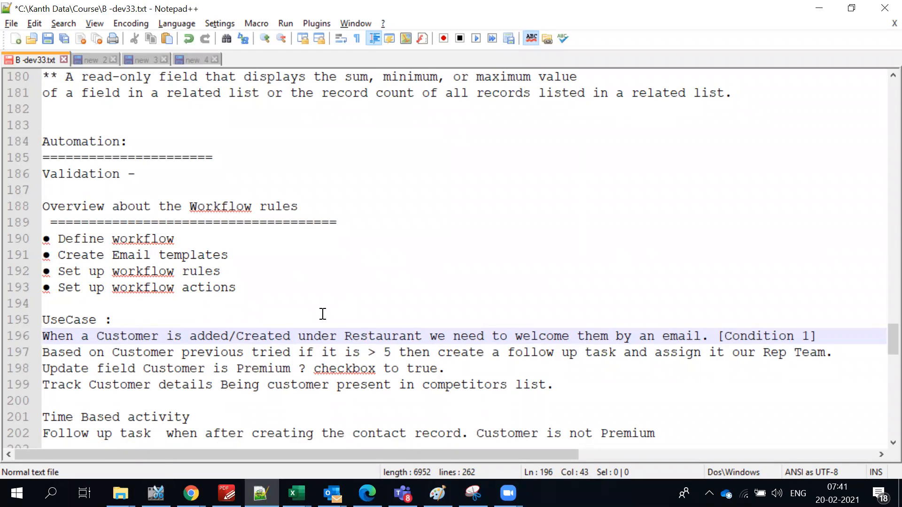
Review the Time Based activity and evaluation criteria notes, selecting the welcome-email use case on line 196.
{"action": "scroll", "coordinate": [323, 314], "scroll_direction": "down", "scroll_amount": 1}
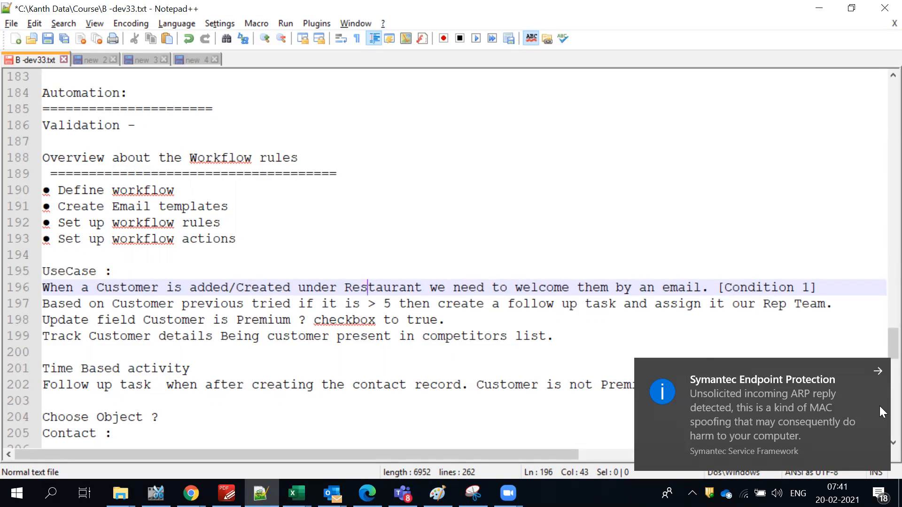
{"action": "left_click", "coordinate": [876, 374]}
{"action": "left_click", "coordinate": [490, 366]}
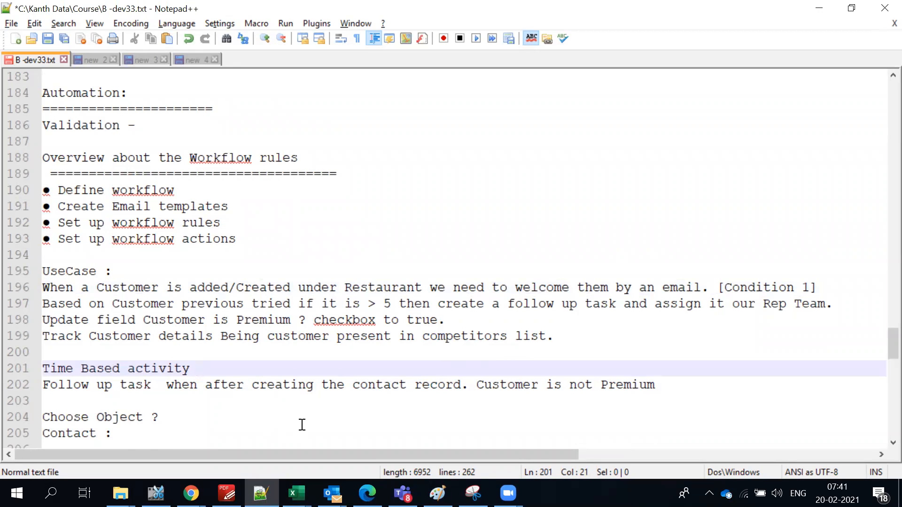
{"action": "scroll", "coordinate": [302, 425], "scroll_direction": "down", "scroll_amount": 2}
{"action": "left_click", "coordinate": [221, 413]}
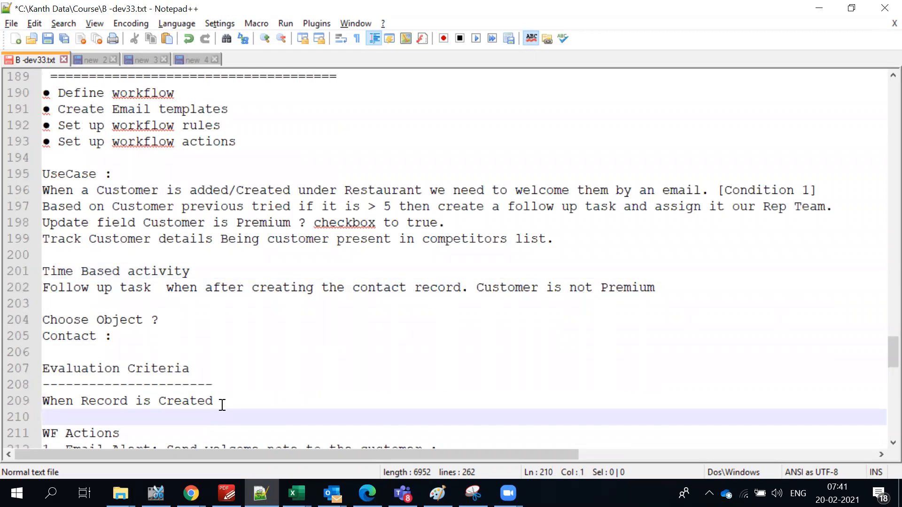
{"action": "scroll", "coordinate": [452, 371], "scroll_direction": "down", "scroll_amount": 2}
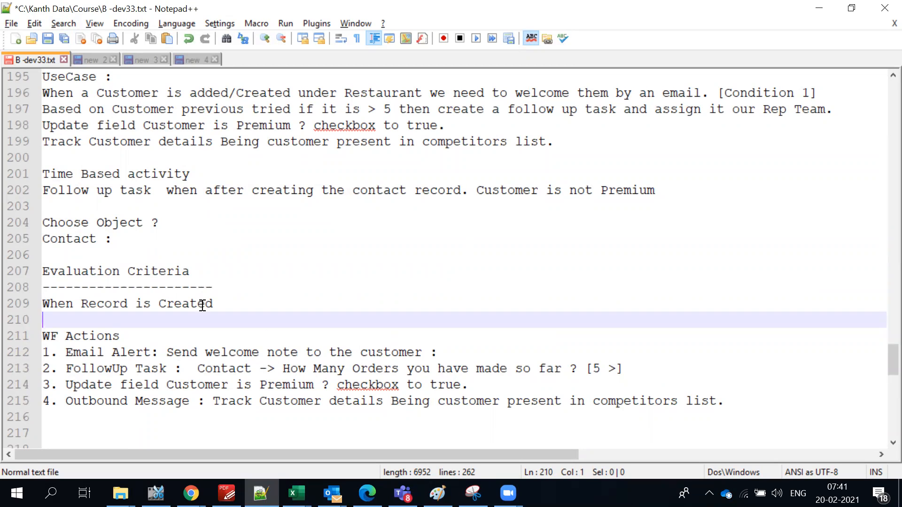
{"action": "left_click_drag", "start_coordinate": [765, 403], "coordinate": [31, 331]}
{"action": "scroll", "coordinate": [123, 266], "scroll_direction": "up", "scroll_amount": 3}
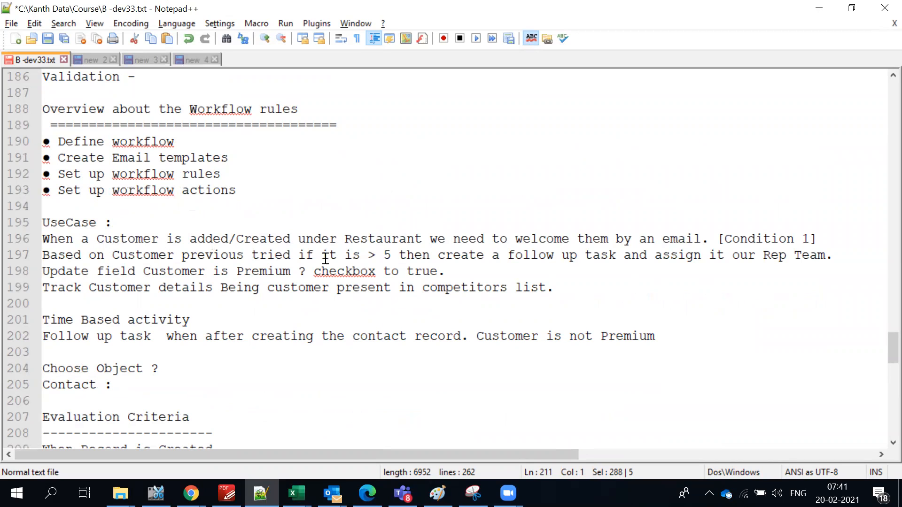
{"action": "left_click_drag", "start_coordinate": [850, 239], "coordinate": [143, 255]}
{"action": "left_click_drag", "start_coordinate": [85, 251], "coordinate": [41, 239]}
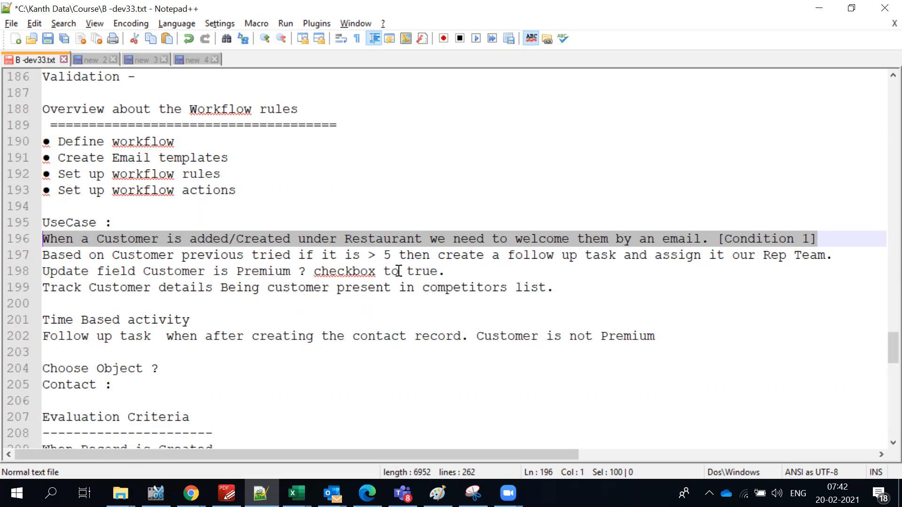
{"action": "scroll", "coordinate": [402, 268], "scroll_direction": "down", "scroll_amount": 1}
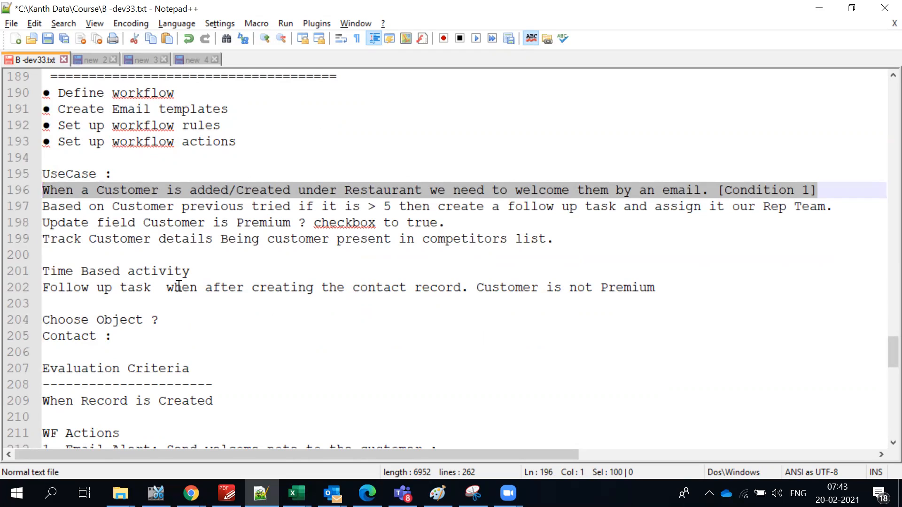
{"action": "scroll", "coordinate": [167, 271], "scroll_direction": "up", "scroll_amount": 1}
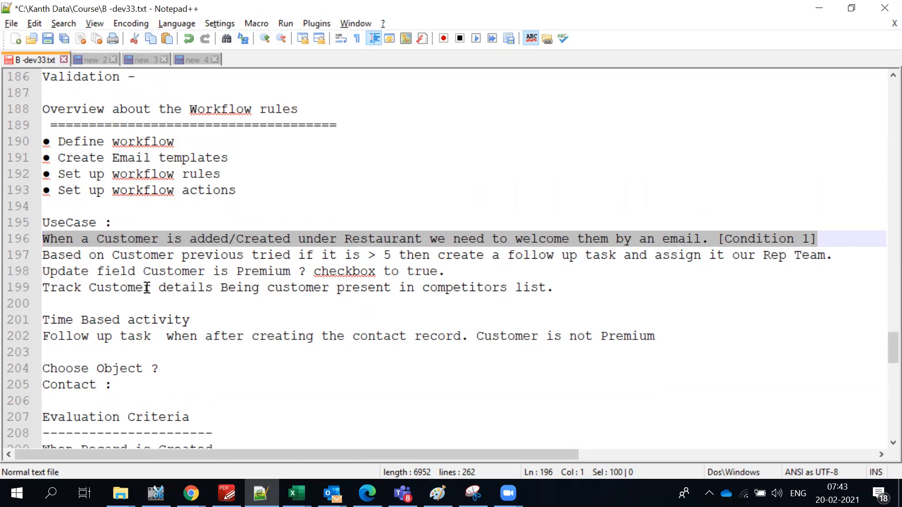
Go over the follow-up task use case on line 197, then switch to Salesforce Setup.
{"action": "left_click", "coordinate": [540, 323]}
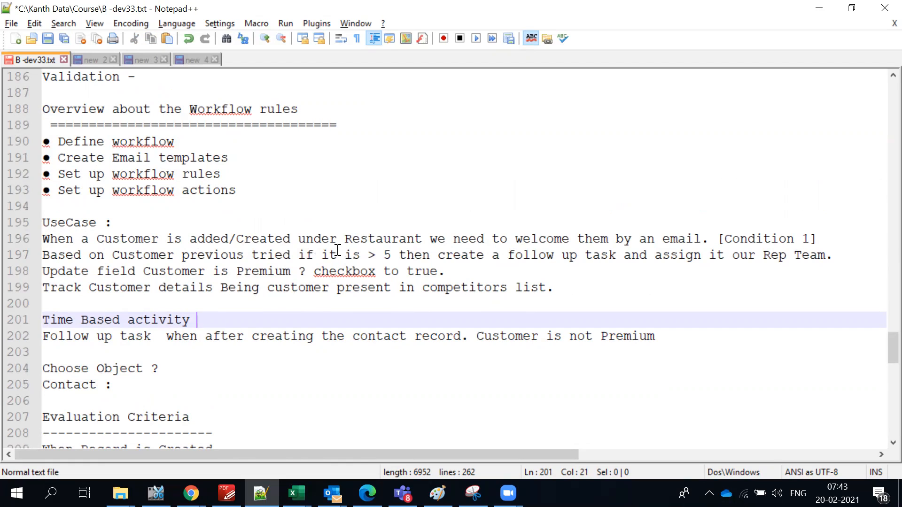
{"action": "left_click", "coordinate": [305, 235]}
{"action": "double_click", "coordinate": [305, 235]}
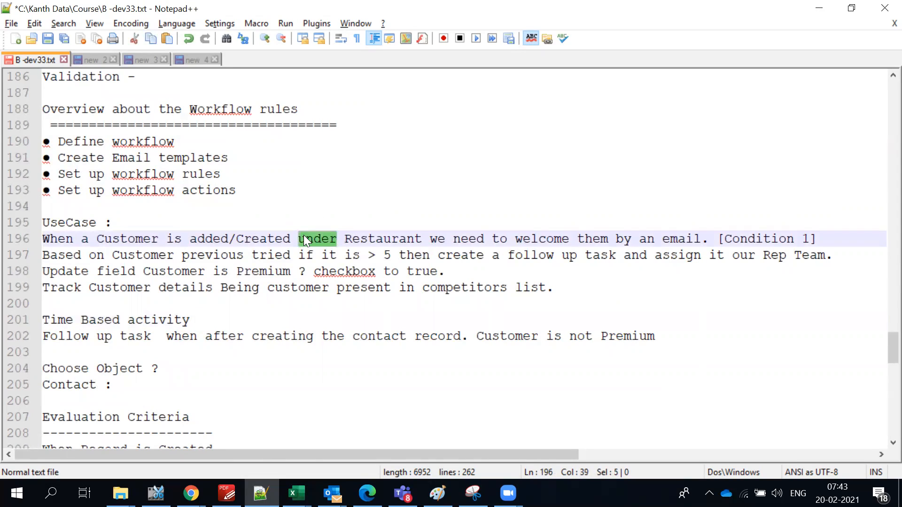
{"action": "triple_click", "coordinate": [234, 256]}
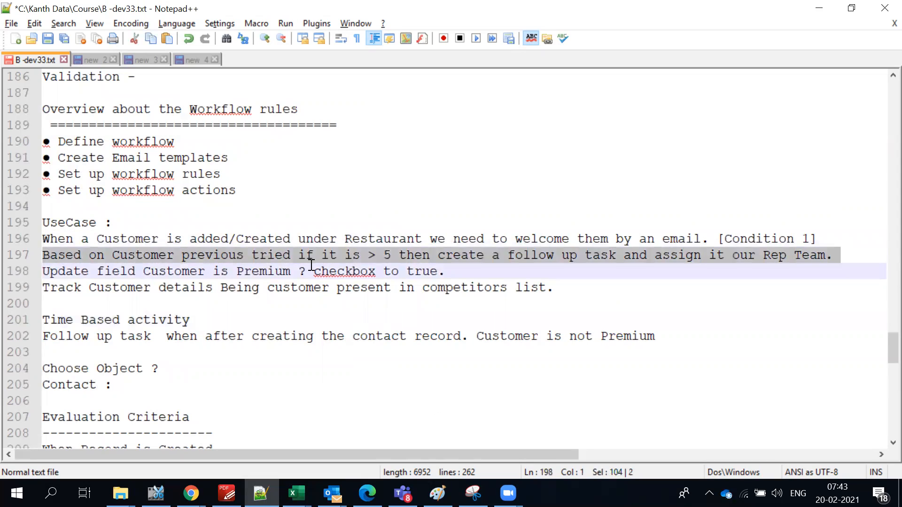
{"action": "left_click", "coordinate": [471, 265]}
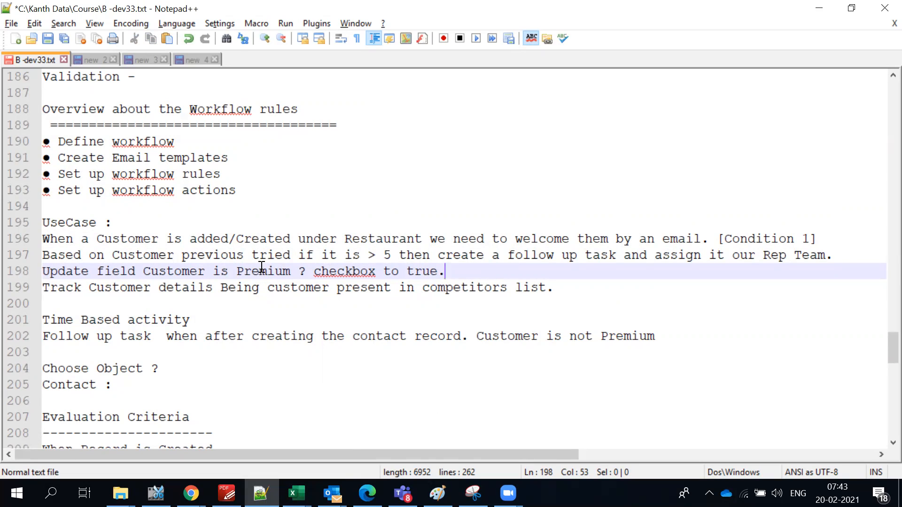
{"action": "key", "text": "alt+Tab"}
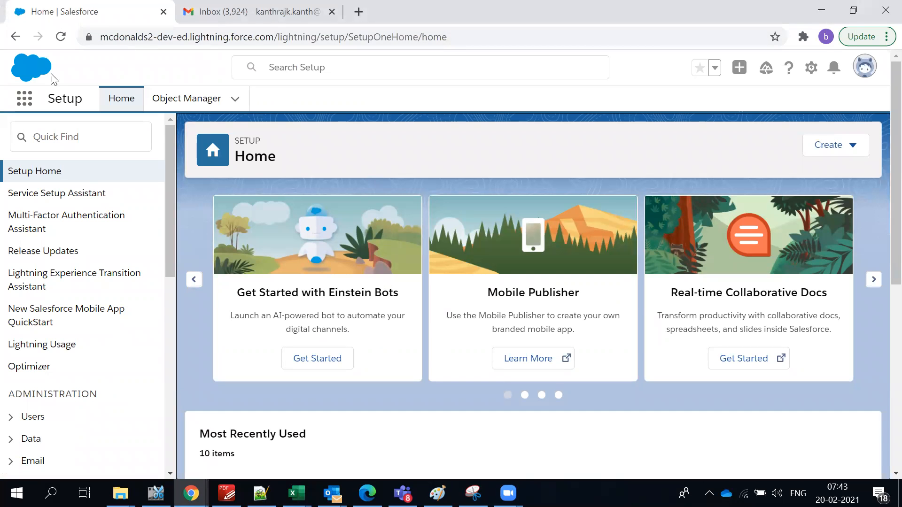
Find Customer Contact in Object Manager and begin a new Number custom field under Fields & Relationships.
{"action": "left_click", "coordinate": [191, 109]}
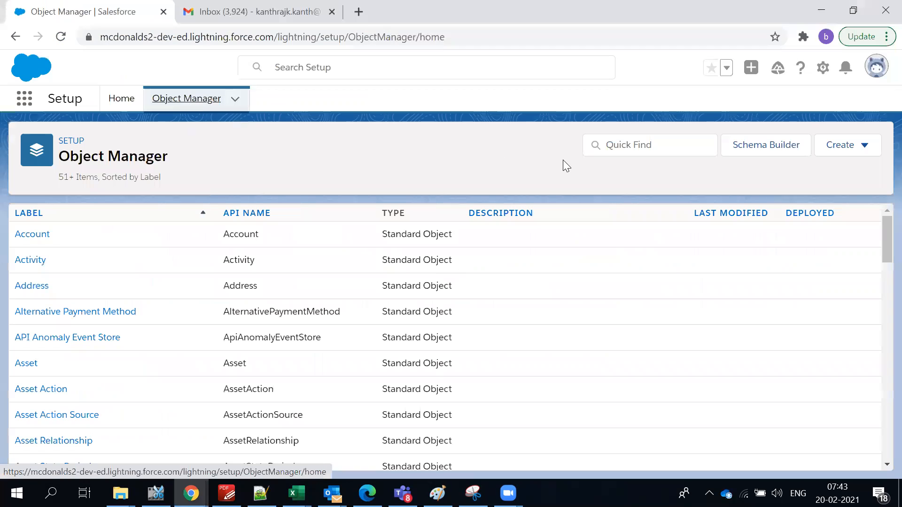
{"action": "left_click", "coordinate": [632, 146]}
{"action": "type", "text": "Contact"}
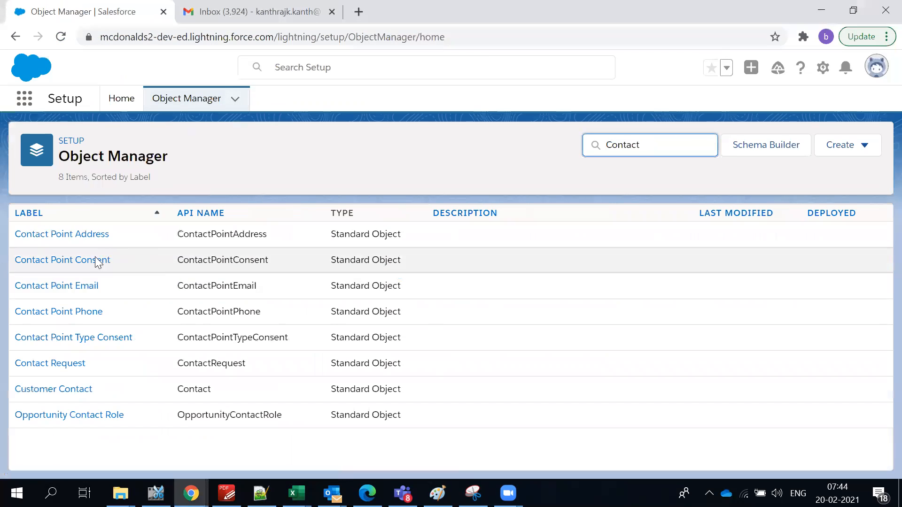
{"action": "left_click", "coordinate": [51, 389]}
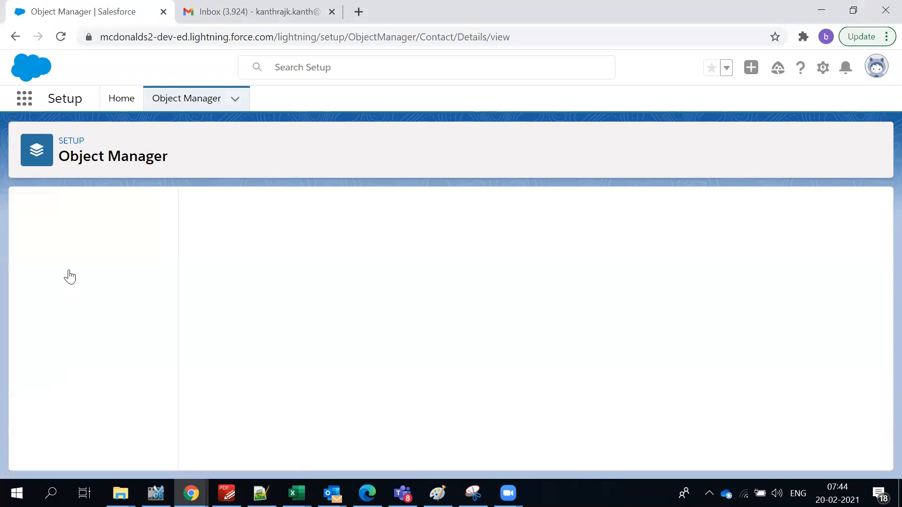
{"action": "left_click", "coordinate": [72, 240]}
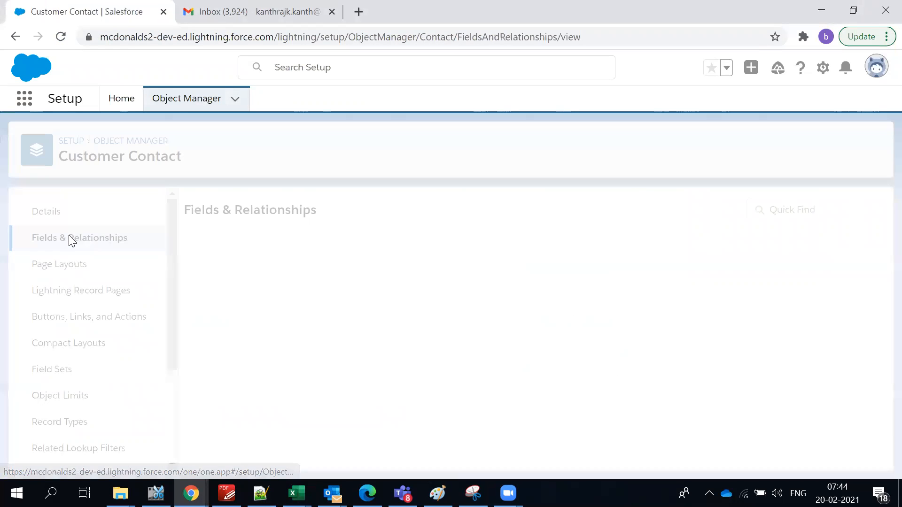
{"action": "left_click", "coordinate": [559, 215]}
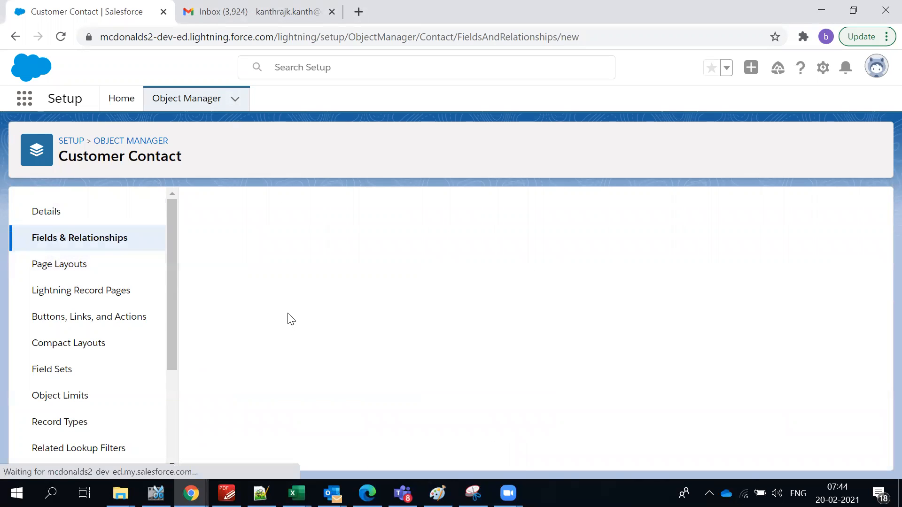
{"action": "scroll", "coordinate": [360, 344], "scroll_direction": "down", "scroll_amount": 4}
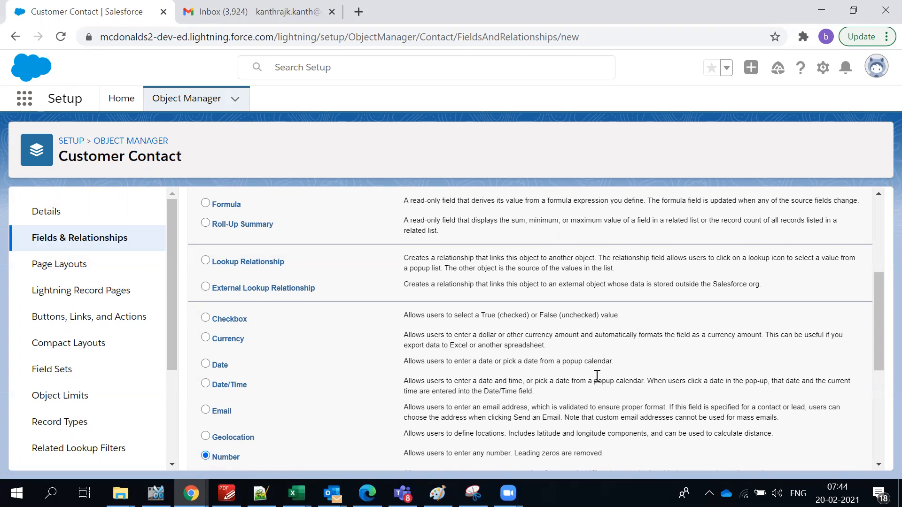
{"action": "scroll", "coordinate": [704, 338], "scroll_direction": "up", "scroll_amount": 5}
{"action": "left_click", "coordinate": [822, 279]}
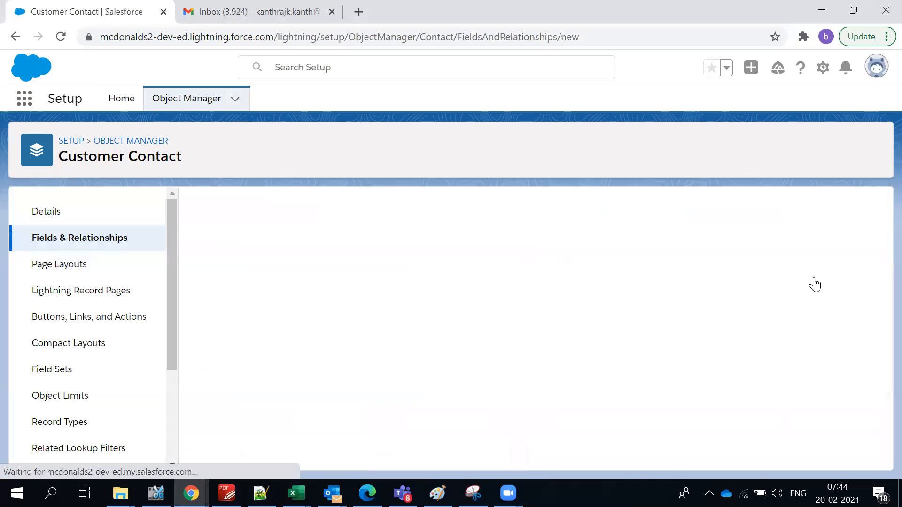
Label the Number field 'How many times ordered in McDonalds ?' and change its length from 18 to 2.
{"action": "scroll", "coordinate": [566, 289], "scroll_direction": "down", "scroll_amount": 1}
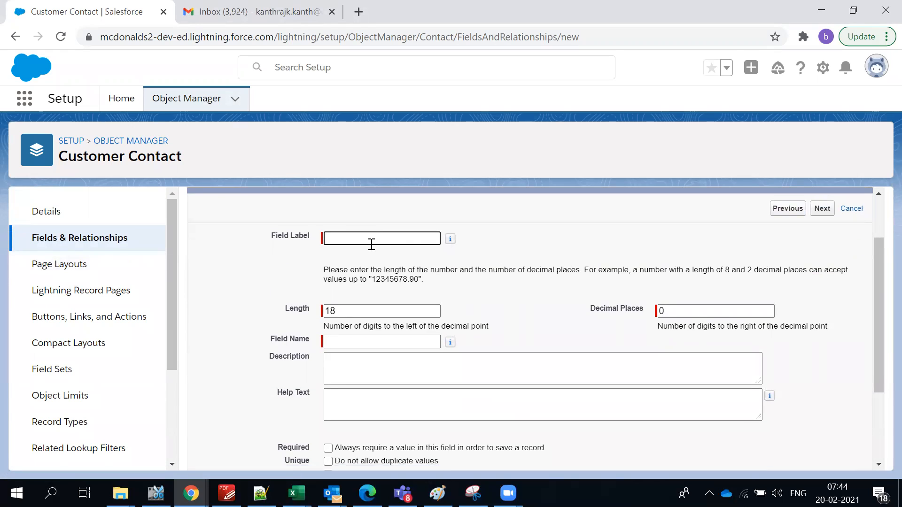
{"action": "type", "text": "How many times ordere"}
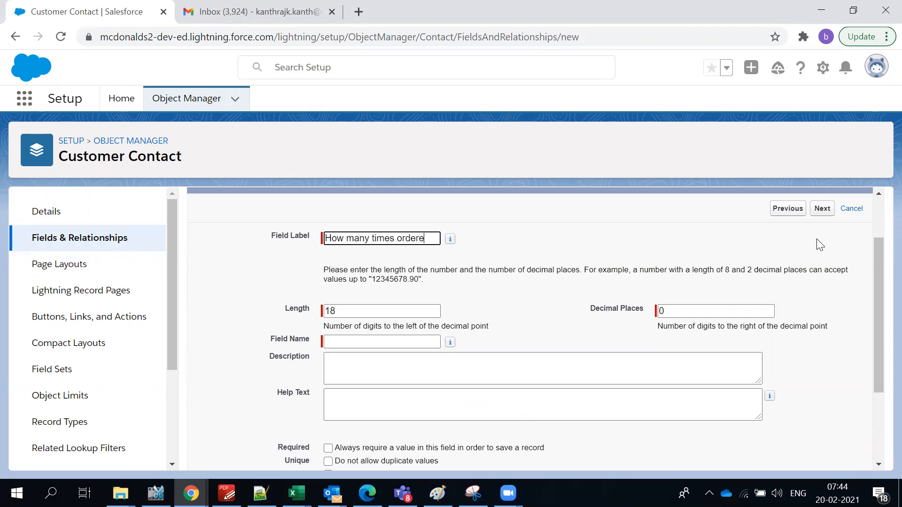
{"action": "type", "text": "d in"}
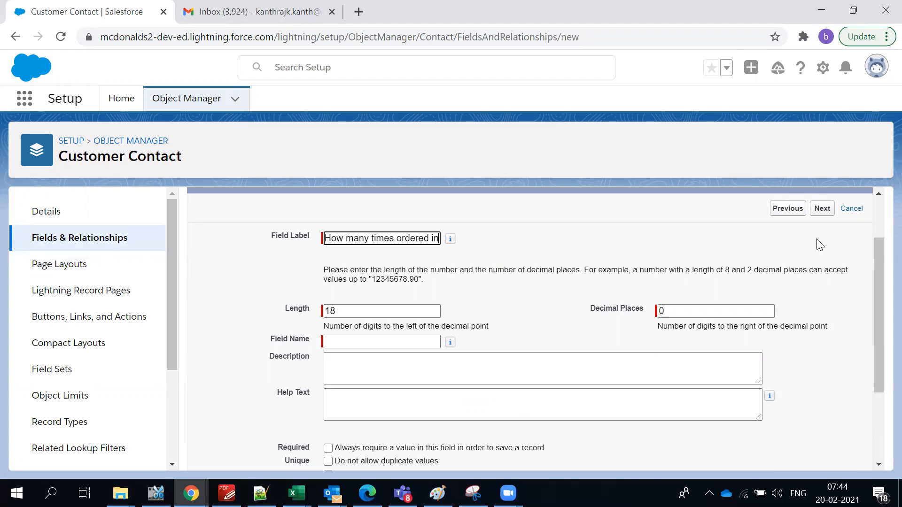
{"action": "type", "text": " McD"}
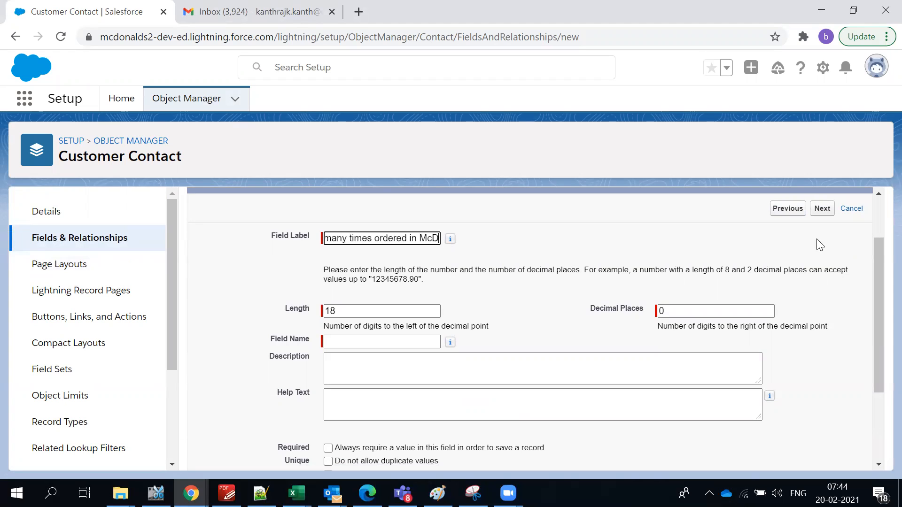
{"action": "type", "text": "onalds"}
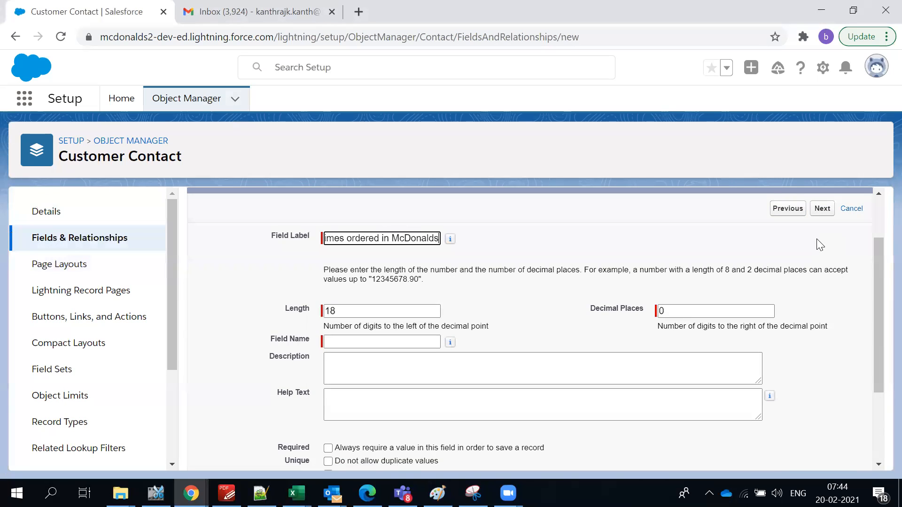
{"action": "type", "text": " ?"}
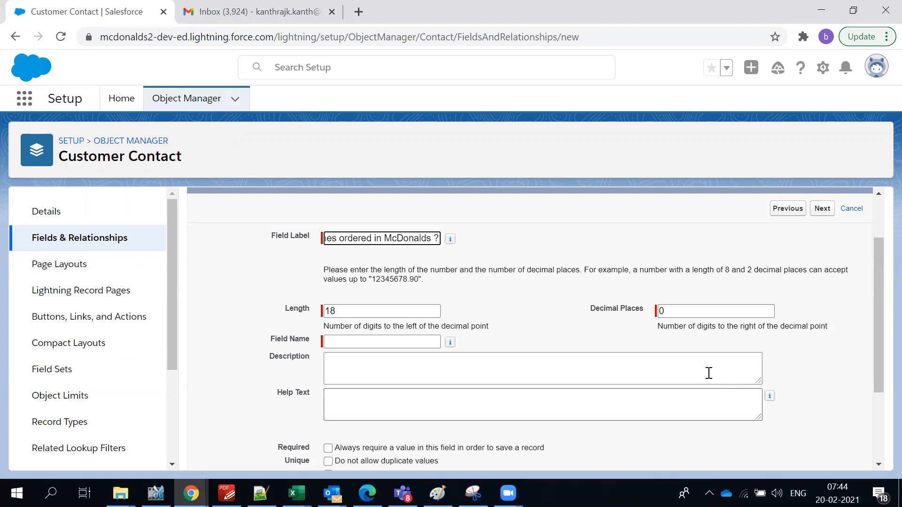
{"action": "left_click", "coordinate": [629, 265]}
{"action": "double_click", "coordinate": [410, 308]}
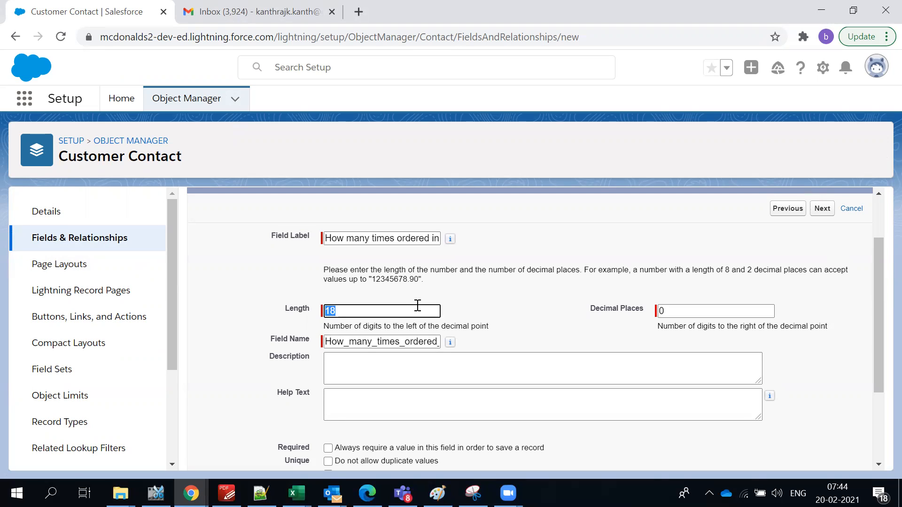
{"action": "key", "text": "BackSpace"}
{"action": "type", "text": "2"}
{"action": "scroll", "coordinate": [510, 331], "scroll_direction": "down", "scroll_amount": 1}
{"action": "scroll", "coordinate": [492, 321], "scroll_direction": "down", "scroll_amount": 1}
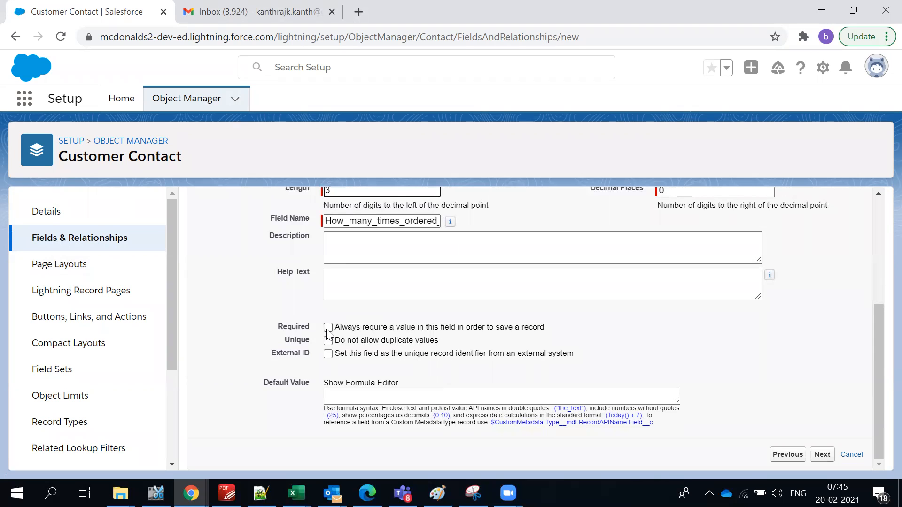
{"action": "scroll", "coordinate": [482, 321], "scroll_direction": "up", "scroll_amount": 3}
{"action": "scroll", "coordinate": [480, 321], "scroll_direction": "down", "scroll_amount": 4}
{"action": "left_click", "coordinate": [826, 456]}
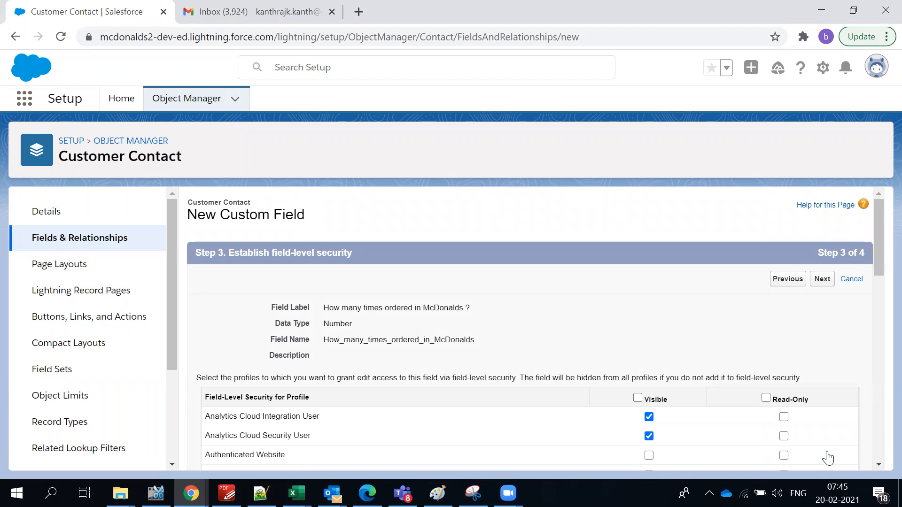
Make the field visible to all profiles and save it onto all four Customer Contact page layouts.
{"action": "scroll", "coordinate": [573, 275], "scroll_direction": "down", "scroll_amount": 5}
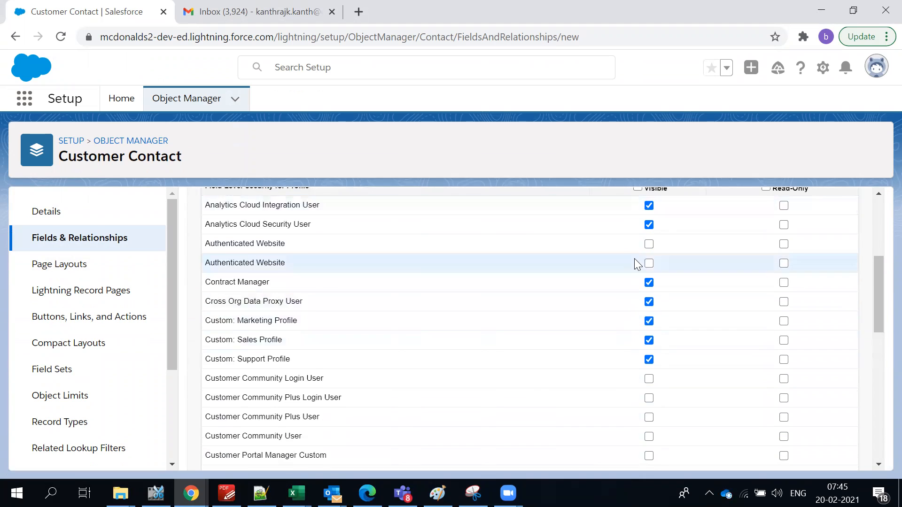
{"action": "scroll", "coordinate": [636, 262], "scroll_direction": "up", "scroll_amount": 3}
{"action": "left_click", "coordinate": [638, 327]}
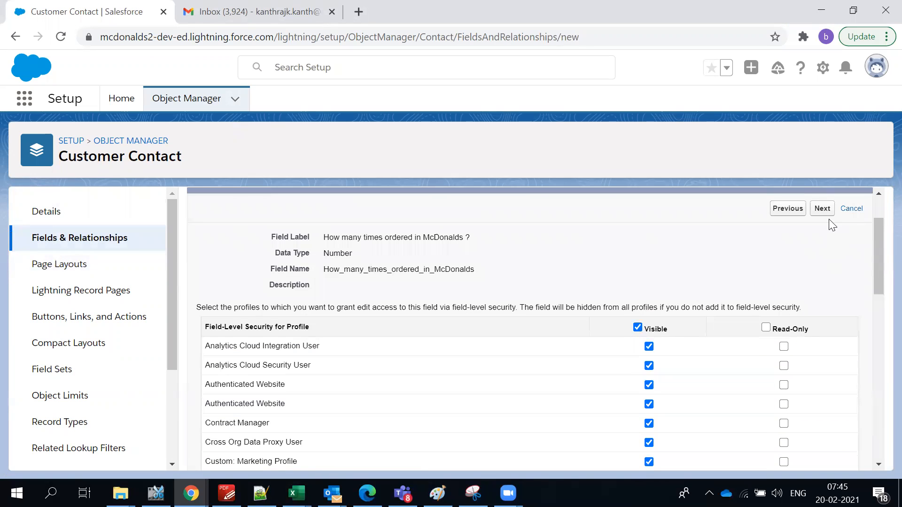
{"action": "left_click", "coordinate": [822, 208]}
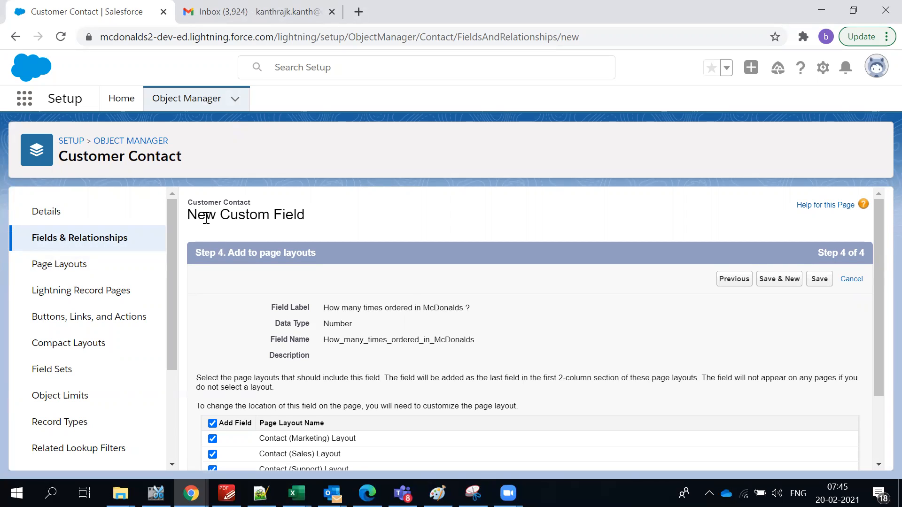
{"action": "scroll", "coordinate": [409, 290], "scroll_direction": "down", "scroll_amount": 3}
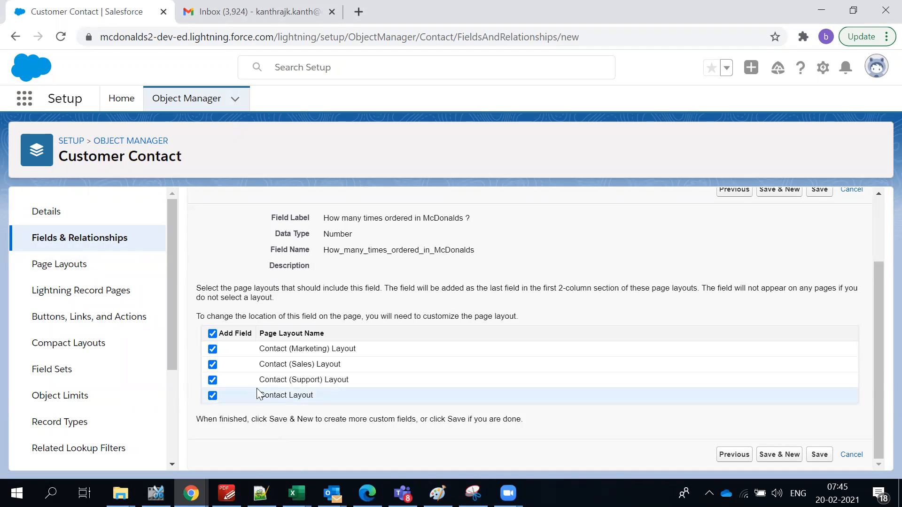
{"action": "left_click", "coordinate": [813, 457]}
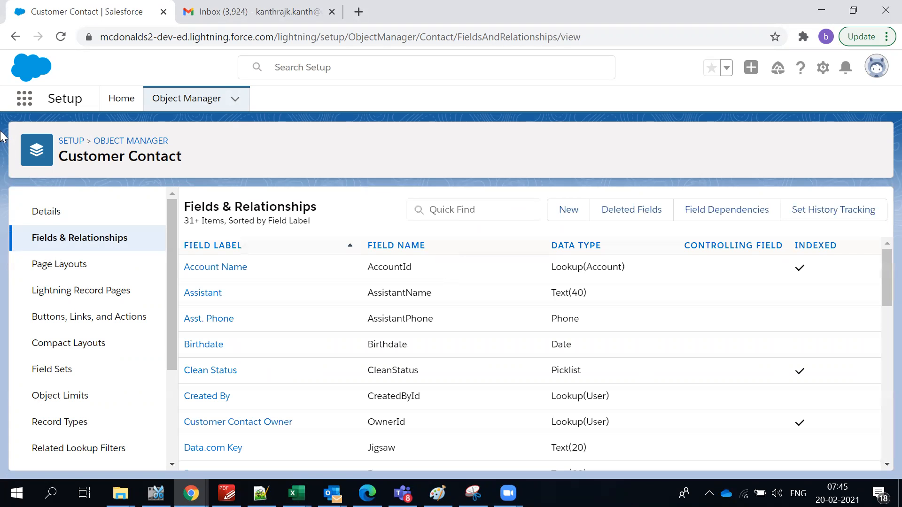
Open the Customer Contacts list in a new browser tab from the App Launcher search 'contact'.
{"action": "left_click", "coordinate": [27, 102]}
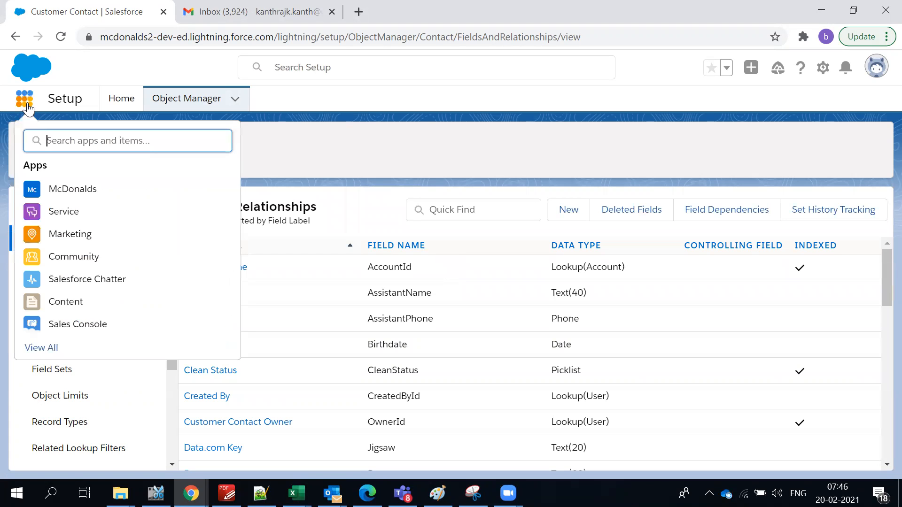
{"action": "type", "text": "contact"}
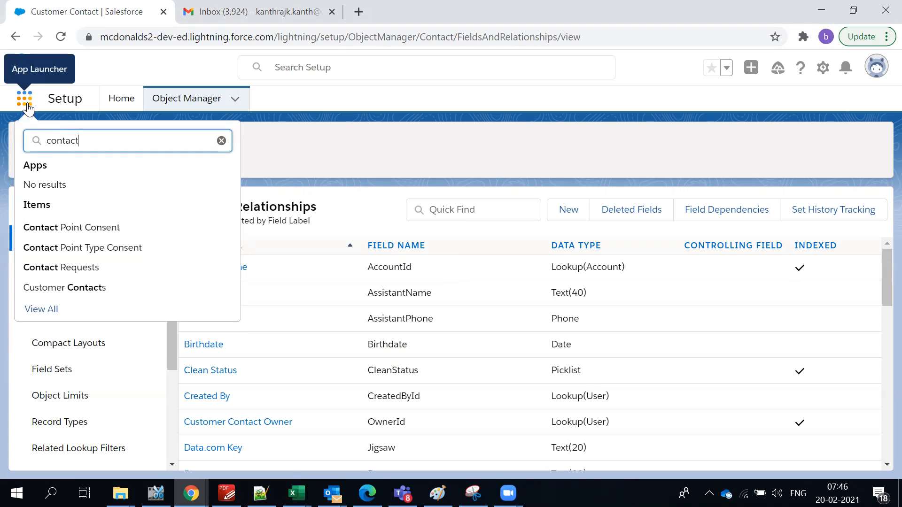
{"action": "middle_click", "coordinate": [81, 287]}
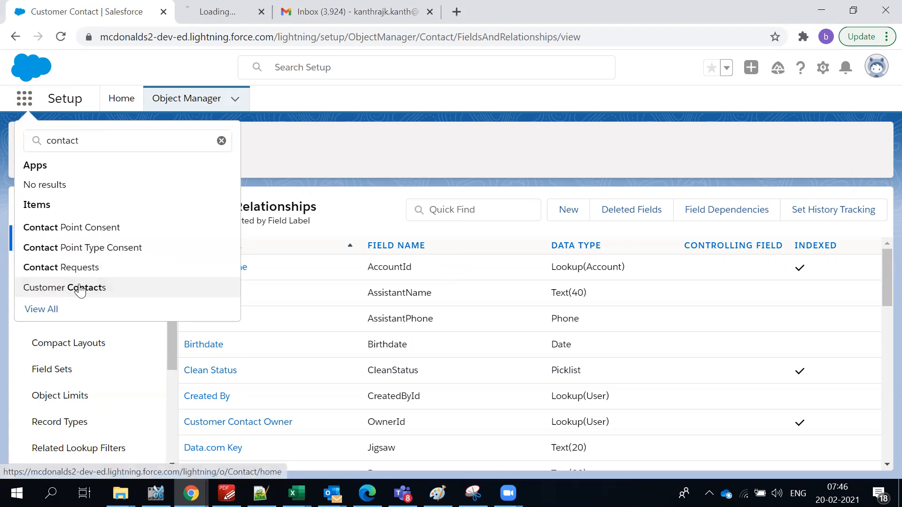
{"action": "left_click", "coordinate": [273, 11]}
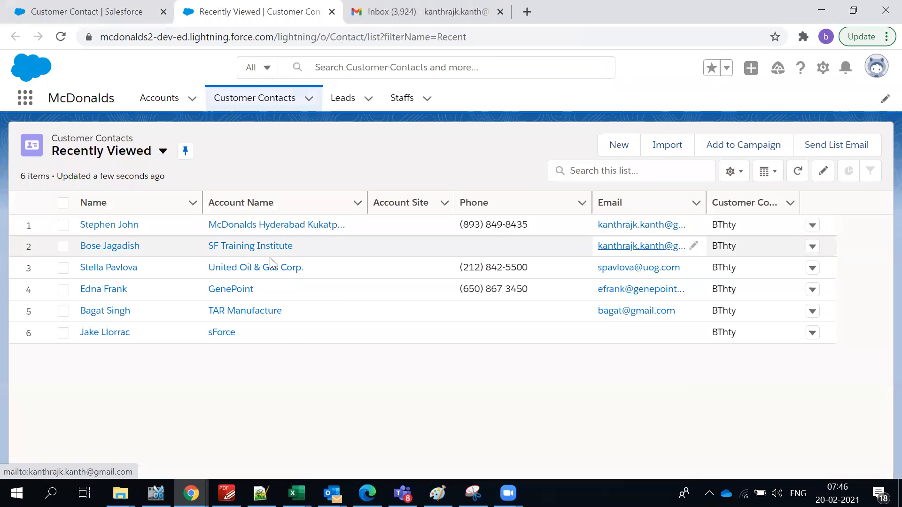
Open the first contact's details and edit its 'How many times ordered in McDonalds ?' value.
{"action": "left_click", "coordinate": [92, 225]}
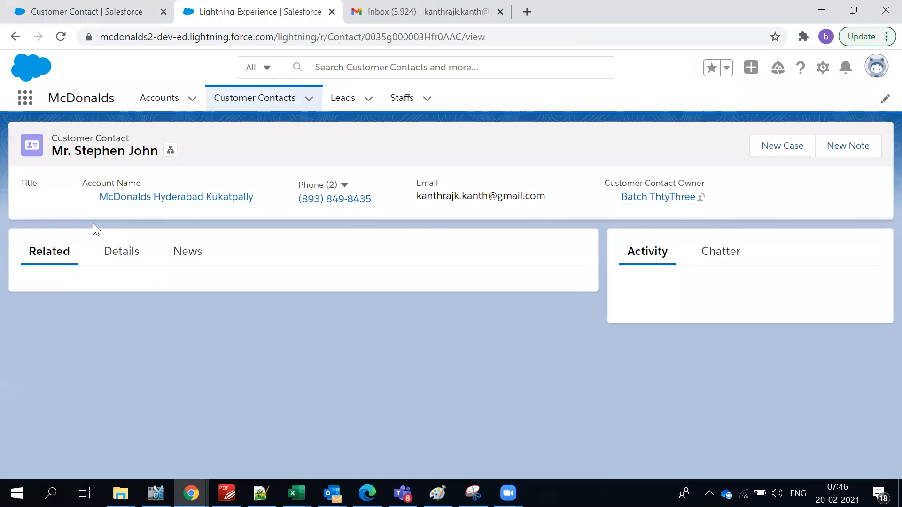
{"action": "left_click", "coordinate": [137, 257]}
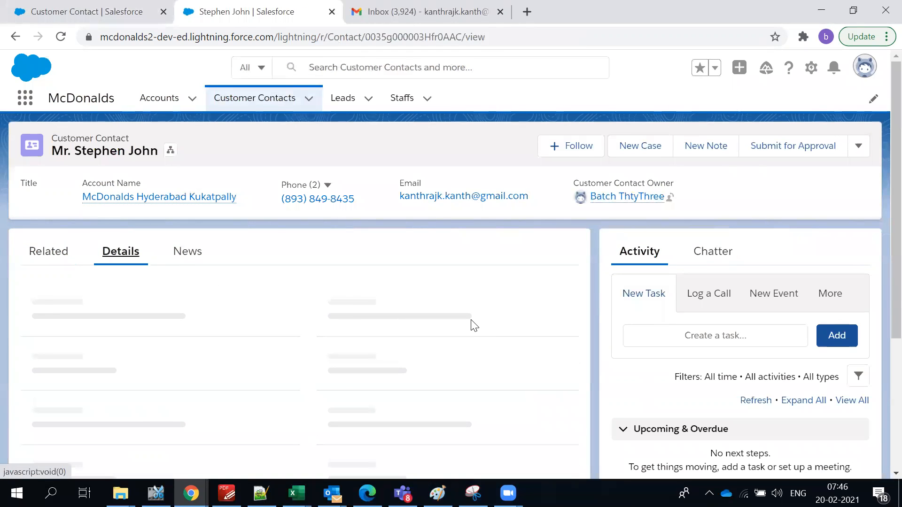
{"action": "scroll", "coordinate": [471, 324], "scroll_direction": "down", "scroll_amount": 3}
{"action": "scroll", "coordinate": [471, 324], "scroll_direction": "down", "scroll_amount": 2}
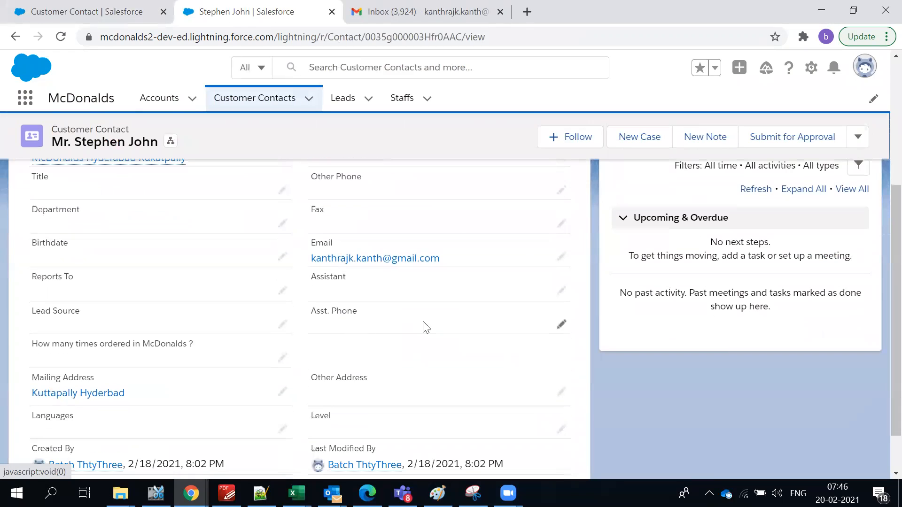
{"action": "left_click", "coordinate": [282, 356]}
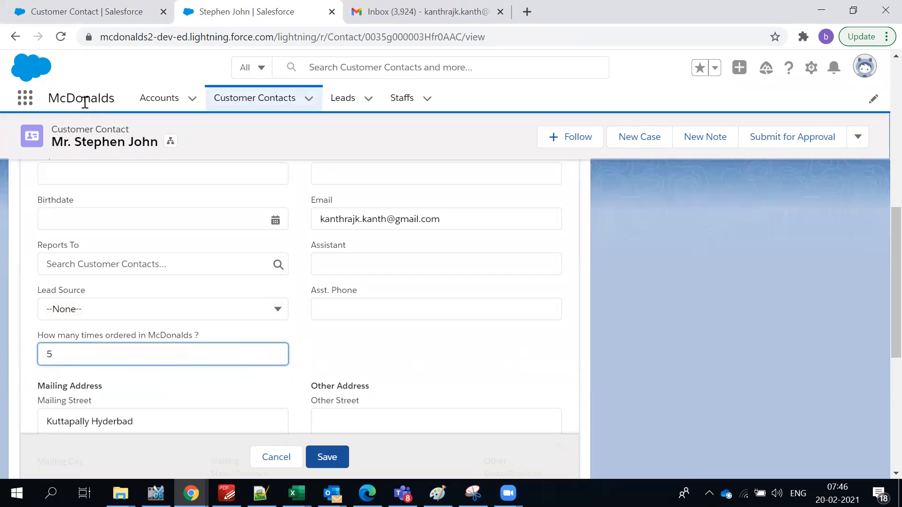
Start a new Checkbox field on Customer Contact labelled 'Premium Customer ?'.
{"action": "left_click", "coordinate": [78, 13]}
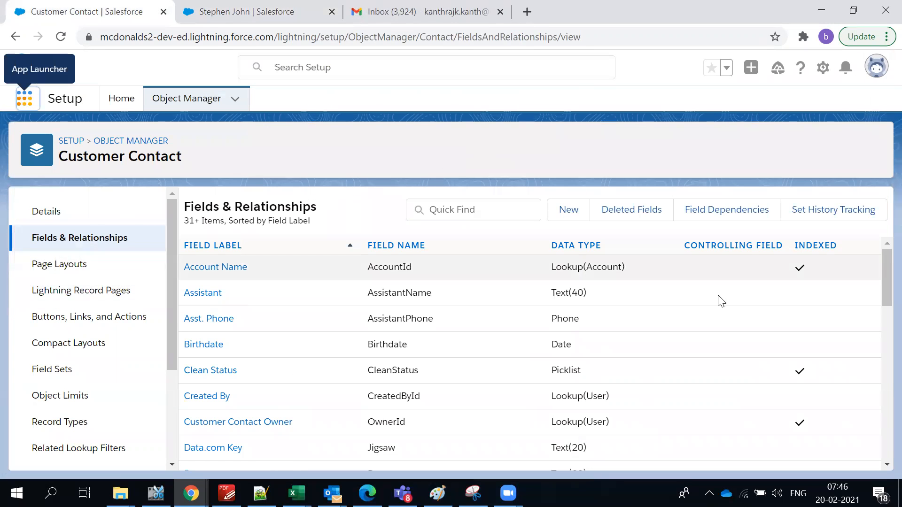
{"action": "left_click", "coordinate": [570, 210]}
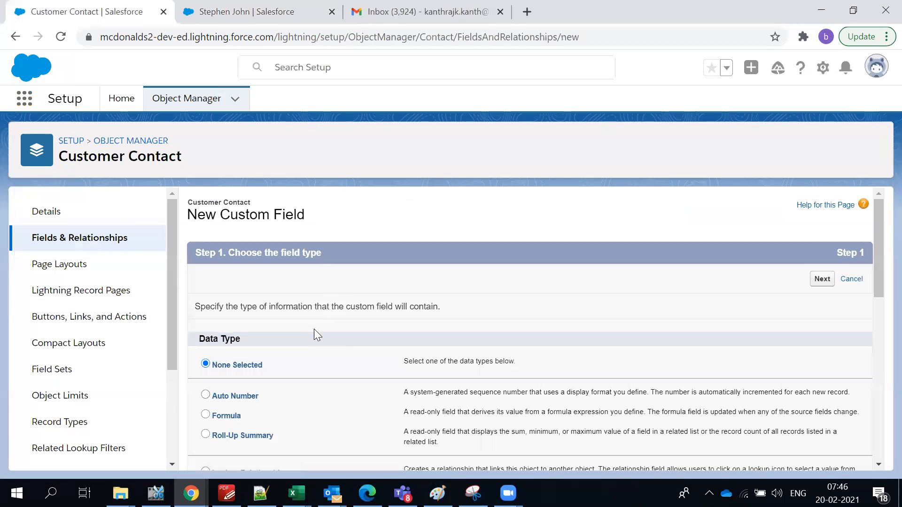
{"action": "scroll", "coordinate": [386, 358], "scroll_direction": "down", "scroll_amount": 5}
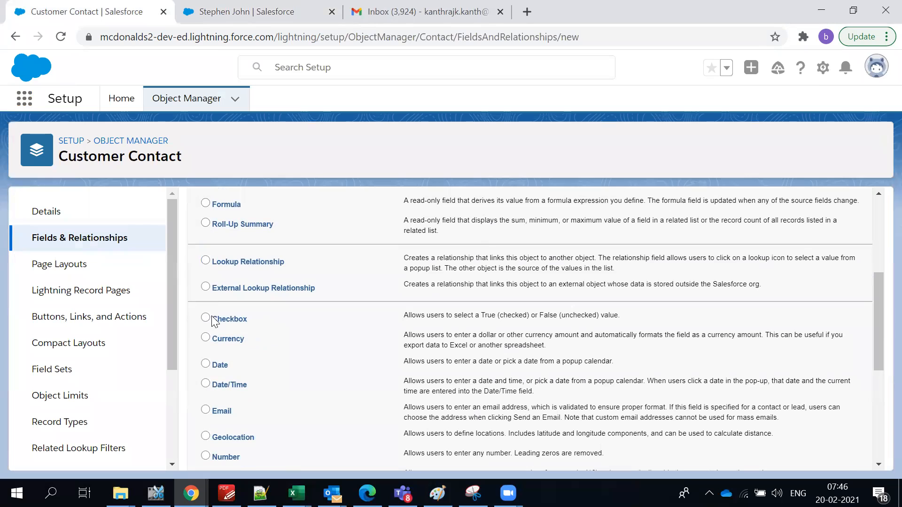
{"action": "scroll", "coordinate": [741, 346], "scroll_direction": "up", "scroll_amount": 6}
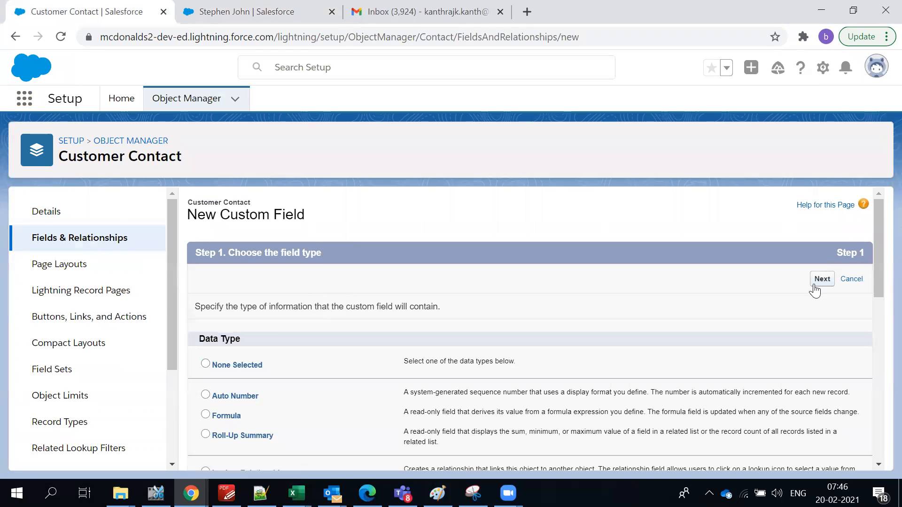
{"action": "left_click", "coordinate": [821, 284]}
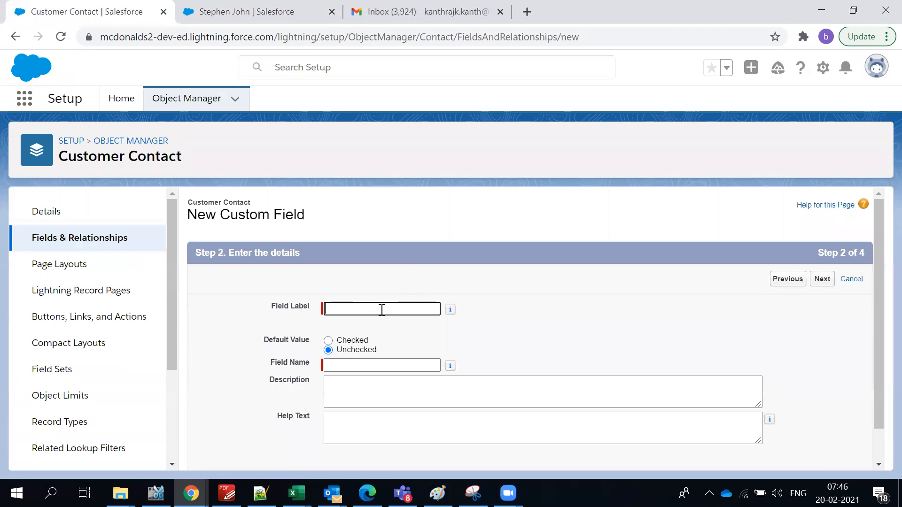
{"action": "type", "text": "Premium Custome"}
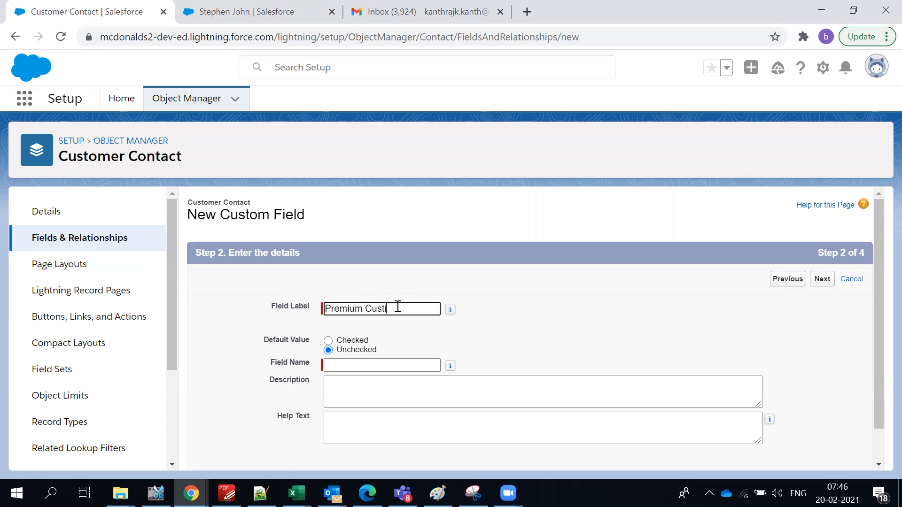
{"action": "key", "text": "BackSpace"}
{"action": "key", "text": "BackSpace"}
{"action": "key", "text": "BackSpace"}
{"action": "type", "text": "i"}
{"action": "type", "text": "omer"}
{"action": "left_click", "coordinate": [530, 326]}
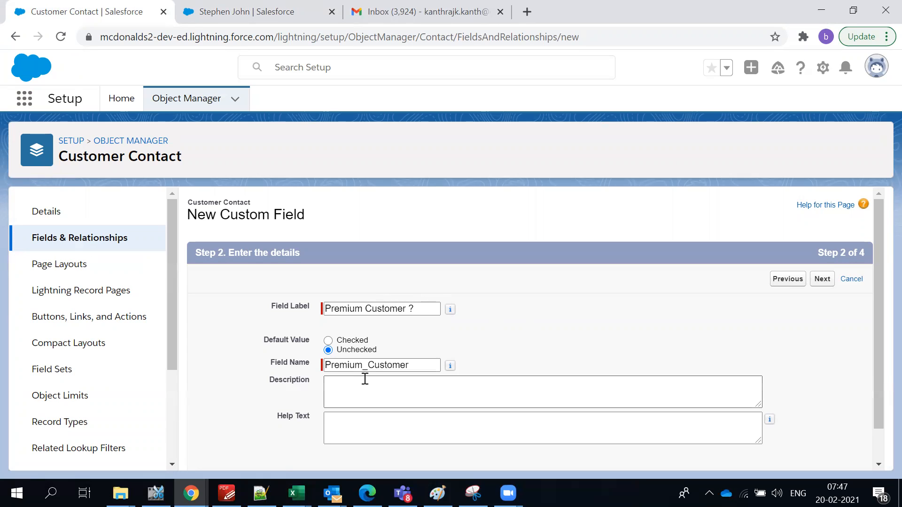
Make the Premium Customer ? field visible to all profiles and save it to the page layouts.
{"action": "left_click", "coordinate": [830, 282]}
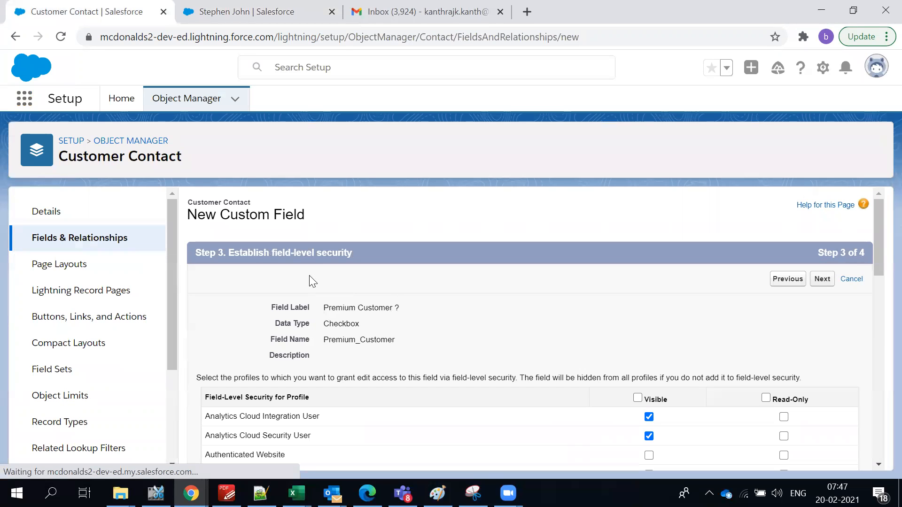
{"action": "left_click", "coordinate": [639, 398]}
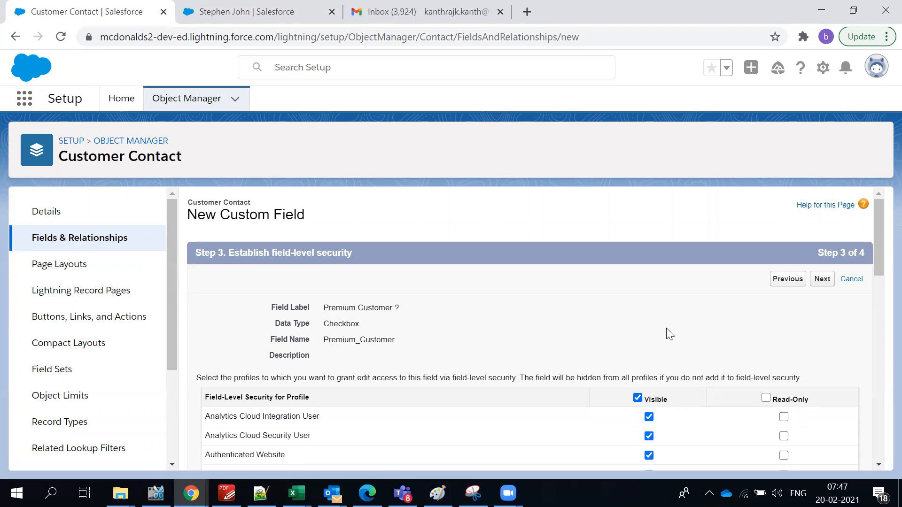
{"action": "scroll", "coordinate": [708, 360], "scroll_direction": "down", "scroll_amount": 15}
{"action": "scroll", "coordinate": [752, 329], "scroll_direction": "up", "scroll_amount": 9}
{"action": "scroll", "coordinate": [764, 319], "scroll_direction": "up", "scroll_amount": 5}
{"action": "left_click", "coordinate": [822, 279]}
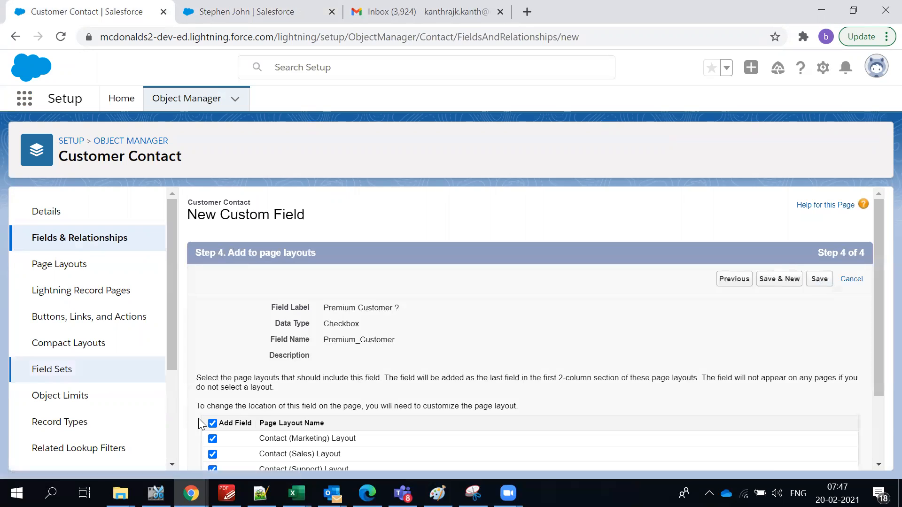
{"action": "scroll", "coordinate": [305, 402], "scroll_direction": "down", "scroll_amount": 2}
{"action": "scroll", "coordinate": [302, 396], "scroll_direction": "up", "scroll_amount": 2}
{"action": "left_click", "coordinate": [821, 282]}
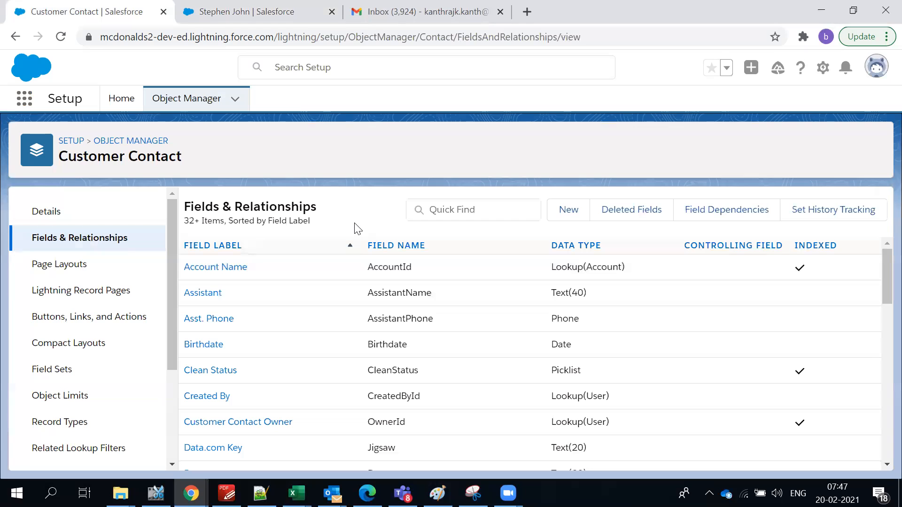
{"action": "key", "text": "alt+Tab"}
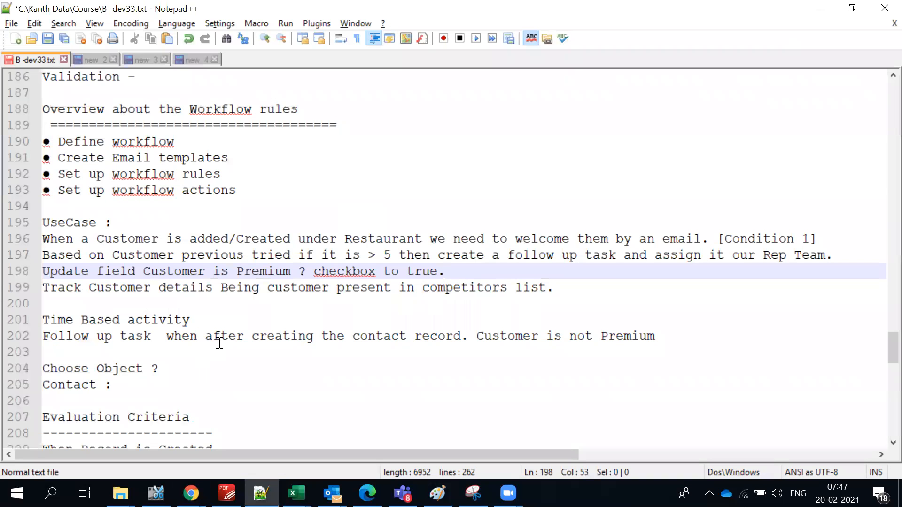
{"action": "left_click", "coordinate": [225, 346]}
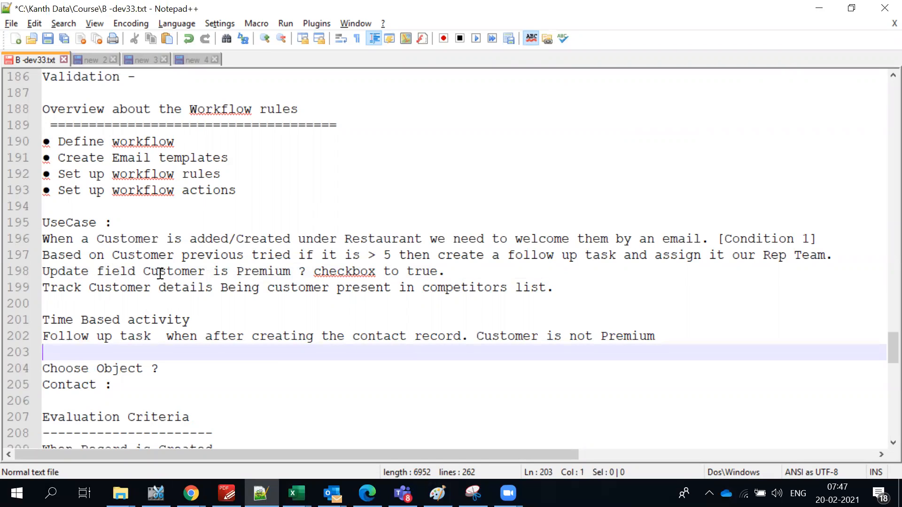
{"action": "left_click", "coordinate": [458, 273]}
{"action": "left_click_drag", "start_coordinate": [73, 270], "coordinate": [308, 271]}
{"action": "triple_click", "coordinate": [391, 257]}
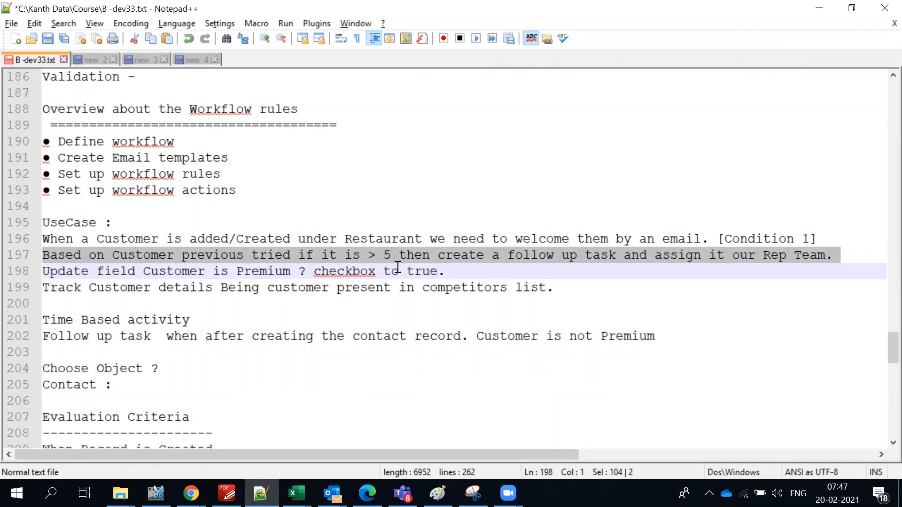
{"action": "left_click", "coordinate": [416, 272]}
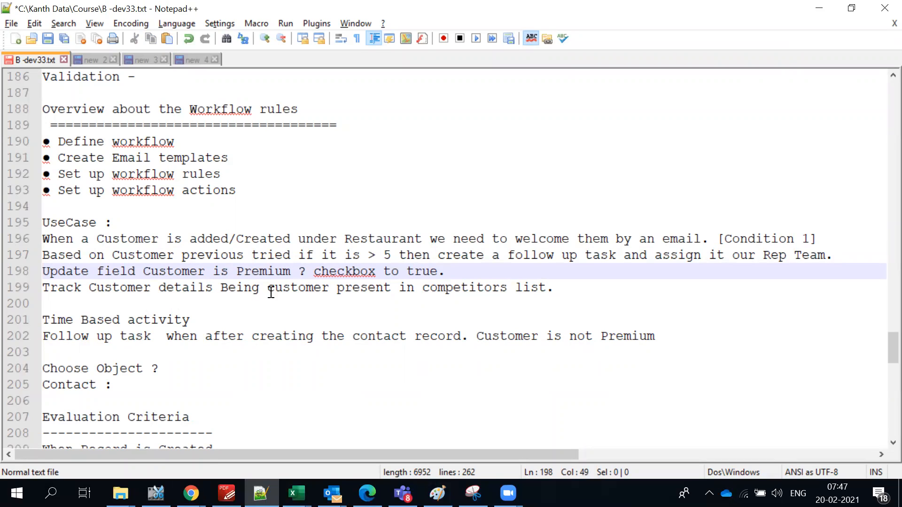
{"action": "left_click_drag", "start_coordinate": [562, 288], "coordinate": [89, 292]}
{"action": "left_click", "coordinate": [200, 308]}
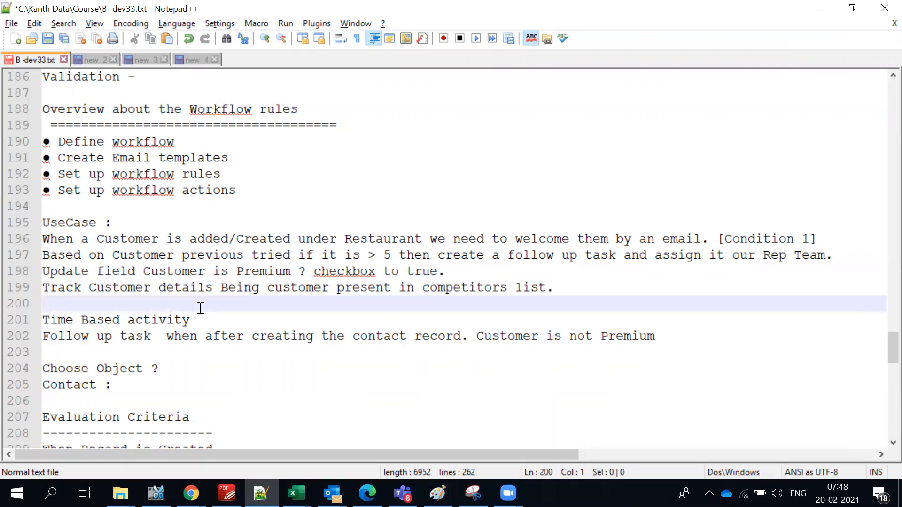
{"action": "key", "text": "alt+Tab"}
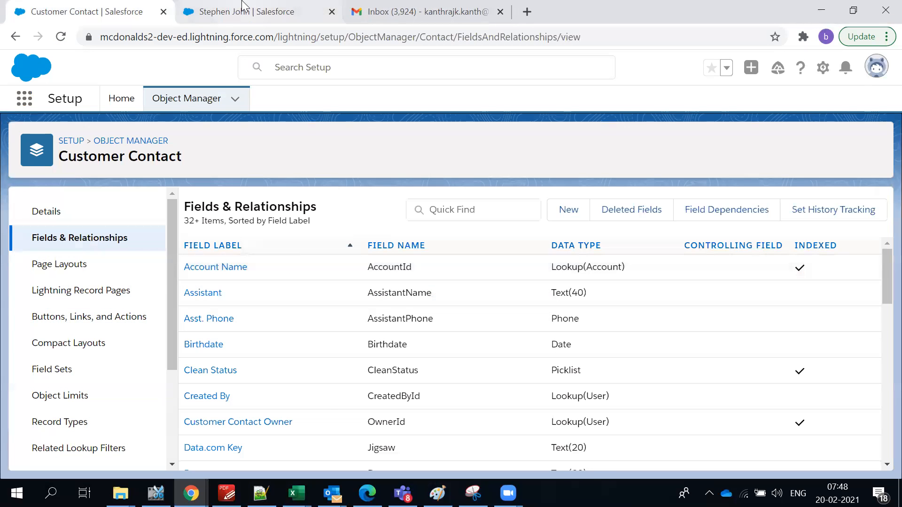
Save the edited contact record, reload it, and look through its detail fields.
{"action": "left_click", "coordinate": [237, 14]}
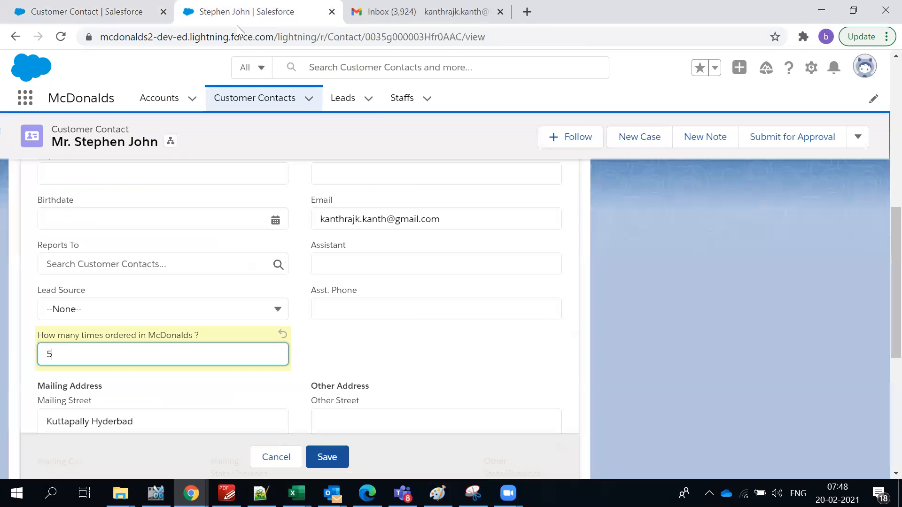
{"action": "left_click", "coordinate": [306, 446]}
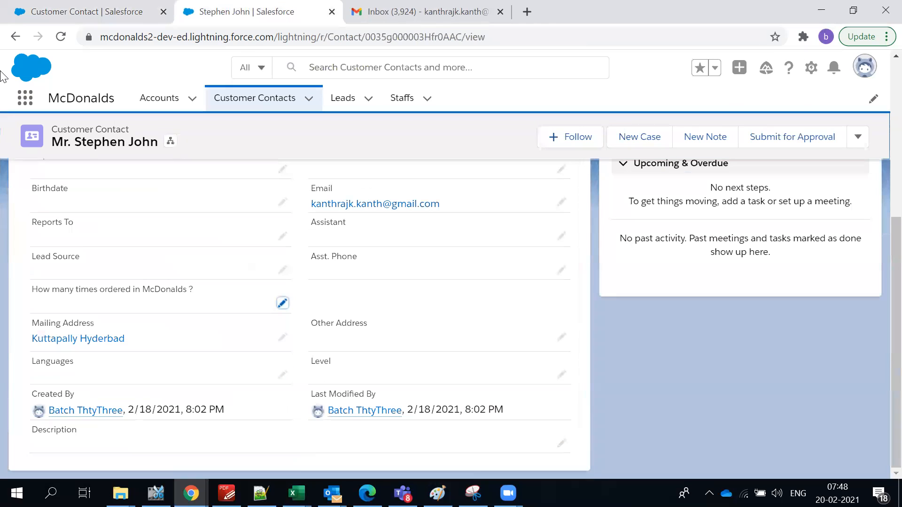
{"action": "left_click", "coordinate": [60, 37]}
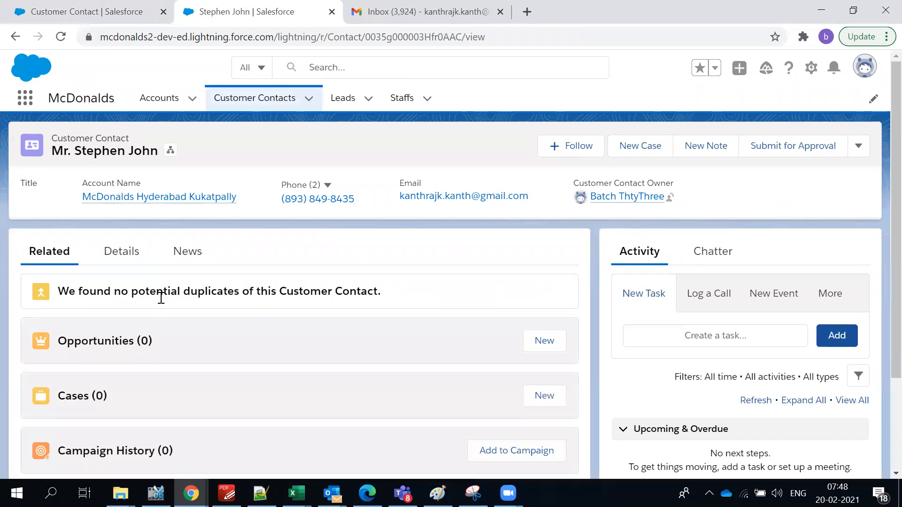
{"action": "scroll", "coordinate": [161, 295], "scroll_direction": "down", "scroll_amount": 1}
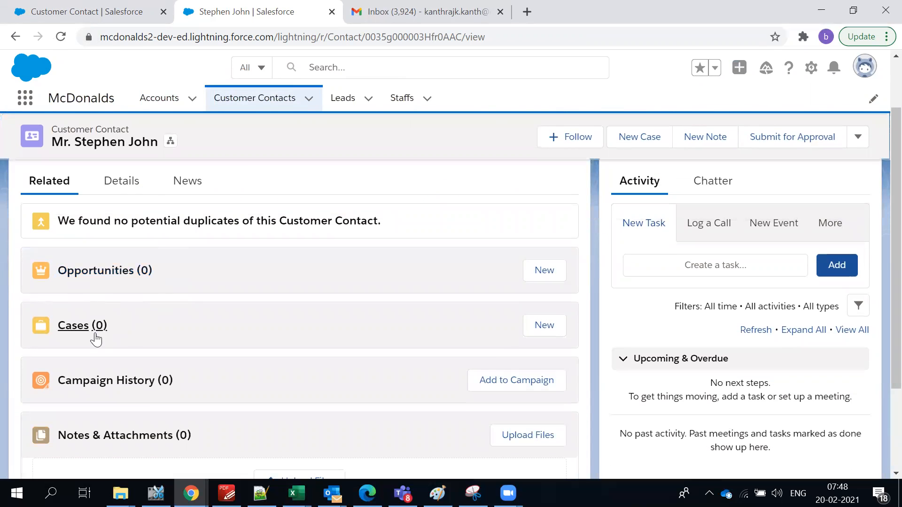
{"action": "scroll", "coordinate": [118, 305], "scroll_direction": "up", "scroll_amount": 1}
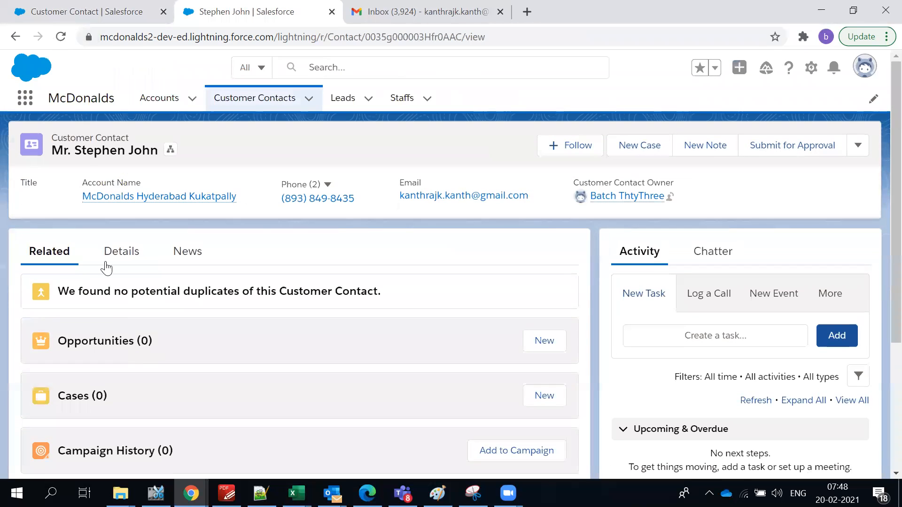
{"action": "left_click", "coordinate": [106, 258]}
{"action": "scroll", "coordinate": [260, 337], "scroll_direction": "down", "scroll_amount": 5}
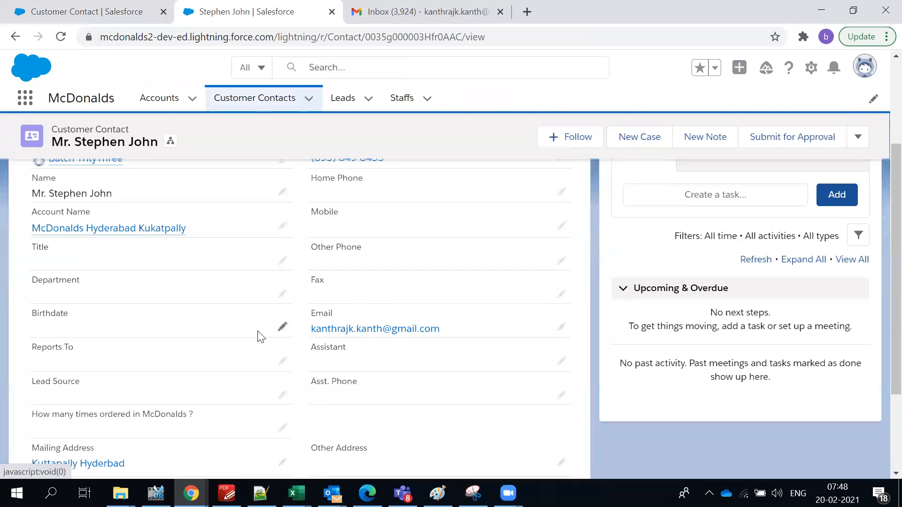
{"action": "scroll", "coordinate": [260, 337], "scroll_direction": "down", "scroll_amount": 1}
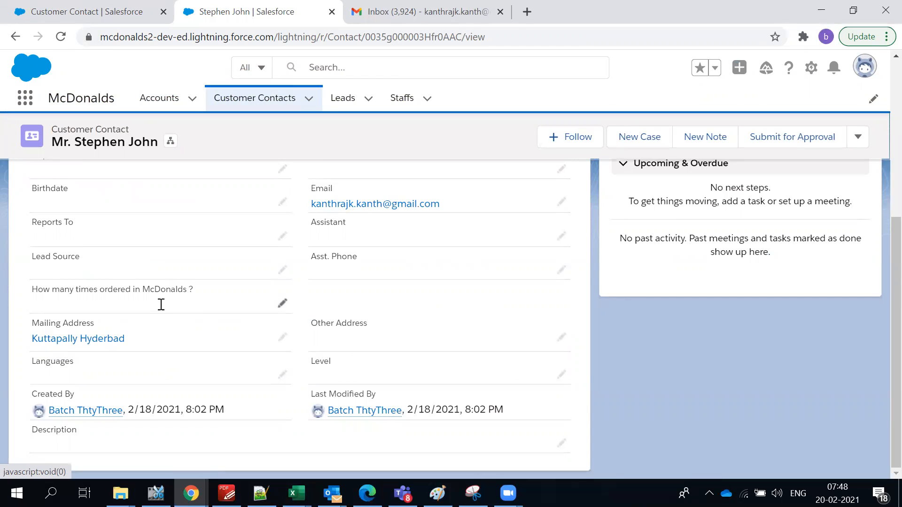
{"action": "scroll", "coordinate": [160, 305], "scroll_direction": "up", "scroll_amount": 5}
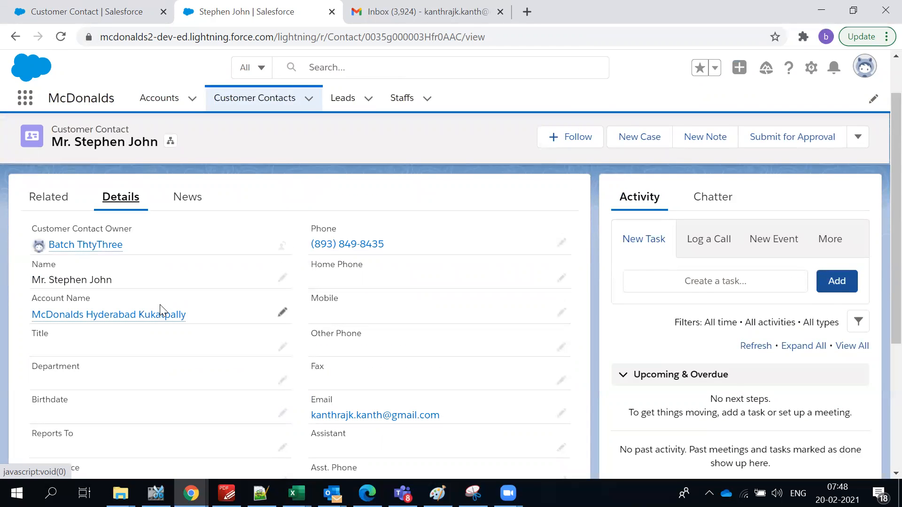
{"action": "scroll", "coordinate": [160, 308], "scroll_direction": "down", "scroll_amount": 5}
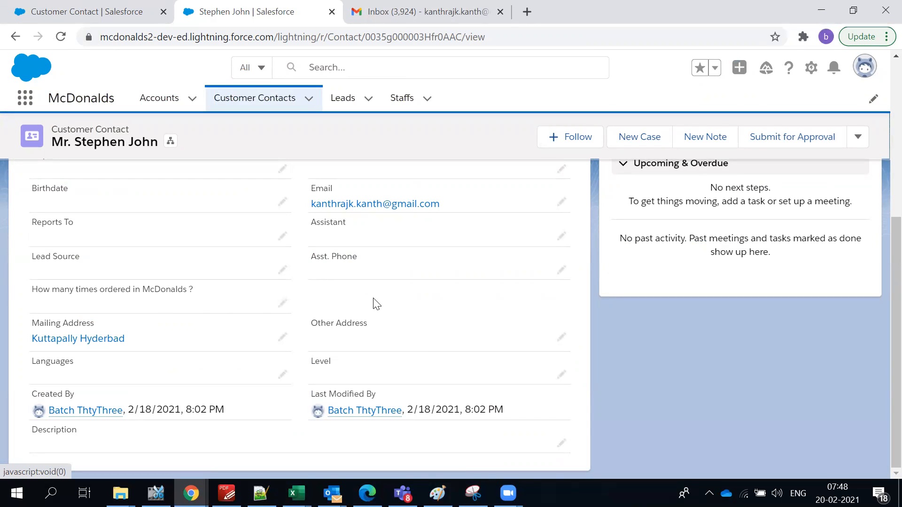
Search the record page for 'pre', then filter the Customer Contact fields list by 'pre'.
{"action": "key", "text": "ctrl+f"}
{"action": "type", "text": "pre"}
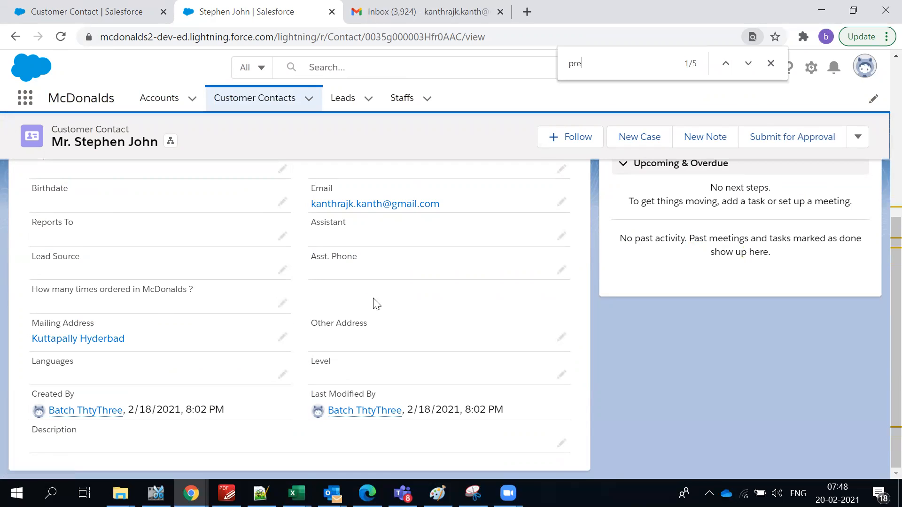
{"action": "key", "text": "Return"}
{"action": "key", "text": "Return"}
{"action": "key", "text": "BackSpace"}
{"action": "left_click", "coordinate": [84, 6]}
{"action": "left_click", "coordinate": [511, 212]}
{"action": "type", "text": "prem"}
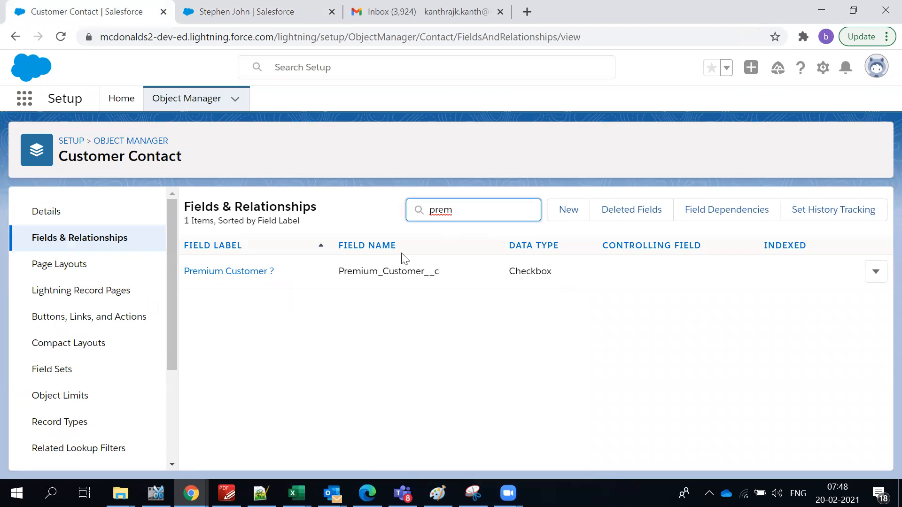
Open the Premium Customer ? field and view its field-level security settings.
{"action": "left_click", "coordinate": [256, 273]}
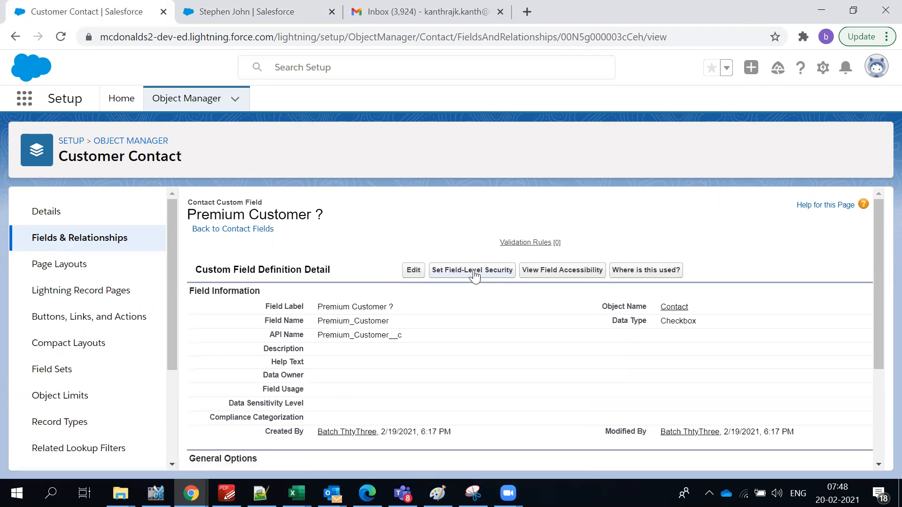
{"action": "left_click", "coordinate": [474, 275]}
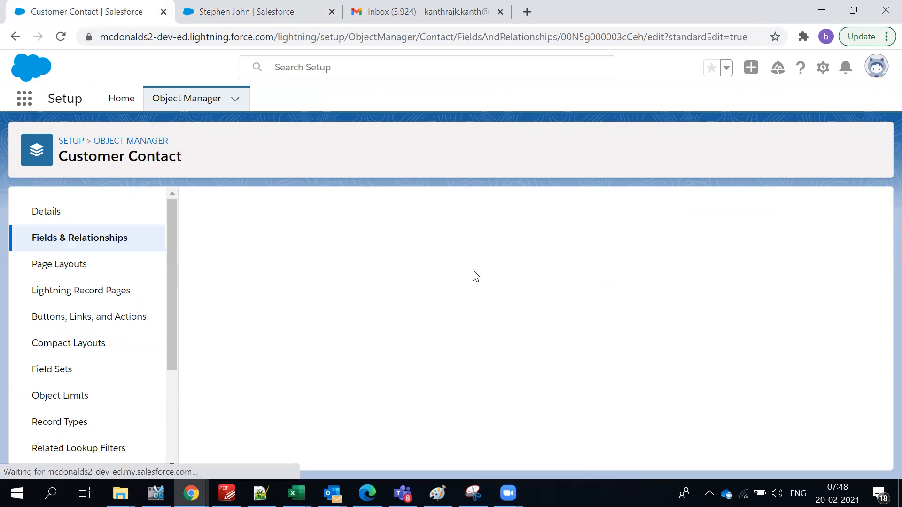
{"action": "scroll", "coordinate": [554, 301], "scroll_direction": "down", "scroll_amount": 9}
{"action": "scroll", "coordinate": [556, 315], "scroll_direction": "up", "scroll_amount": 9}
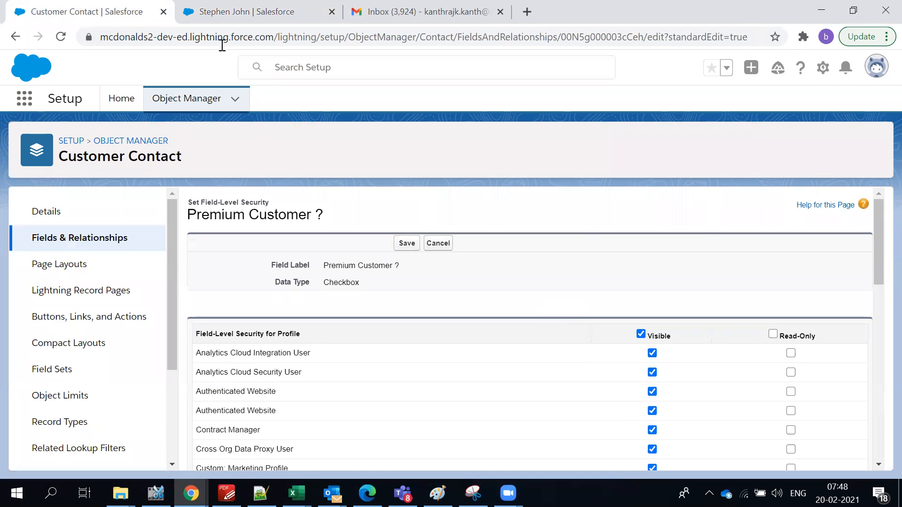
Reload the contact record to check its details, then list the Customer Contact page layouts.
{"action": "left_click", "coordinate": [224, 17]}
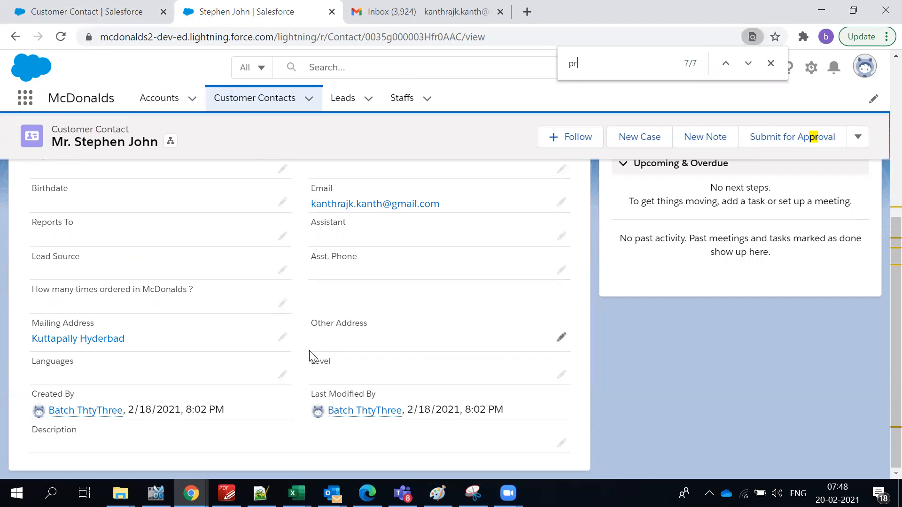
{"action": "left_click", "coordinate": [62, 38]}
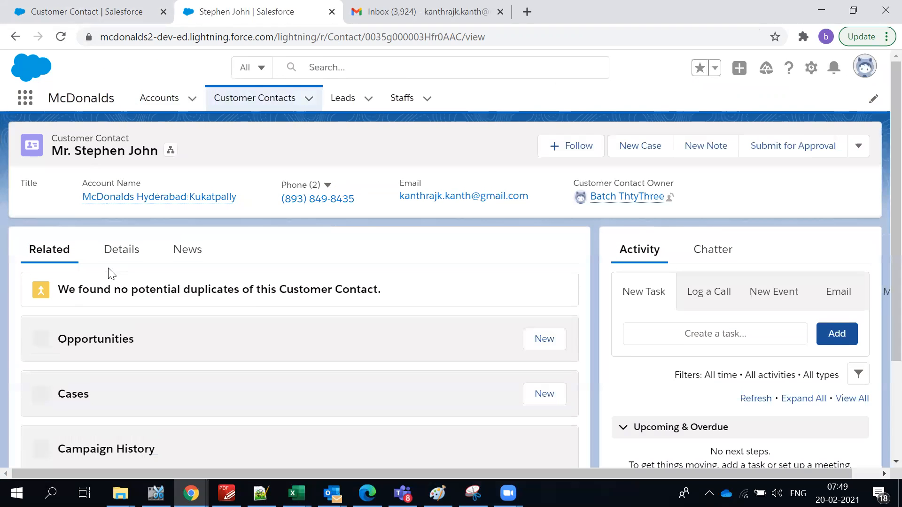
{"action": "left_click", "coordinate": [116, 256]}
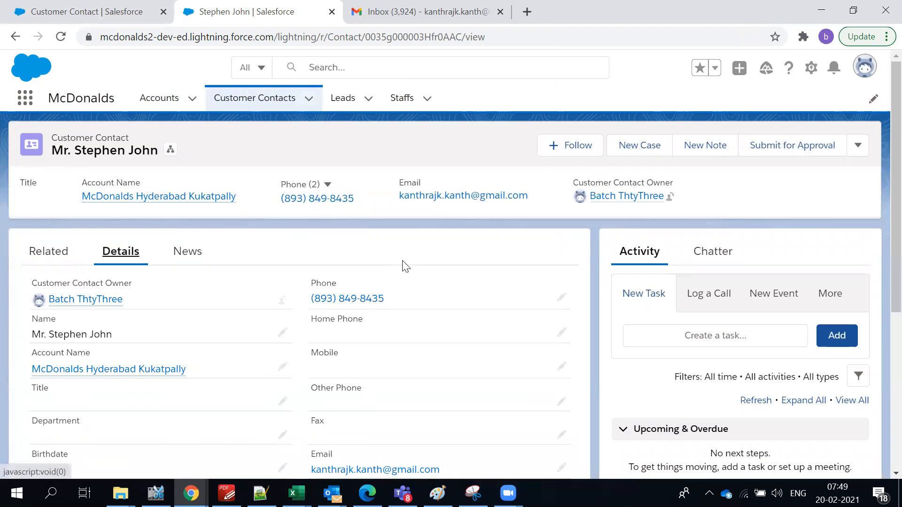
{"action": "scroll", "coordinate": [423, 318], "scroll_direction": "down", "scroll_amount": 4}
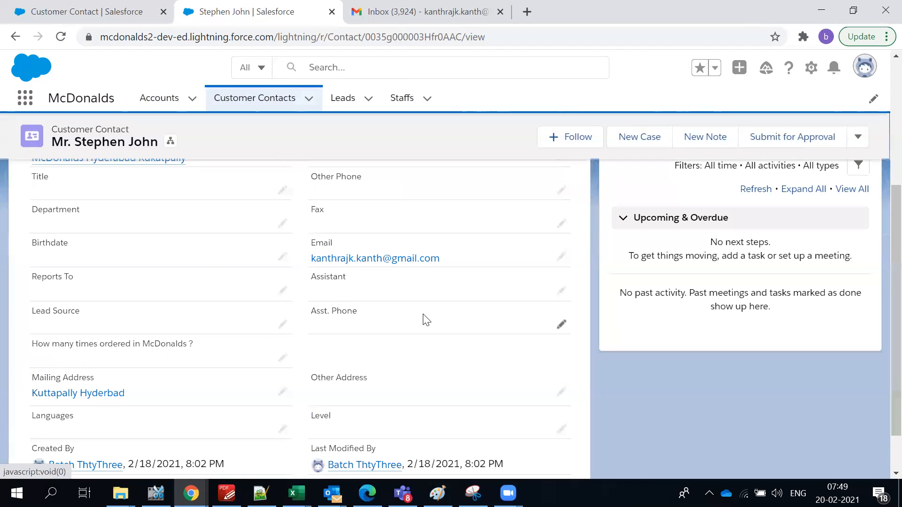
{"action": "scroll", "coordinate": [426, 320], "scroll_direction": "down", "scroll_amount": 2}
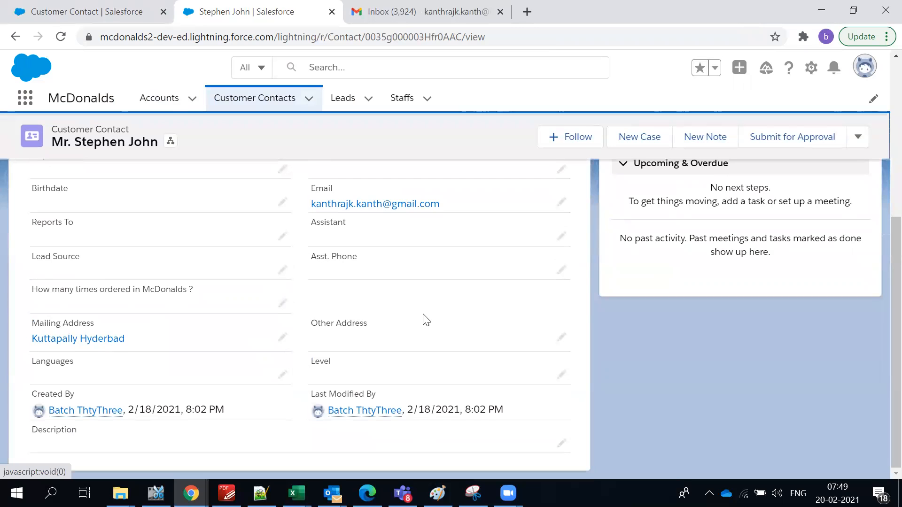
{"action": "scroll", "coordinate": [426, 320], "scroll_direction": "up", "scroll_amount": 2}
{"action": "scroll", "coordinate": [426, 320], "scroll_direction": "up", "scroll_amount": 2}
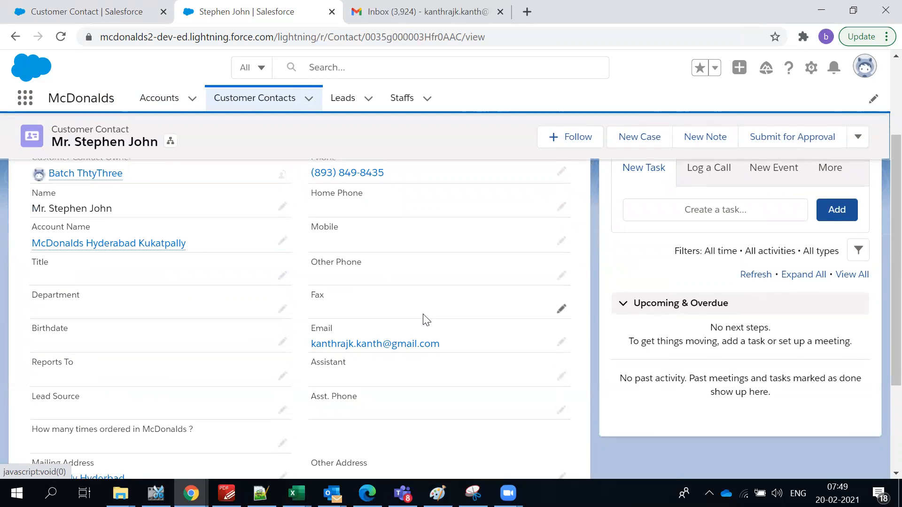
{"action": "scroll", "coordinate": [426, 319], "scroll_direction": "down", "scroll_amount": 2}
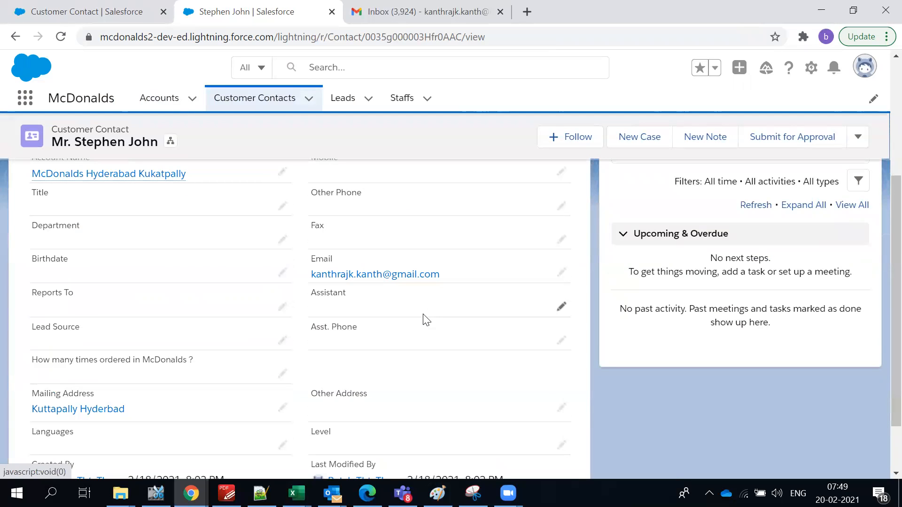
{"action": "left_click", "coordinate": [134, 10]}
{"action": "left_click", "coordinate": [58, 270]}
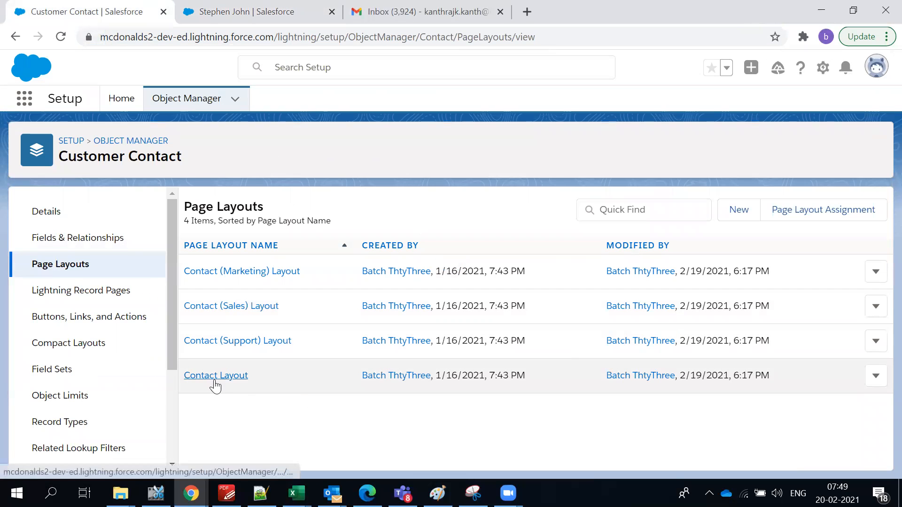
Open the Contact Layout and search its available fields for Premium Customer ?
{"action": "left_click", "coordinate": [216, 377]}
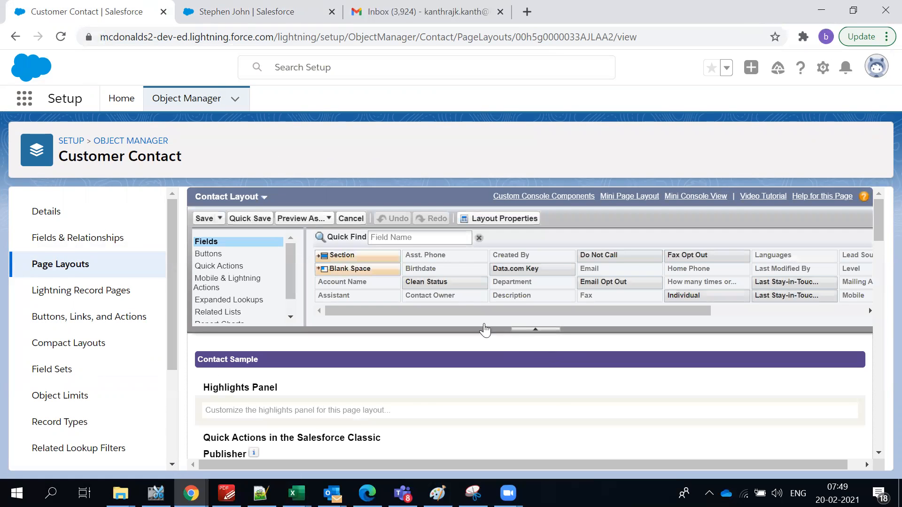
{"action": "left_click", "coordinate": [409, 237]}
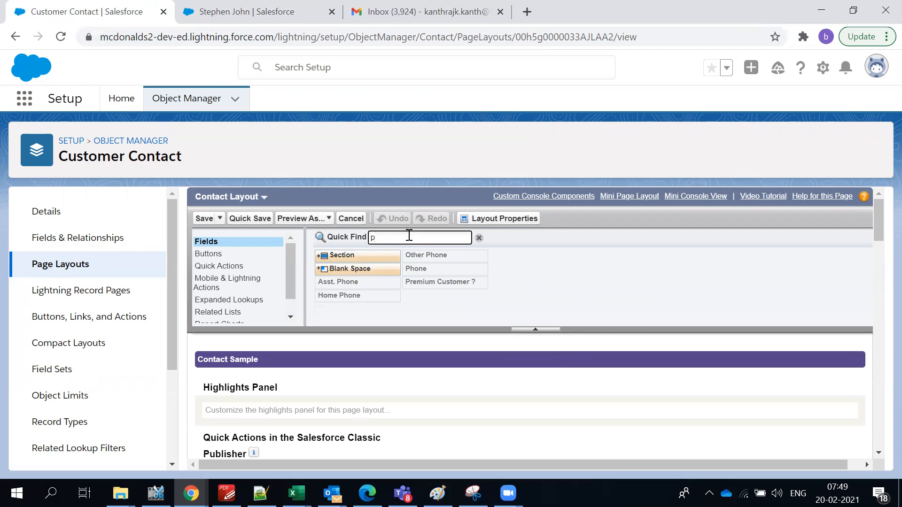
{"action": "scroll", "coordinate": [425, 287], "scroll_direction": "down", "scroll_amount": 10}
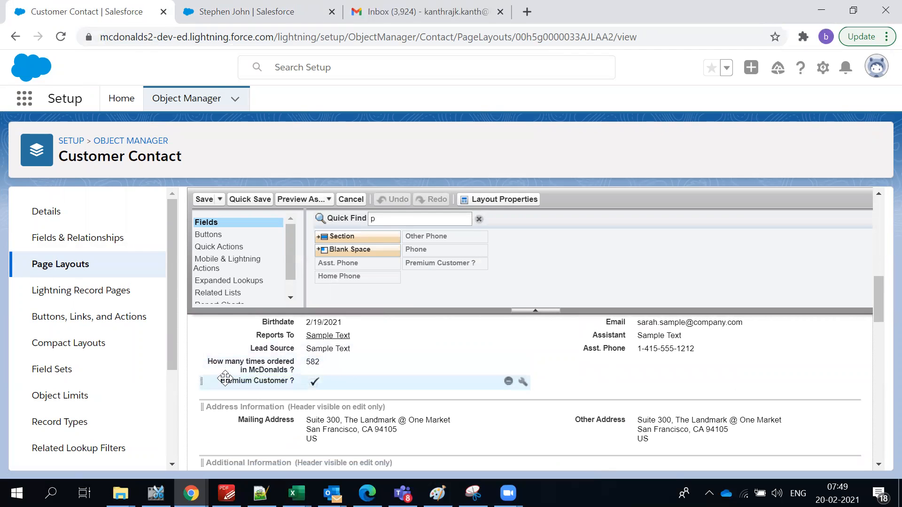
Reload the customer contact record with F5 and scroll through its Details fields.
{"action": "left_click", "coordinate": [217, 9]}
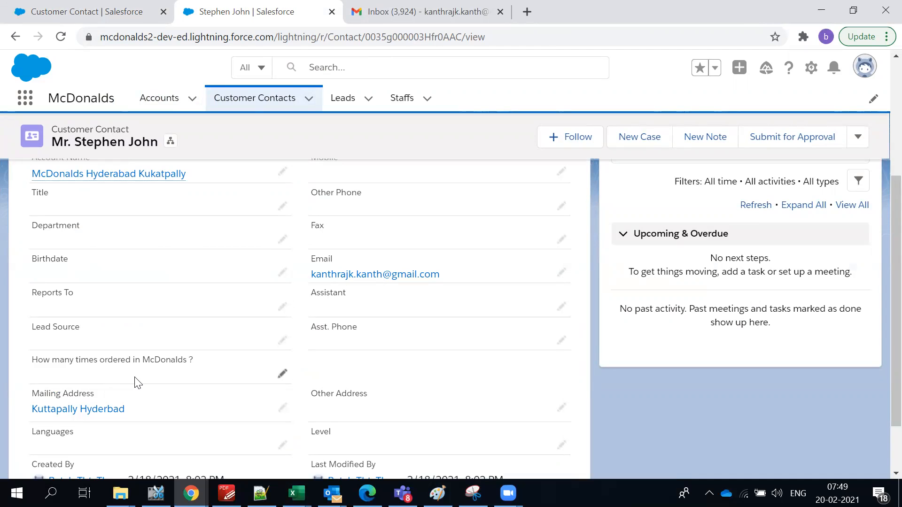
{"action": "scroll", "coordinate": [135, 382], "scroll_direction": "down", "scroll_amount": 1}
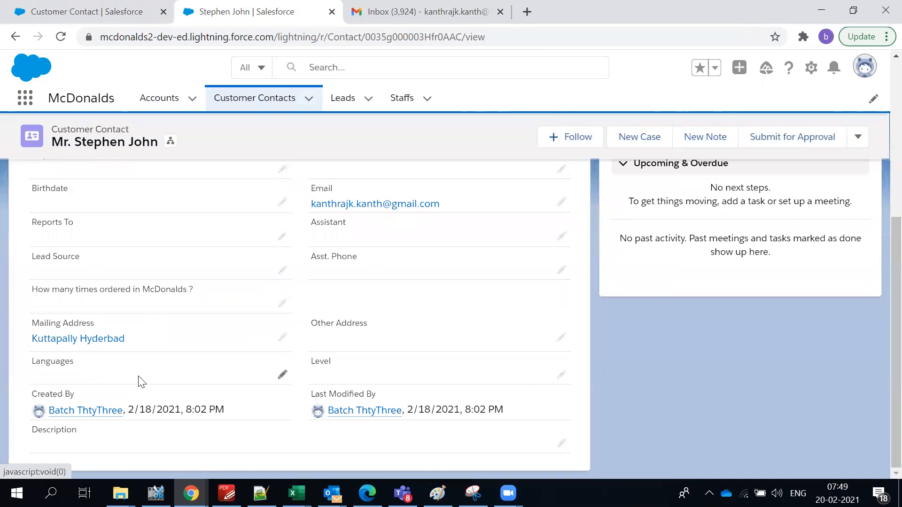
{"action": "key", "text": "F5"}
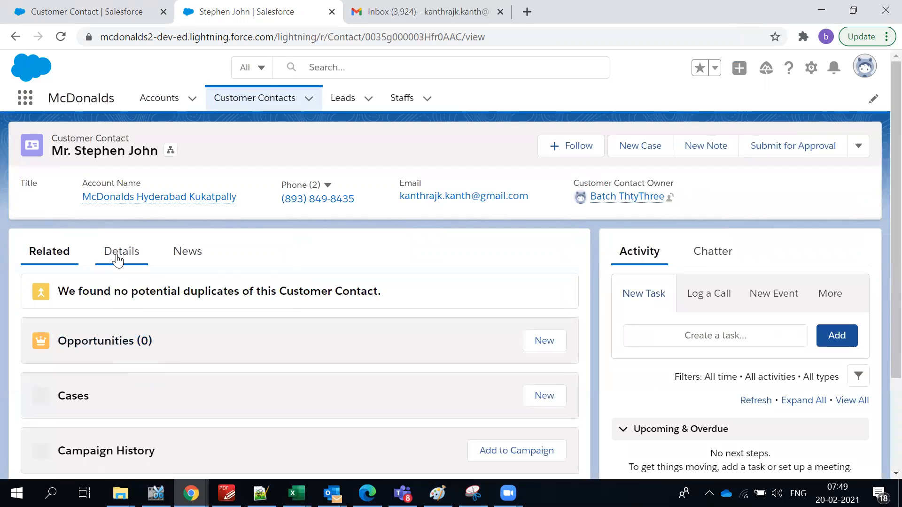
{"action": "left_click", "coordinate": [117, 260]}
{"action": "scroll", "coordinate": [208, 365], "scroll_direction": "down", "scroll_amount": 5}
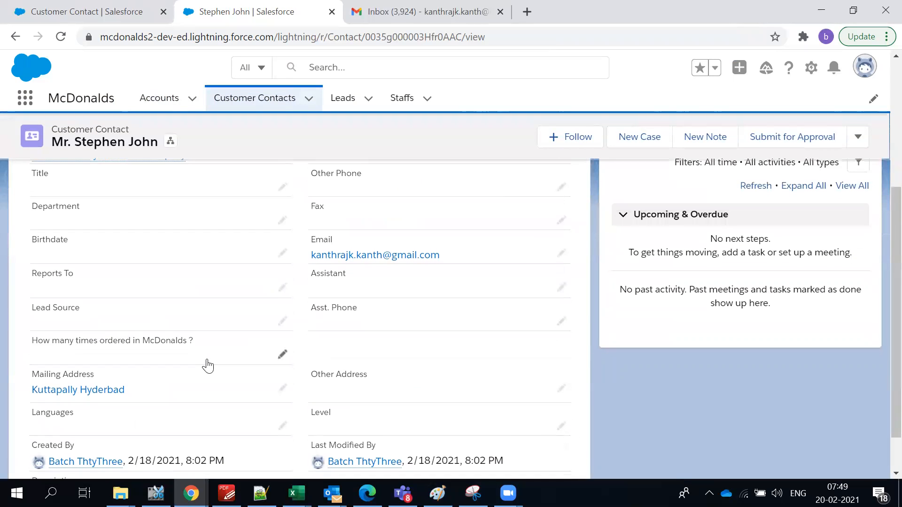
{"action": "scroll", "coordinate": [208, 366], "scroll_direction": "down", "scroll_amount": 1}
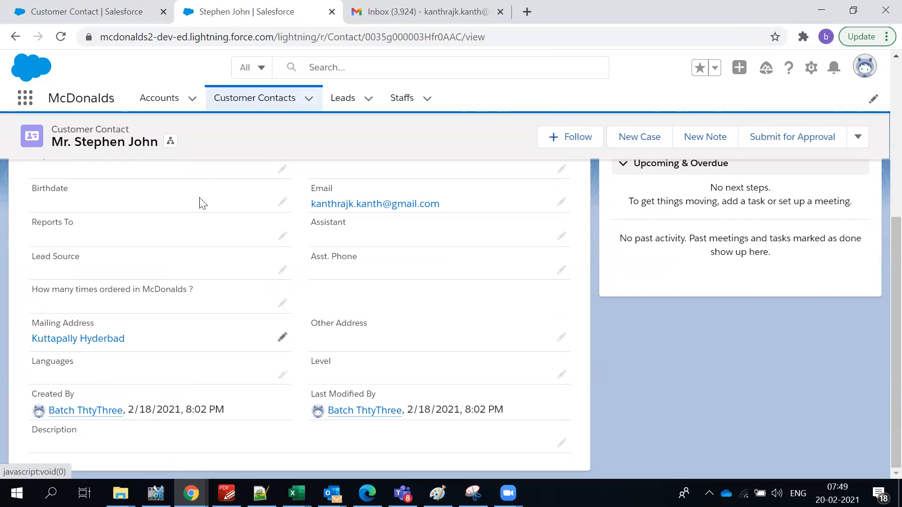
List the Customer Contact fields and start filtering them.
{"action": "left_click", "coordinate": [37, 7]}
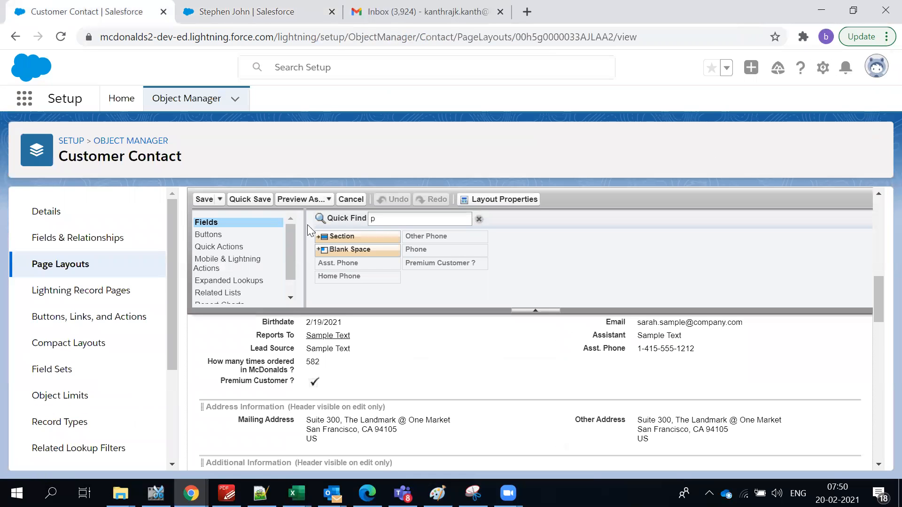
{"action": "left_click", "coordinate": [63, 237]}
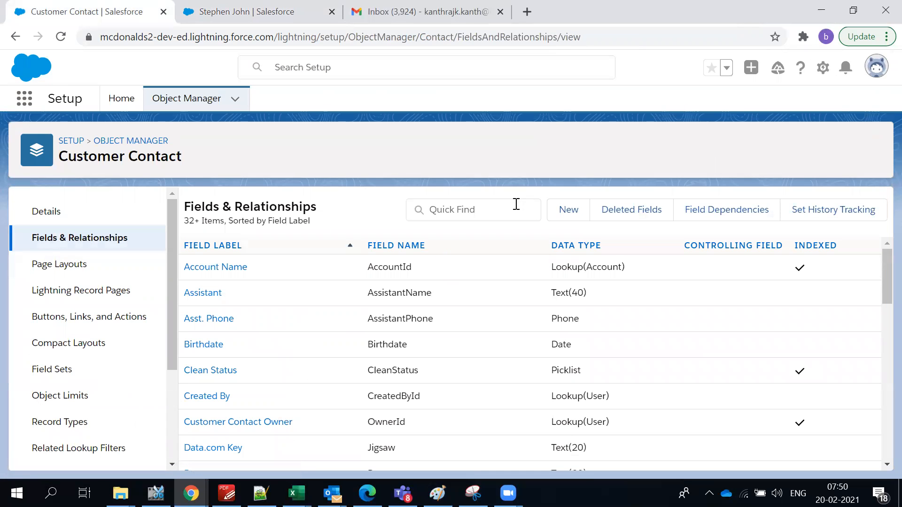
{"action": "left_click", "coordinate": [510, 212]}
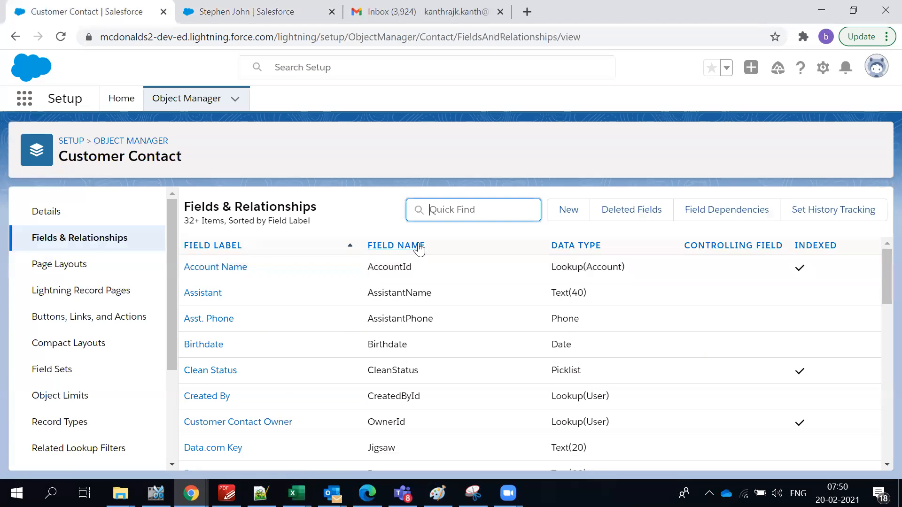
Inspect the Premium Customer ? field properties in Contact Layout without changes, then return to Fields & Relationships.
{"action": "left_click", "coordinate": [106, 267]}
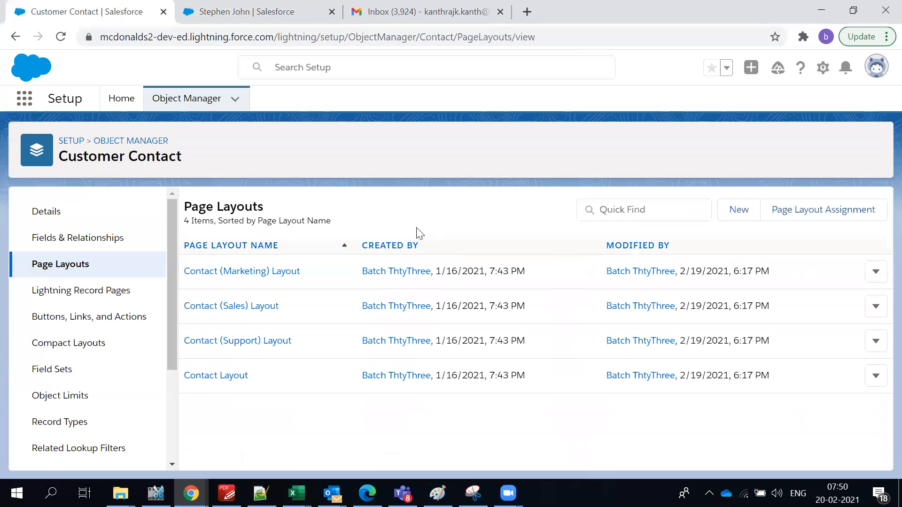
{"action": "left_click", "coordinate": [196, 378]}
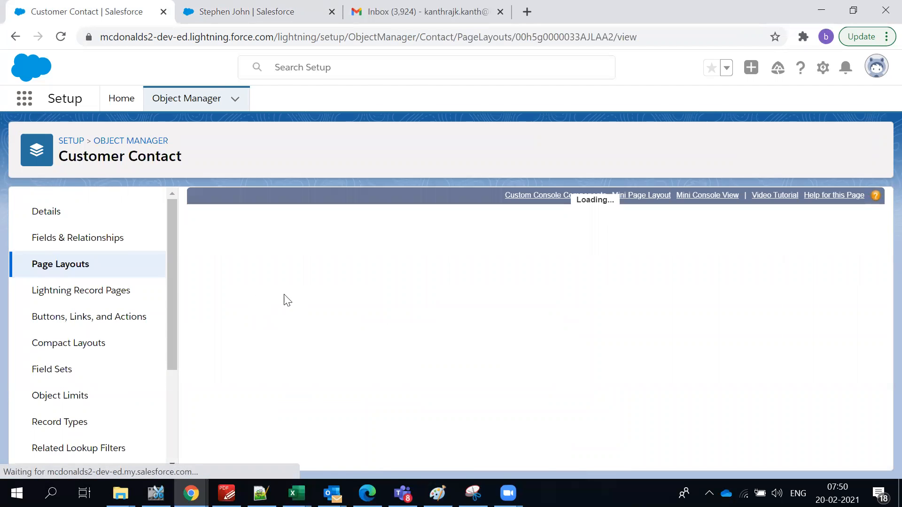
{"action": "scroll", "coordinate": [375, 393], "scroll_direction": "down", "scroll_amount": 15}
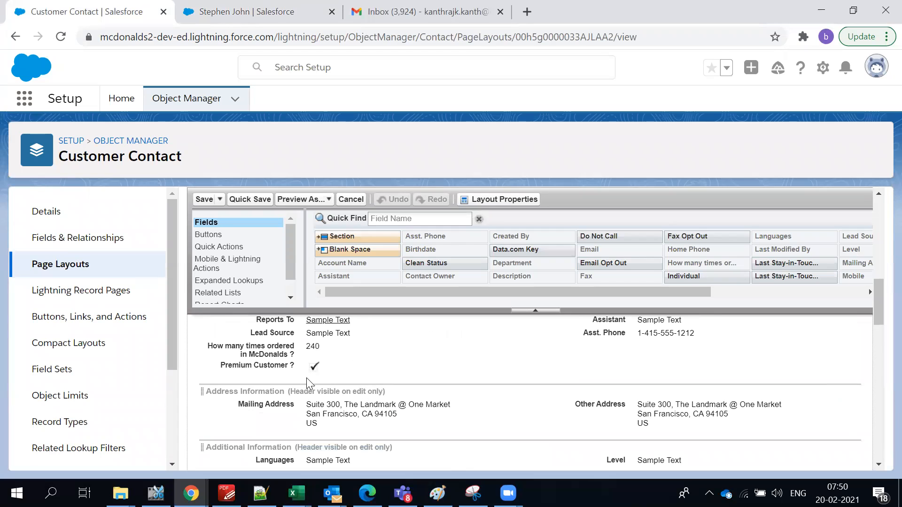
{"action": "double_click", "coordinate": [283, 368]}
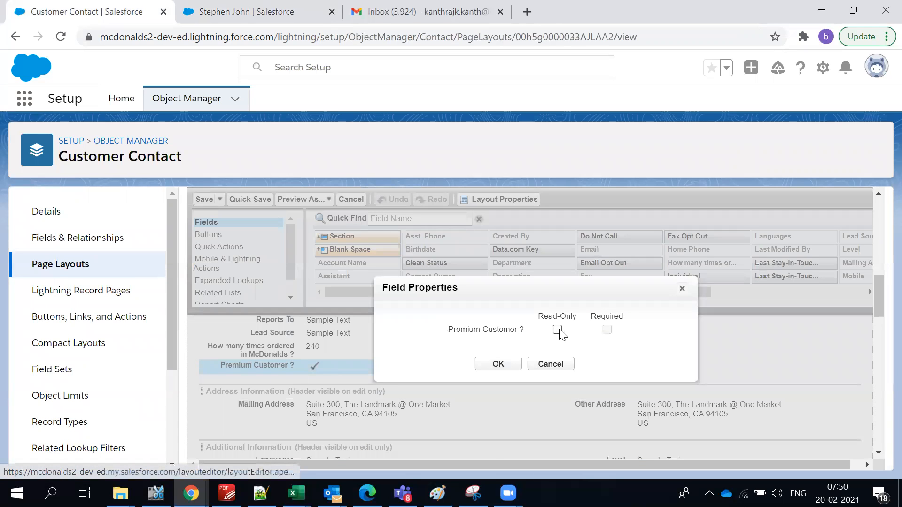
{"action": "left_click", "coordinate": [549, 365]}
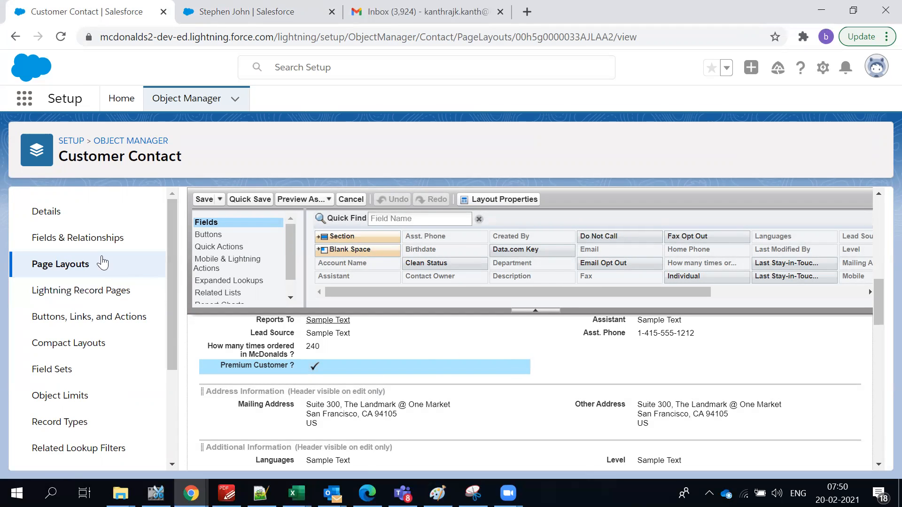
{"action": "left_click", "coordinate": [95, 238]}
Find the Premium Customer ? field with Quick Find 'prem' and open its edit page.
{"action": "left_click", "coordinate": [515, 214]}
{"action": "type", "text": "pre"}
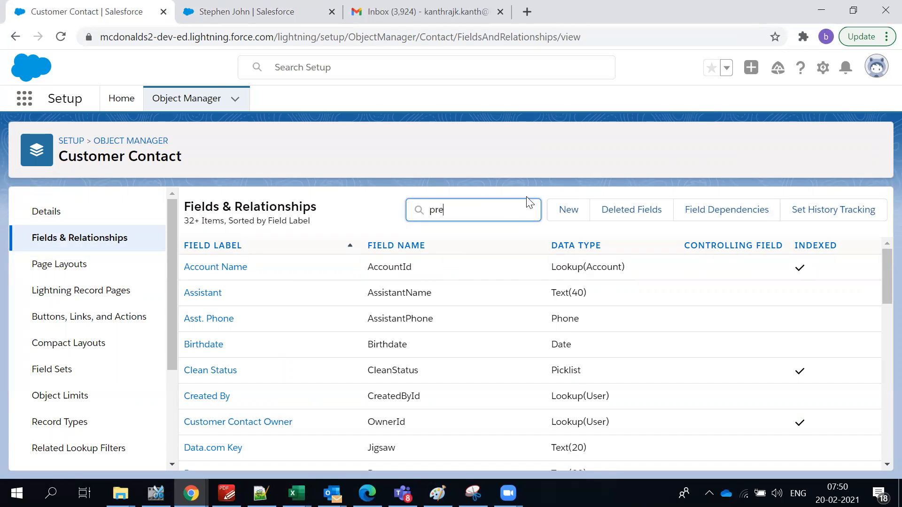
{"action": "type", "text": "m"}
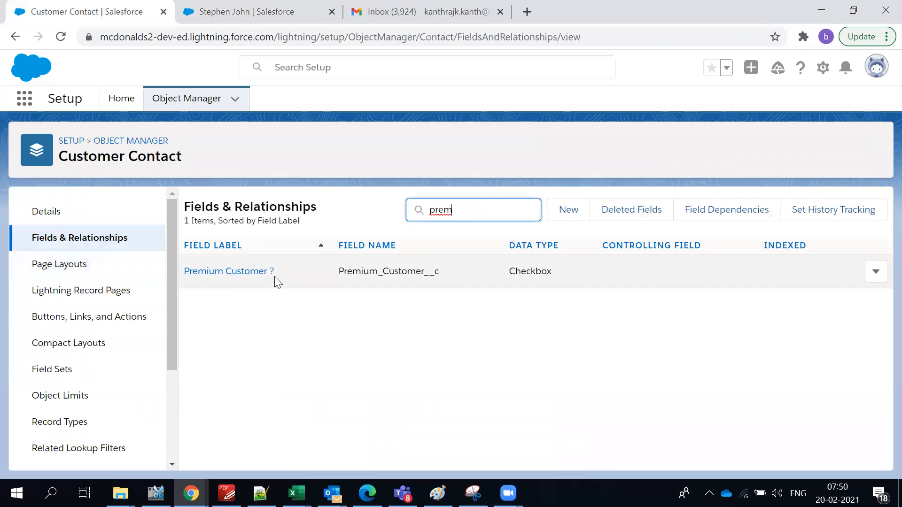
{"action": "left_click", "coordinate": [227, 271]}
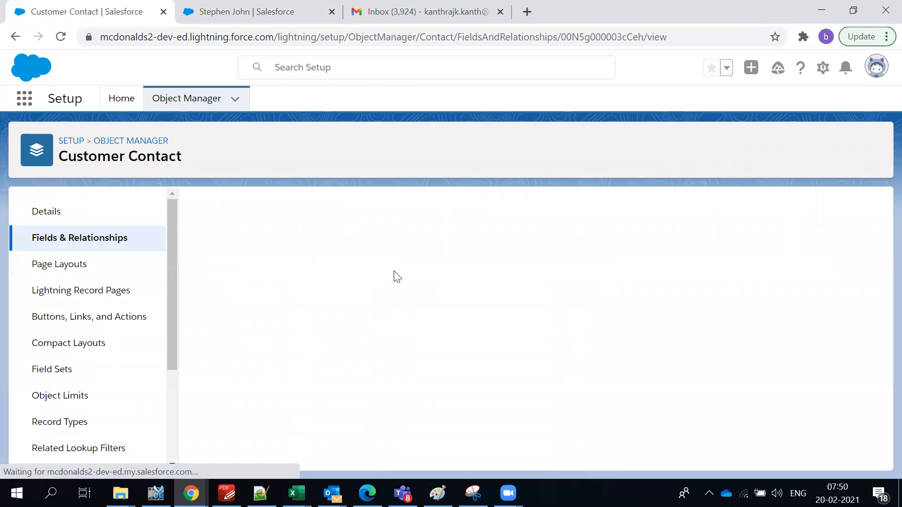
{"action": "left_click", "coordinate": [414, 271]}
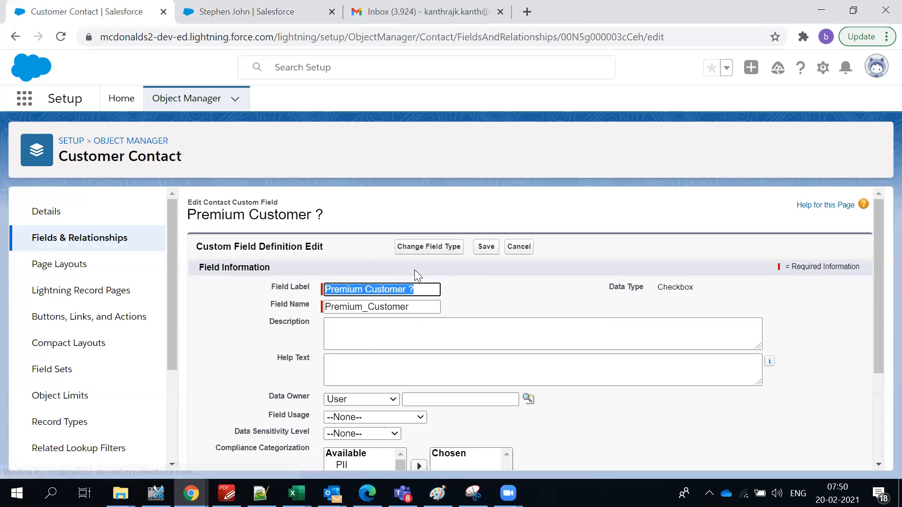
Confirm the field's Default Value under General Options is Unchecked.
{"action": "scroll", "coordinate": [501, 294], "scroll_direction": "down", "scroll_amount": 3}
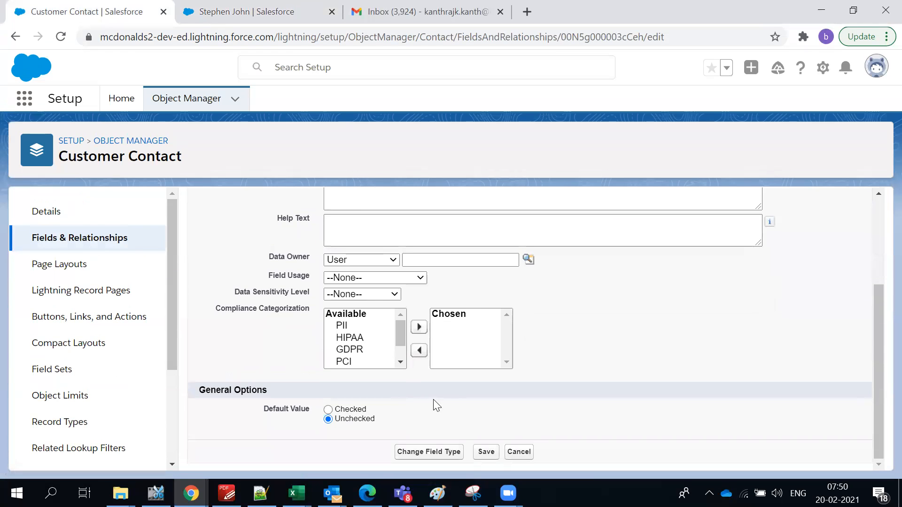
{"action": "scroll", "coordinate": [434, 400], "scroll_direction": "up", "scroll_amount": 3}
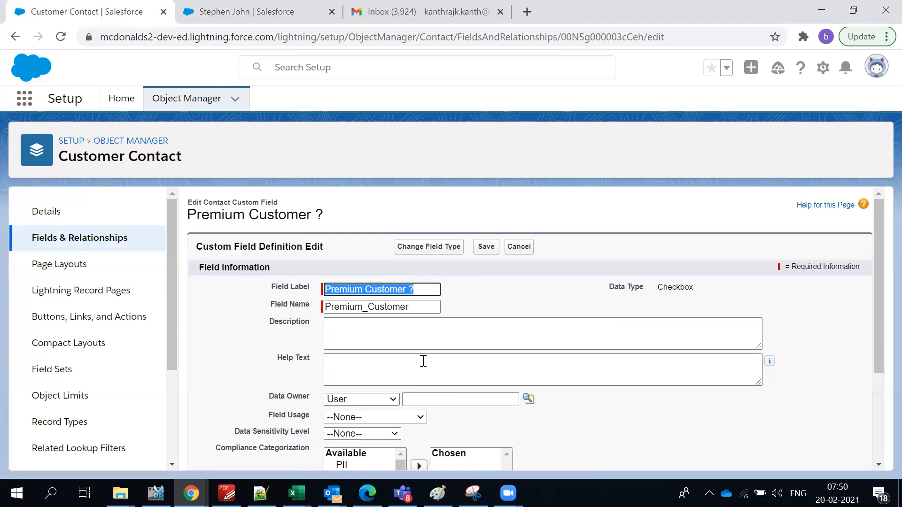
{"action": "left_click", "coordinate": [469, 294]}
{"action": "scroll", "coordinate": [470, 294], "scroll_direction": "down", "scroll_amount": 3}
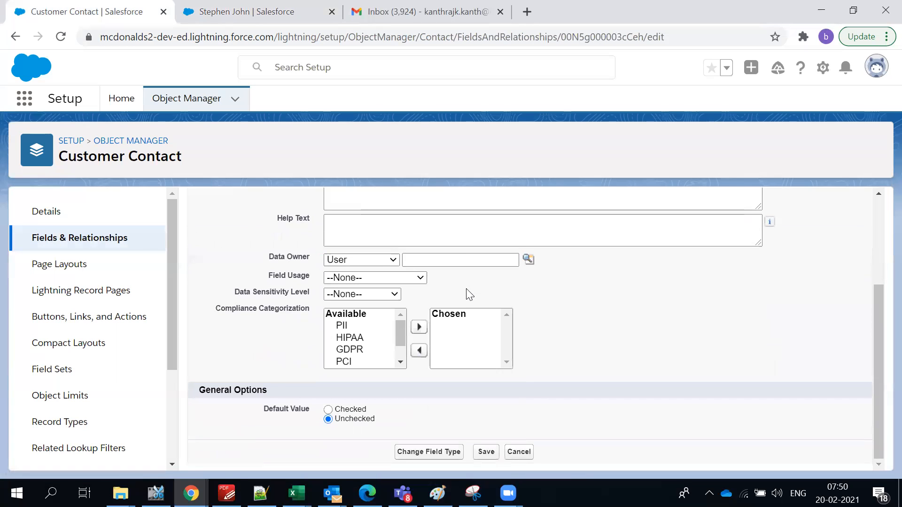
{"action": "scroll", "coordinate": [469, 295], "scroll_direction": "up", "scroll_amount": 2}
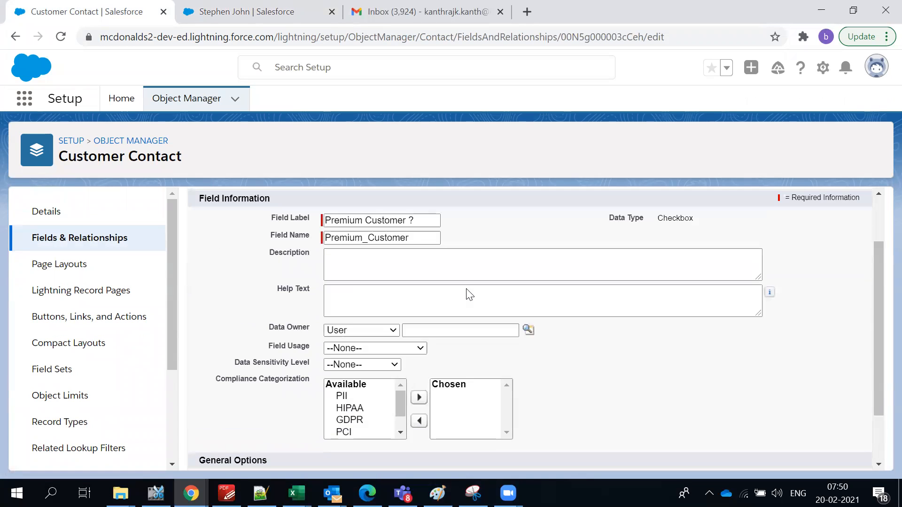
{"action": "scroll", "coordinate": [469, 295], "scroll_direction": "up", "scroll_amount": 1}
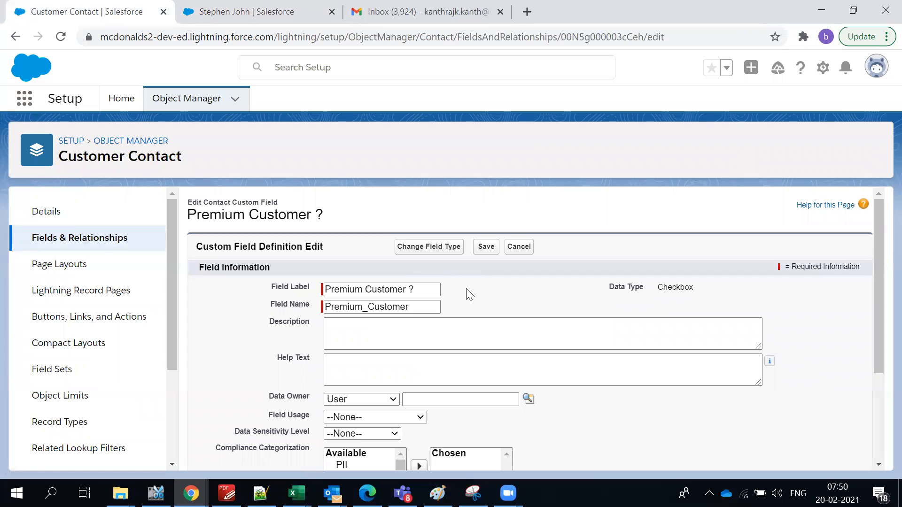
{"action": "scroll", "coordinate": [477, 267], "scroll_direction": "down", "scroll_amount": 2}
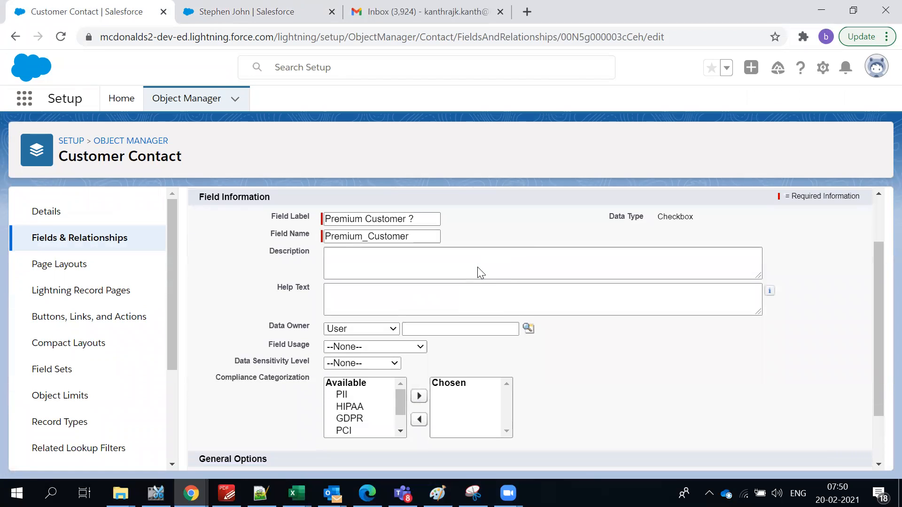
{"action": "scroll", "coordinate": [489, 339], "scroll_direction": "down", "scroll_amount": 2}
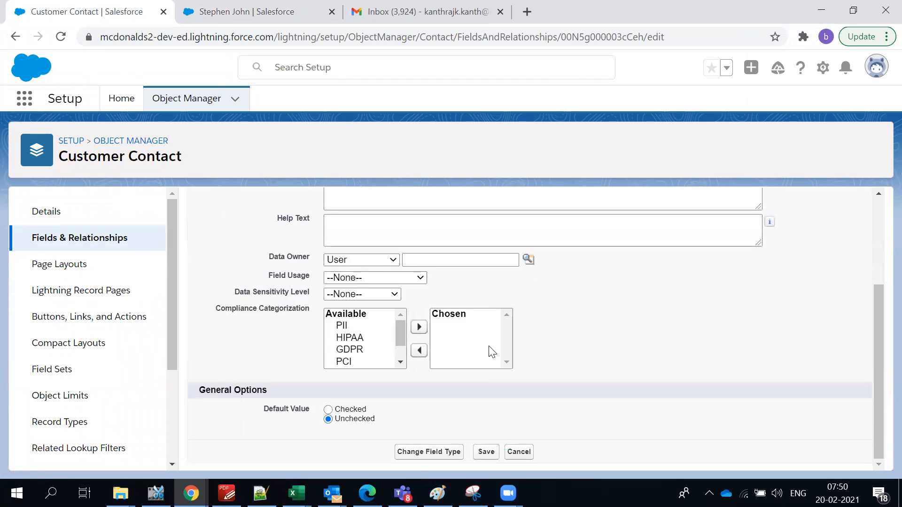
{"action": "left_click", "coordinate": [348, 419]}
{"action": "scroll", "coordinate": [401, 376], "scroll_direction": "up", "scroll_amount": 4}
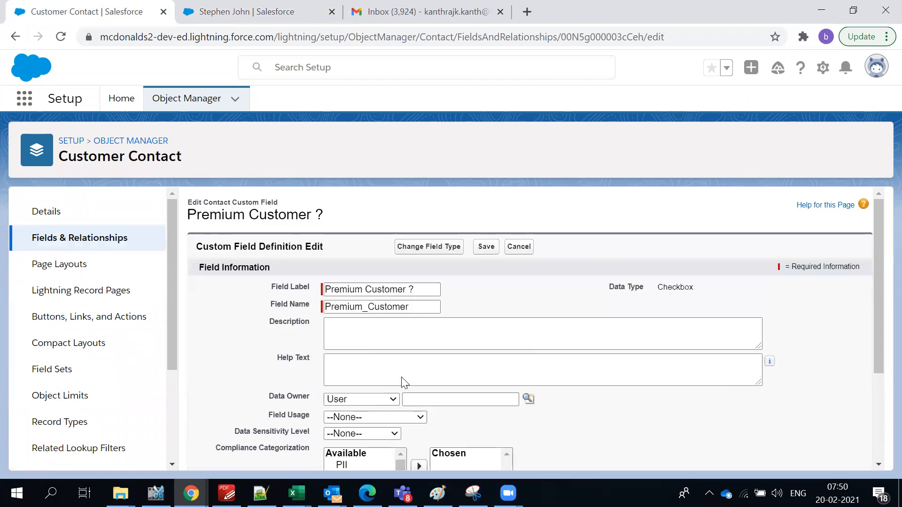
Leave the edit form unsaved, view the sample customer contact's record, and return to the field list.
{"action": "left_click", "coordinate": [68, 241]}
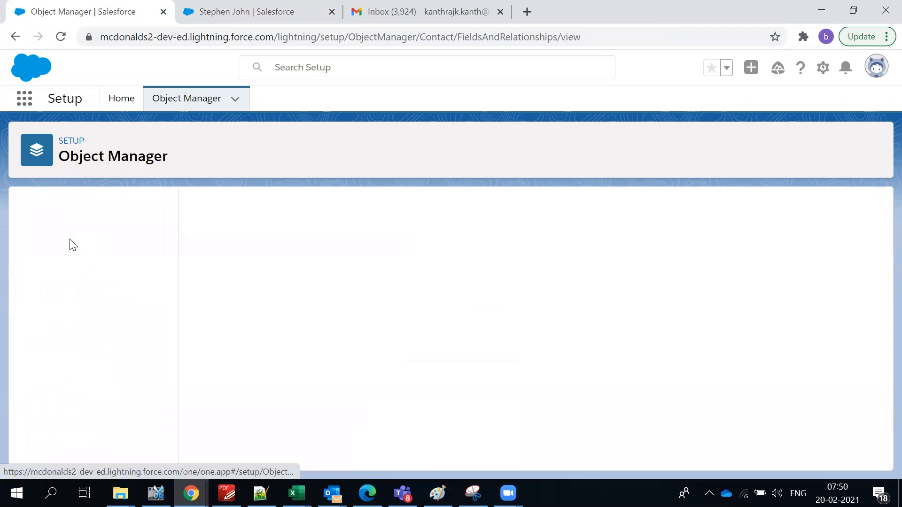
{"action": "scroll", "coordinate": [359, 371], "scroll_direction": "down", "scroll_amount": 7}
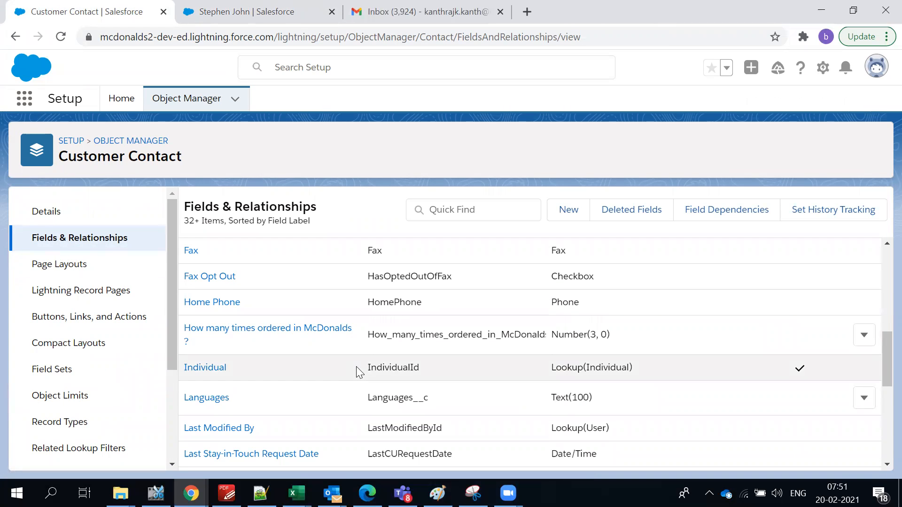
{"action": "left_click", "coordinate": [194, 11]}
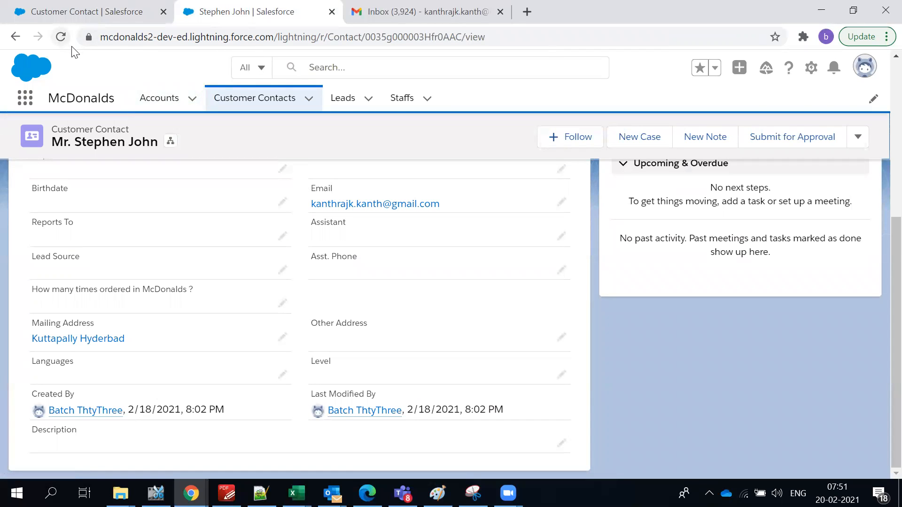
{"action": "left_click", "coordinate": [127, 6]}
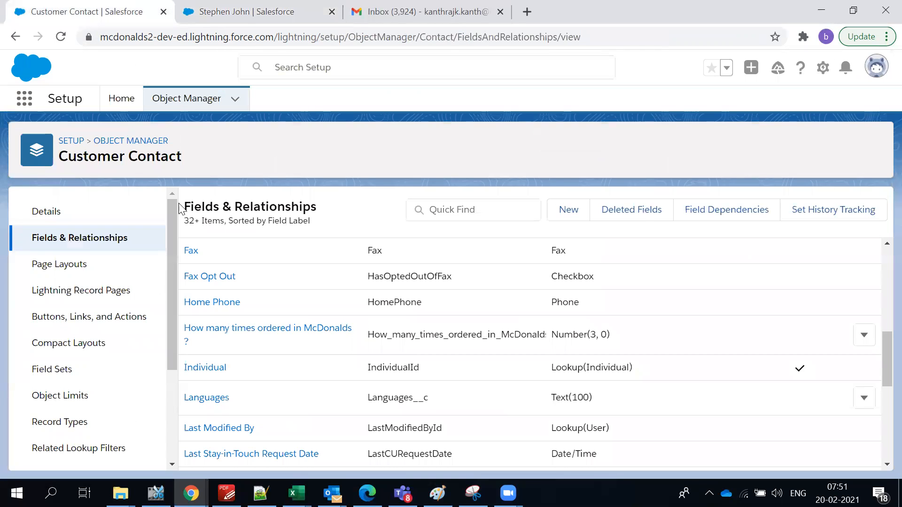
{"action": "scroll", "coordinate": [385, 400], "scroll_direction": "down", "scroll_amount": 5}
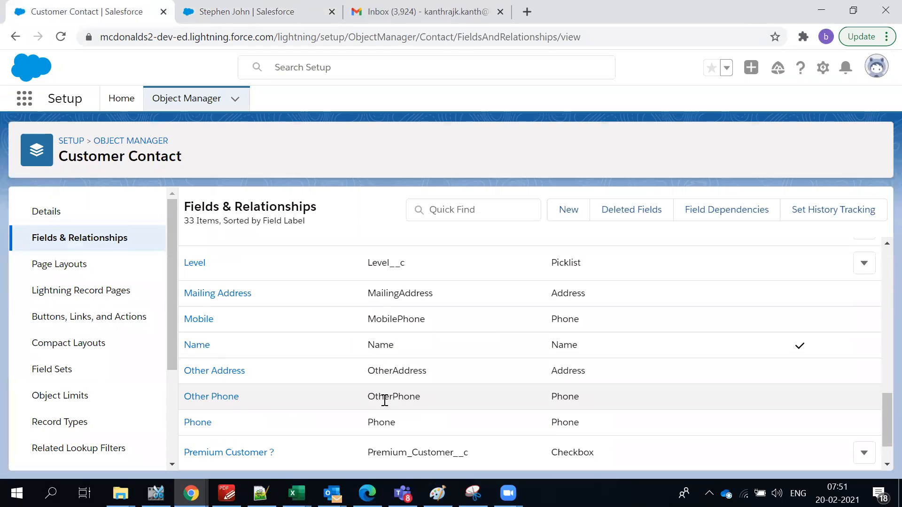
Search 'premiu' and open the Premium Customer ? detail page showing Default Value Unchecked.
{"action": "left_click", "coordinate": [526, 206]}
{"action": "type", "text": "premium"}
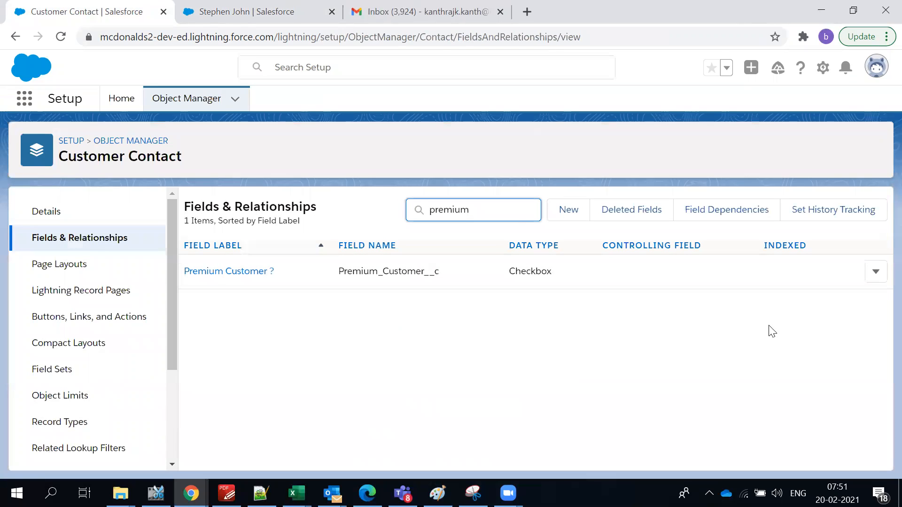
{"action": "left_click", "coordinate": [877, 277]}
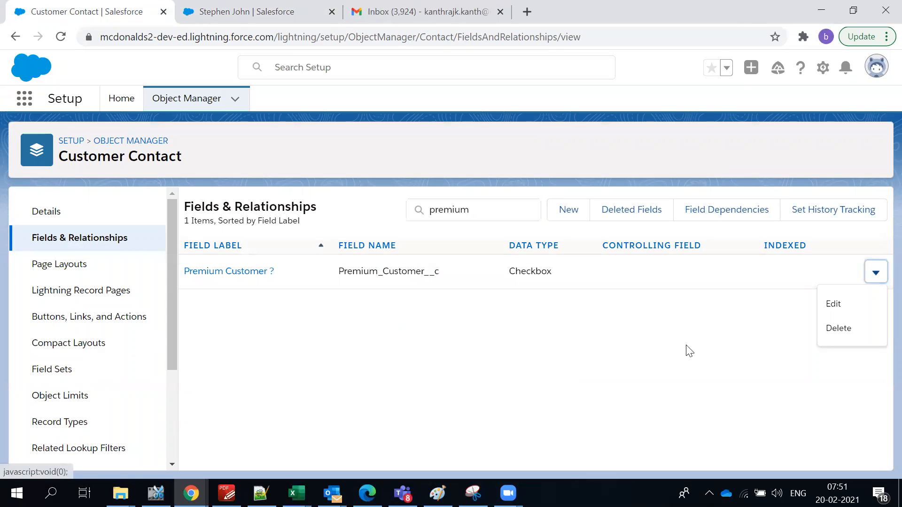
{"action": "left_click", "coordinate": [632, 373]}
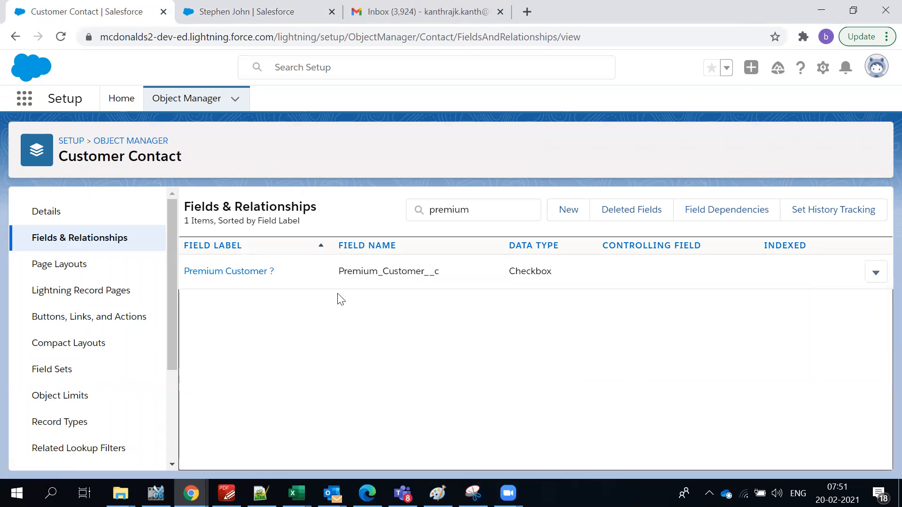
{"action": "left_click", "coordinate": [272, 281]}
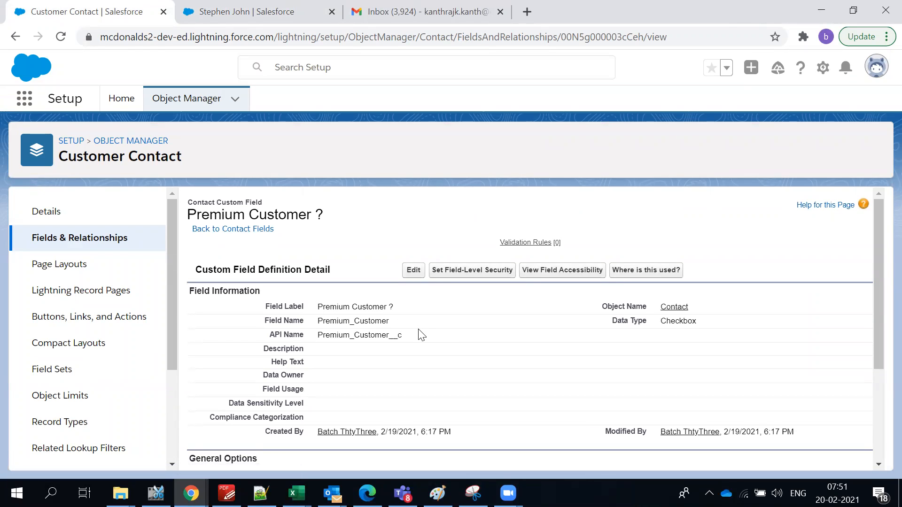
{"action": "scroll", "coordinate": [421, 335], "scroll_direction": "down", "scroll_amount": 3}
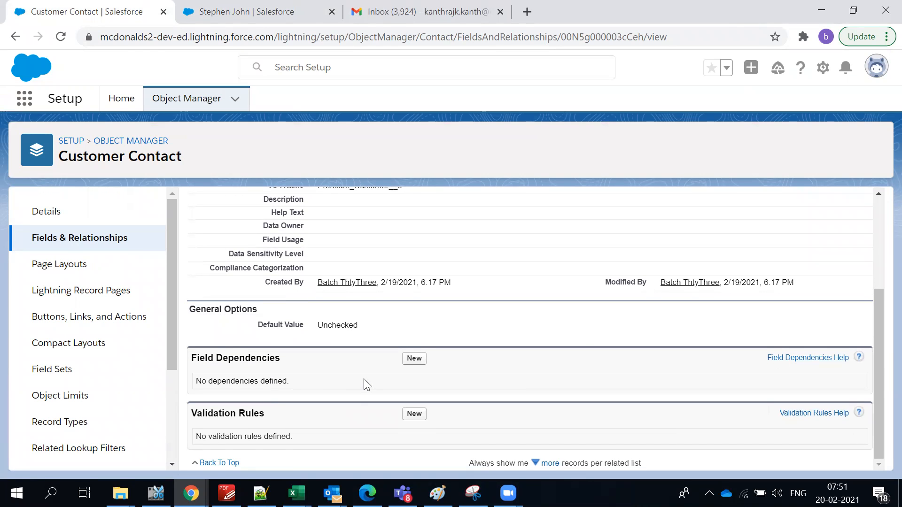
{"action": "scroll", "coordinate": [364, 380], "scroll_direction": "up", "scroll_amount": 3}
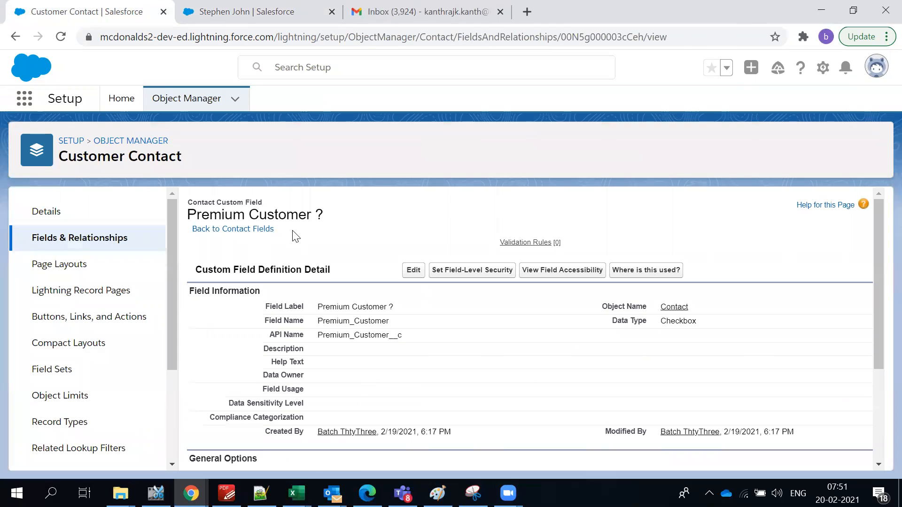
{"action": "left_click", "coordinate": [410, 7]}
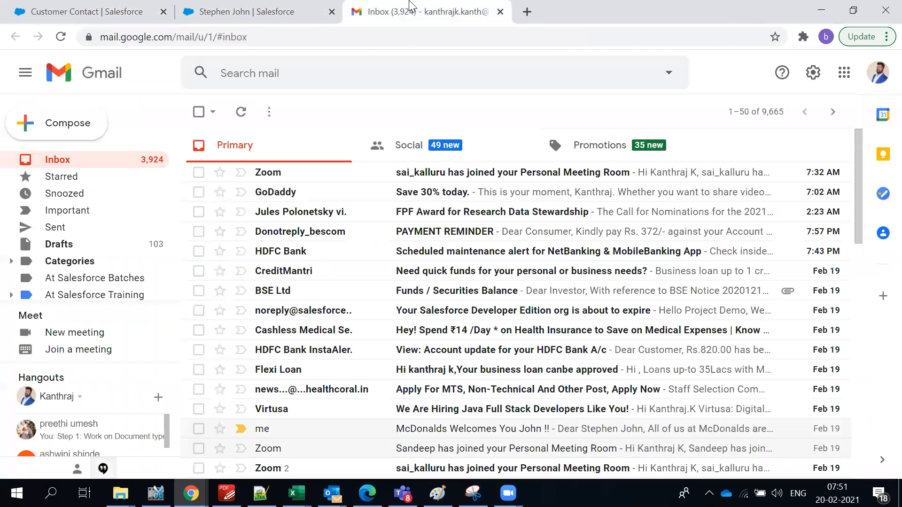
{"action": "left_click", "coordinate": [136, 23]}
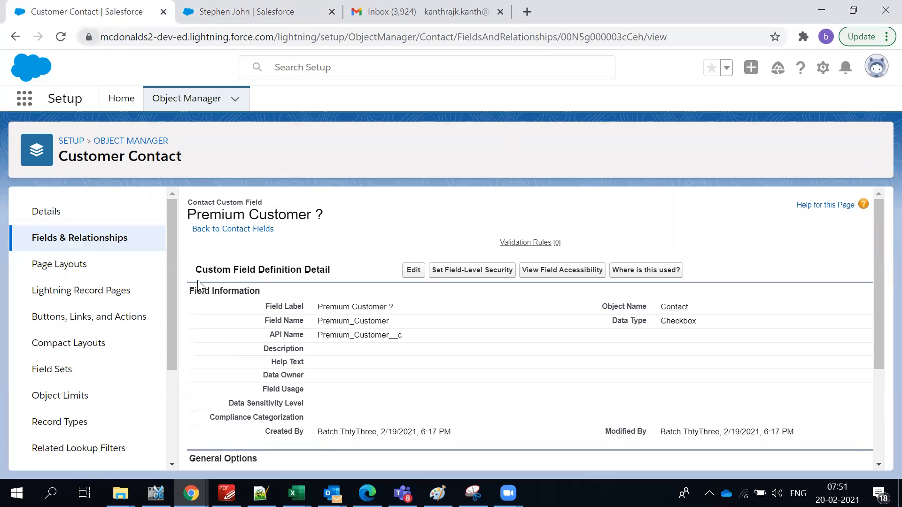
In the Notepad++ notes, enter the admin username and password on lines 220–221.
{"action": "left_click", "coordinate": [261, 493]}
{"action": "left_click", "coordinate": [201, 387]}
{"action": "scroll", "coordinate": [202, 389], "scroll_direction": "up", "scroll_amount": 4}
{"action": "scroll", "coordinate": [202, 389], "scroll_direction": "down", "scroll_amount": 11}
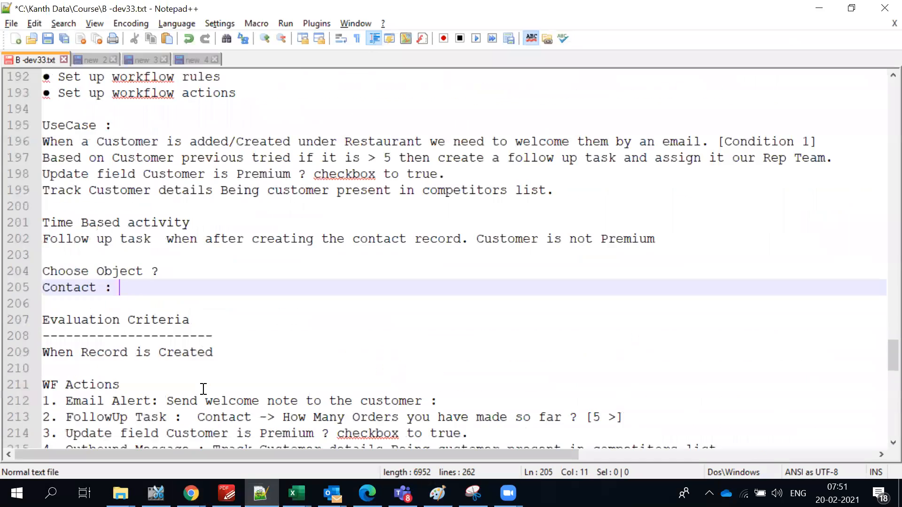
{"action": "left_click", "coordinate": [116, 286]}
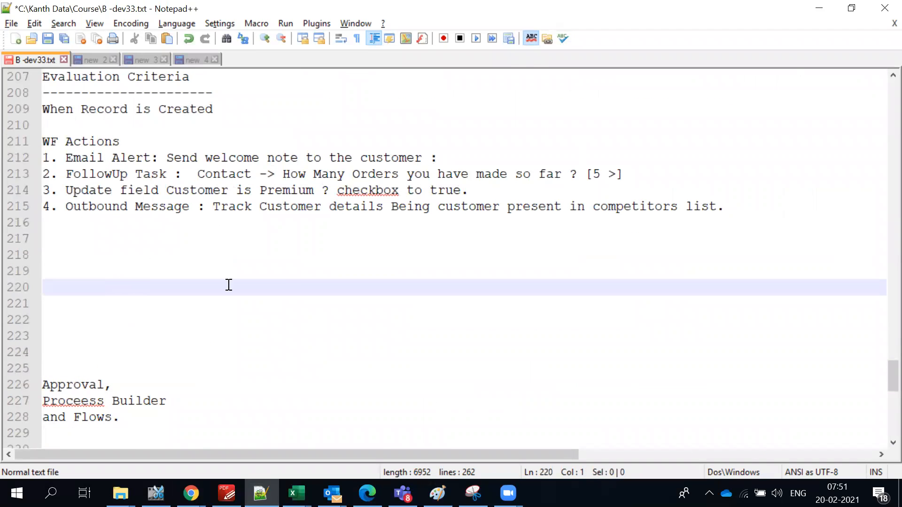
{"action": "key", "text": "Return"}
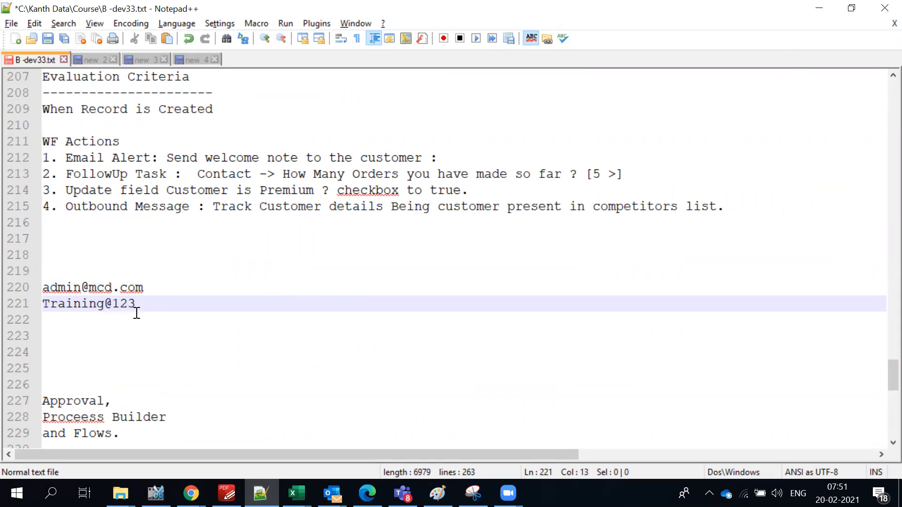
{"action": "left_click", "coordinate": [121, 269]}
{"action": "type", "text": "Logi"}
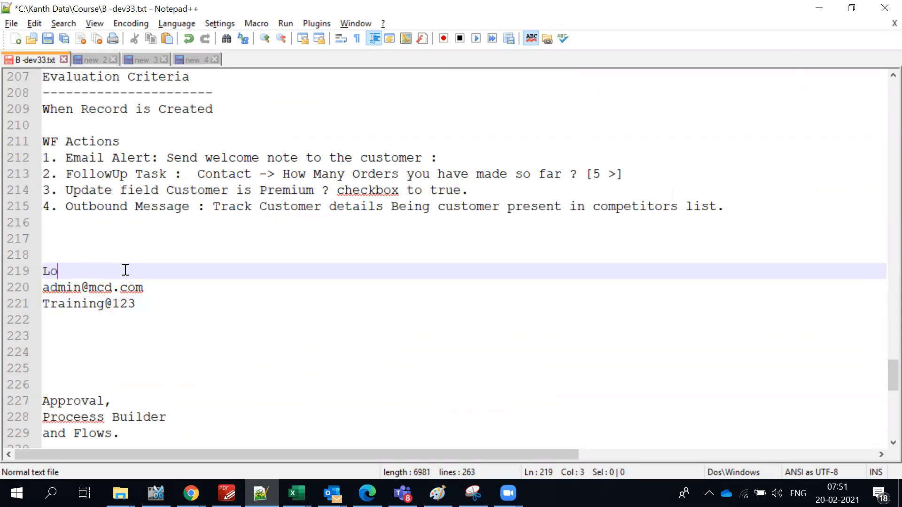
{"action": "key", "text": "BackSpace"}
{"action": "key", "text": "BackSpace"}
{"action": "key", "text": "BackSpace"}
{"action": "key", "text": "BackSpace"}
{"action": "type", "text": "https://login"}
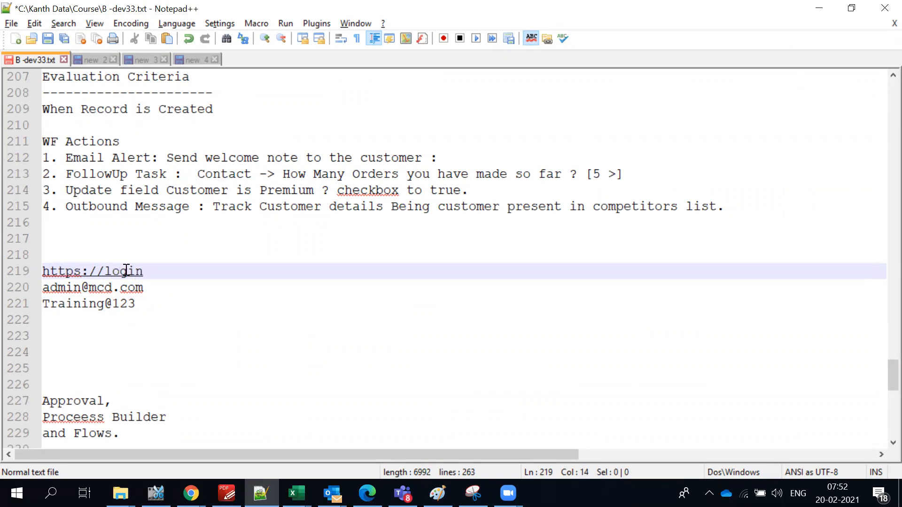
{"action": "type", "text": ".salesforce.com"}
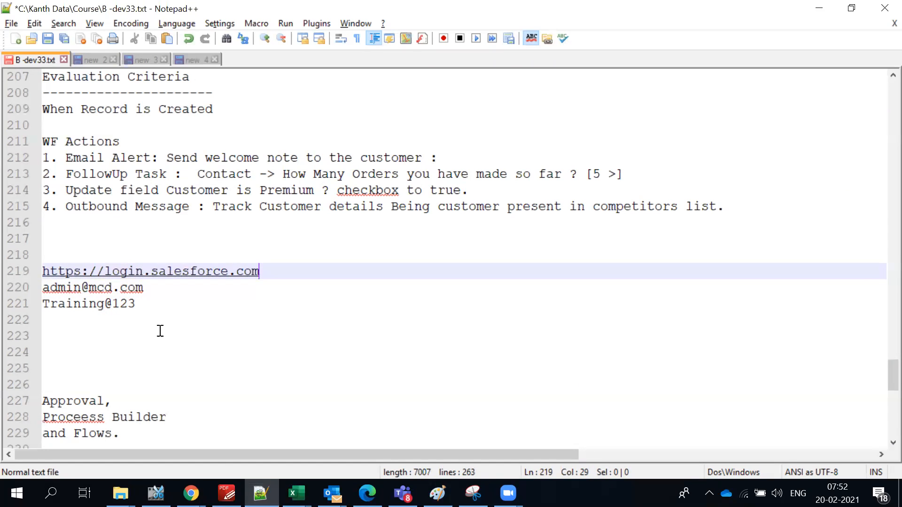
{"action": "left_click_drag", "start_coordinate": [137, 304], "coordinate": [21, 275]}
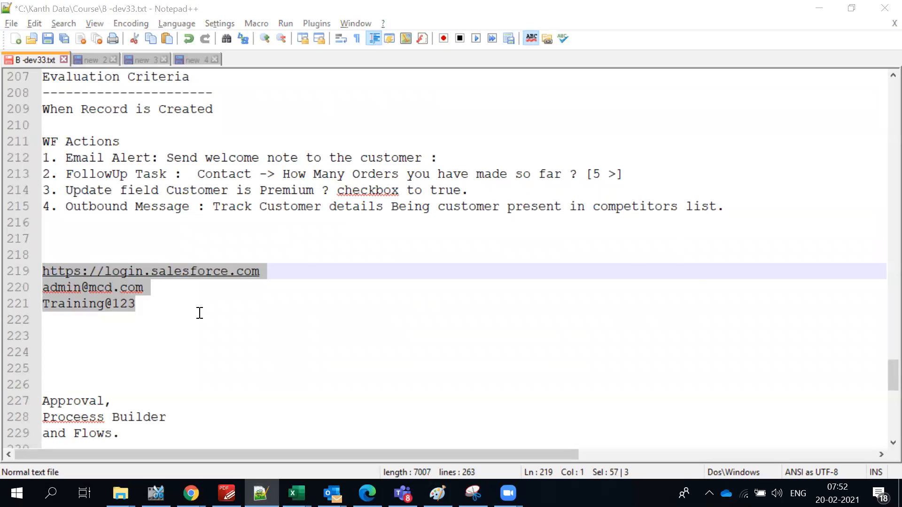
{"action": "key", "text": "alt+Tab"}
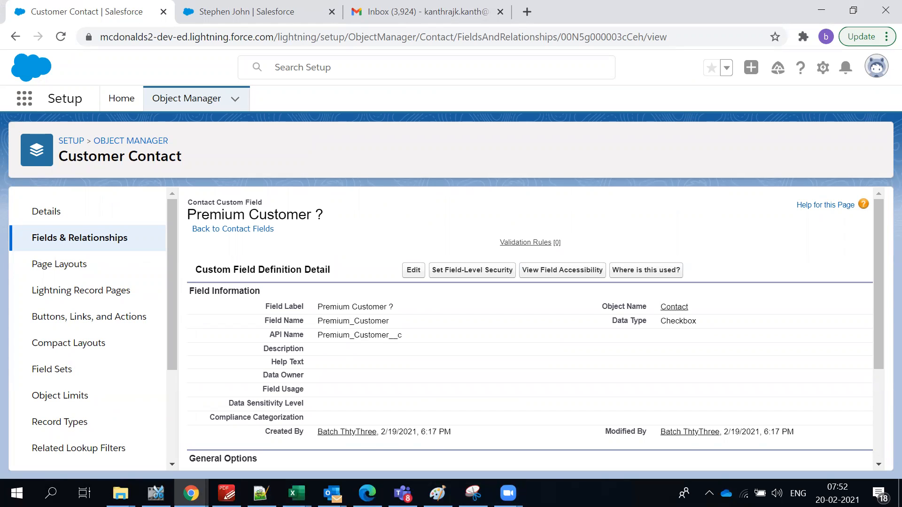
Review the customer contact's record and the Premium Customer field page, then open the gear menu.
{"action": "key", "text": "alt+Tab"}
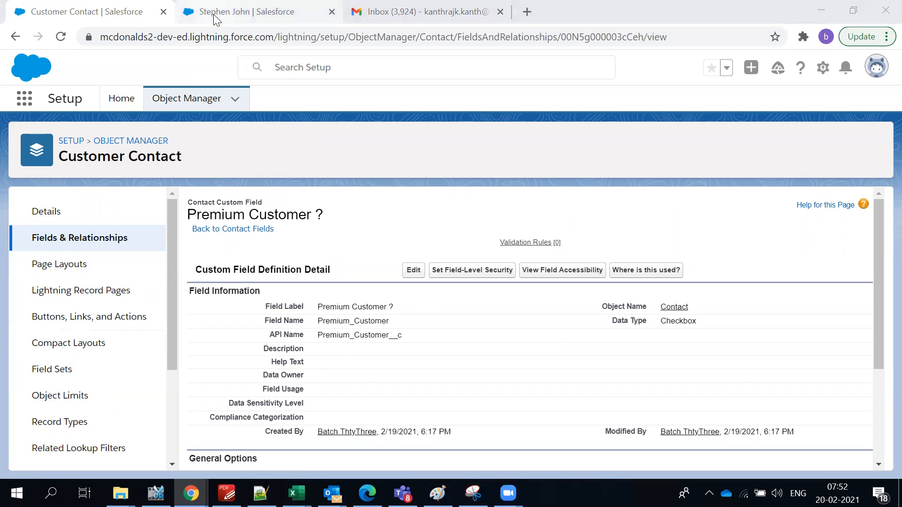
{"action": "left_click_drag", "start_coordinate": [325, 335], "coordinate": [354, 335]}
{"action": "left_click", "coordinate": [458, 338]}
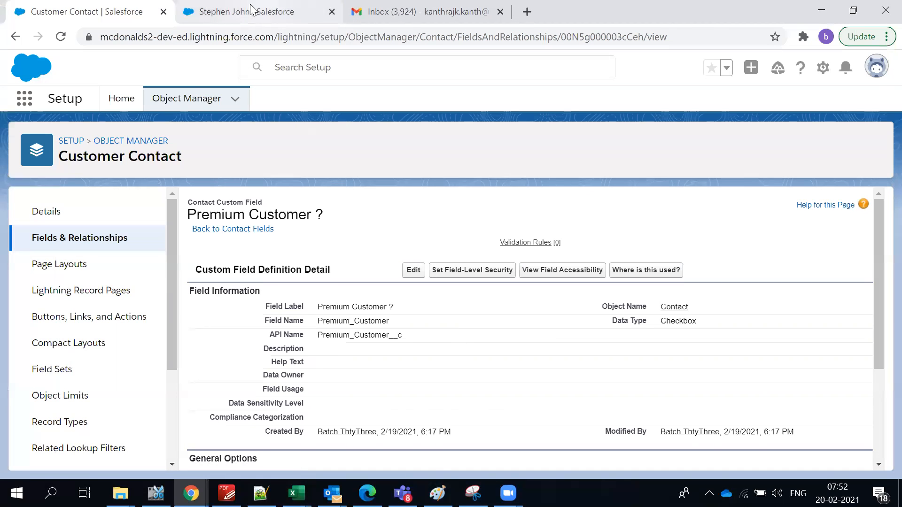
{"action": "left_click", "coordinate": [277, 10]}
{"action": "left_click", "coordinate": [382, 10]}
{"action": "left_click", "coordinate": [267, 13]}
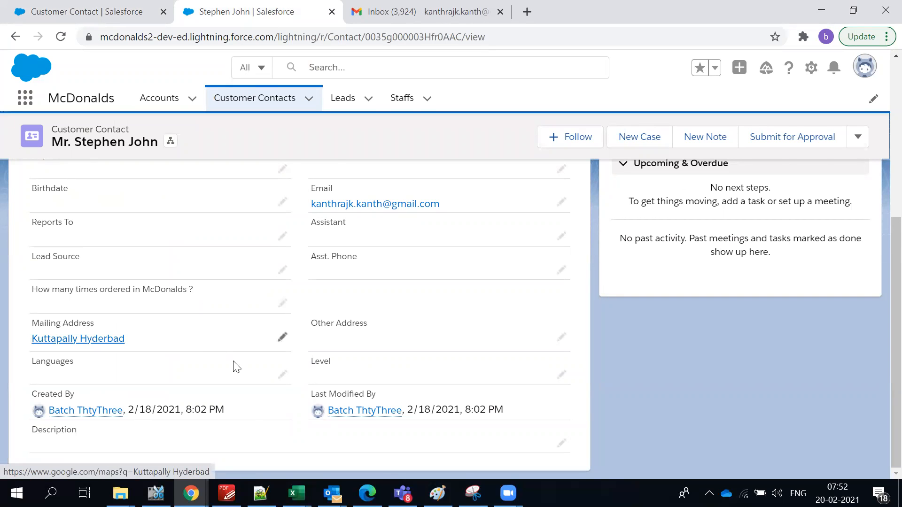
{"action": "scroll", "coordinate": [253, 409], "scroll_direction": "up", "scroll_amount": 3}
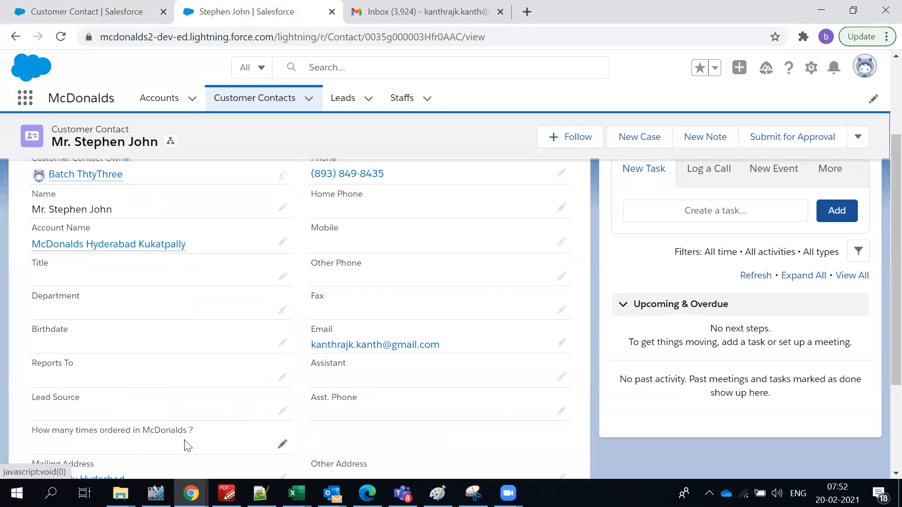
{"action": "left_click", "coordinate": [77, 5]}
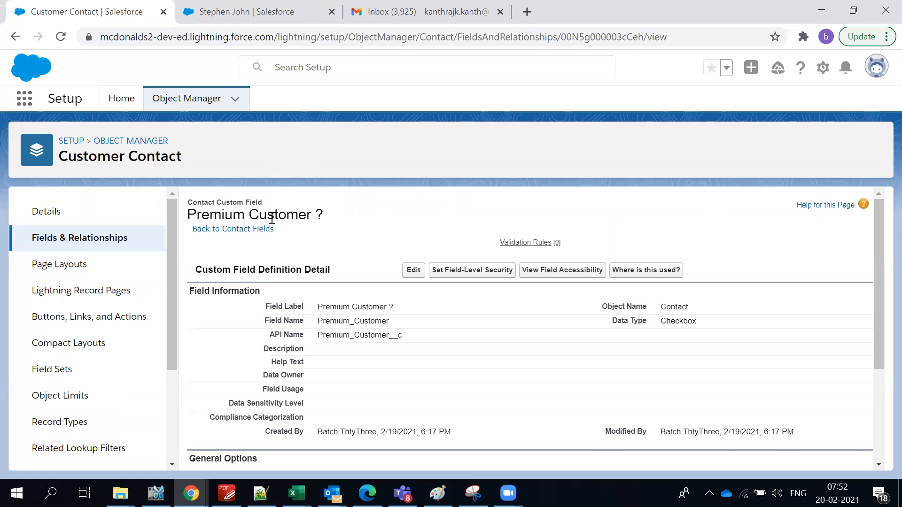
{"action": "left_click", "coordinate": [244, 6]}
{"action": "scroll", "coordinate": [126, 348], "scroll_direction": "down", "scroll_amount": 2}
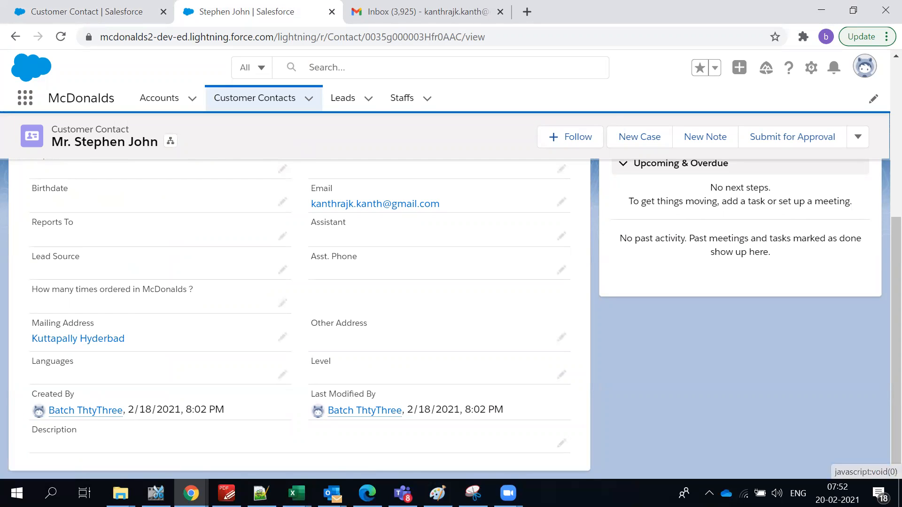
{"action": "left_click", "coordinate": [811, 67]}
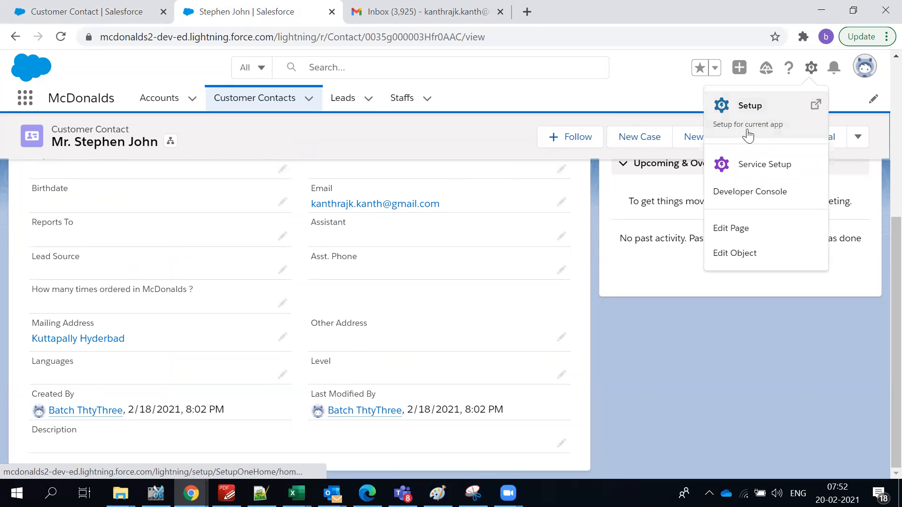
Open Setup, go to Users > Profiles filtered to 'S', and open System Administrator.
{"action": "left_click", "coordinate": [748, 135]}
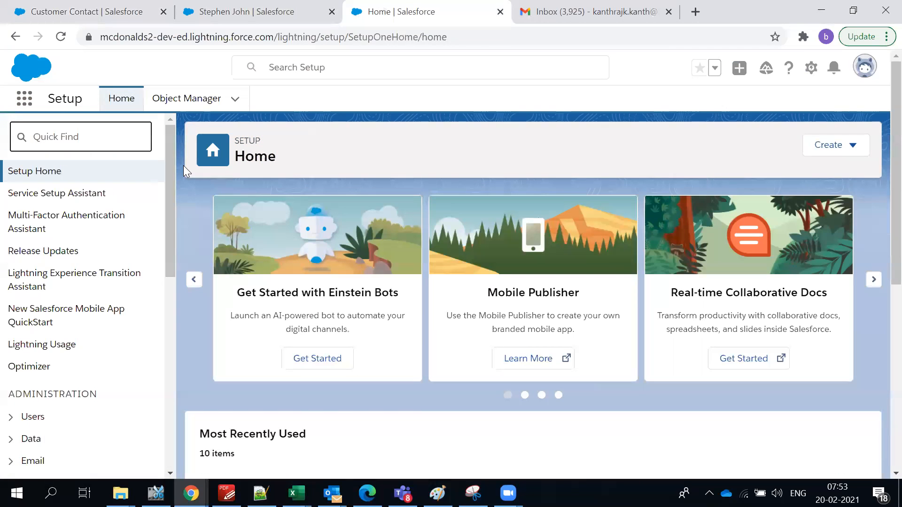
{"action": "scroll", "coordinate": [43, 409], "scroll_direction": "down", "scroll_amount": 4}
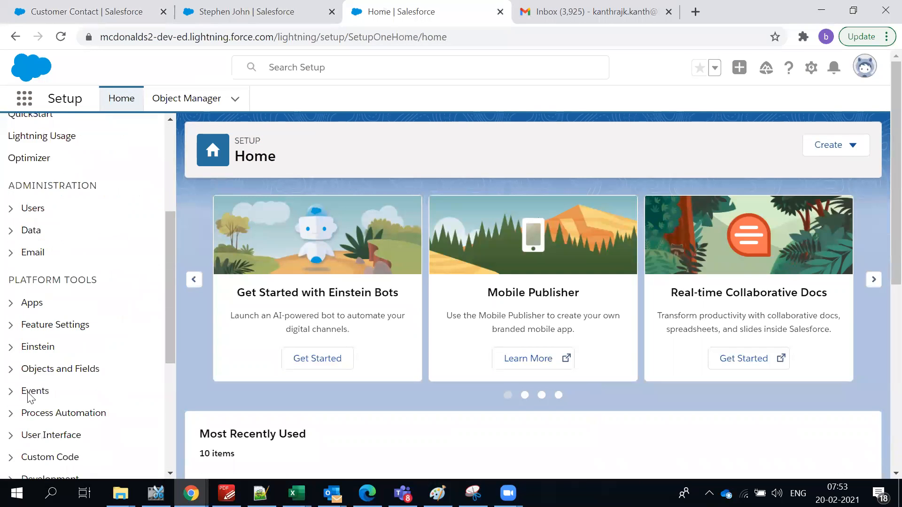
{"action": "left_click", "coordinate": [10, 206]}
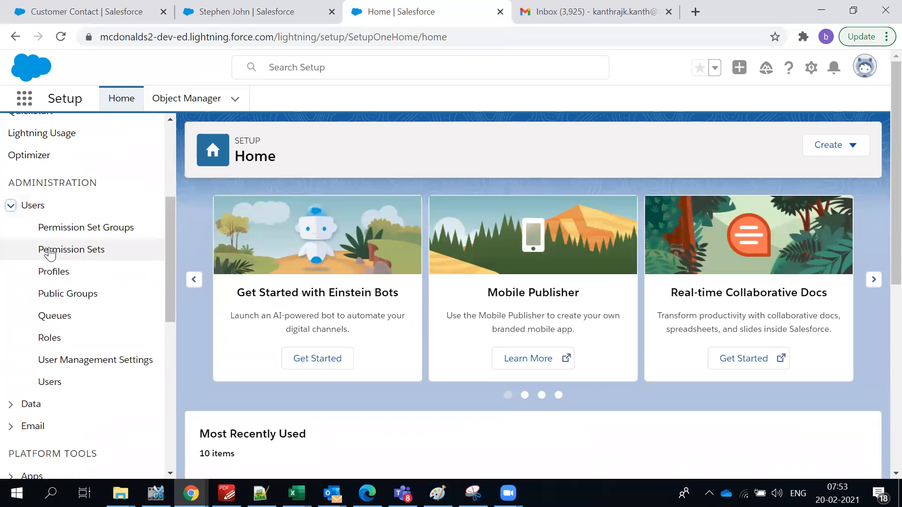
{"action": "left_click", "coordinate": [47, 272]}
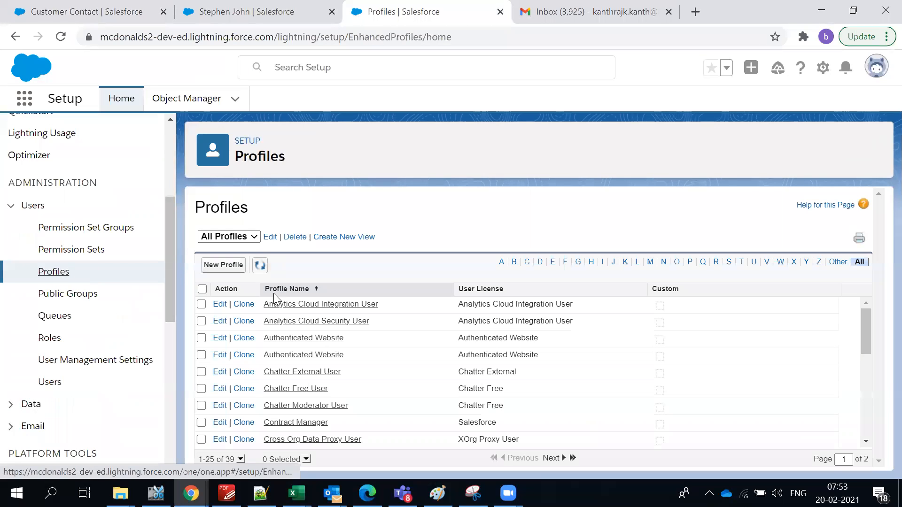
{"action": "scroll", "coordinate": [331, 324], "scroll_direction": "down", "scroll_amount": 5}
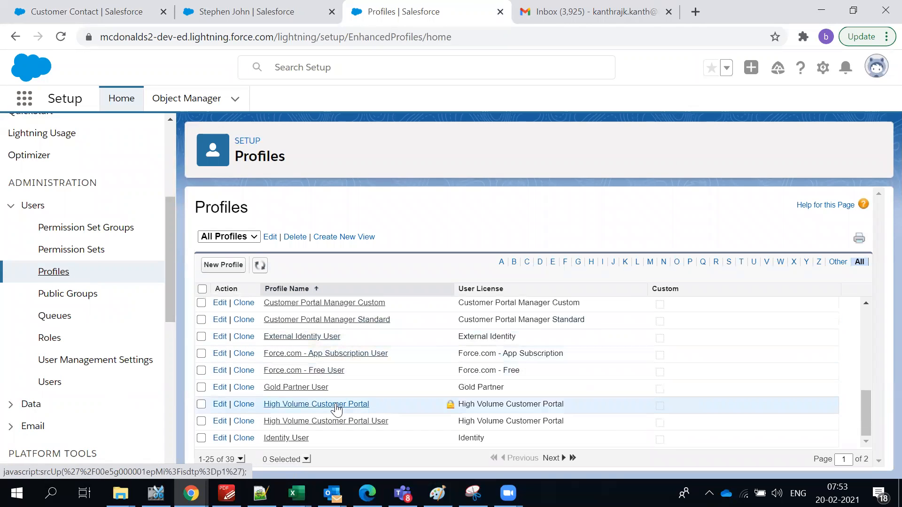
{"action": "left_click", "coordinate": [727, 262]}
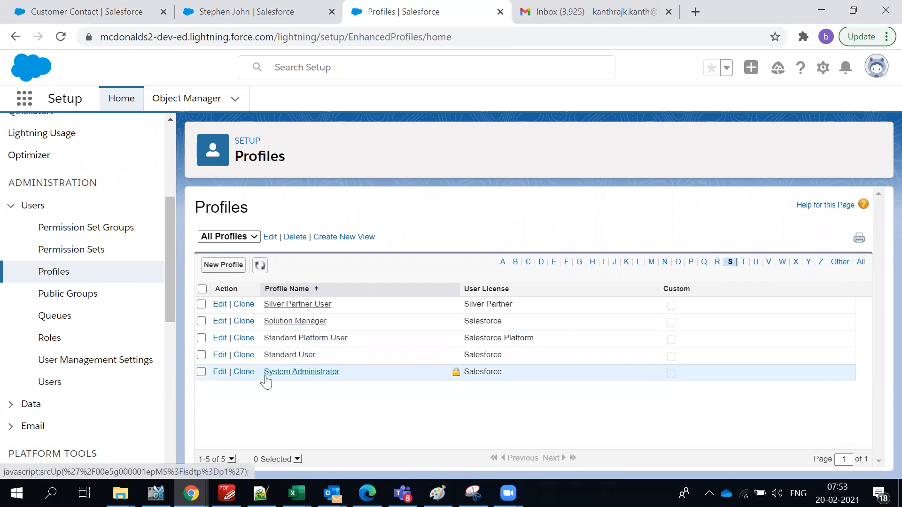
{"action": "left_click", "coordinate": [312, 371]}
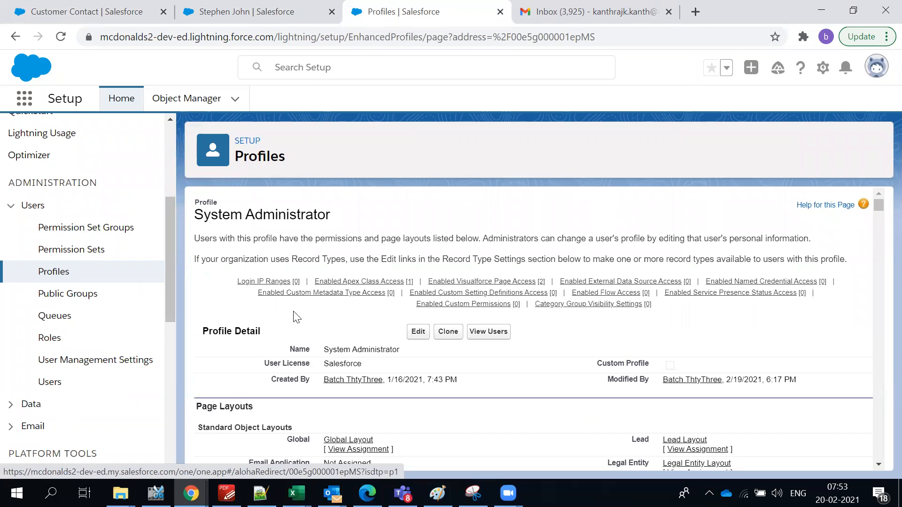
Create a new Login IP Range from 0.0.0.0 to 255.255.255.255 and save it.
{"action": "mouse_move", "coordinate": [258, 285]}
{"action": "left_click", "coordinate": [408, 301]}
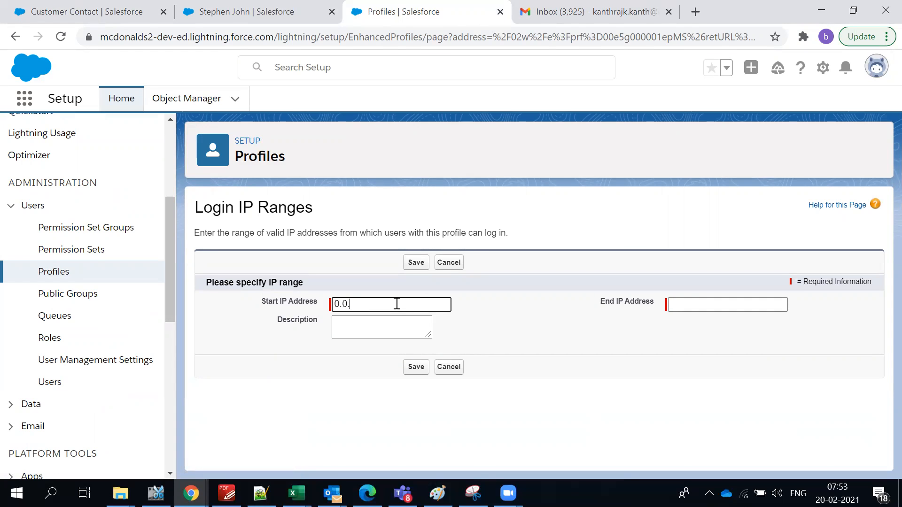
{"action": "key", "text": "Tab"}
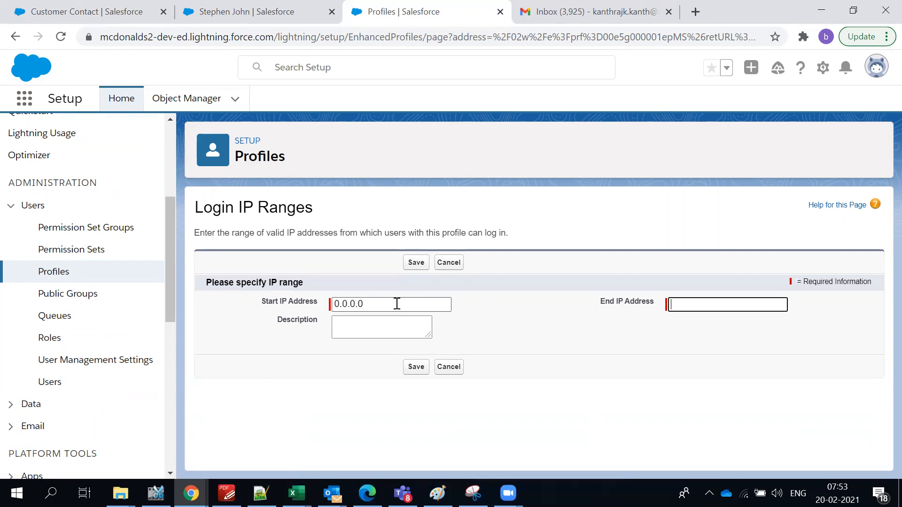
{"action": "key", "text": "BackSpace"}
{"action": "type", "text": "255.255.255"}
{"action": "left_click", "coordinate": [409, 267]}
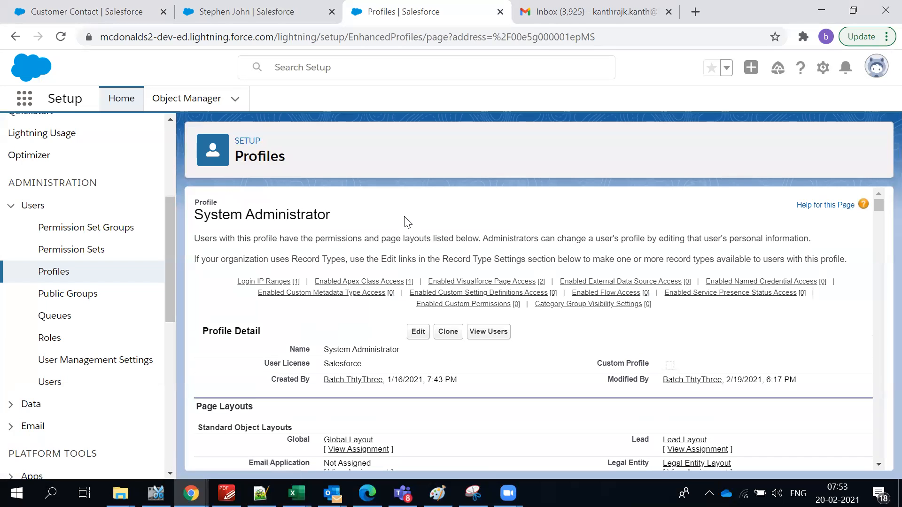
{"action": "mouse_move", "coordinate": [295, 284]}
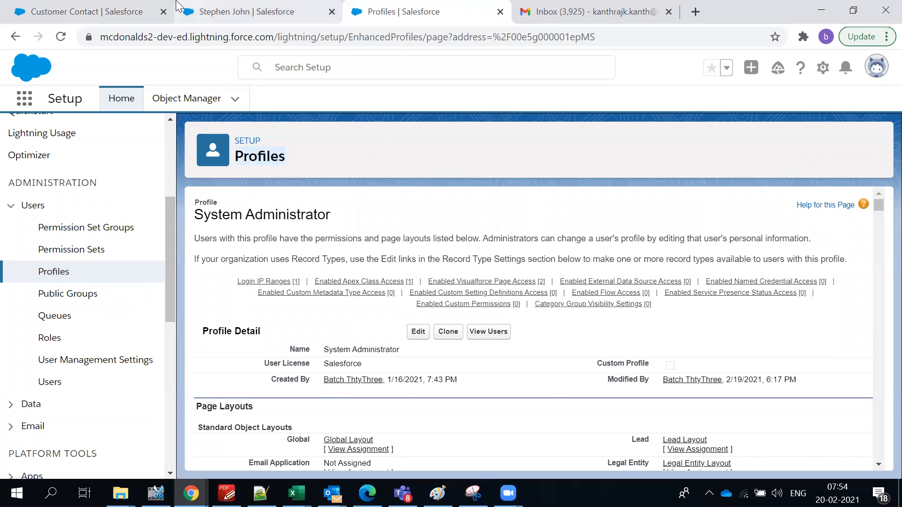
Look across the contact record, System Administrator profile and Premium Customer field tabs.
{"action": "left_click", "coordinate": [249, 14]}
{"action": "left_click", "coordinate": [389, 12]}
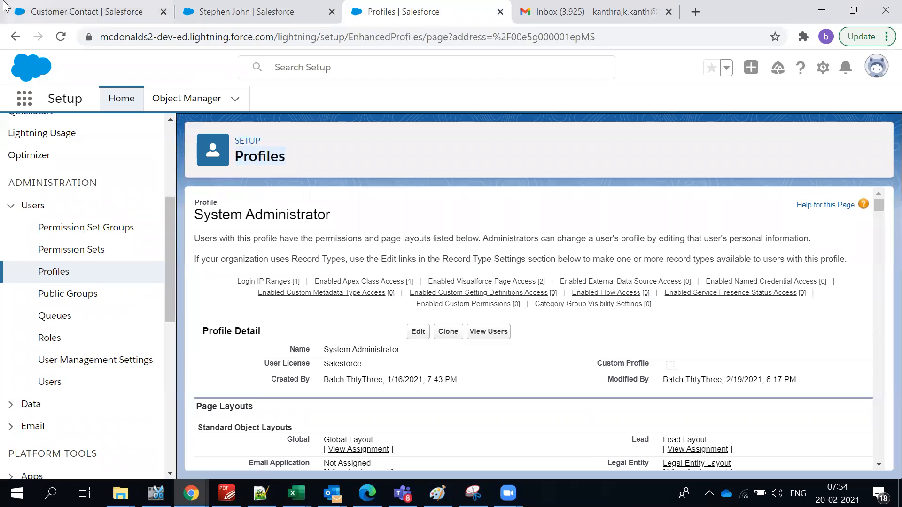
{"action": "left_click", "coordinate": [84, 12]}
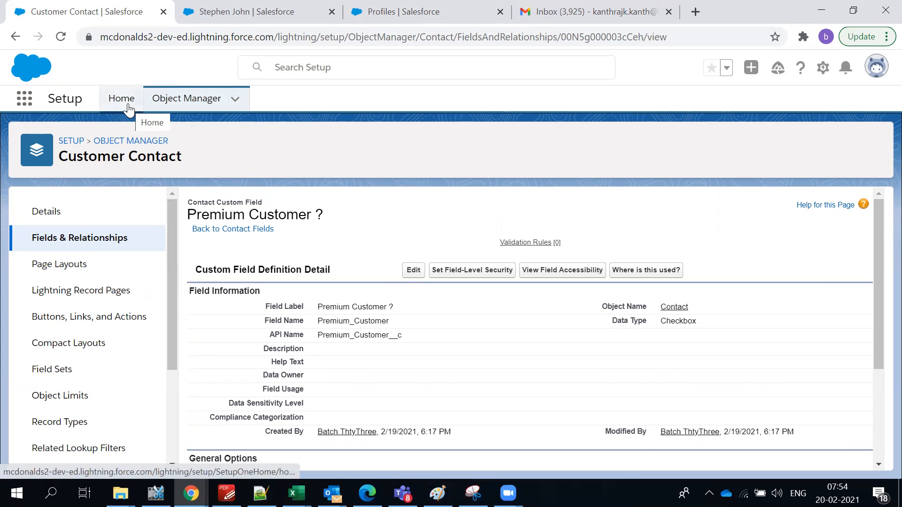
{"action": "left_click", "coordinate": [211, 6]}
From Setup Home, Quick Find 'workflo' and open Workflow Rules.
{"action": "left_click", "coordinate": [95, 16]}
{"action": "left_click", "coordinate": [118, 101]}
{"action": "left_click", "coordinate": [86, 150]}
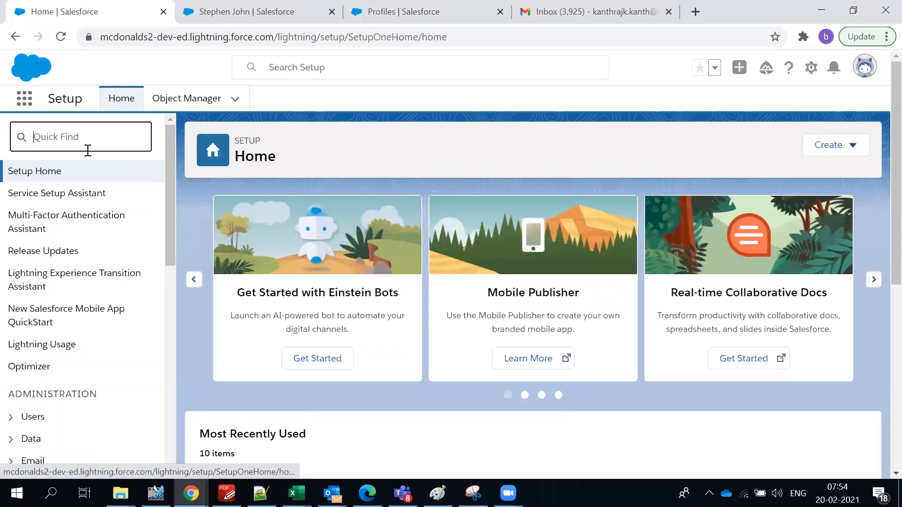
{"action": "type", "text": "wor"}
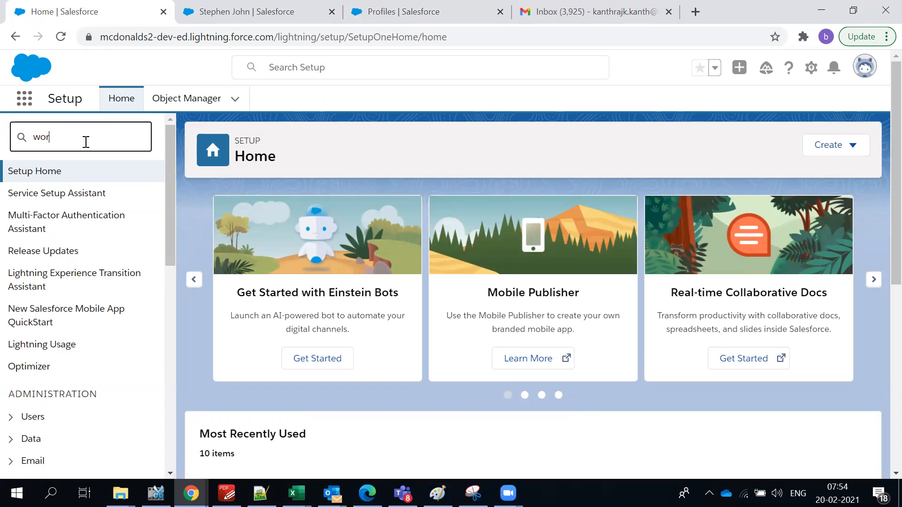
{"action": "type", "text": "kflo"}
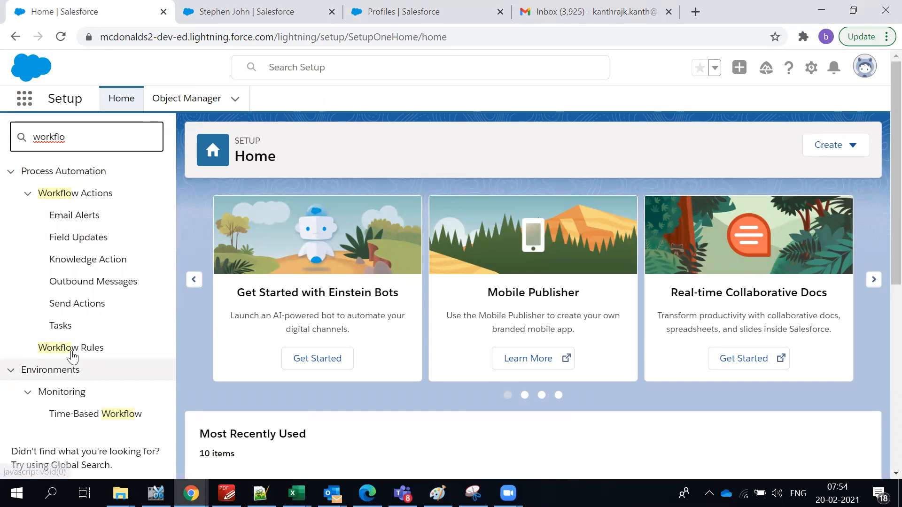
{"action": "left_click", "coordinate": [71, 352]}
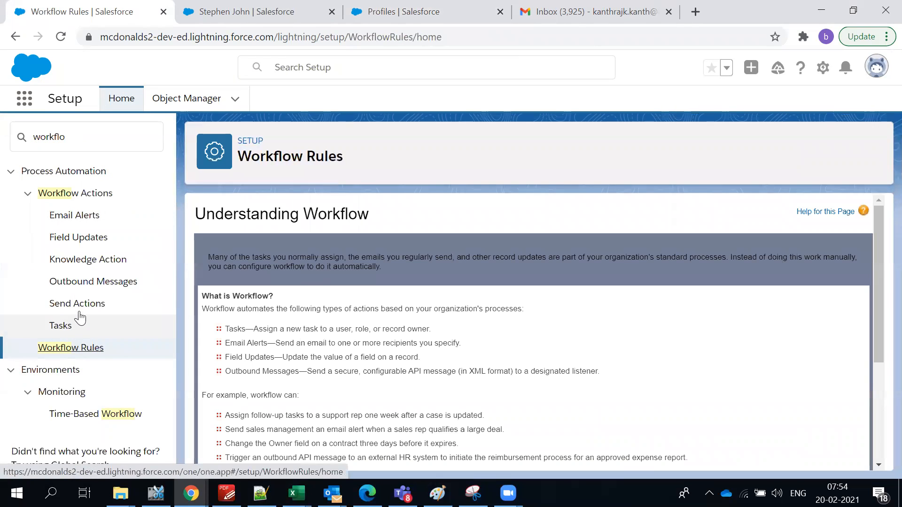
{"action": "scroll", "coordinate": [329, 329], "scroll_direction": "down", "scroll_amount": 3}
Continue past the workflow introduction page to the All Workflow Rules list.
{"action": "left_click", "coordinate": [216, 437]}
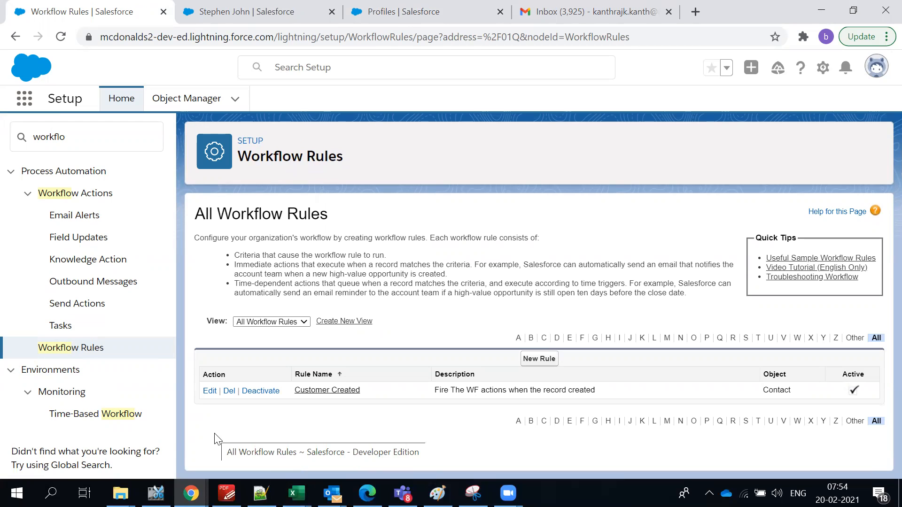
{"action": "mouse_move", "coordinate": [432, 391]}
{"action": "left_mouse_down"}
{"action": "mouse_move", "coordinate": [605, 393]}
{"action": "mouse_move", "coordinate": [437, 393]}
{"action": "left_mouse_up"}
{"action": "left_click", "coordinate": [605, 393]}
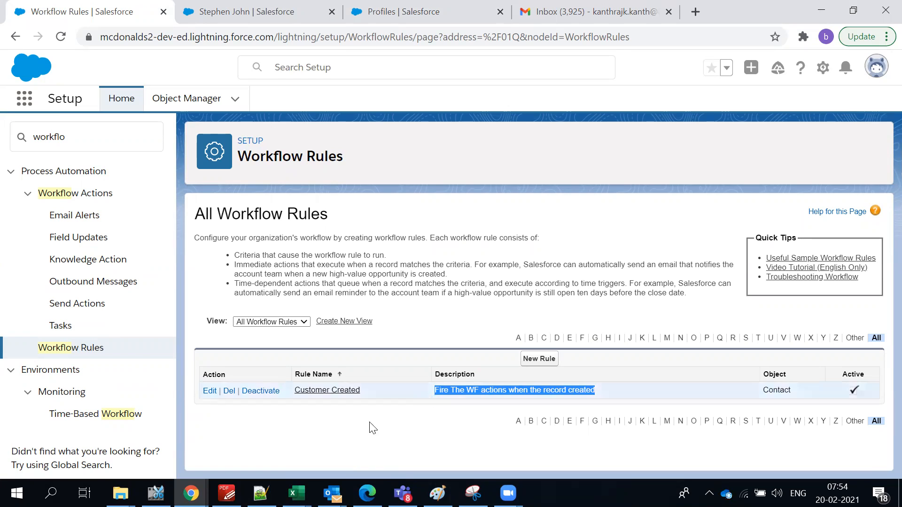
Inspect the Customer Created rule's criteria and email alert, then return to the rule list.
{"action": "left_click", "coordinate": [334, 398]}
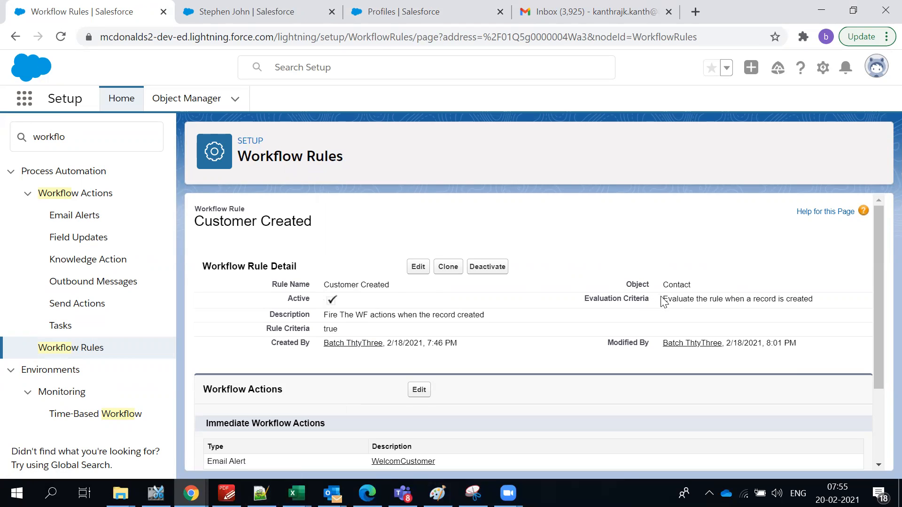
{"action": "left_click_drag", "start_coordinate": [662, 299], "coordinate": [820, 308]}
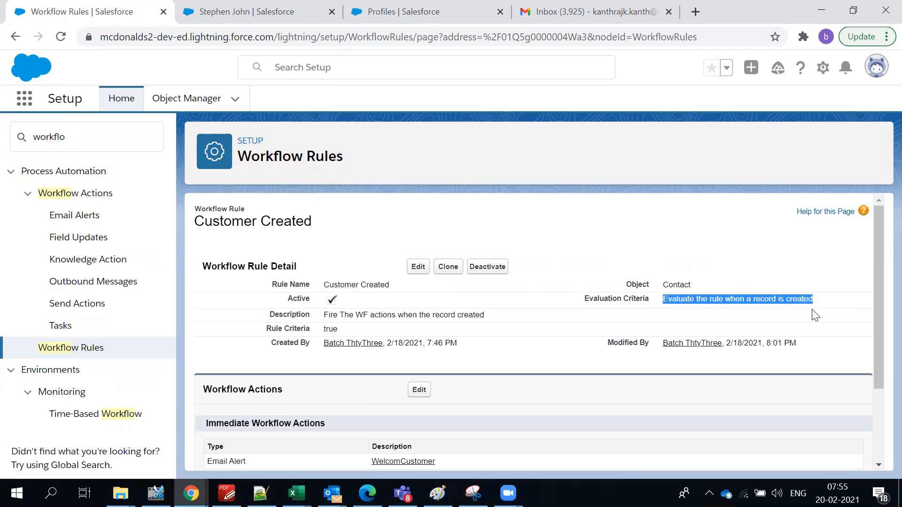
{"action": "left_click", "coordinate": [811, 313]}
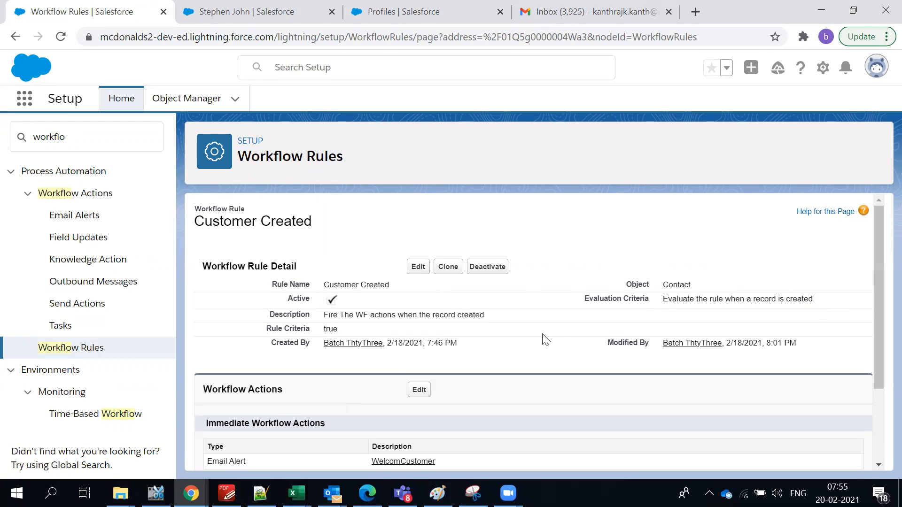
{"action": "scroll", "coordinate": [530, 383], "scroll_direction": "down", "scroll_amount": 3}
{"action": "scroll", "coordinate": [306, 378], "scroll_direction": "up", "scroll_amount": 3}
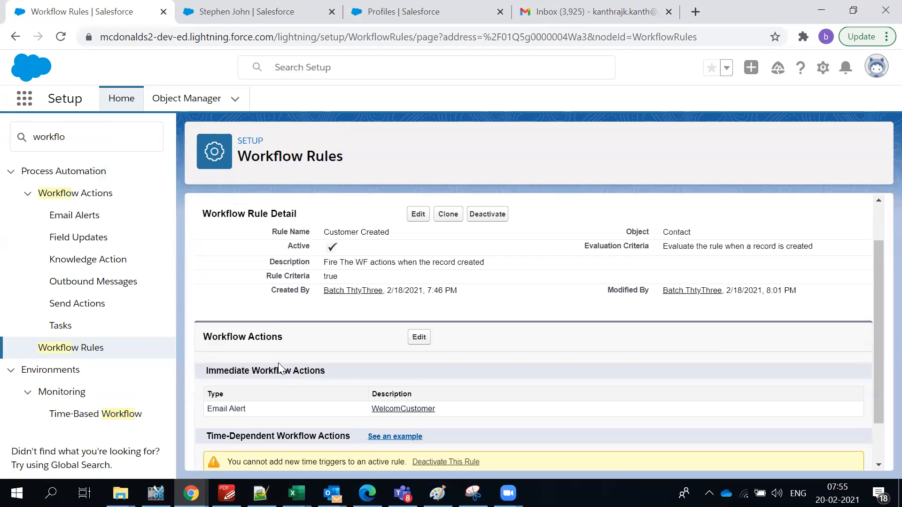
{"action": "left_click", "coordinate": [16, 37]}
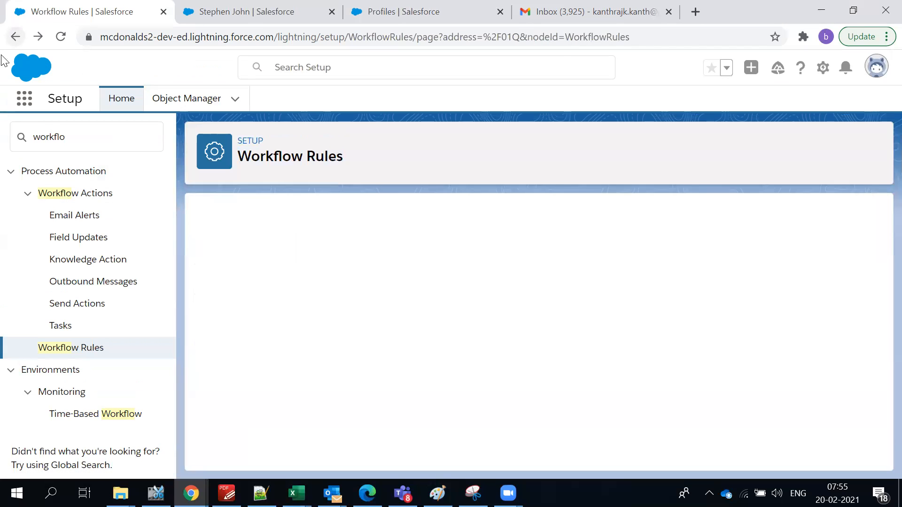
Start a new workflow rule on the Contact object and continue to Step 2.
{"action": "left_click", "coordinate": [540, 360]}
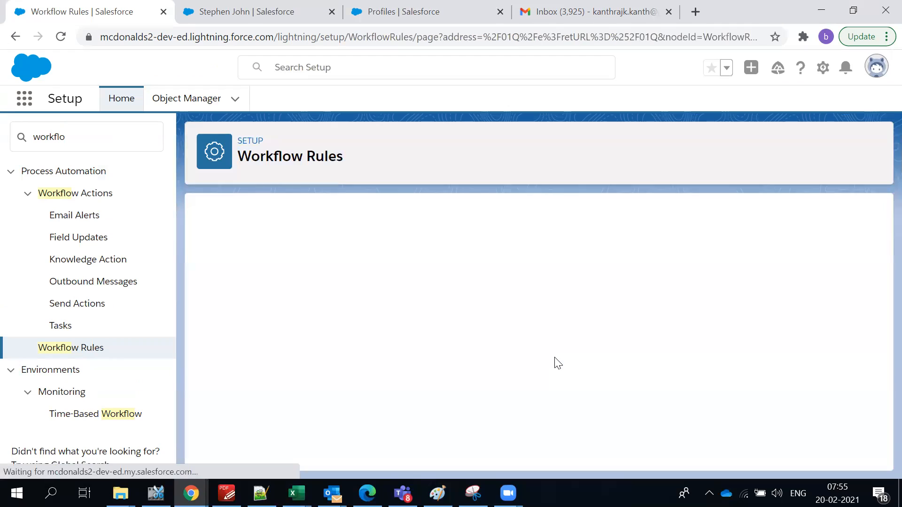
{"action": "left_click", "coordinate": [426, 342]}
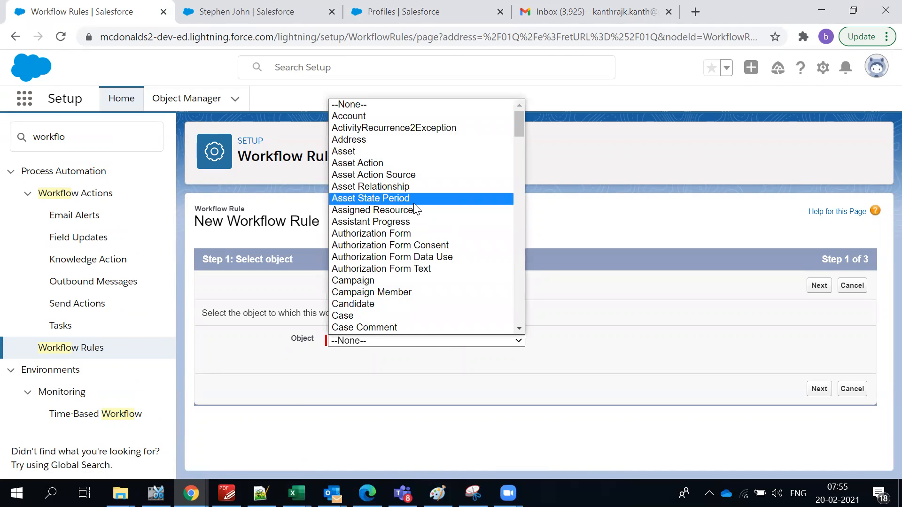
{"action": "key", "text": "c"}
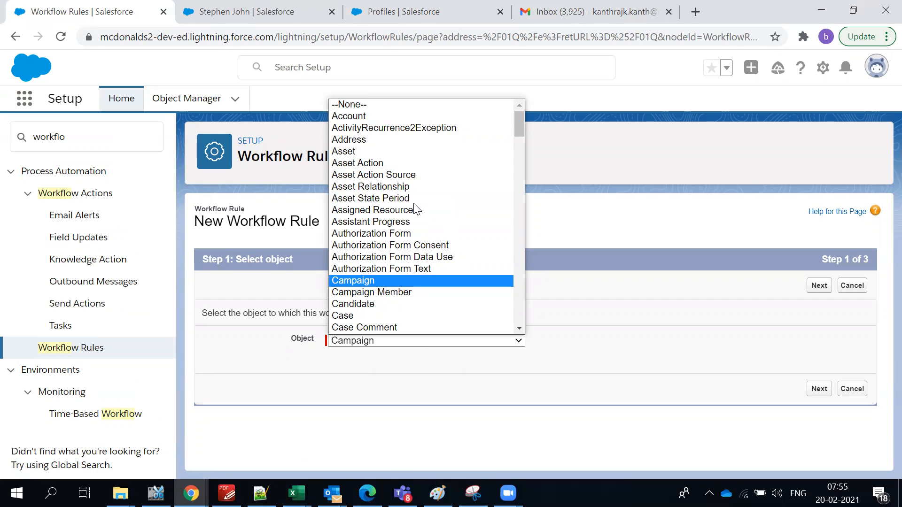
{"action": "key", "text": "Up"}
{"action": "key", "text": "Down"}
{"action": "key", "text": "Down"}
{"action": "key", "text": "Down"}
{"action": "key", "text": "Down"}
{"action": "key", "text": "Down"}
{"action": "key", "text": "Down"}
{"action": "key", "text": "Down"}
{"action": "key", "text": "Down"}
{"action": "key", "text": "Down"}
{"action": "key", "text": "Down"}
{"action": "key", "text": "Down"}
{"action": "key", "text": "Down"}
{"action": "key", "text": "Down"}
{"action": "key", "text": "Down"}
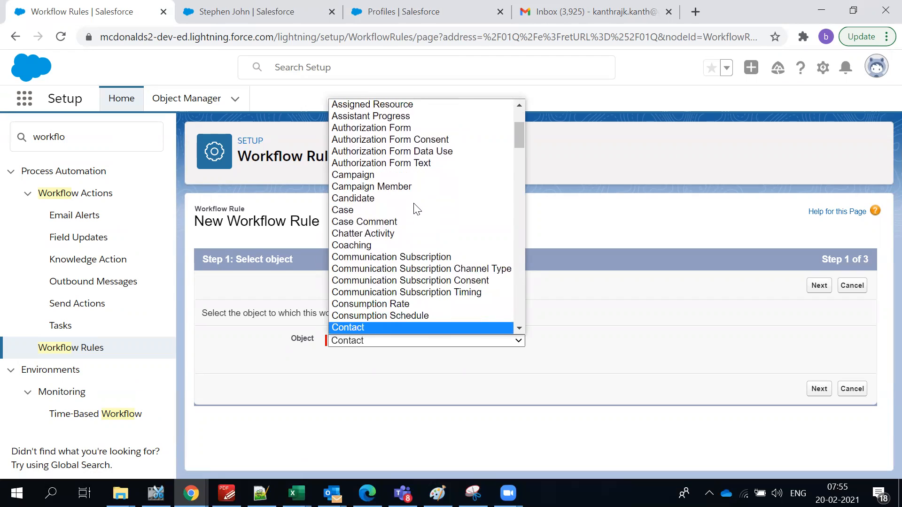
{"action": "key", "text": "Return"}
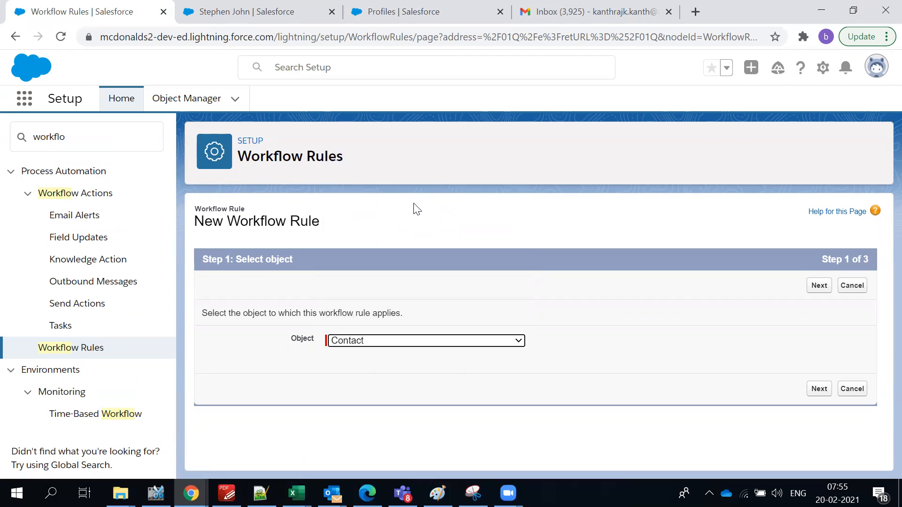
{"action": "left_click", "coordinate": [821, 292]}
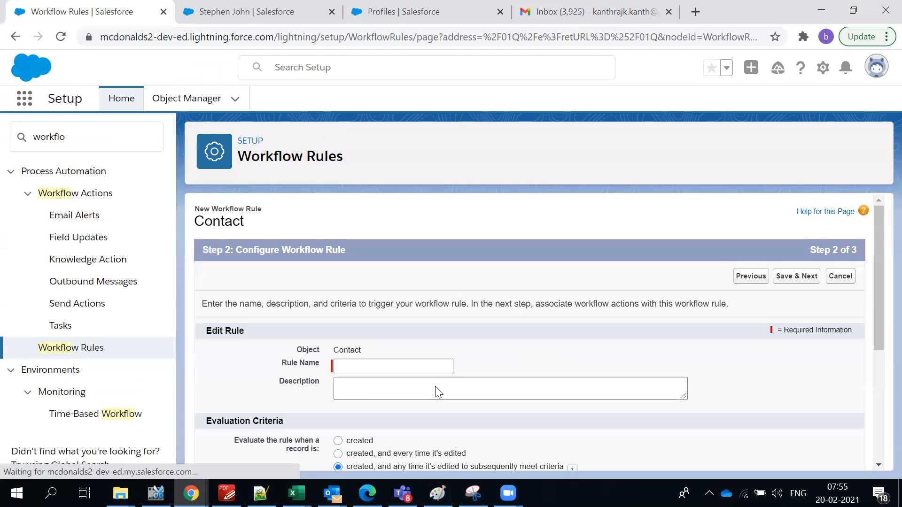
Enter 'Customer Contact Create/Edit' as the rule name.
{"action": "scroll", "coordinate": [376, 357], "scroll_direction": "down", "scroll_amount": 2}
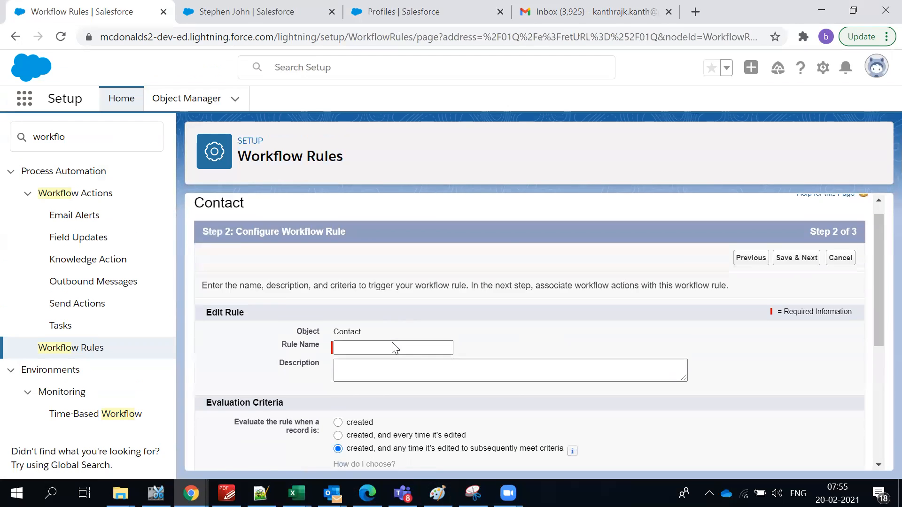
{"action": "left_click", "coordinate": [379, 296]}
{"action": "type", "text": "Custo"}
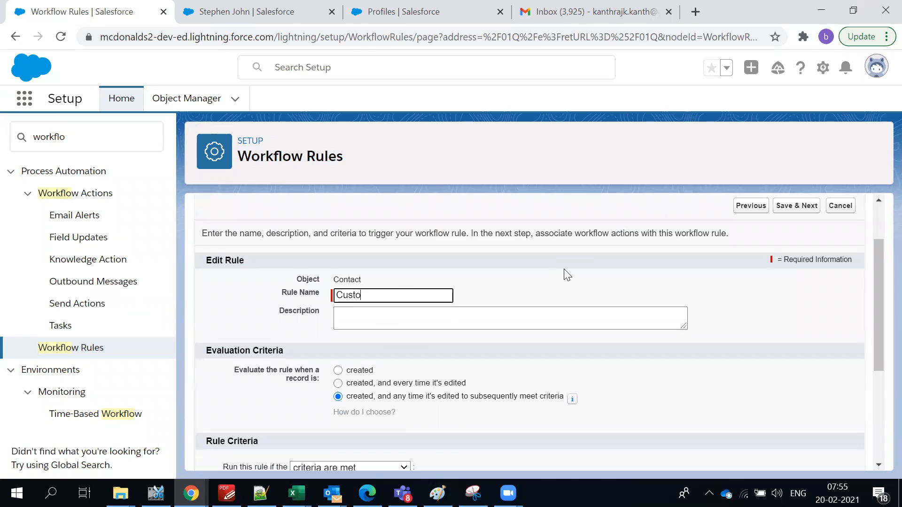
{"action": "type", "text": "mer Contact E ECreate"}
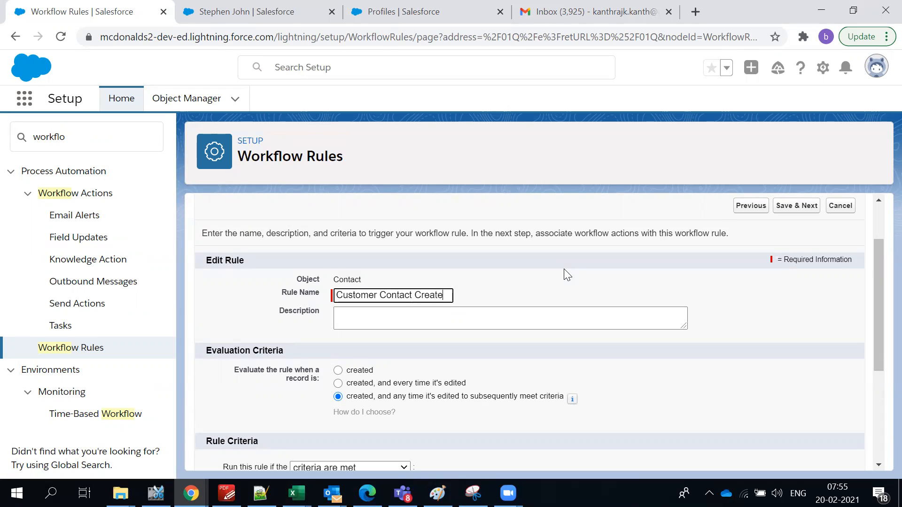
{"action": "type", "text": "/"}
{"action": "type", "text": "pda"}
{"action": "key", "text": "BackSpace"}
{"action": "key", "text": "BackSpace"}
{"action": "key", "text": "BackSpace"}
{"action": "type", "text": "Upf"}
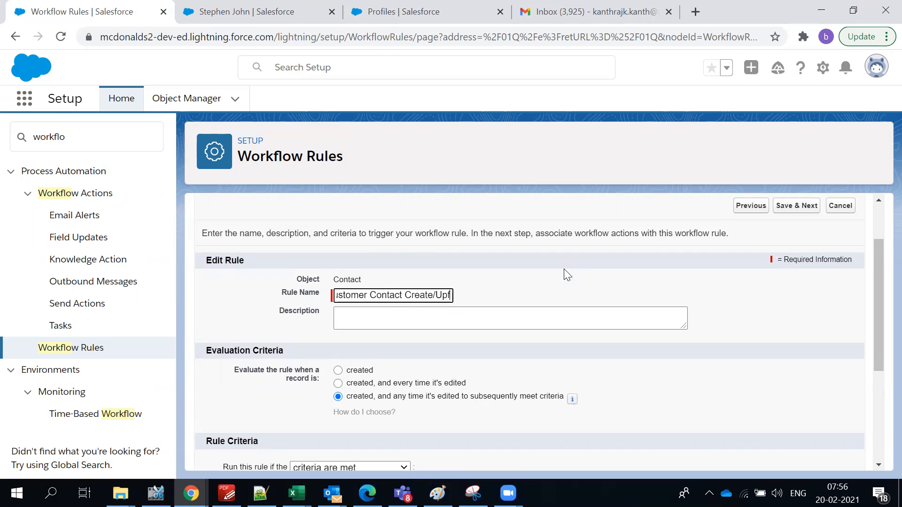
{"action": "key", "text": "BackSpace"}
{"action": "key", "text": "BackSpace"}
{"action": "type", "text": "Edit"}
{"action": "left_click", "coordinate": [563, 275]}
Evaluate the rule when created and every time edited, keeping 'criteria are met' as the trigger.
{"action": "left_click", "coordinate": [450, 310]}
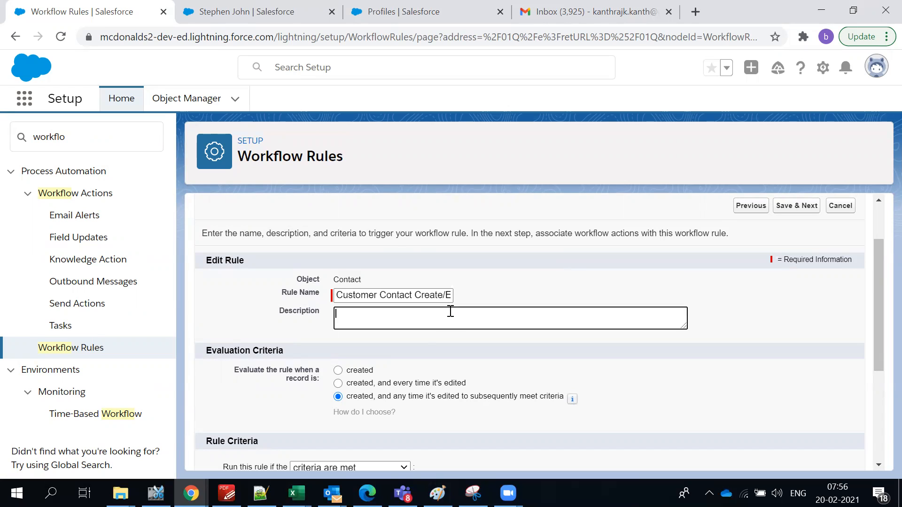
{"action": "left_click", "coordinate": [358, 383]}
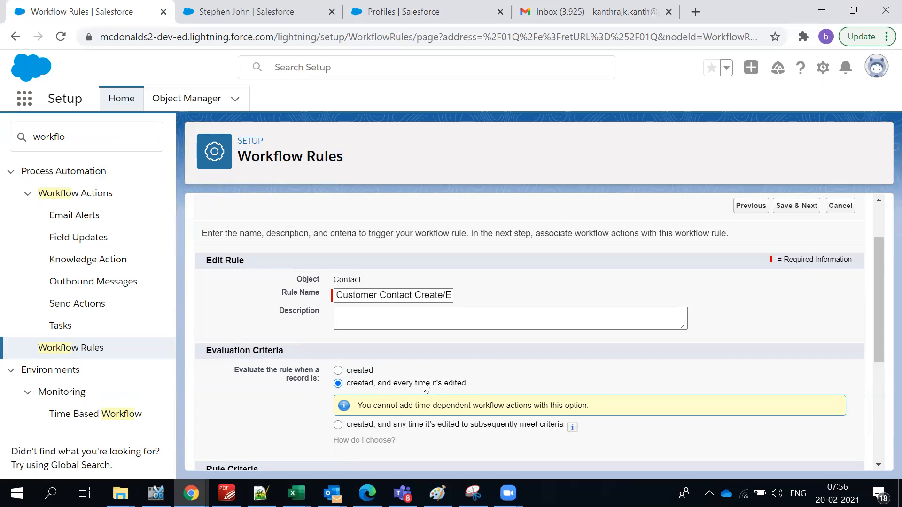
{"action": "scroll", "coordinate": [465, 388], "scroll_direction": "down", "scroll_amount": 3}
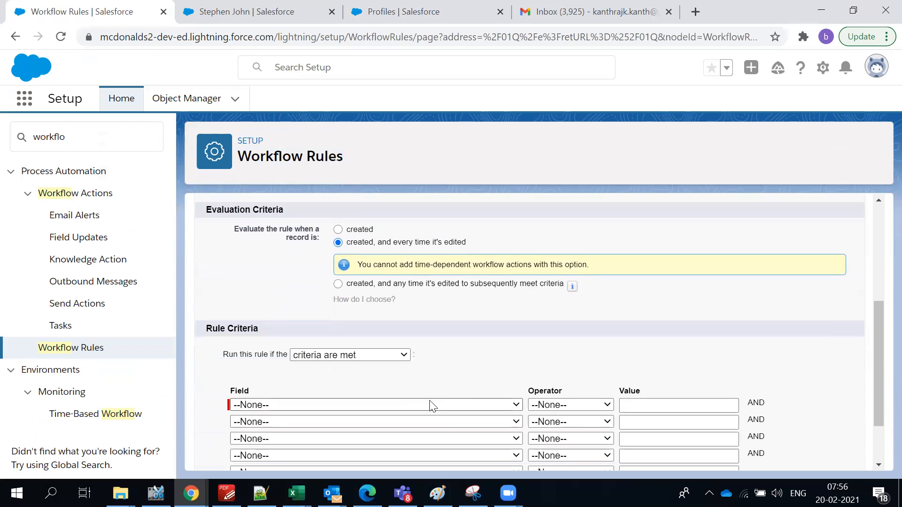
{"action": "left_click", "coordinate": [337, 357]}
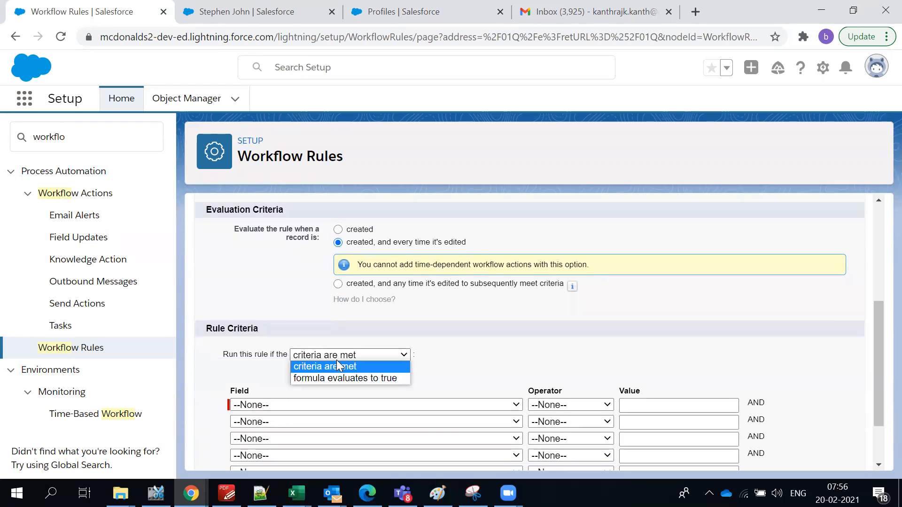
{"action": "left_click", "coordinate": [524, 347]}
{"action": "scroll", "coordinate": [517, 342], "scroll_direction": "up", "scroll_amount": 1}
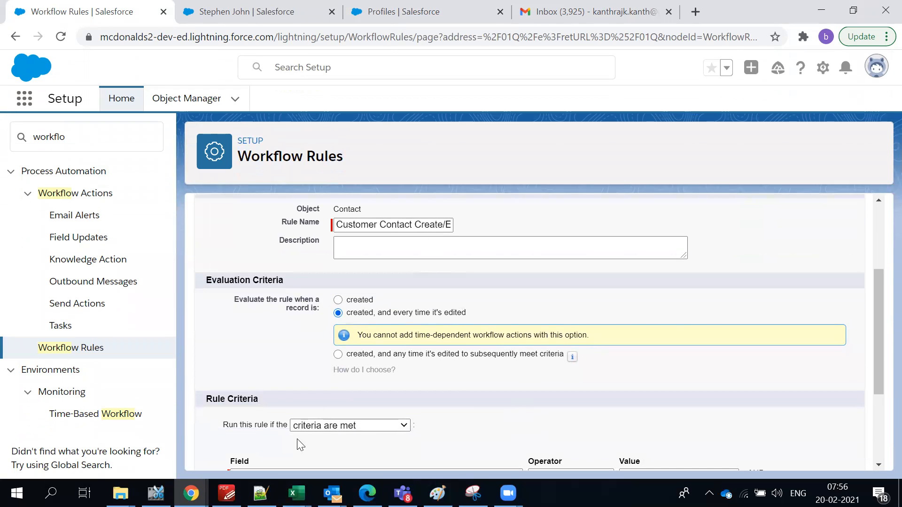
{"action": "left_click", "coordinate": [307, 425]}
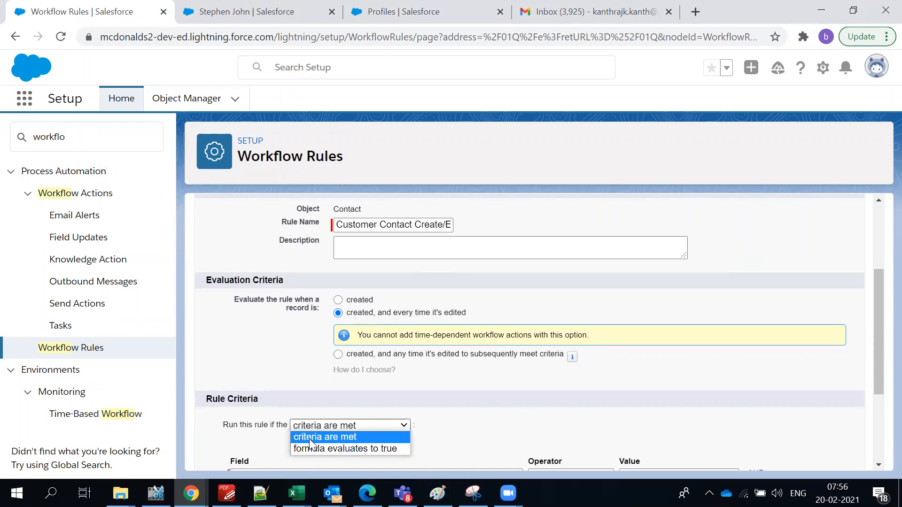
{"action": "left_click", "coordinate": [330, 389]}
{"action": "scroll", "coordinate": [315, 422], "scroll_direction": "down", "scroll_amount": 1}
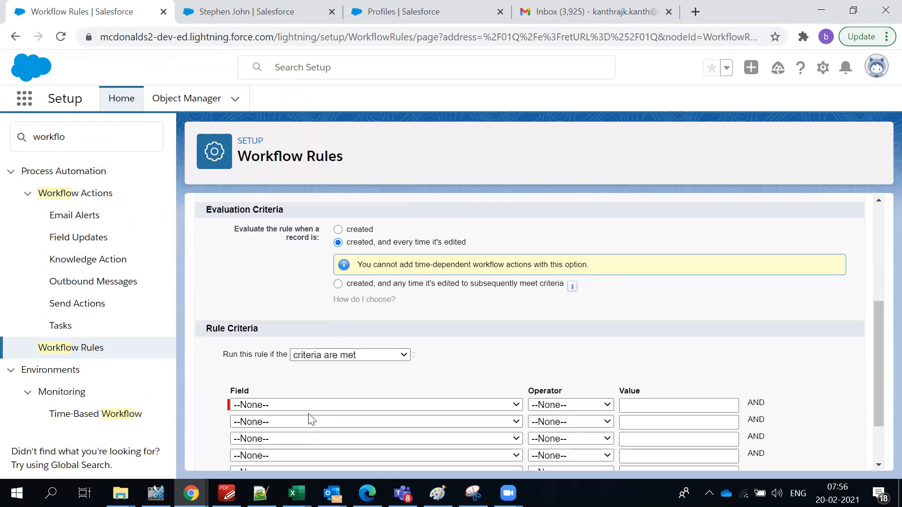
{"action": "left_click", "coordinate": [299, 406]}
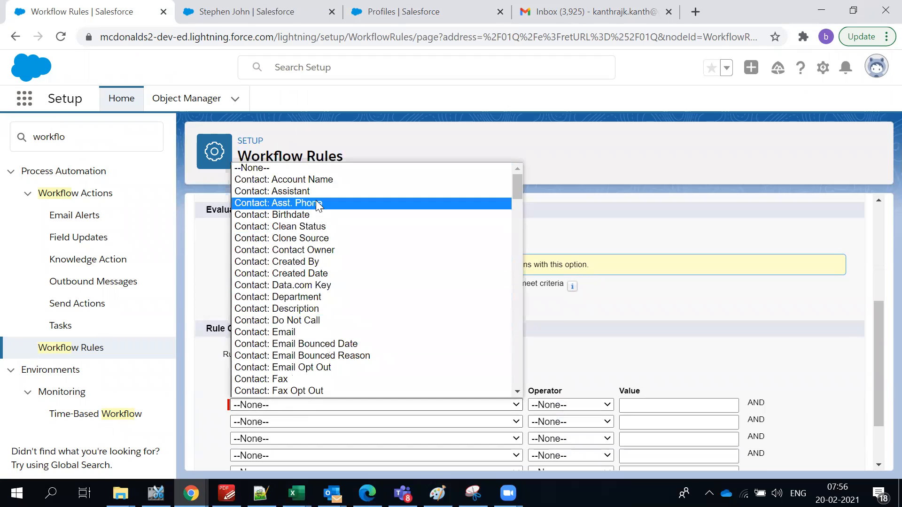
Set criterion row 1 to 'Contact: How many times ordered in McDonalds ?' greater than 5.
{"action": "scroll", "coordinate": [322, 315], "scroll_direction": "down", "scroll_amount": 9}
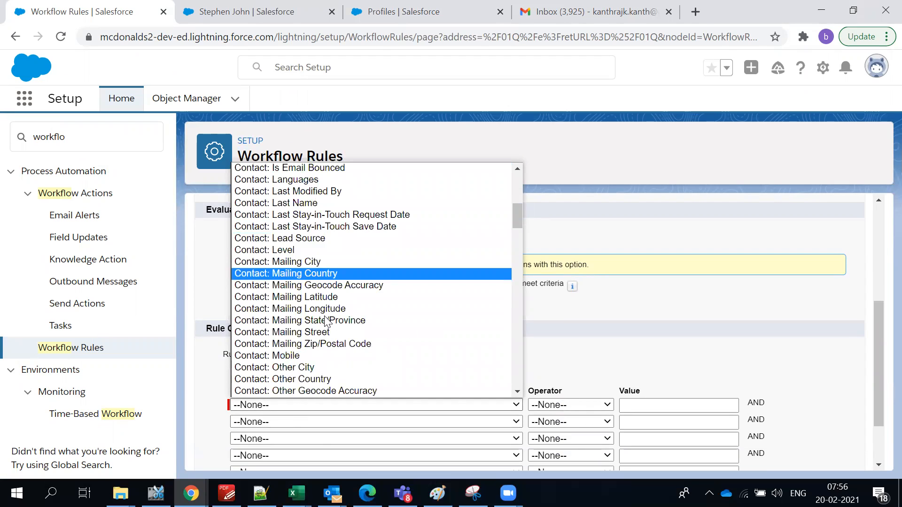
{"action": "scroll", "coordinate": [327, 332], "scroll_direction": "down", "scroll_amount": 5}
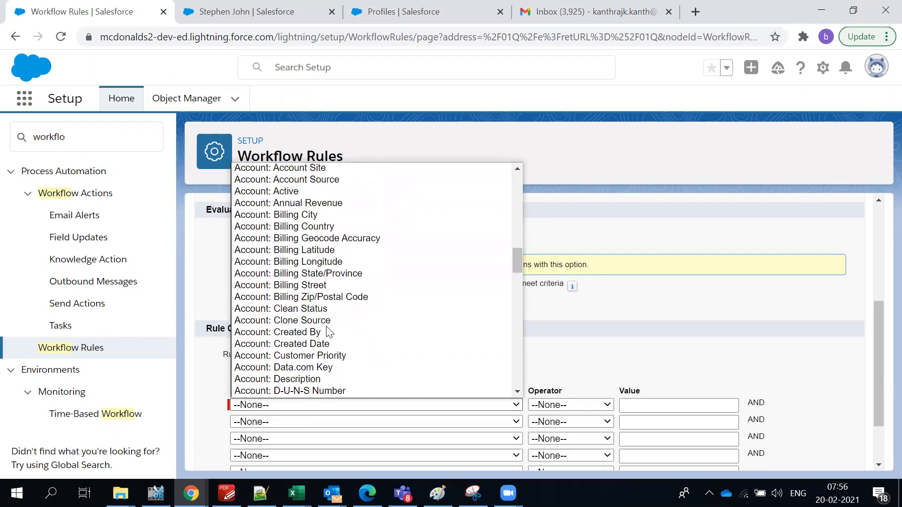
{"action": "scroll", "coordinate": [328, 331], "scroll_direction": "down", "scroll_amount": 4}
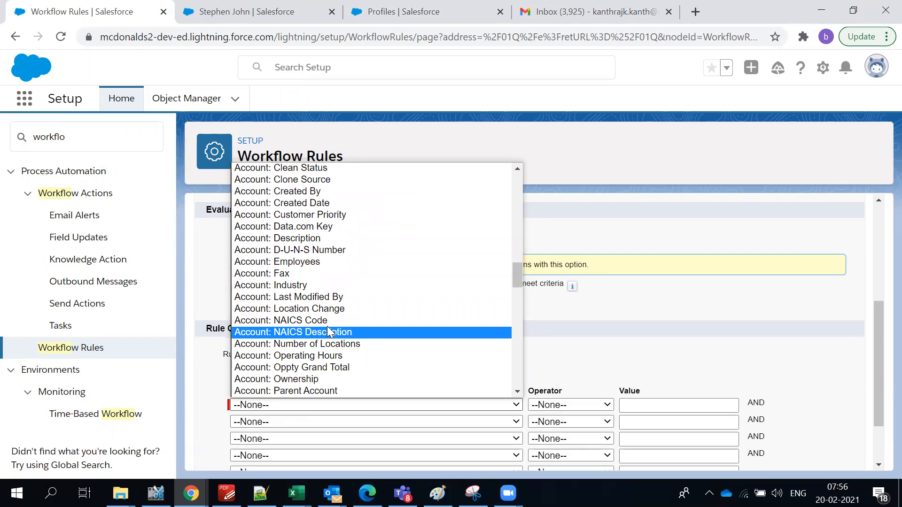
{"action": "scroll", "coordinate": [324, 310], "scroll_direction": "up", "scroll_amount": 8}
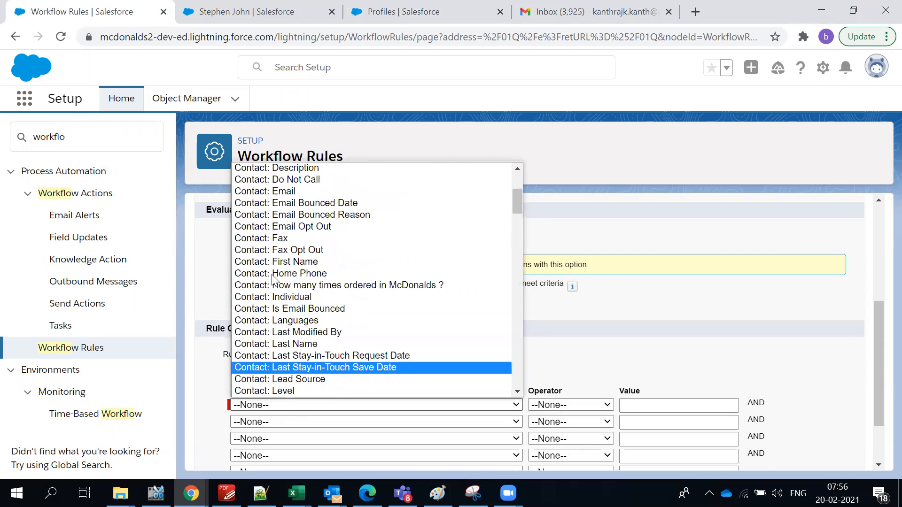
{"action": "left_click", "coordinate": [324, 285]}
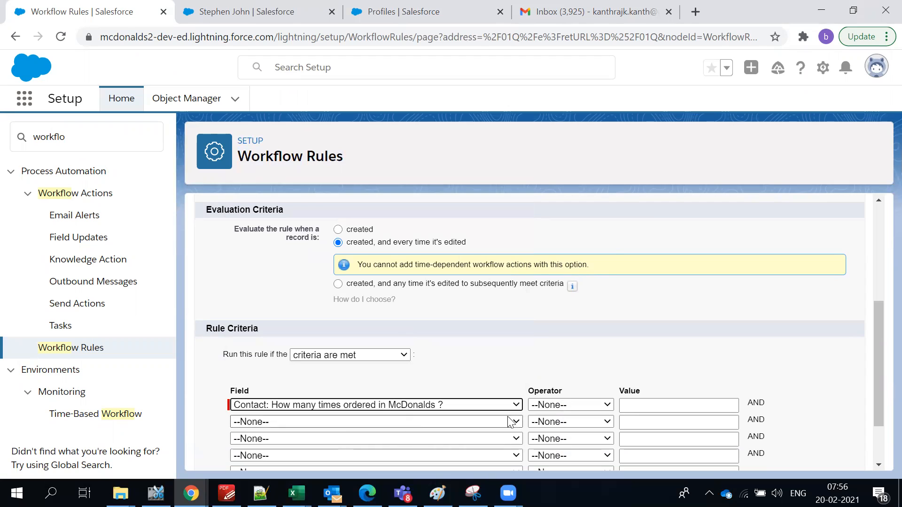
{"action": "left_click", "coordinate": [547, 405]}
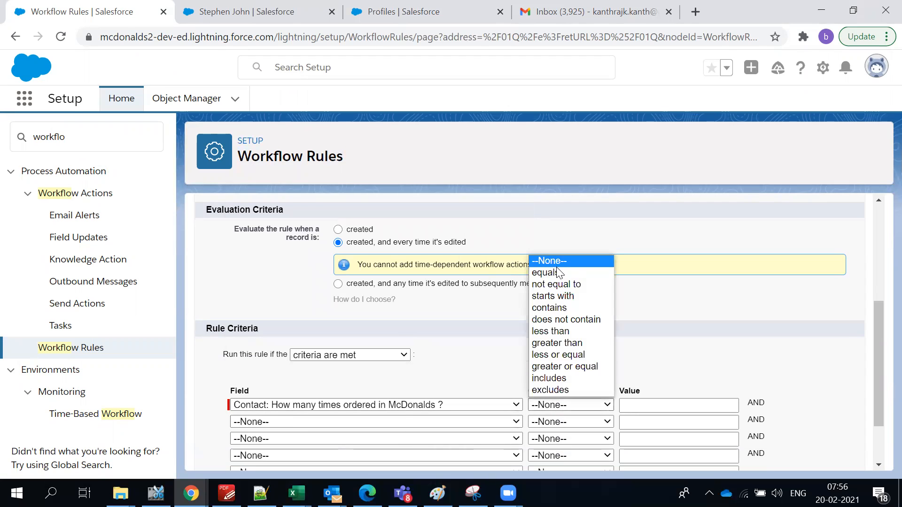
{"action": "left_click", "coordinate": [564, 343]}
{"action": "left_click", "coordinate": [643, 406]}
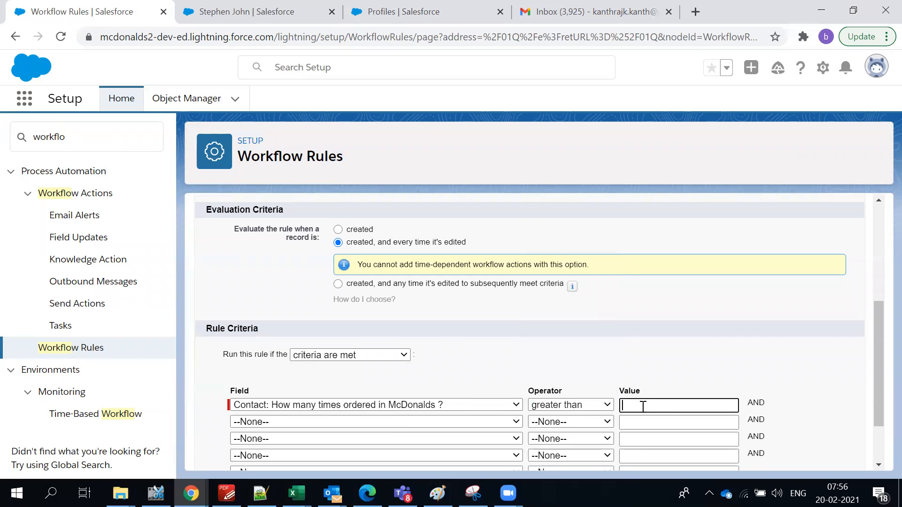
{"action": "type", "text": "5"}
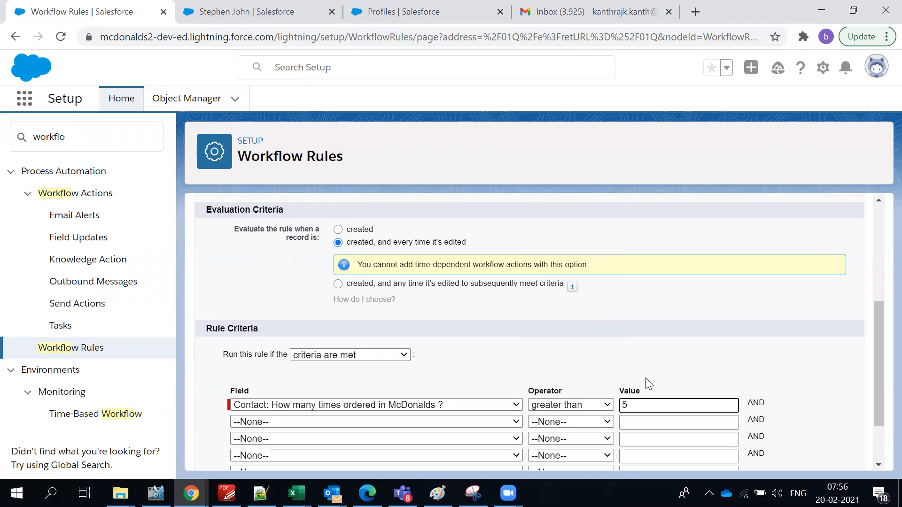
{"action": "scroll", "coordinate": [664, 353], "scroll_direction": "down", "scroll_amount": 1}
{"action": "scroll", "coordinate": [674, 361], "scroll_direction": "down", "scroll_amount": 1}
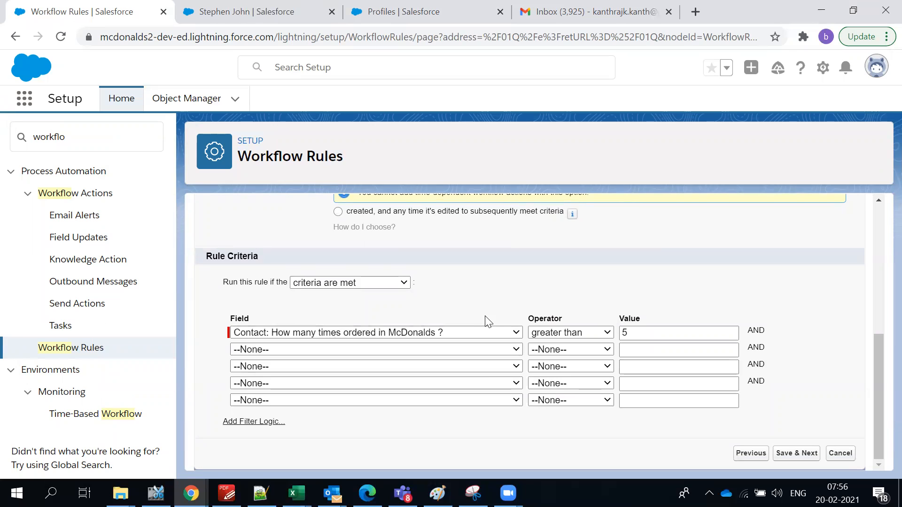
{"action": "scroll", "coordinate": [481, 316], "scroll_direction": "up", "scroll_amount": 3}
{"action": "scroll", "coordinate": [429, 354], "scroll_direction": "down", "scroll_amount": 3}
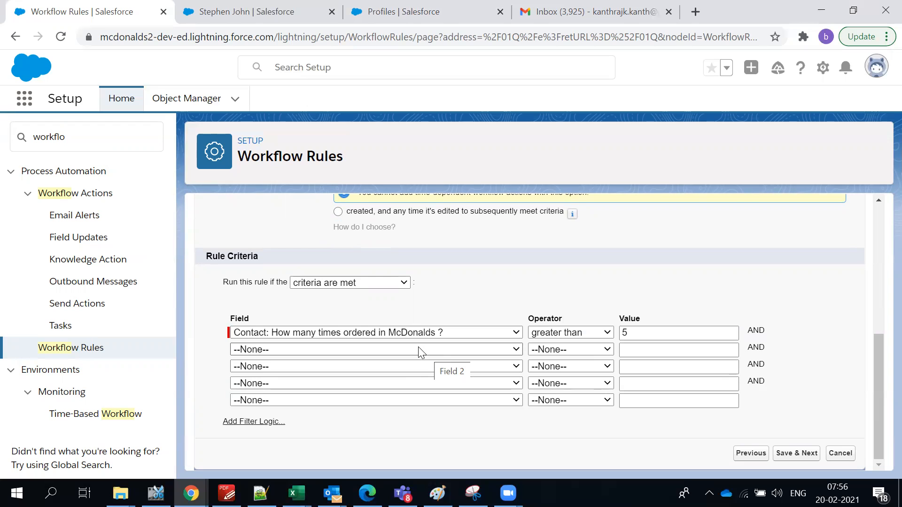
Save the rule and show the Add Workflow Action choices on Step 3.
{"action": "left_click", "coordinate": [799, 455]}
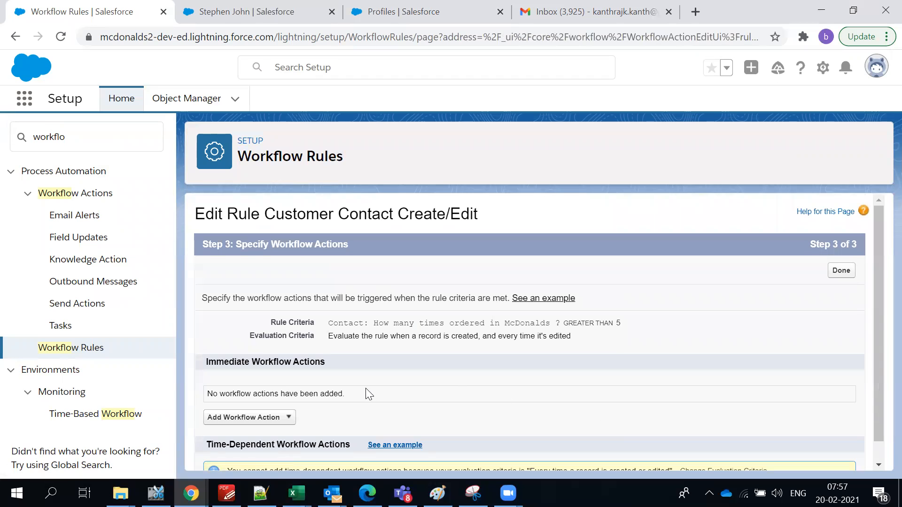
{"action": "left_click", "coordinate": [274, 420]}
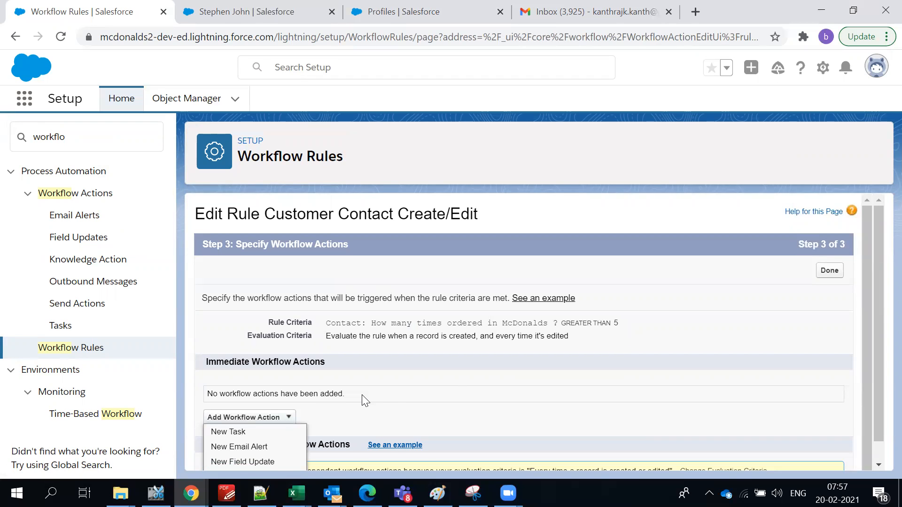
{"action": "scroll", "coordinate": [362, 394], "scroll_direction": "down", "scroll_amount": 1}
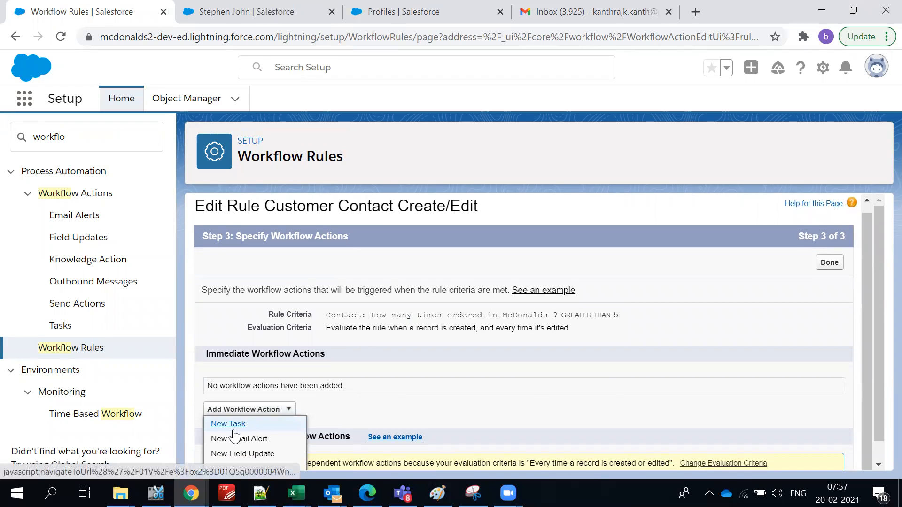
Create a field update 'UpdatePremium' that sets the Premium Customer ? checkbox to True.
{"action": "left_click", "coordinate": [273, 454]}
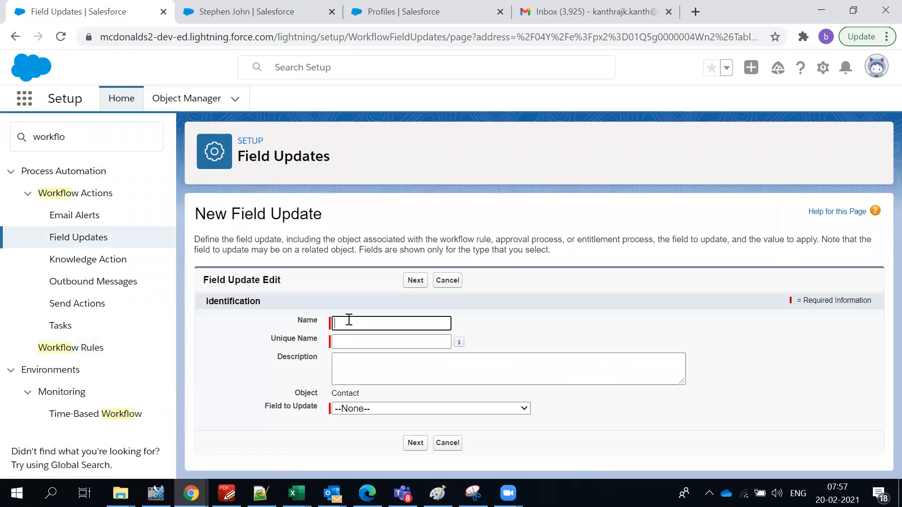
{"action": "type", "text": "UpdatePremium"}
{"action": "left_click", "coordinate": [391, 367]}
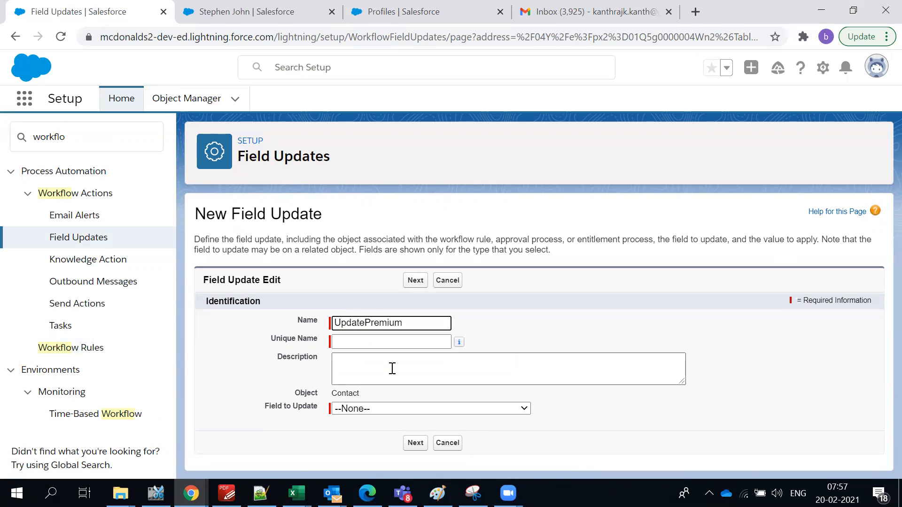
{"action": "left_click", "coordinate": [363, 411]}
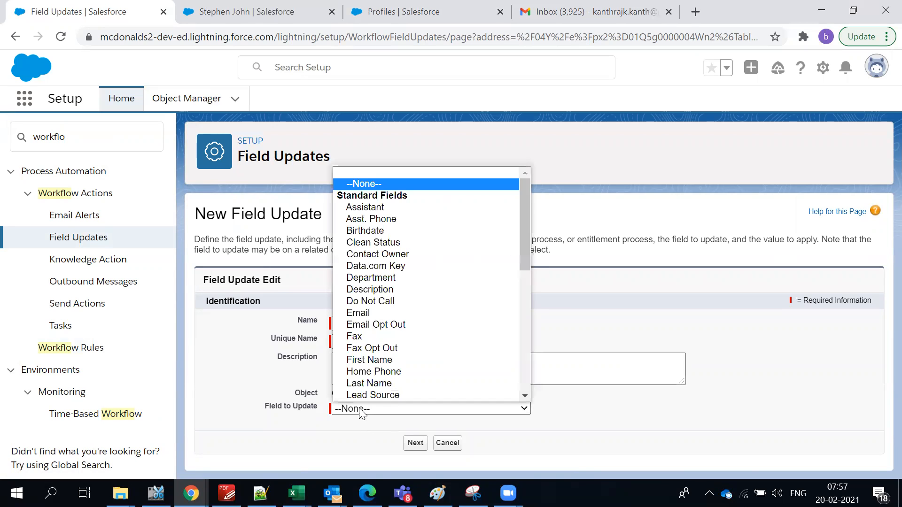
{"action": "scroll", "coordinate": [365, 397], "scroll_direction": "down", "scroll_amount": 5}
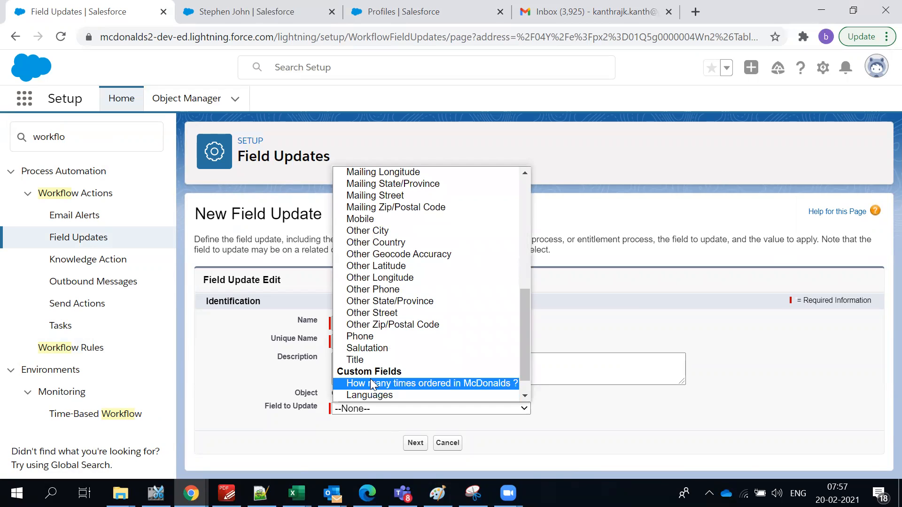
{"action": "scroll", "coordinate": [371, 382], "scroll_direction": "up", "scroll_amount": 3}
{"action": "key", "text": "p"}
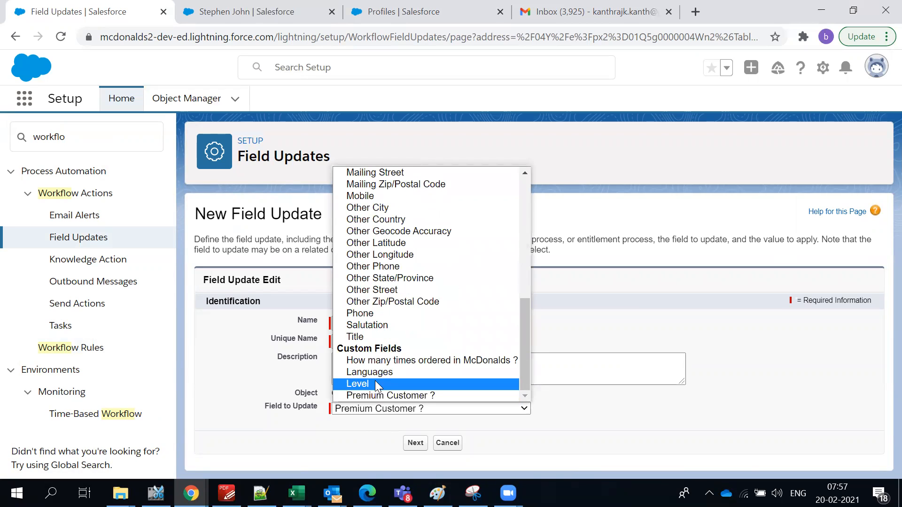
{"action": "left_click", "coordinate": [379, 394]}
{"action": "scroll", "coordinate": [527, 362], "scroll_direction": "down", "scroll_amount": 3}
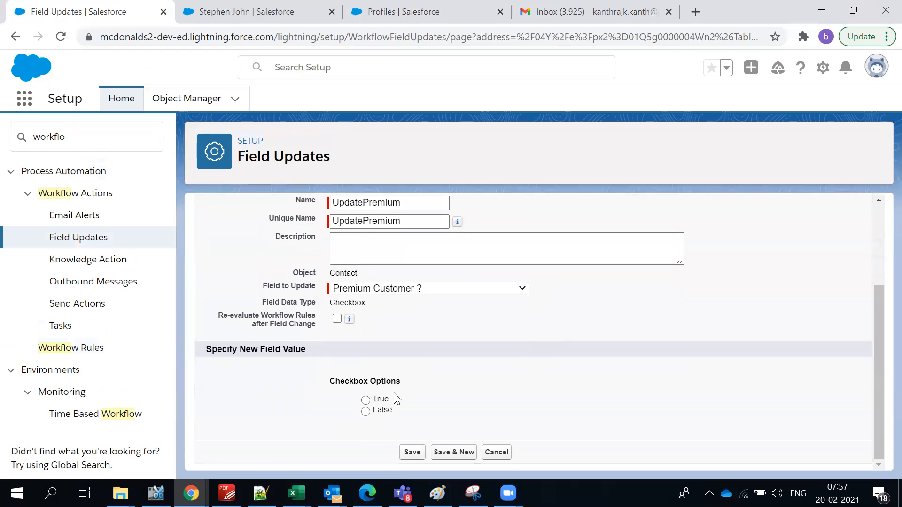
{"action": "left_click", "coordinate": [366, 400]}
{"action": "scroll", "coordinate": [429, 392], "scroll_direction": "up", "scroll_amount": 3}
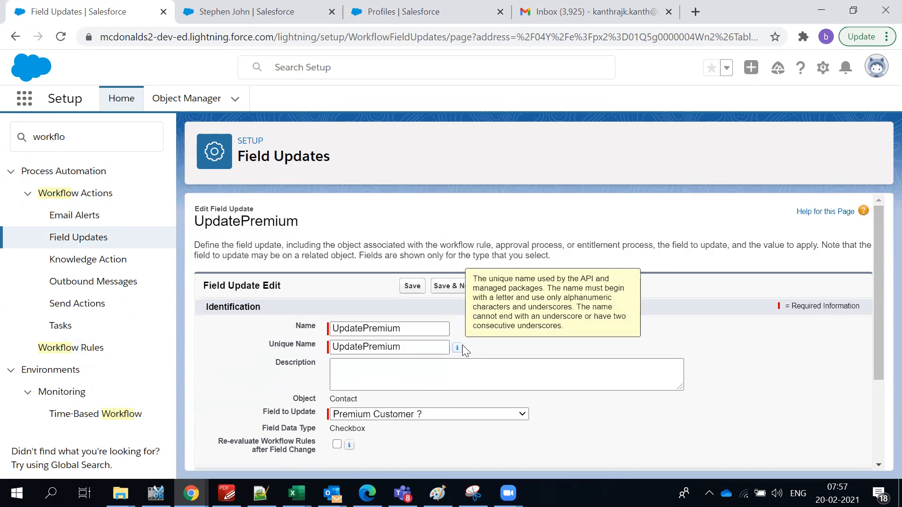
Save UpdatePremium as an immediate action, review the greater-than-5 criterion, and list action types.
{"action": "left_click", "coordinate": [408, 286]}
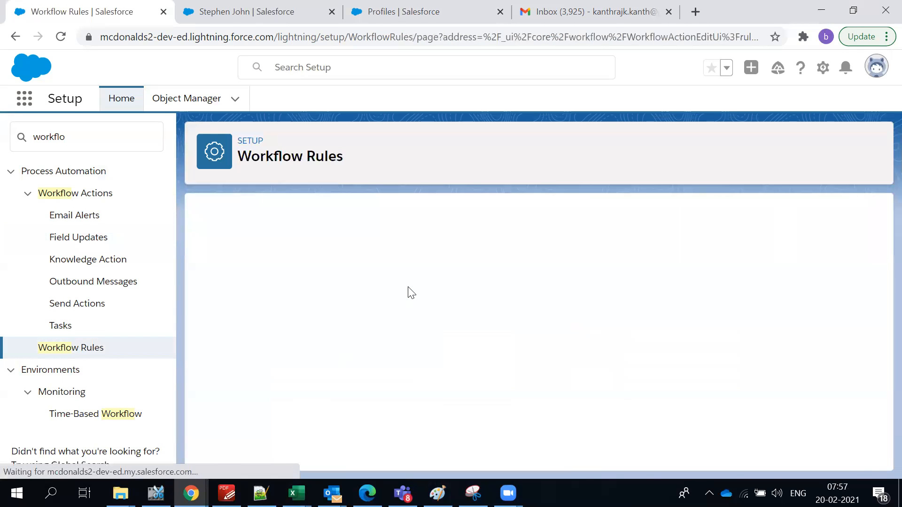
{"action": "scroll", "coordinate": [418, 263], "scroll_direction": "down", "scroll_amount": 2}
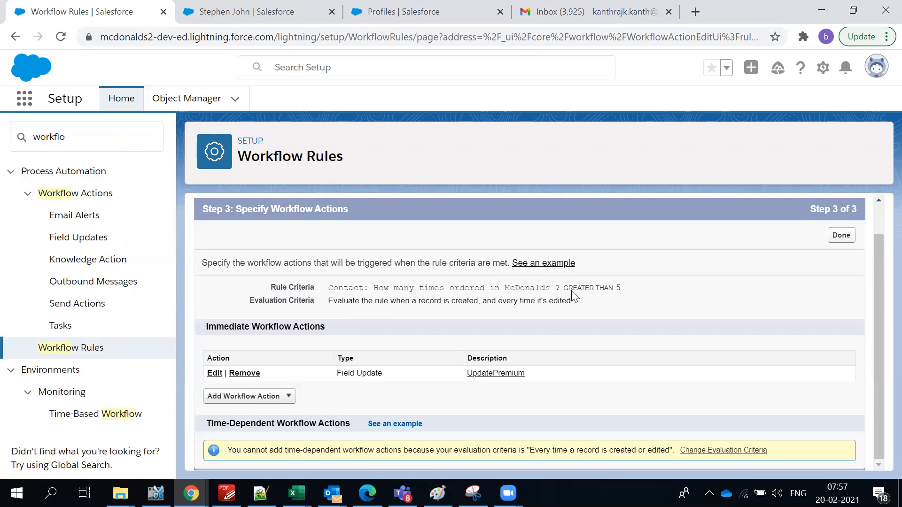
{"action": "left_click_drag", "start_coordinate": [561, 288], "coordinate": [625, 294]}
{"action": "left_click", "coordinate": [662, 299]}
{"action": "left_click", "coordinate": [231, 405]}
Start a new task assigned to a user, keeping Normal priority and Not Started status.
{"action": "left_click", "coordinate": [230, 411]}
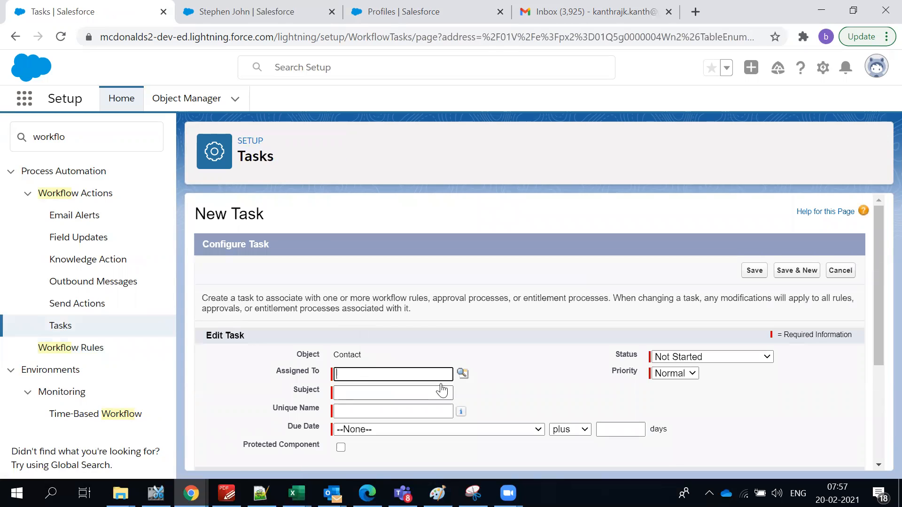
{"action": "left_click", "coordinate": [463, 372]}
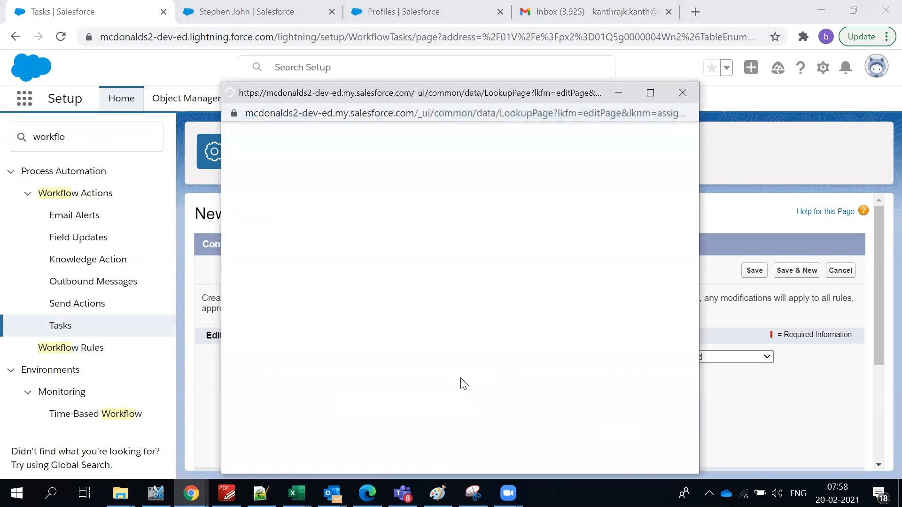
{"action": "left_click", "coordinate": [258, 262]}
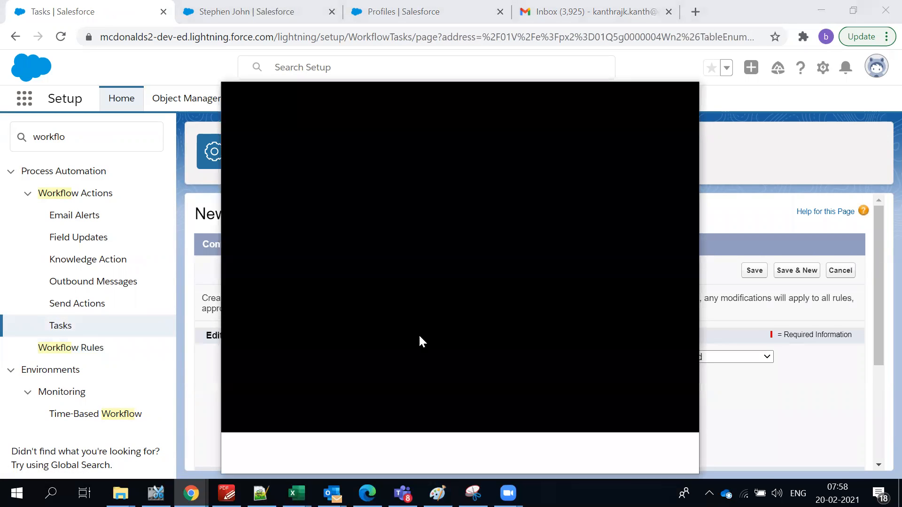
{"action": "scroll", "coordinate": [492, 379], "scroll_direction": "down", "scroll_amount": 3}
{"action": "scroll", "coordinate": [493, 379], "scroll_direction": "up", "scroll_amount": 2}
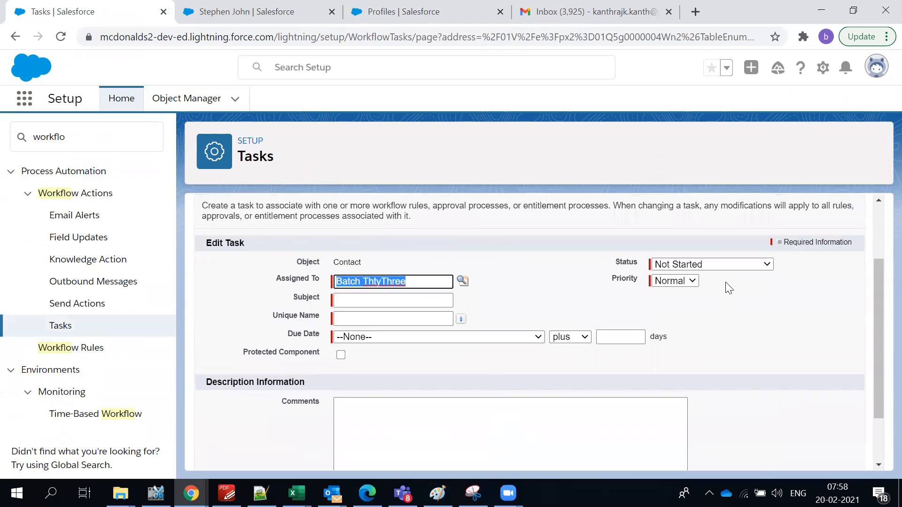
{"action": "left_click", "coordinate": [693, 281]}
{"action": "left_click", "coordinate": [692, 281]}
{"action": "left_click", "coordinate": [698, 266]}
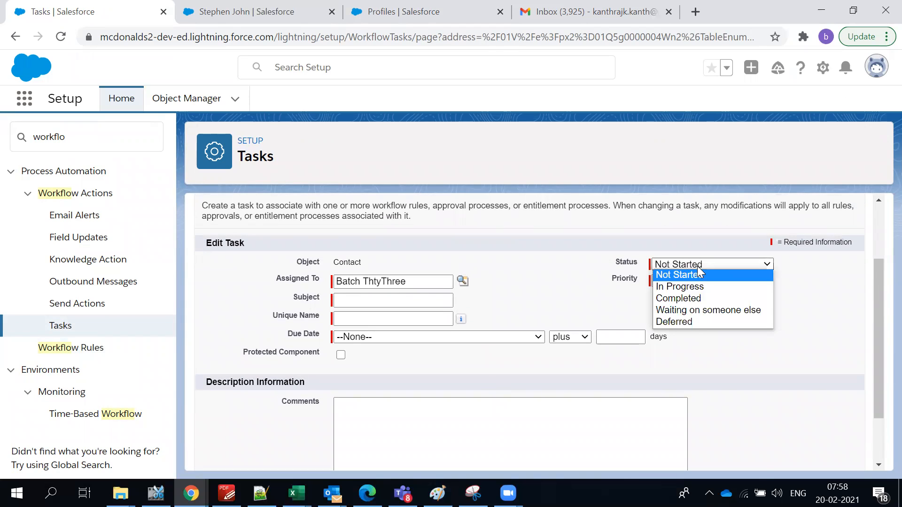
{"action": "left_click", "coordinate": [589, 296]}
Give the task the subject 'Premium Customer Follow Up'.
{"action": "left_click", "coordinate": [401, 301]}
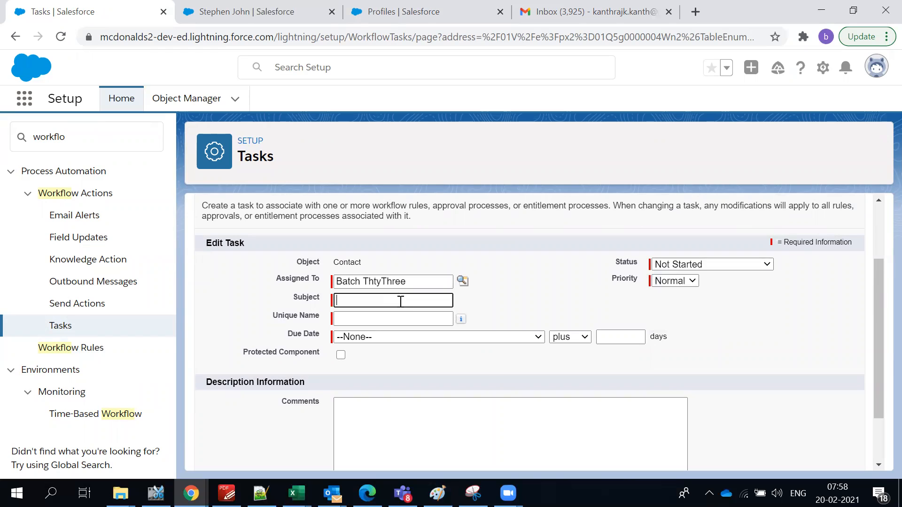
{"action": "type", "text": "Pr"}
{"action": "type", "text": "emium Cus"}
{"action": "type", "text": "tomer Foll"}
{"action": "type", "text": "ow Up"}
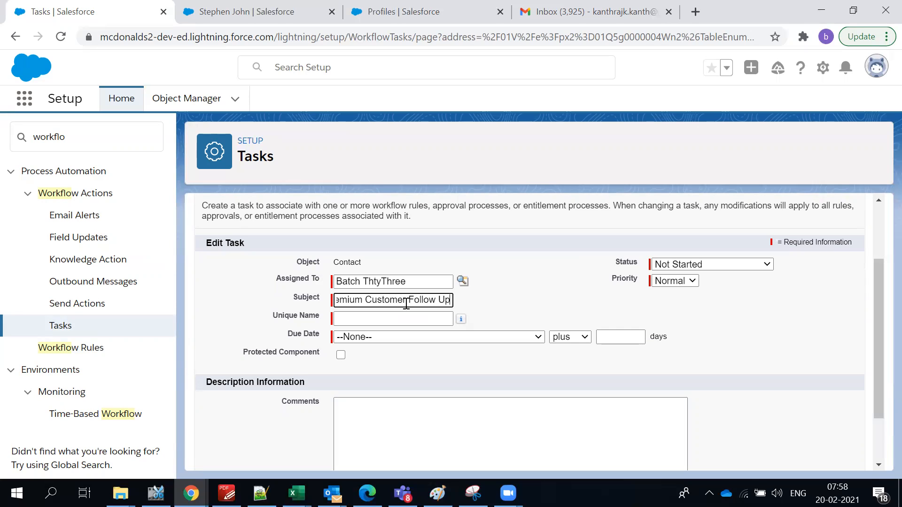
{"action": "left_click", "coordinate": [526, 324]}
Set the task's due date to Rule Trigger Date plus 1 days.
{"action": "left_click", "coordinate": [439, 333]}
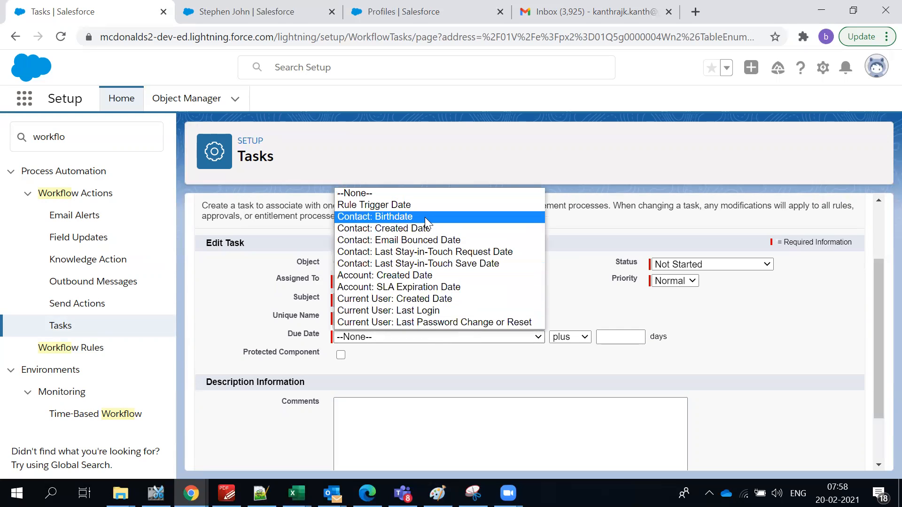
{"action": "left_click", "coordinate": [426, 204]}
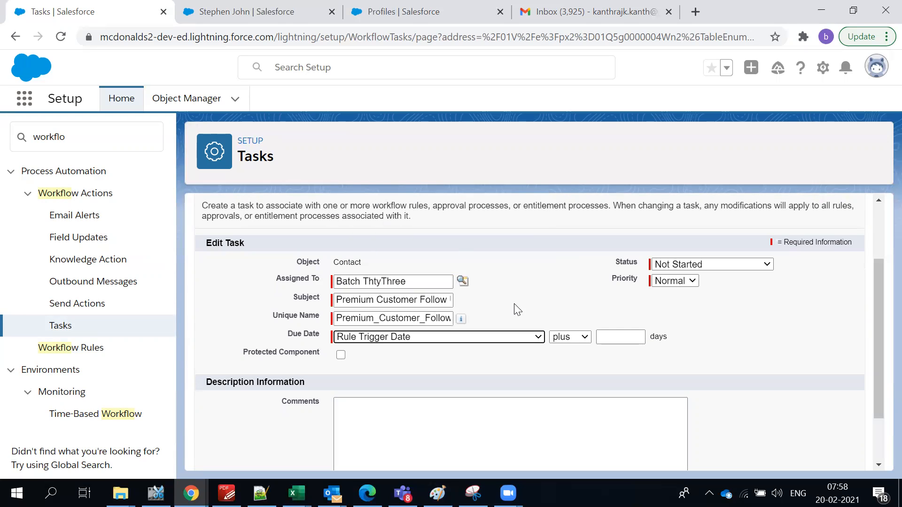
{"action": "left_click", "coordinate": [570, 337]}
{"action": "left_click", "coordinate": [621, 335]}
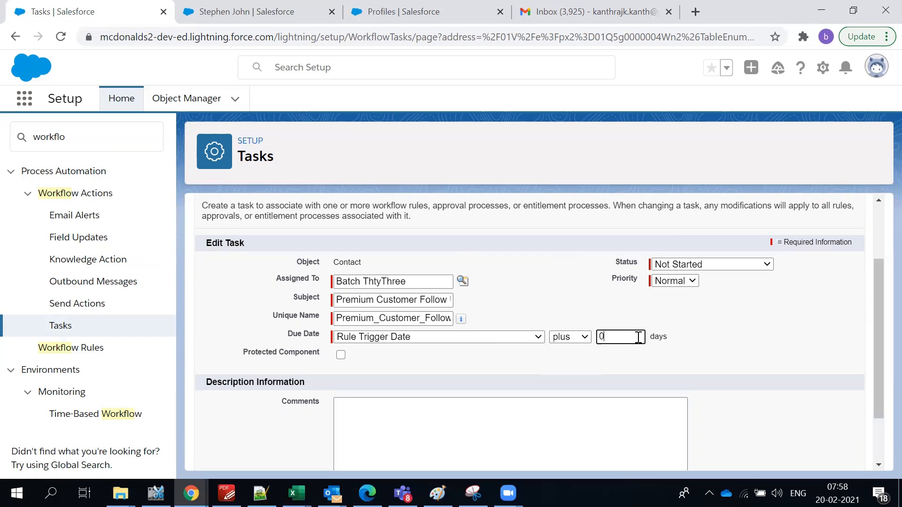
{"action": "left_click", "coordinate": [524, 273]}
{"action": "double_click", "coordinate": [625, 337]}
{"action": "type", "text": "1"}
{"action": "left_click", "coordinate": [789, 353]}
{"action": "left_click", "coordinate": [621, 412]}
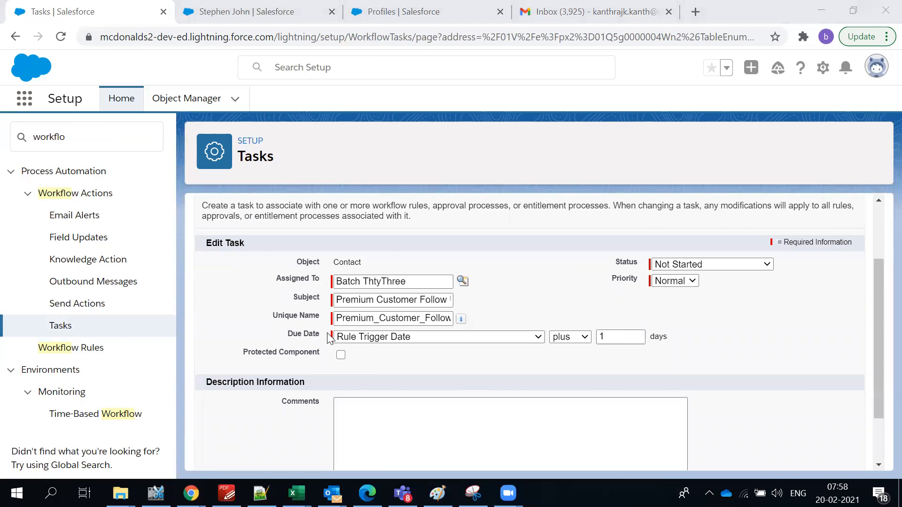
{"action": "key", "text": "alt+Tab"}
{"action": "left_click", "coordinate": [569, 156]}
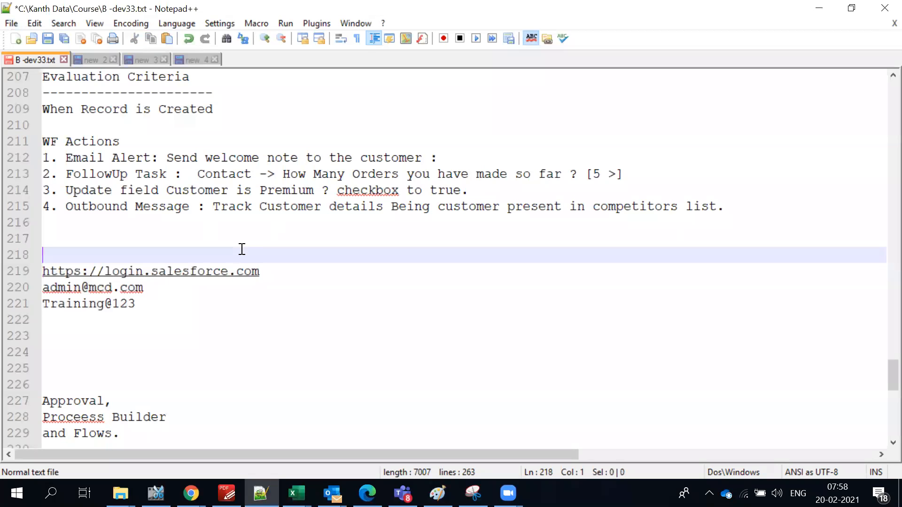
{"action": "left_click", "coordinate": [251, 161]}
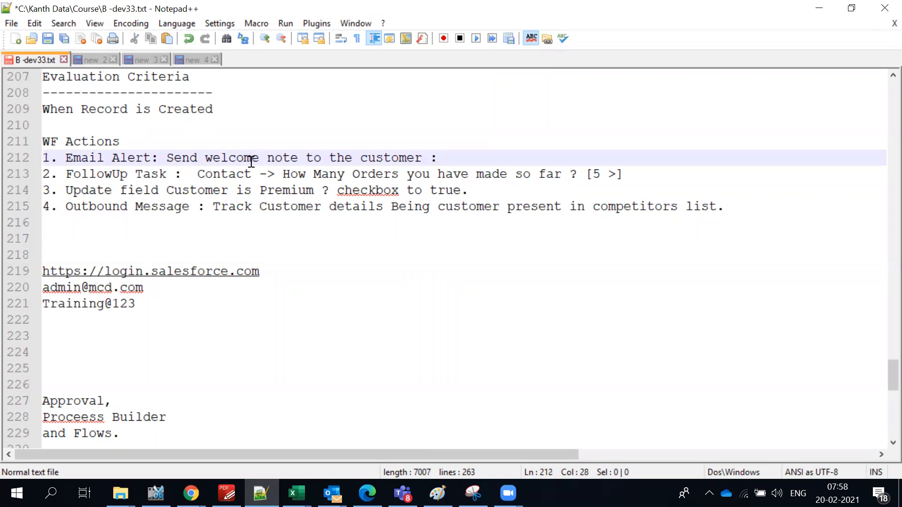
{"action": "left_click_drag", "start_coordinate": [648, 170], "coordinate": [425, 160]}
{"action": "left_click", "coordinate": [345, 190]}
{"action": "left_click_drag", "start_coordinate": [504, 191], "coordinate": [20, 195]}
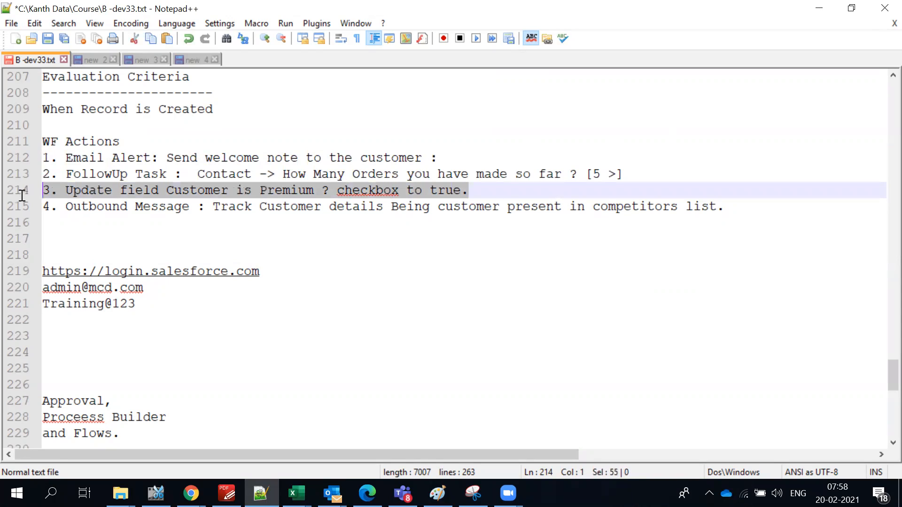
{"action": "triple_click", "coordinate": [80, 209]}
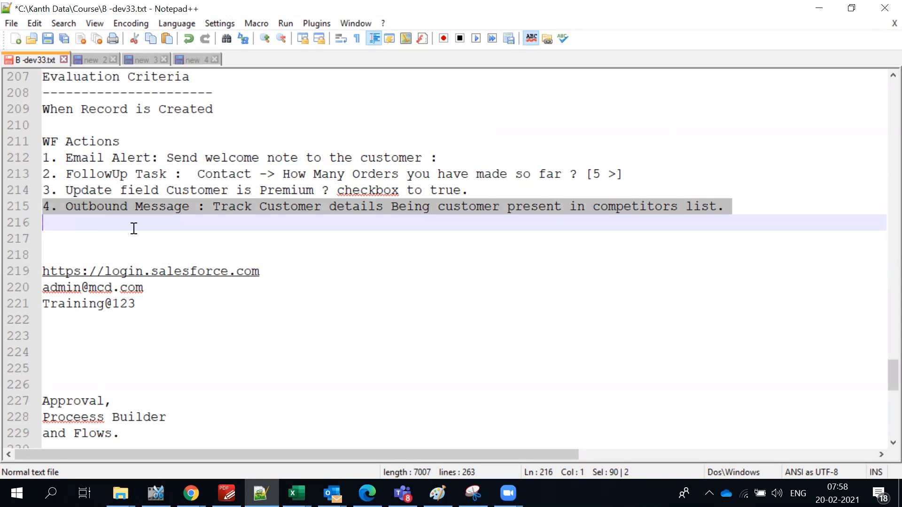
{"action": "left_click", "coordinate": [159, 233]}
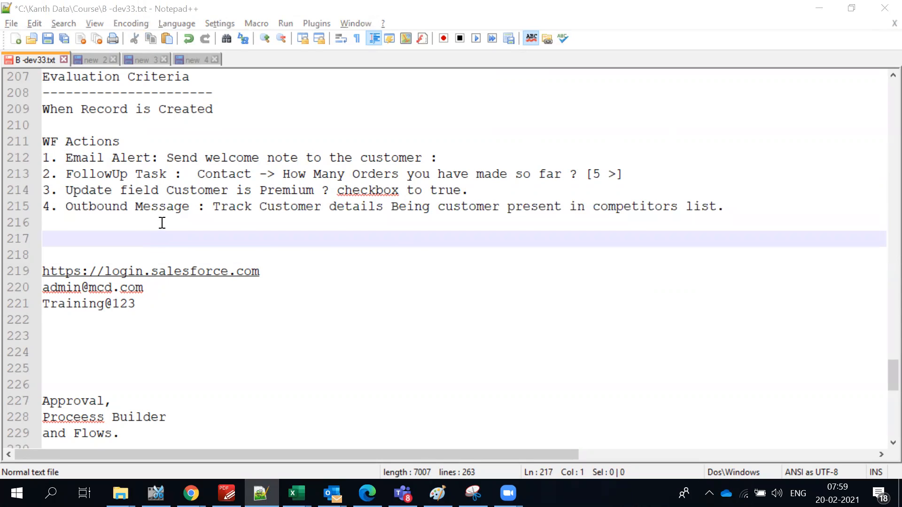
{"action": "left_click", "coordinate": [503, 337]}
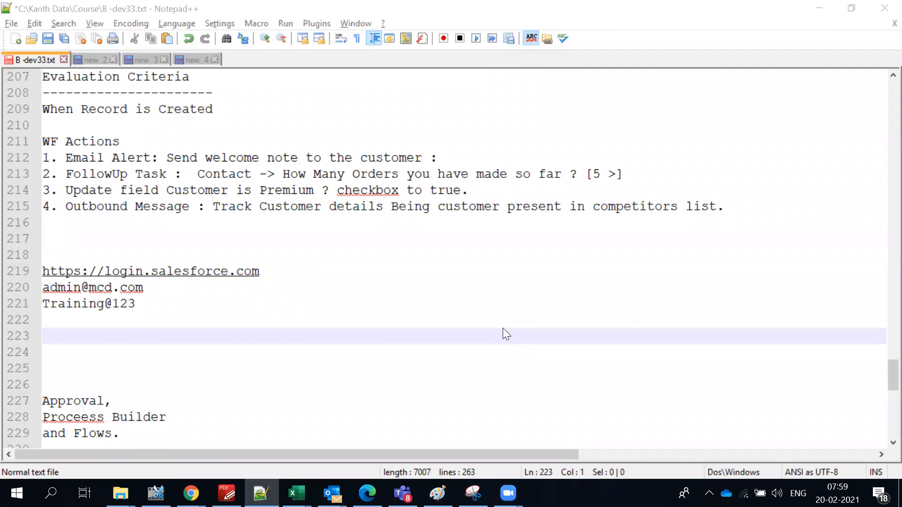
{"action": "key", "text": "alt+Tab"}
{"action": "left_click", "coordinate": [532, 156]}
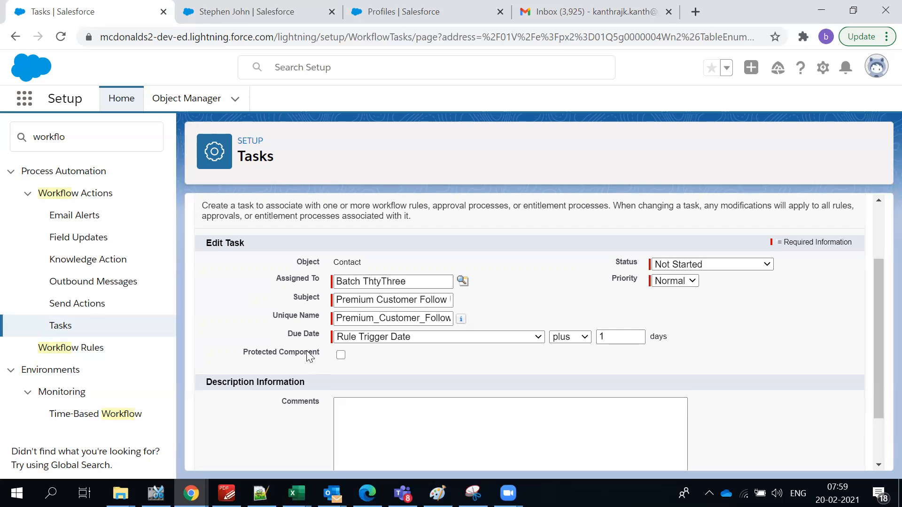
Add the comment 'Please follow up our Premium customer and address any help required' to the task, then save.
{"action": "scroll", "coordinate": [319, 357], "scroll_direction": "down", "scroll_amount": 2}
{"action": "left_click", "coordinate": [414, 366]}
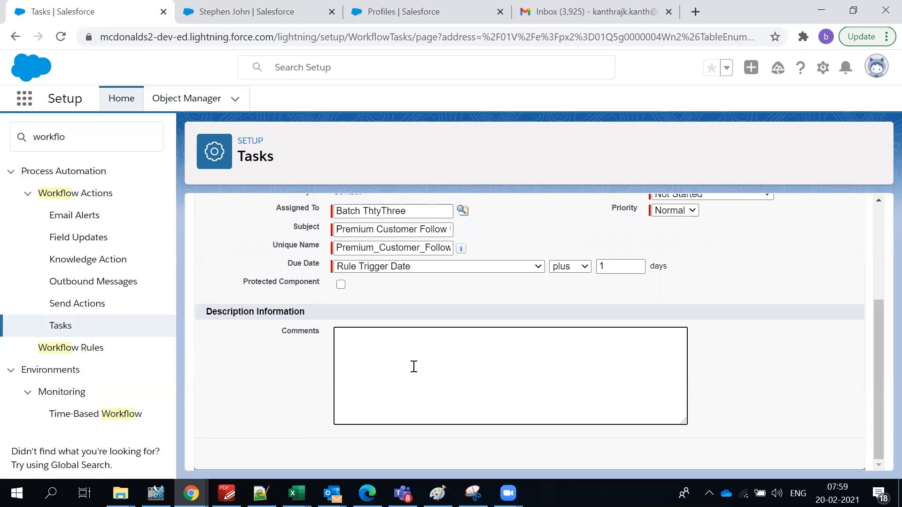
{"action": "scroll", "coordinate": [412, 363], "scroll_direction": "up", "scroll_amount": 2}
{"action": "scroll", "coordinate": [413, 364], "scroll_direction": "down", "scroll_amount": 2}
{"action": "type", "text": "Please "}
{"action": "type", "text": "foll"}
{"action": "type", "text": "owu"}
{"action": "type", "text": "up our"}
{"action": "type", "text": " Premiu"}
{"action": "type", "text": "m customer ad"}
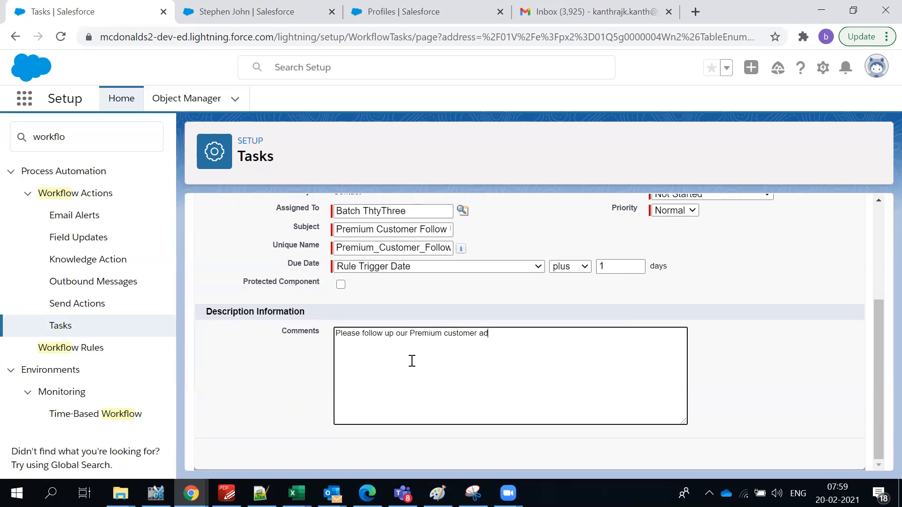
{"action": "key", "text": "BackSpace"}
{"action": "type", "text": "nd addte"}
{"action": "key", "text": "BackSpace"}
{"action": "key", "text": "BackSpace"}
{"action": "type", "text": "ress any helpsrequired"}
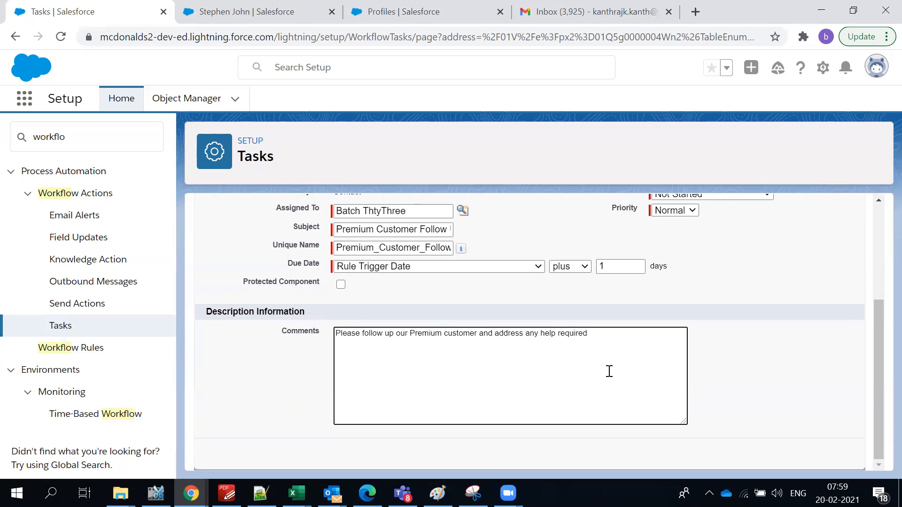
{"action": "left_click", "coordinate": [798, 340]}
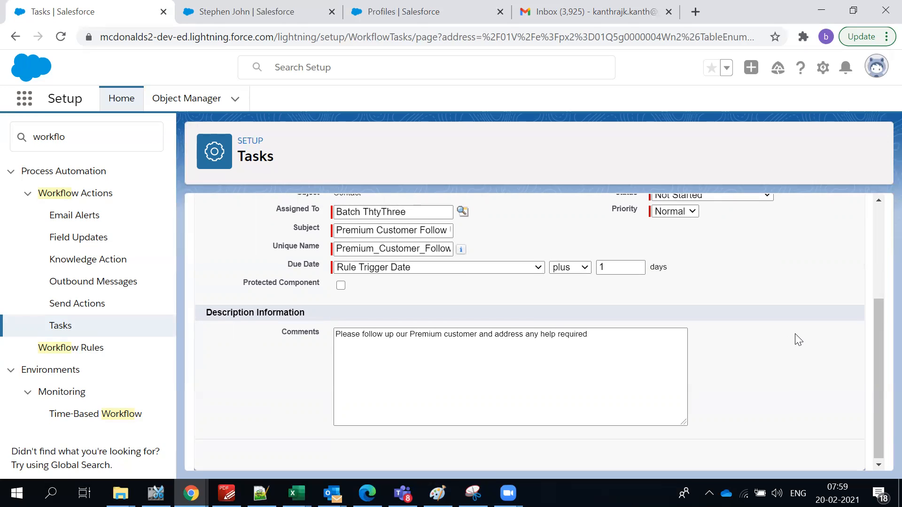
{"action": "scroll", "coordinate": [775, 331], "scroll_direction": "up", "scroll_amount": 4}
{"action": "left_click", "coordinate": [761, 276]}
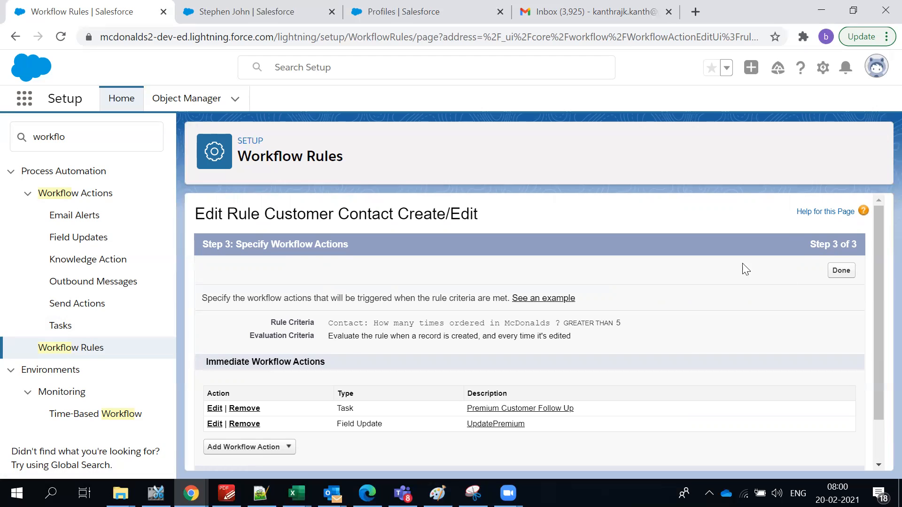
Choose New Outbound Message from the Add Workflow Action list on the rule.
{"action": "scroll", "coordinate": [880, 357], "scroll_direction": "down", "scroll_amount": 2}
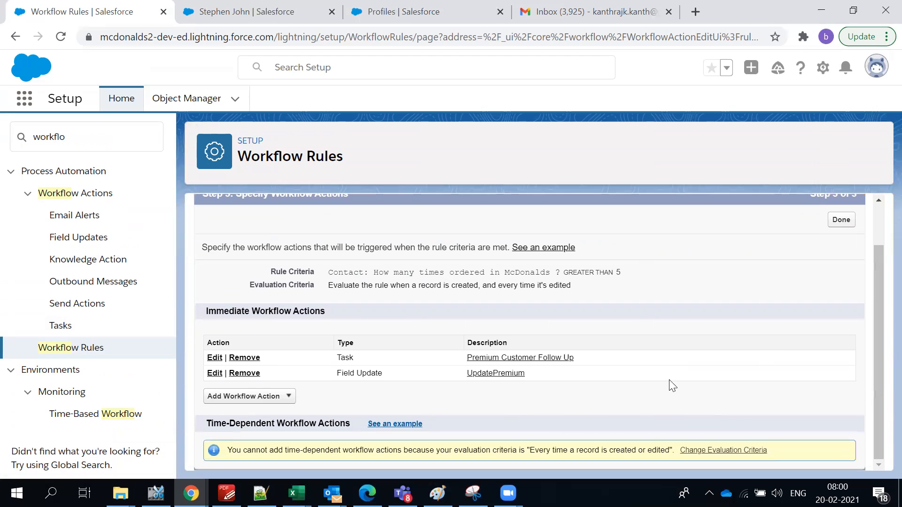
{"action": "left_click", "coordinate": [294, 401]}
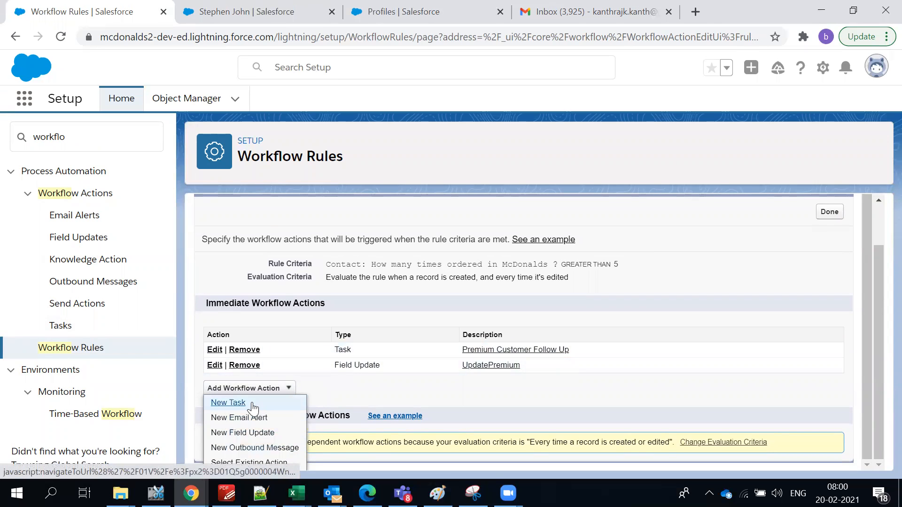
{"action": "left_click", "coordinate": [254, 448]}
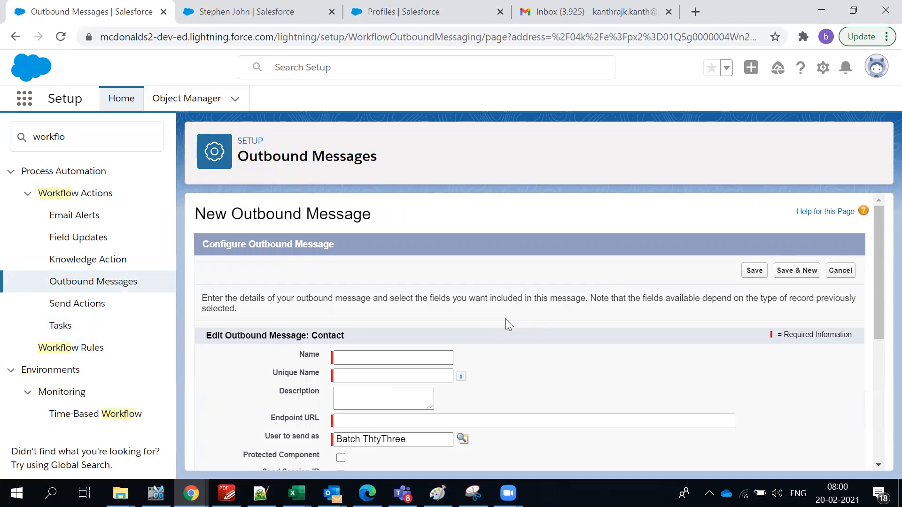
Look over the blank outbound message form, then switch to the B -dev33.txt notes in Notepad++.
{"action": "scroll", "coordinate": [485, 317], "scroll_direction": "down", "scroll_amount": 5}
{"action": "scroll", "coordinate": [391, 322], "scroll_direction": "up", "scroll_amount": 2}
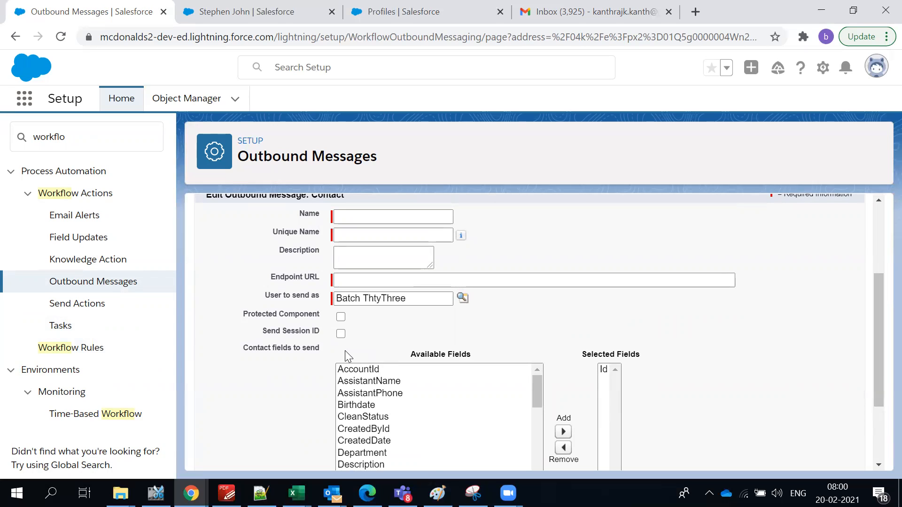
{"action": "left_click", "coordinate": [375, 286]}
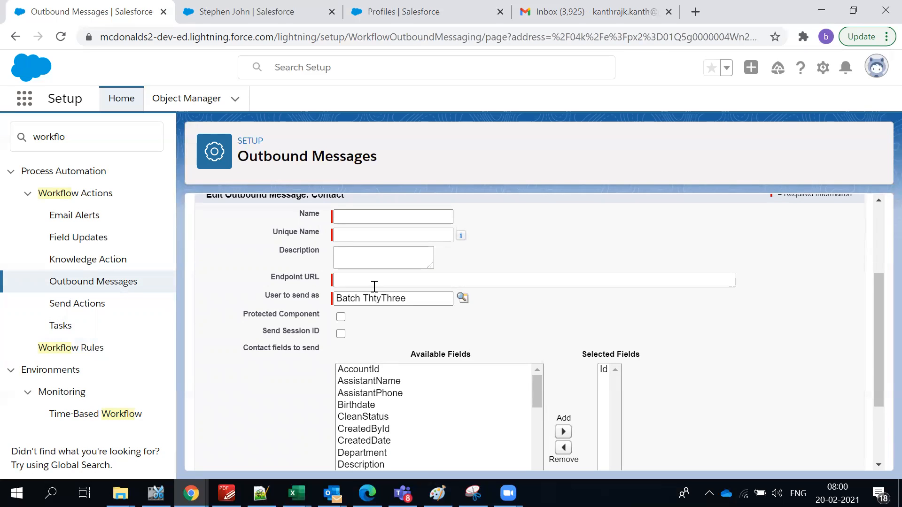
{"action": "scroll", "coordinate": [374, 287], "scroll_direction": "up", "scroll_amount": 2}
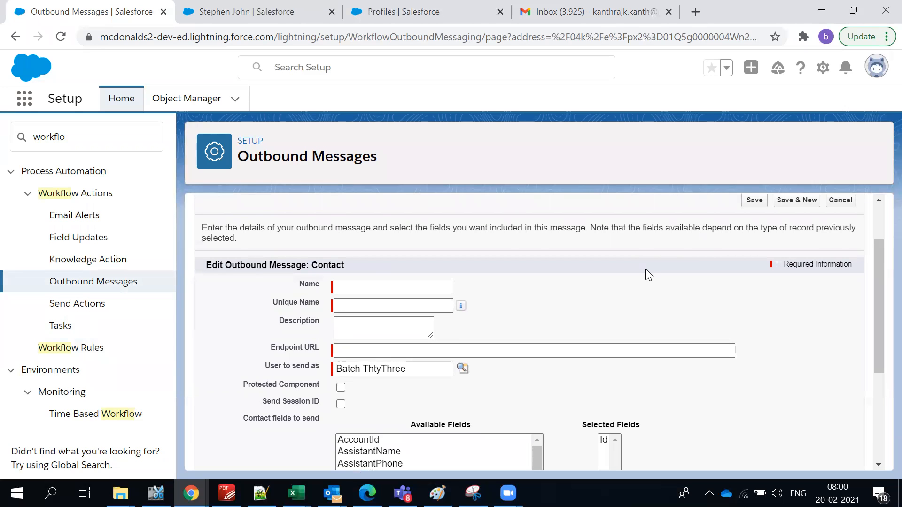
{"action": "key", "text": "alt+Tab"}
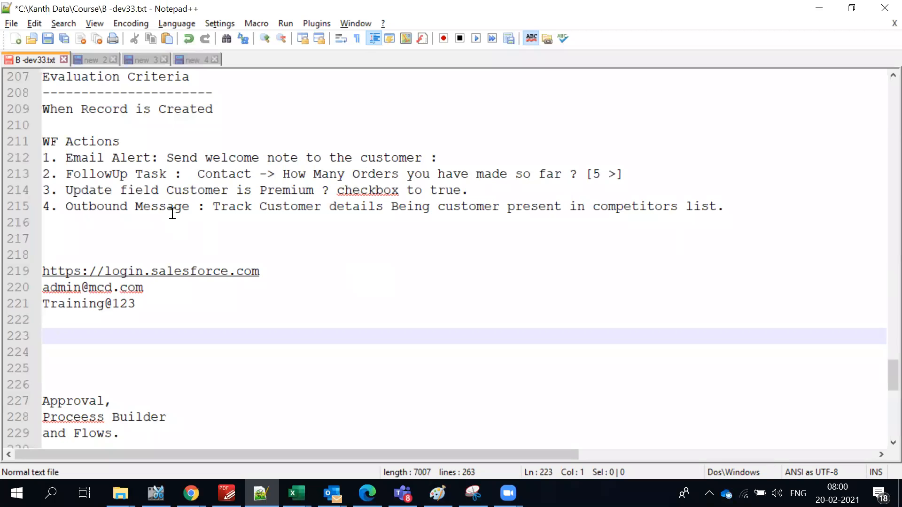
Read the outbound message requirement in the notes and return to the Salesforce form.
{"action": "triple_click", "coordinate": [172, 213]}
{"action": "left_click", "coordinate": [365, 220]}
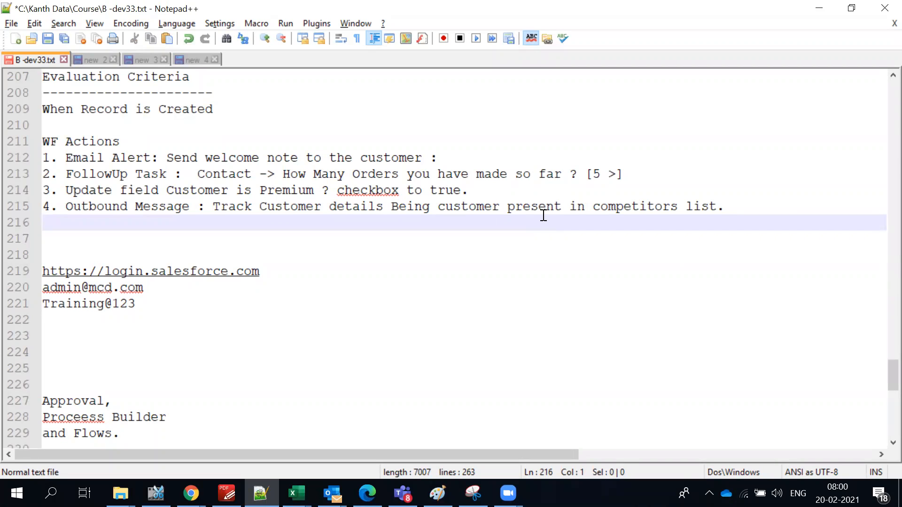
{"action": "key", "text": "alt+Tab"}
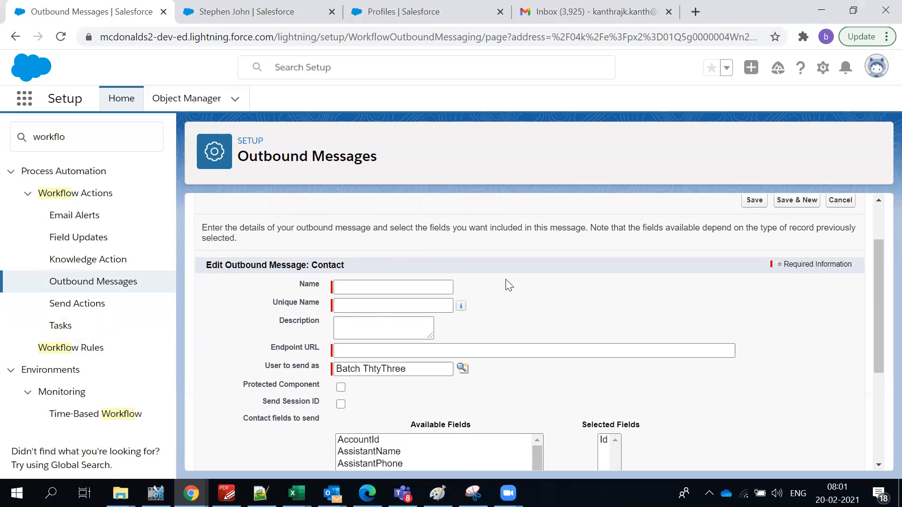
Dismiss the antivirus notification covering the outbound message form.
{"action": "scroll", "coordinate": [508, 284], "scroll_direction": "down", "scroll_amount": 2}
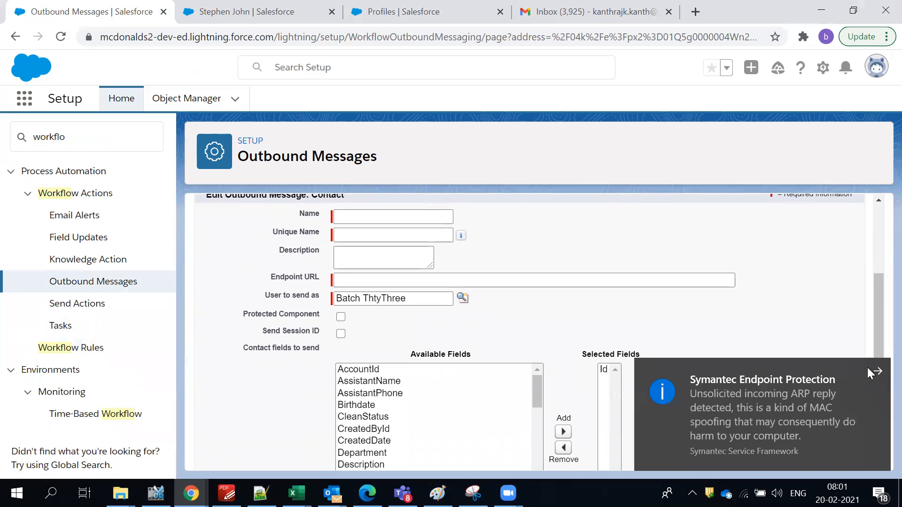
{"action": "left_click", "coordinate": [869, 369]}
{"action": "scroll", "coordinate": [470, 367], "scroll_direction": "up", "scroll_amount": 1}
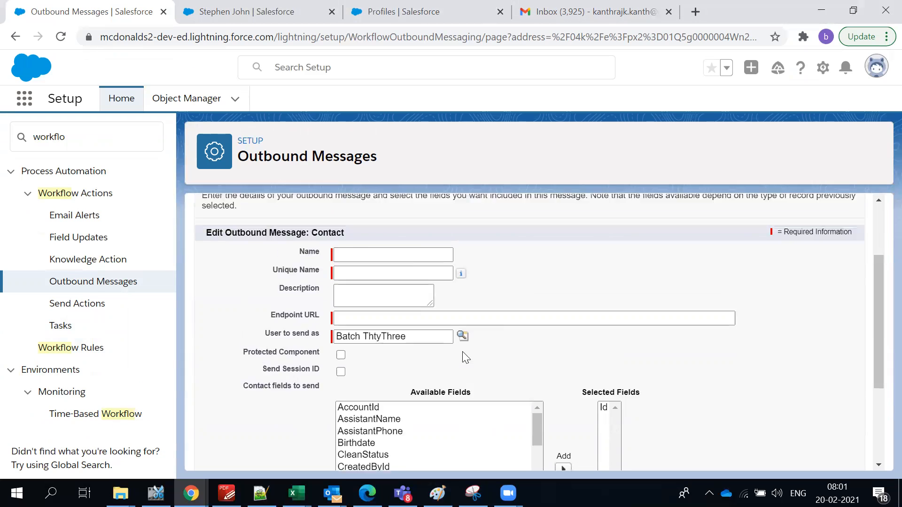
{"action": "scroll", "coordinate": [465, 357], "scroll_direction": "up", "scroll_amount": 1}
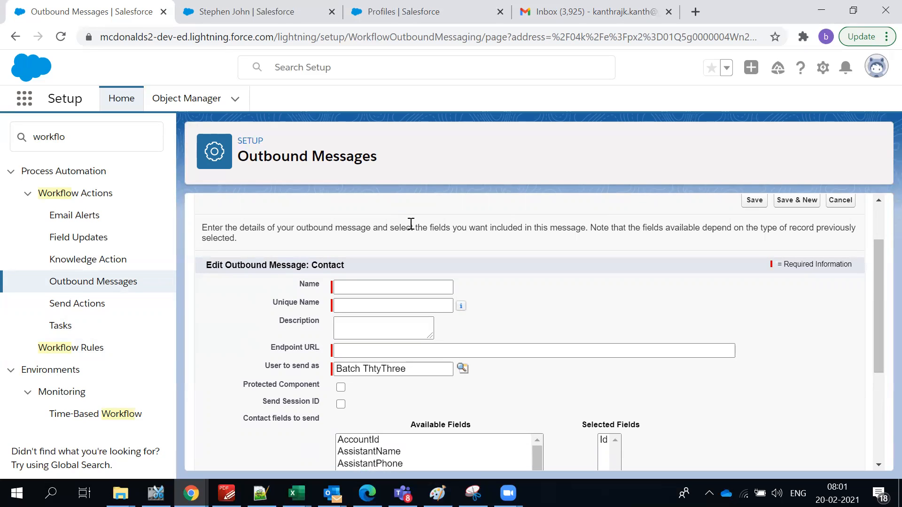
Name the outbound message 'Quick Check In Competitors list', correcting the spelling of Competitors.
{"action": "left_click", "coordinate": [397, 291]}
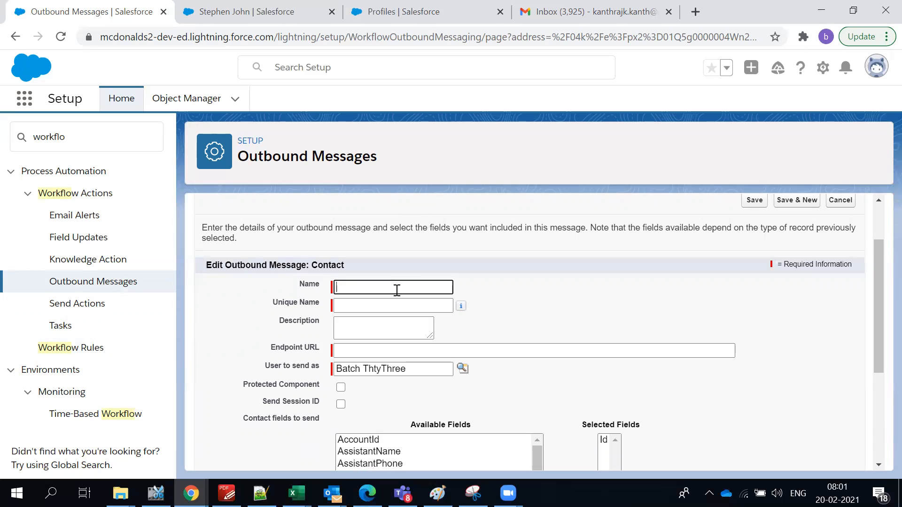
{"action": "type", "text": "Quci"}
{"action": "key", "text": "BackSpace"}
{"action": "key", "text": "BackSpace"}
{"action": "type", "text": "ickCheckI  n c"}
{"action": "key", "text": "BackSpace"}
{"action": "type", "text": "COmp"}
{"action": "key", "text": "BackSpace"}
{"action": "key", "text": "BackSpace"}
{"action": "key", "text": "BackSpace"}
{"action": "type", "text": "ompetators"}
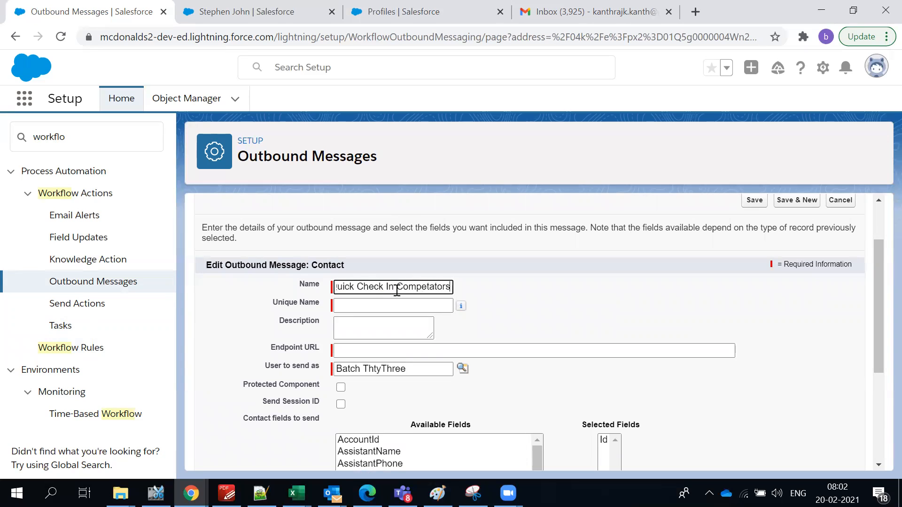
{"action": "type", "text": " list"}
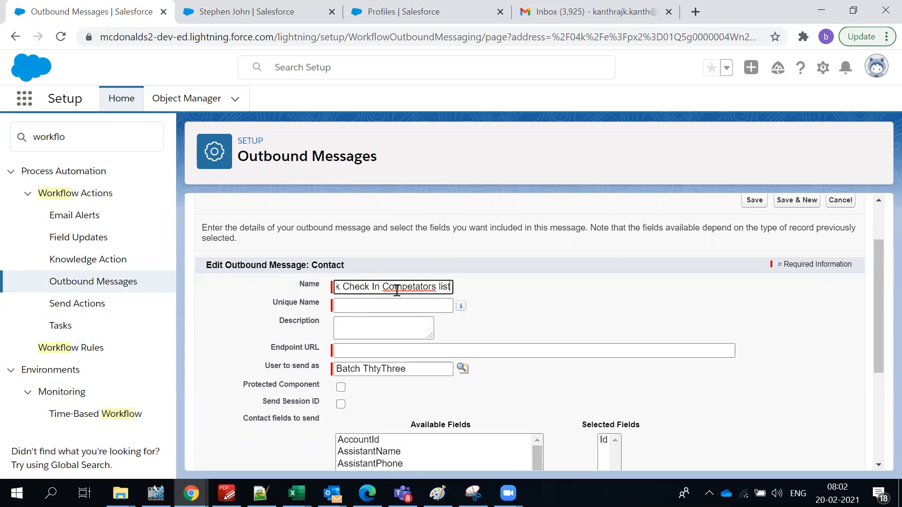
{"action": "right_click", "coordinate": [397, 290]}
{"action": "left_click", "coordinate": [461, 105]}
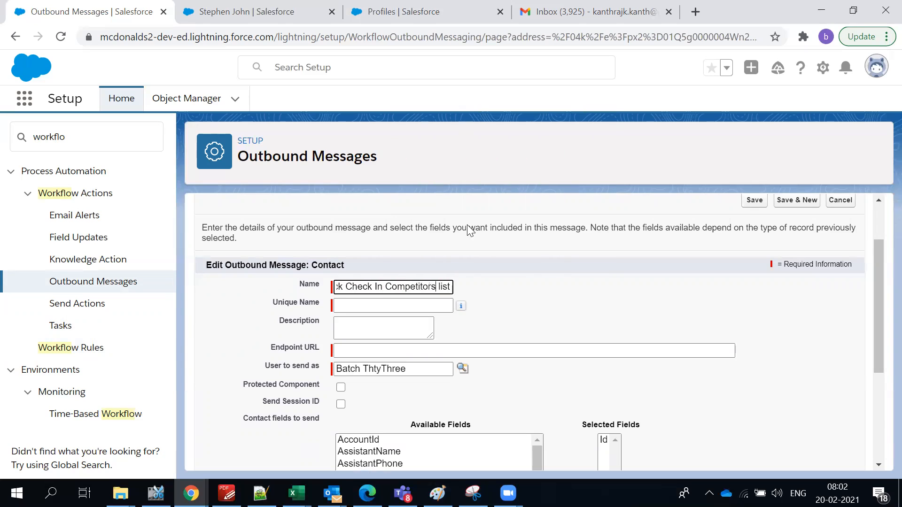
{"action": "left_click", "coordinate": [492, 308]}
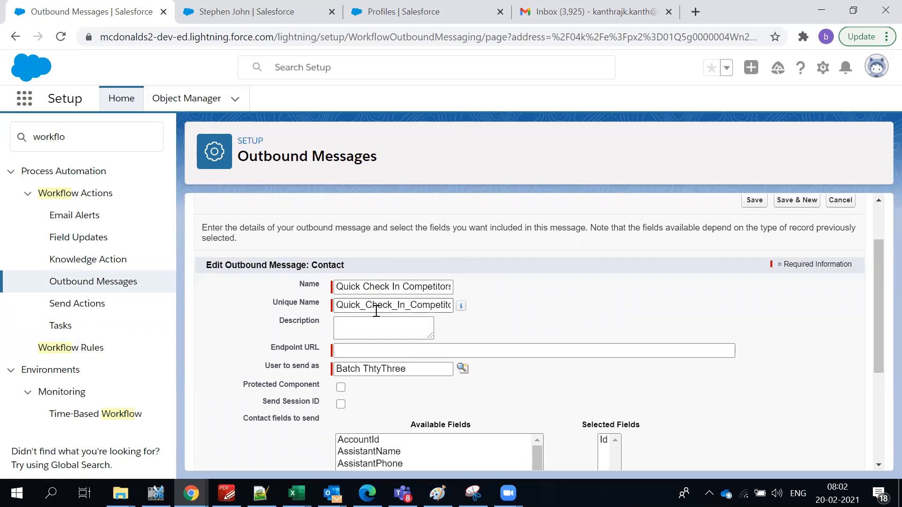
{"action": "left_click", "coordinate": [358, 352]}
{"action": "type", "text": "https:"}
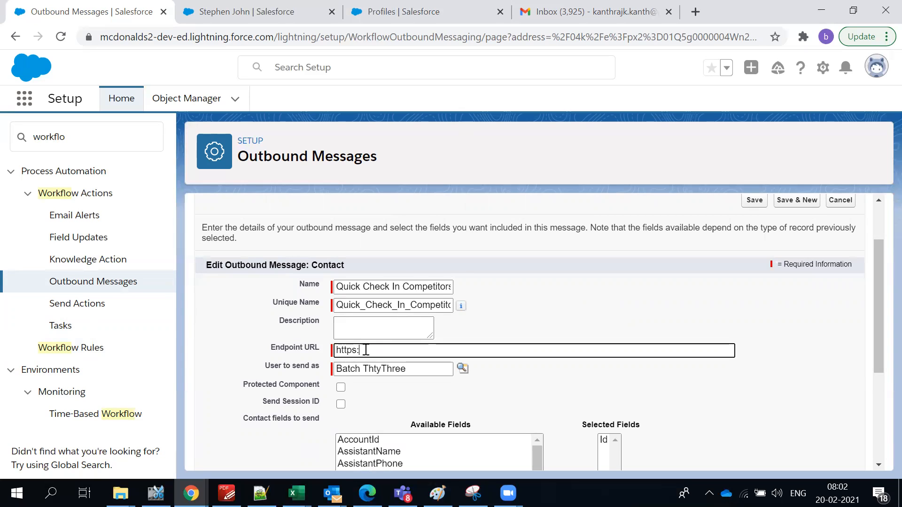
{"action": "type", "text": "//google.com"}
Move AccountId, Email, FirstName, LastName and MobilePhone into the Contact fields to send.
{"action": "scroll", "coordinate": [371, 398], "scroll_direction": "down", "scroll_amount": 1}
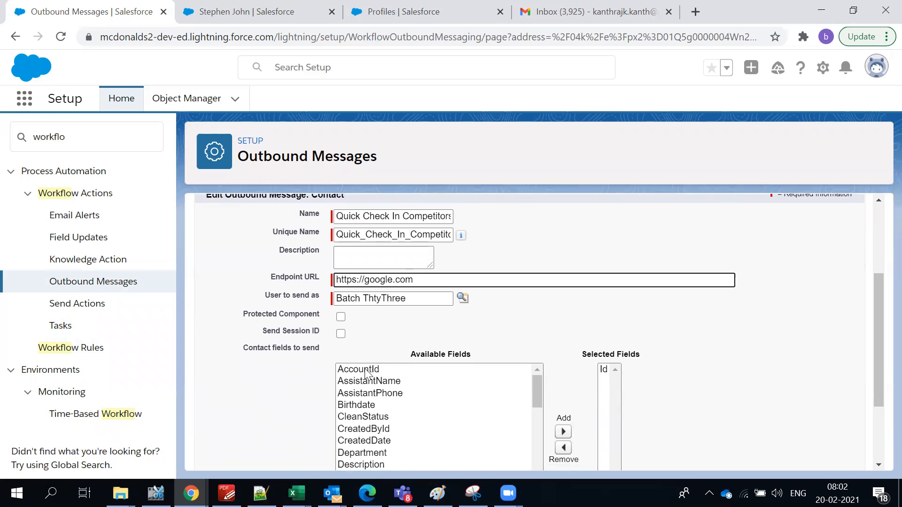
{"action": "scroll", "coordinate": [367, 374], "scroll_direction": "down", "scroll_amount": 2}
{"action": "scroll", "coordinate": [365, 374], "scroll_direction": "down", "scroll_amount": 2}
{"action": "scroll", "coordinate": [705, 346], "scroll_direction": "down", "scroll_amount": 2}
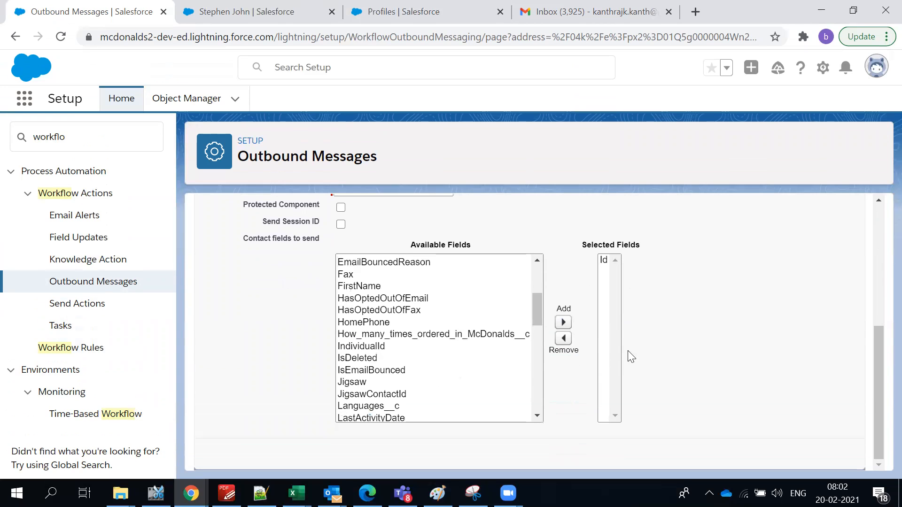
{"action": "scroll", "coordinate": [395, 383], "scroll_direction": "up", "scroll_amount": 5}
{"action": "scroll", "coordinate": [396, 383], "scroll_direction": "down", "scroll_amount": 2}
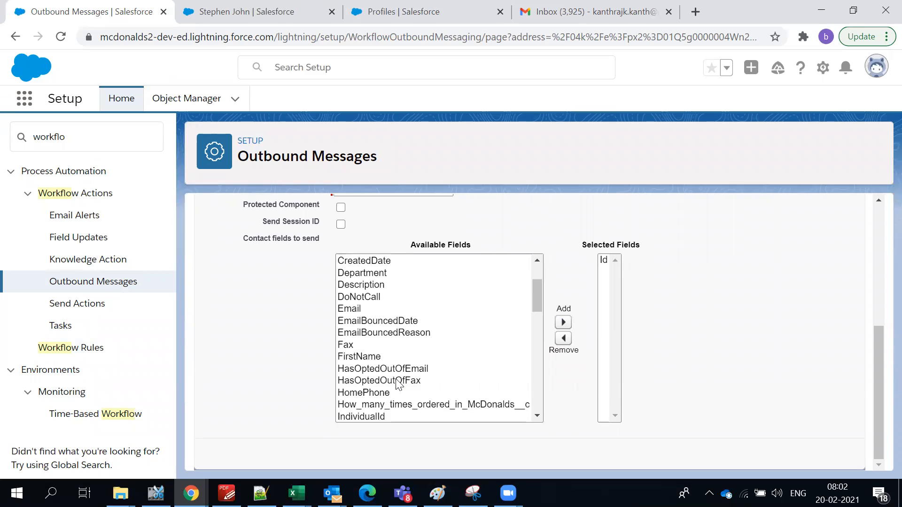
{"action": "scroll", "coordinate": [395, 362], "scroll_direction": "up", "scroll_amount": 2}
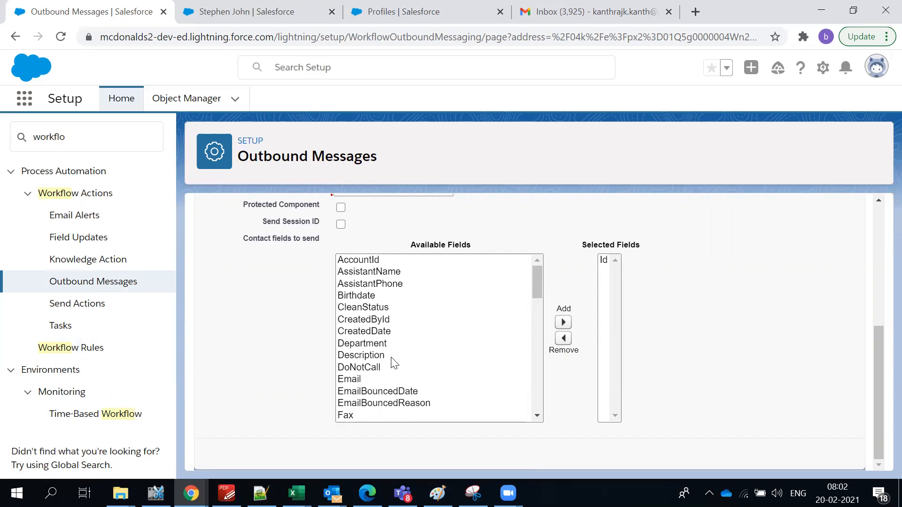
{"action": "left_click", "coordinate": [375, 259]}
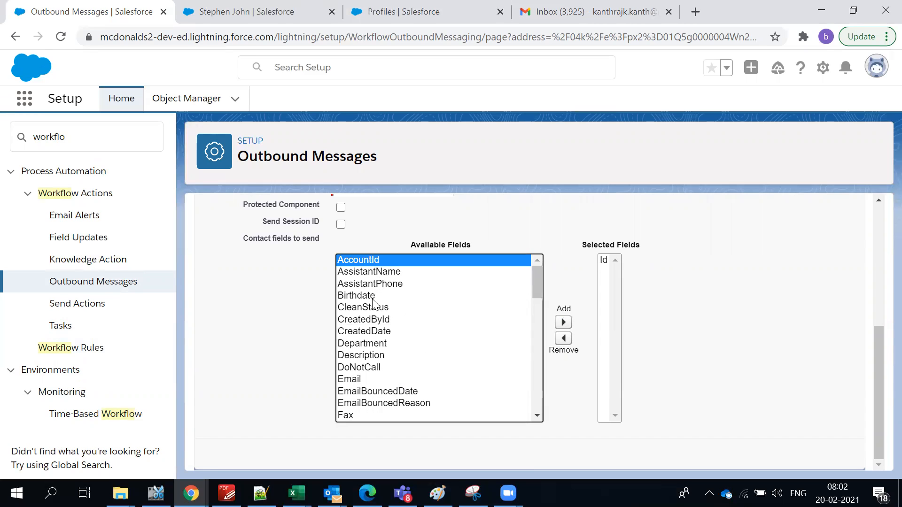
{"action": "left_click", "coordinate": [368, 379]}
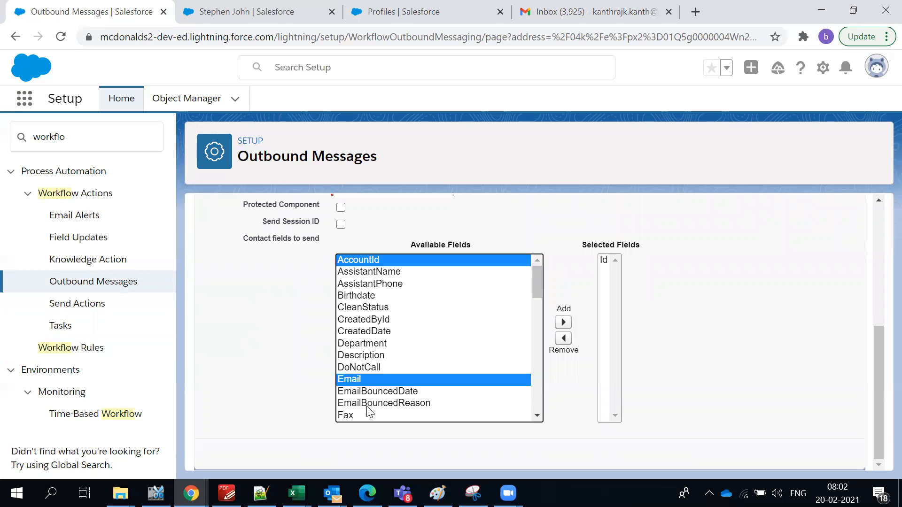
{"action": "scroll", "coordinate": [370, 404], "scroll_direction": "down", "scroll_amount": 2}
{"action": "left_click", "coordinate": [360, 358], "text": "ctrl"}
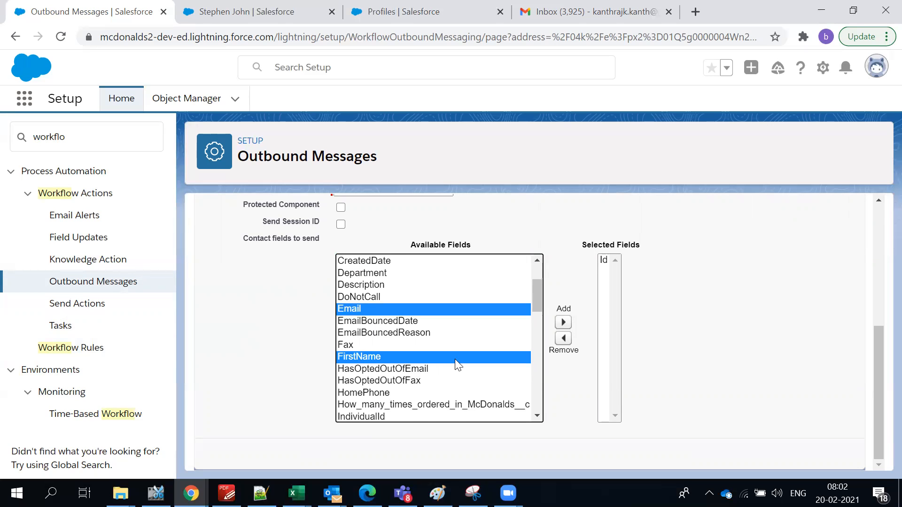
{"action": "scroll", "coordinate": [435, 376], "scroll_direction": "down", "scroll_amount": 2}
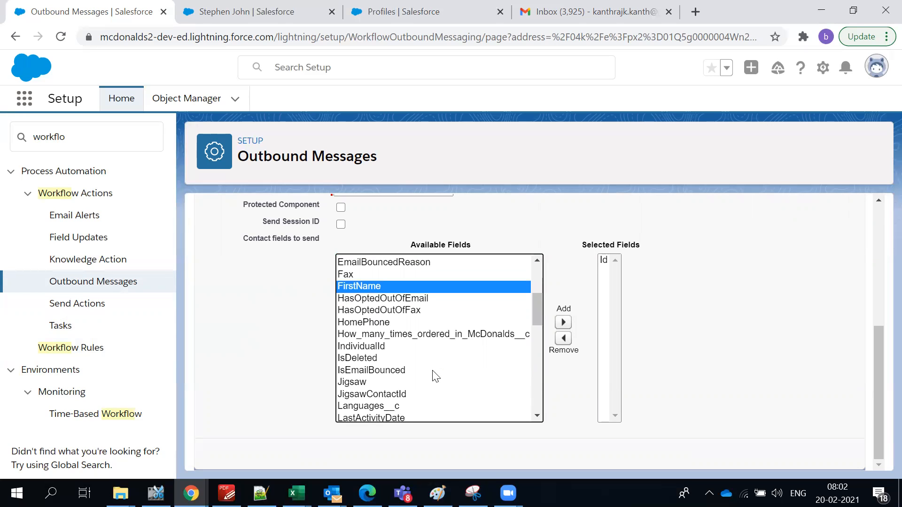
{"action": "scroll", "coordinate": [436, 376], "scroll_direction": "down", "scroll_amount": 2}
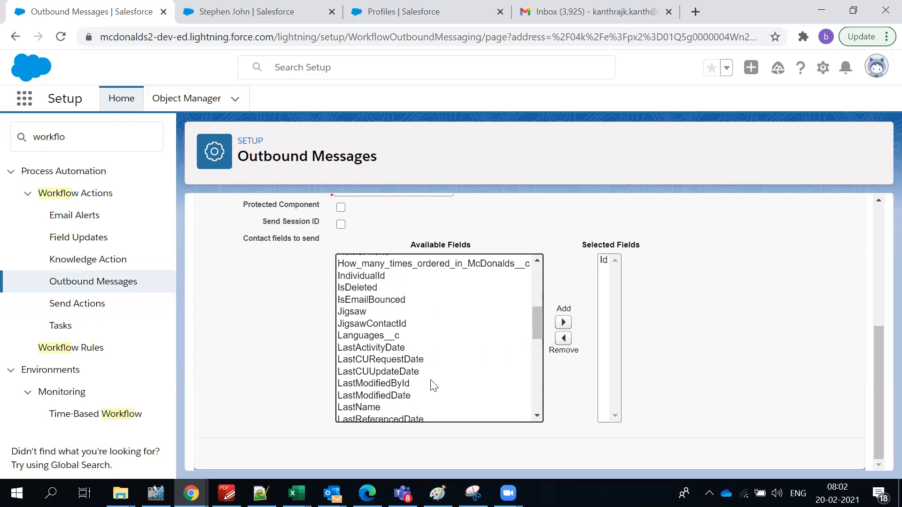
{"action": "scroll", "coordinate": [433, 385], "scroll_direction": "down", "scroll_amount": 2}
{"action": "left_click", "coordinate": [364, 337], "text": "ctrl"}
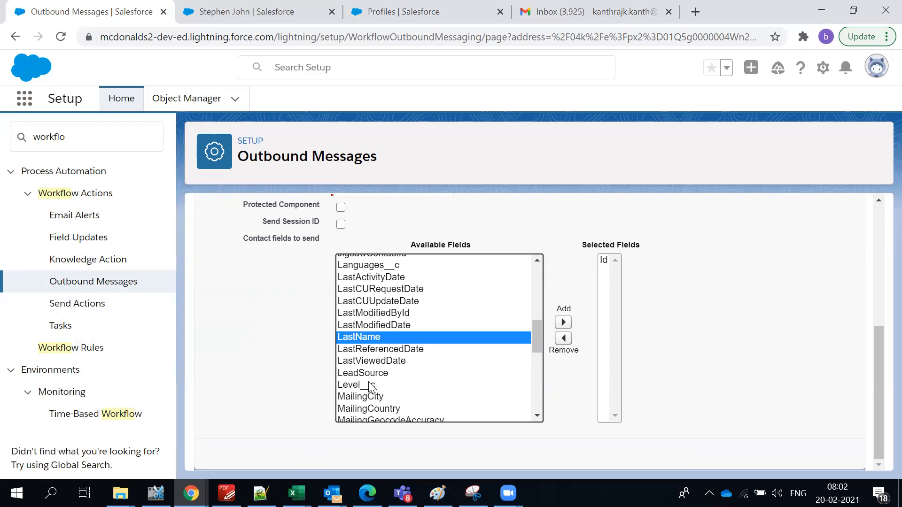
{"action": "scroll", "coordinate": [369, 383], "scroll_direction": "down", "scroll_amount": 2}
{"action": "scroll", "coordinate": [418, 399], "scroll_direction": "down", "scroll_amount": 2}
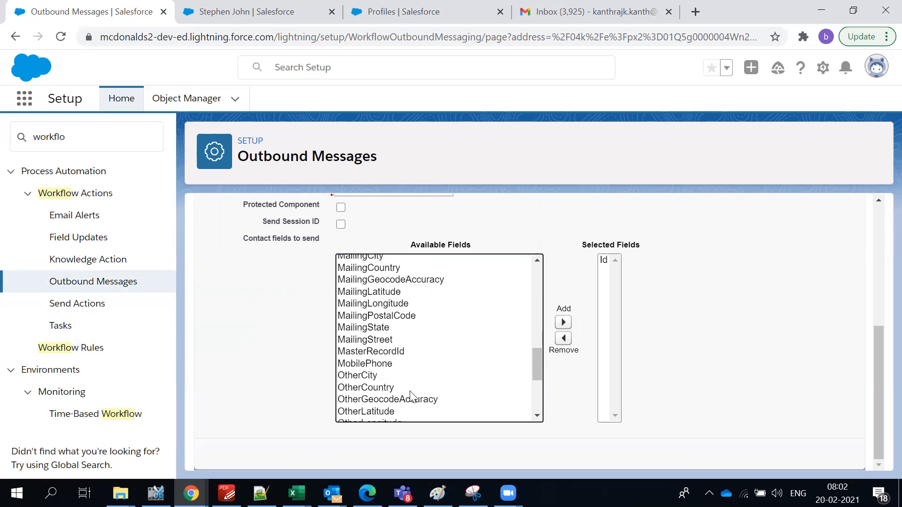
{"action": "left_click", "coordinate": [394, 363], "text": "ctrl"}
{"action": "scroll", "coordinate": [393, 364], "scroll_direction": "down", "scroll_amount": 4}
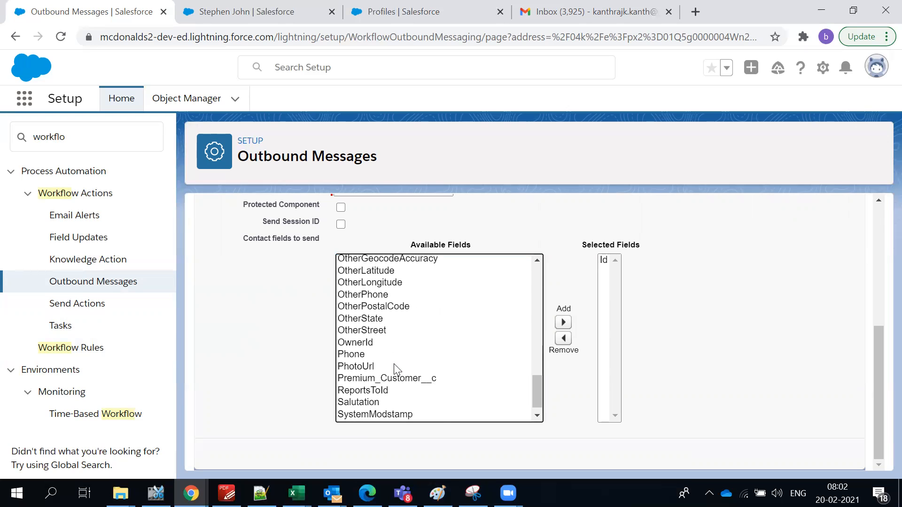
{"action": "scroll", "coordinate": [393, 364], "scroll_direction": "up", "scroll_amount": 4}
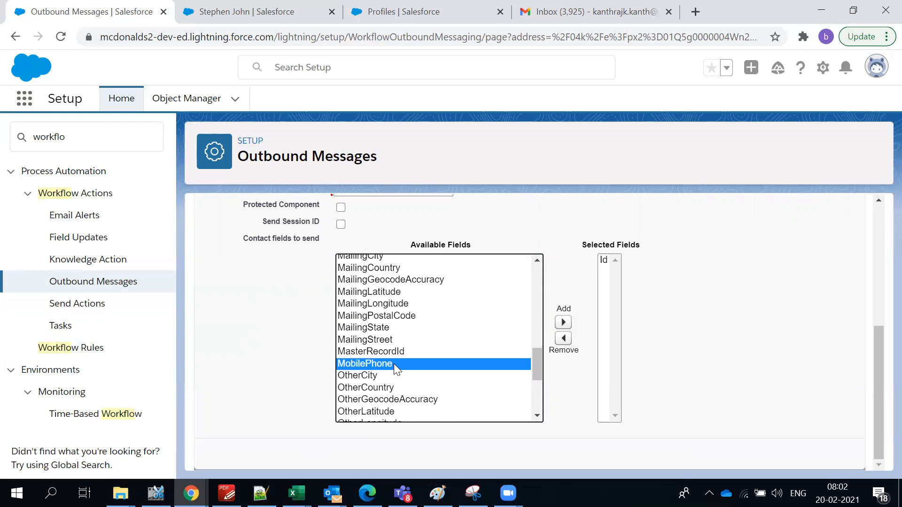
{"action": "scroll", "coordinate": [393, 364], "scroll_direction": "down", "scroll_amount": 5}
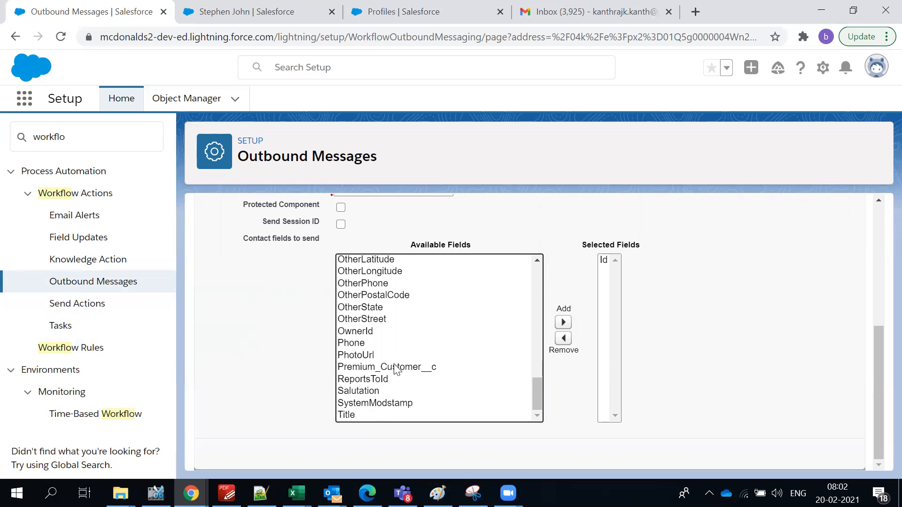
{"action": "left_click", "coordinate": [563, 322]}
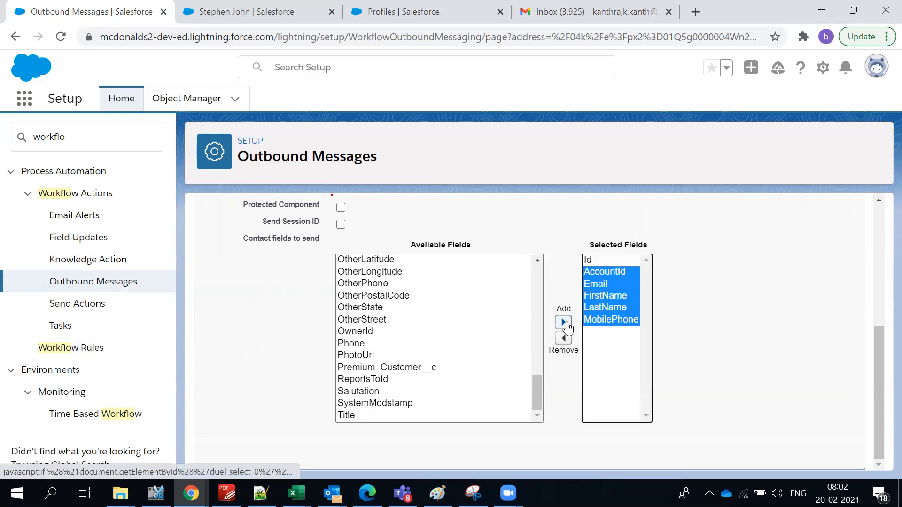
Verify Selected Fields lists Id, AccountId, Email, FirstName, LastName and MobilePhone.
{"action": "left_click", "coordinate": [650, 306]}
{"action": "scroll", "coordinate": [311, 305], "scroll_direction": "up", "scroll_amount": 2}
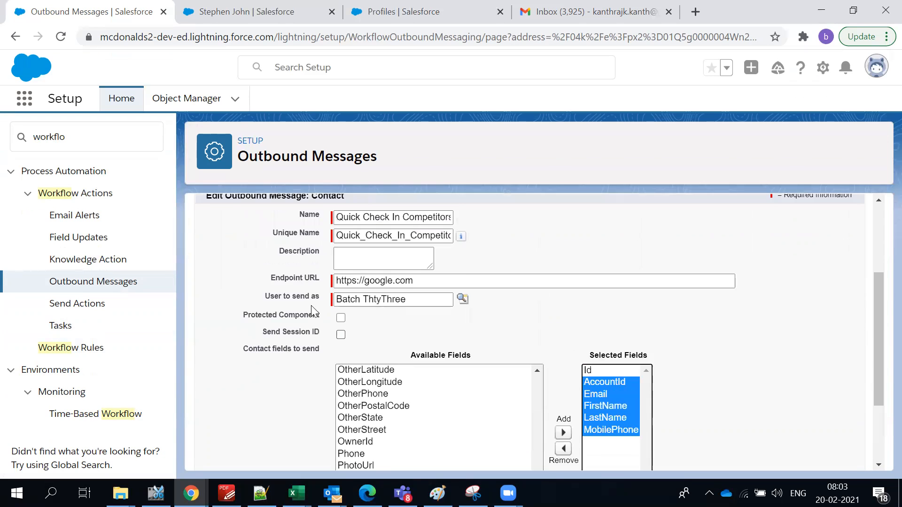
{"action": "scroll", "coordinate": [311, 310], "scroll_direction": "up", "scroll_amount": 1}
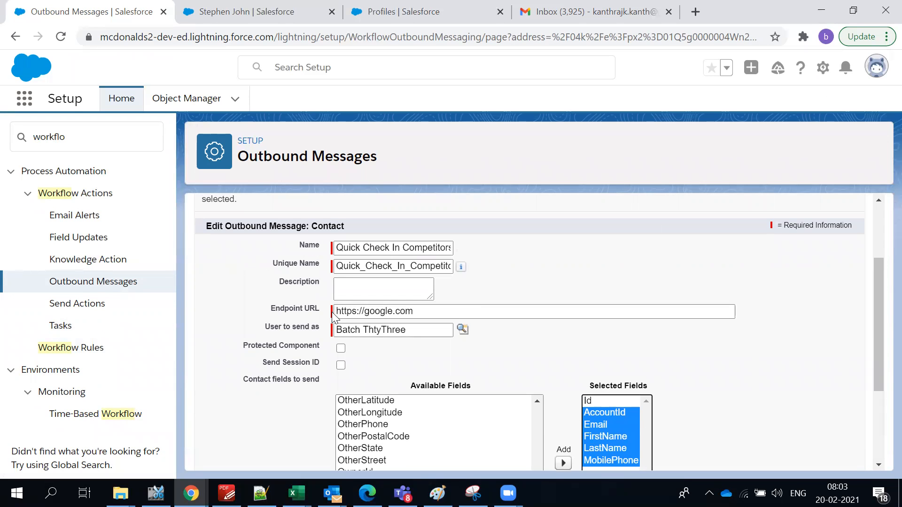
{"action": "left_click", "coordinate": [789, 367]}
{"action": "scroll", "coordinate": [768, 370], "scroll_direction": "down", "scroll_amount": 1}
{"action": "scroll", "coordinate": [645, 376], "scroll_direction": "down", "scroll_amount": 2}
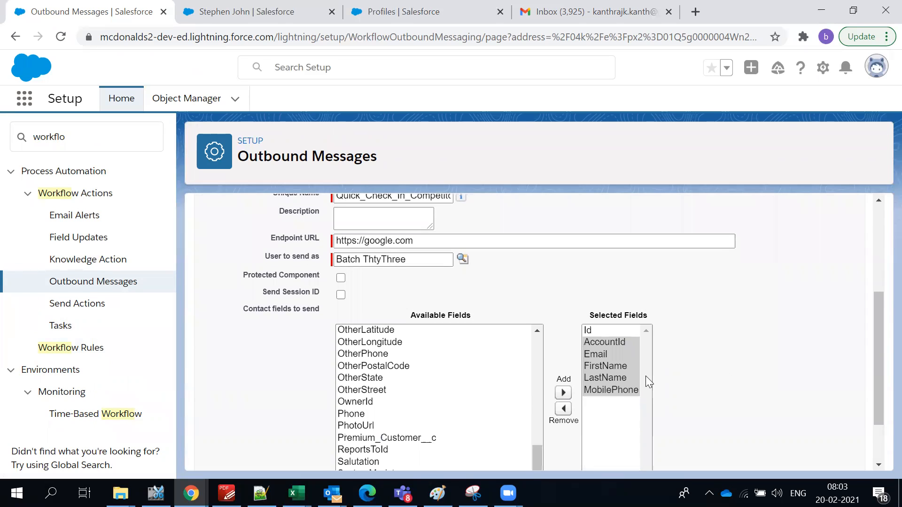
{"action": "left_click", "coordinate": [607, 362]}
{"action": "left_click", "coordinate": [609, 369]}
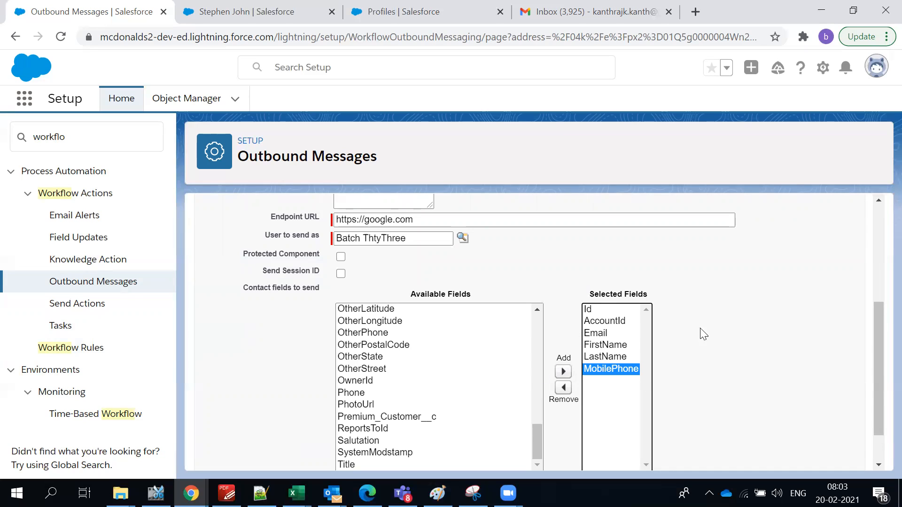
{"action": "left_click", "coordinate": [677, 345]}
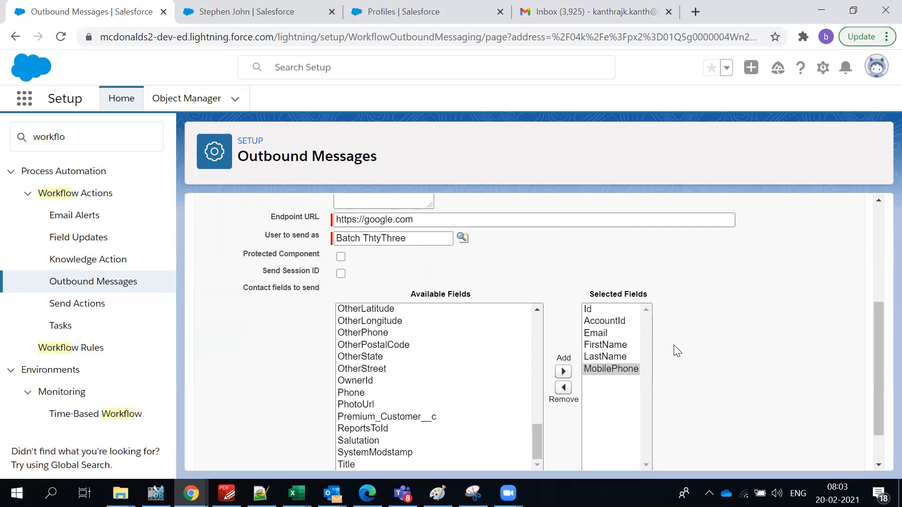
{"action": "scroll", "coordinate": [719, 348], "scroll_direction": "down", "scroll_amount": 1}
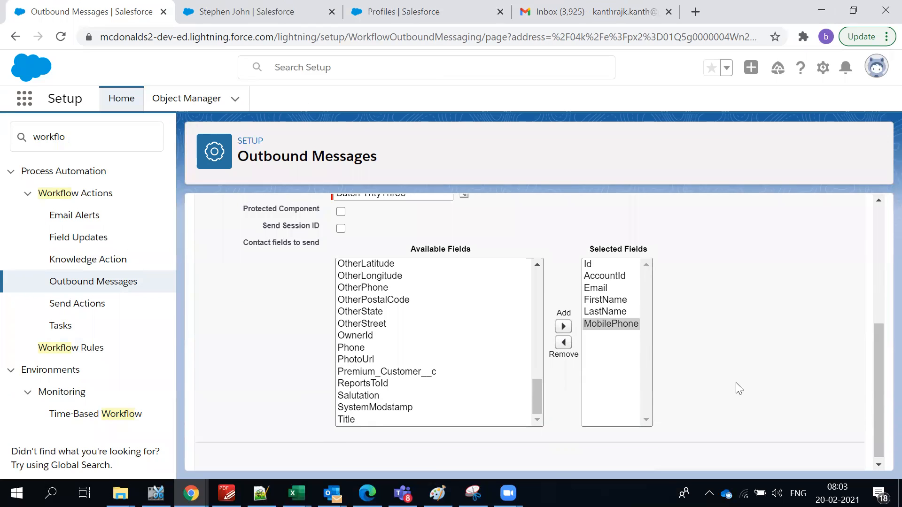
{"action": "scroll", "coordinate": [737, 388], "scroll_direction": "up", "scroll_amount": 5}
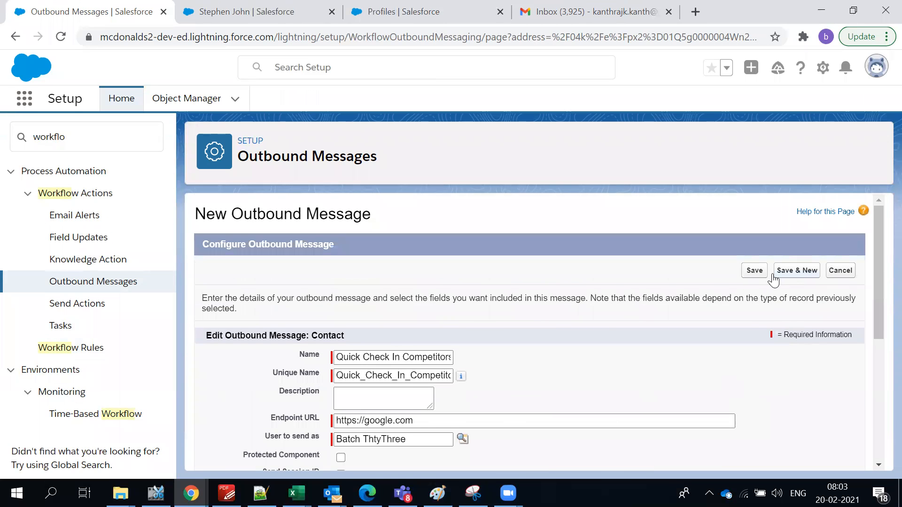
Save the outbound message and review the task and field update in Immediate Workflow Actions.
{"action": "left_click", "coordinate": [754, 271]}
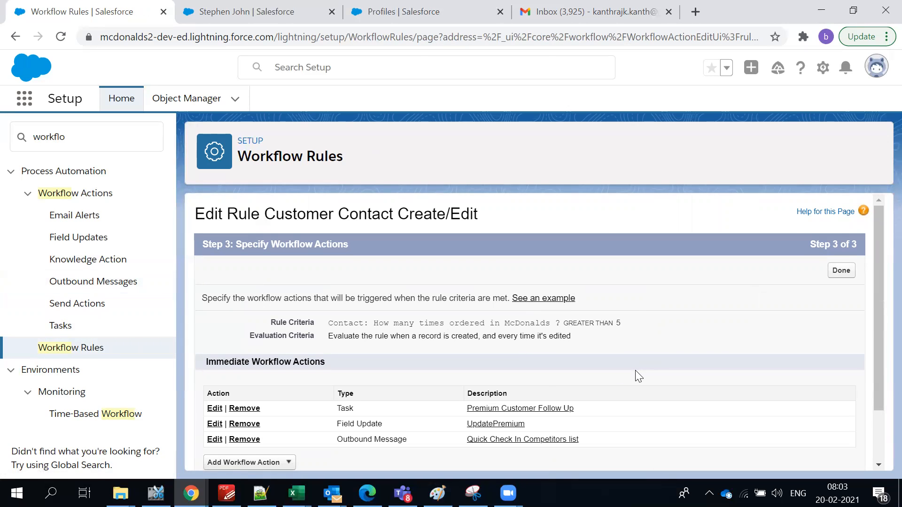
{"action": "scroll", "coordinate": [634, 373], "scroll_direction": "down", "scroll_amount": 1}
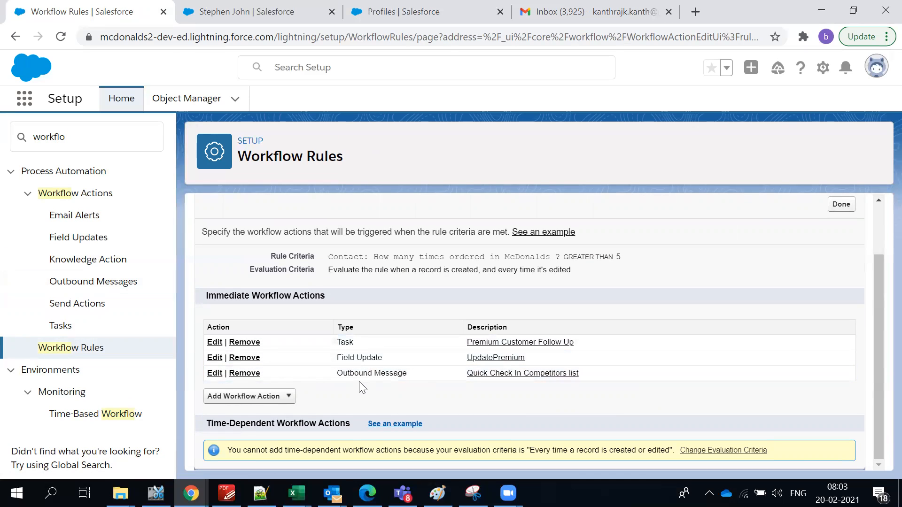
{"action": "left_click_drag", "start_coordinate": [570, 352], "coordinate": [398, 355]}
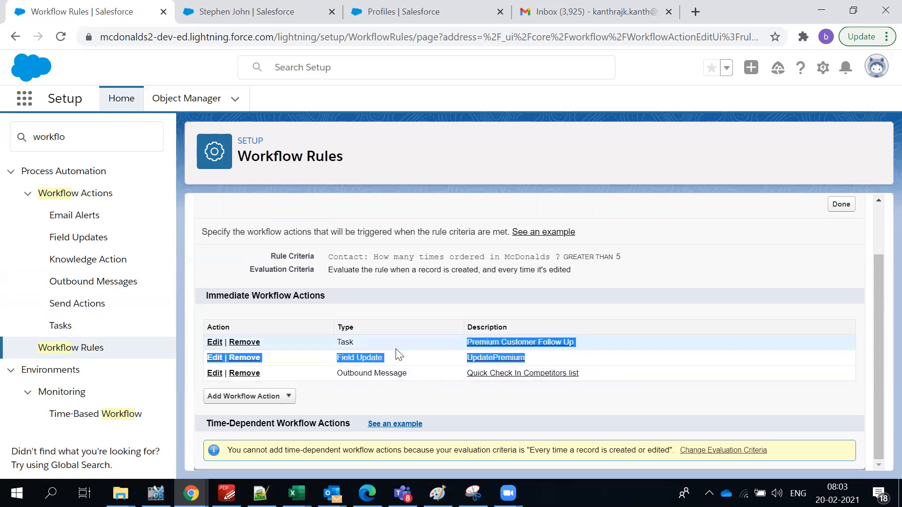
{"action": "left_click", "coordinate": [448, 323]}
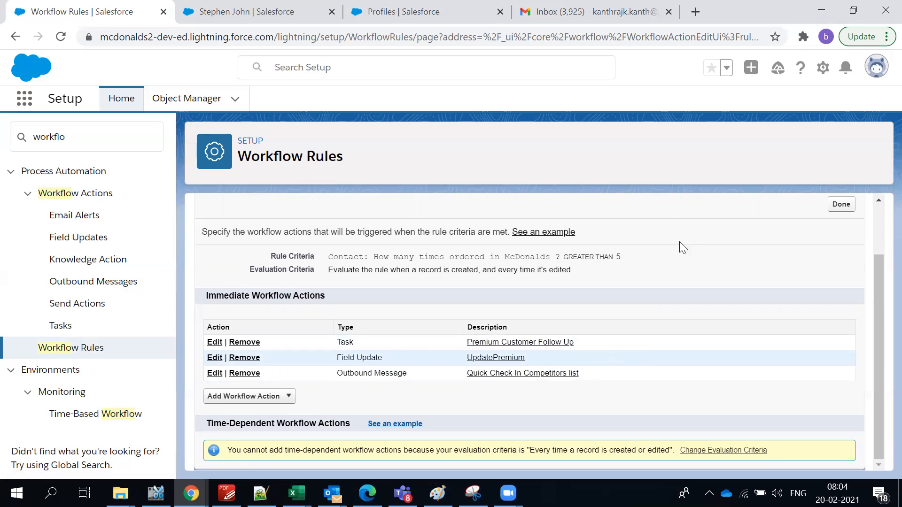
Review the rule's evaluation criteria, then open the Add Workflow Action list.
{"action": "triple_click", "coordinate": [407, 271]}
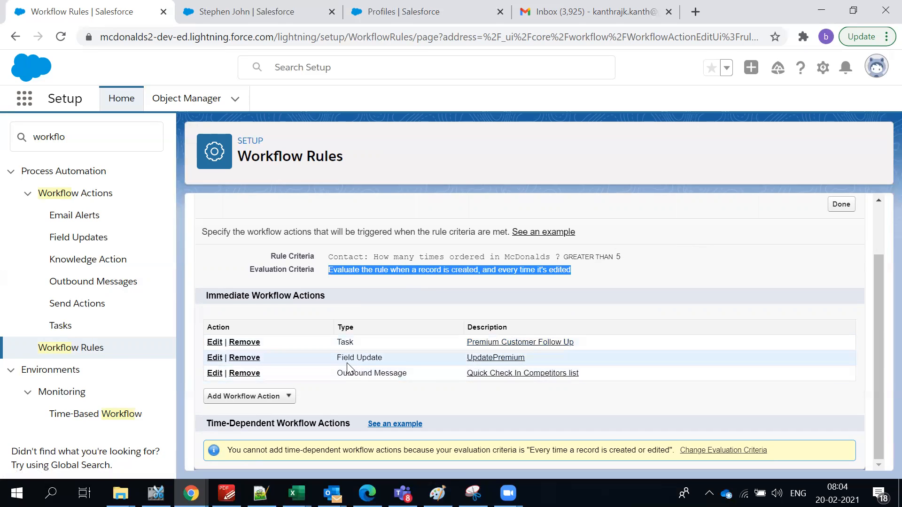
{"action": "left_click", "coordinate": [423, 393]}
{"action": "left_click_drag", "start_coordinate": [420, 387], "coordinate": [444, 387]}
{"action": "left_click", "coordinate": [623, 375]}
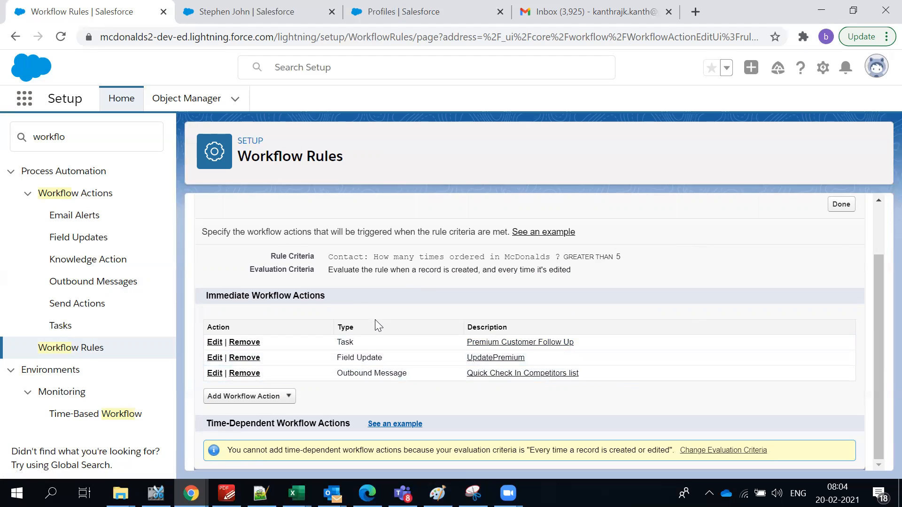
{"action": "left_click", "coordinate": [288, 398]}
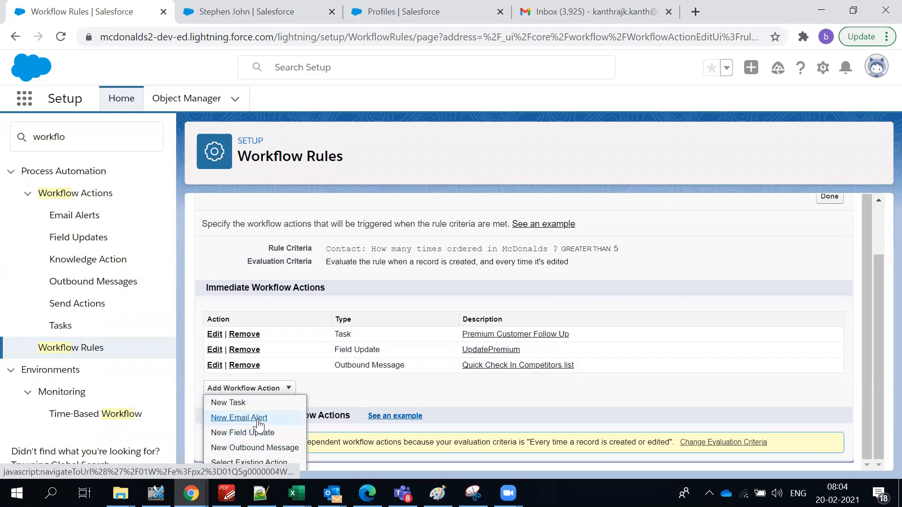
{"action": "left_click", "coordinate": [390, 307]}
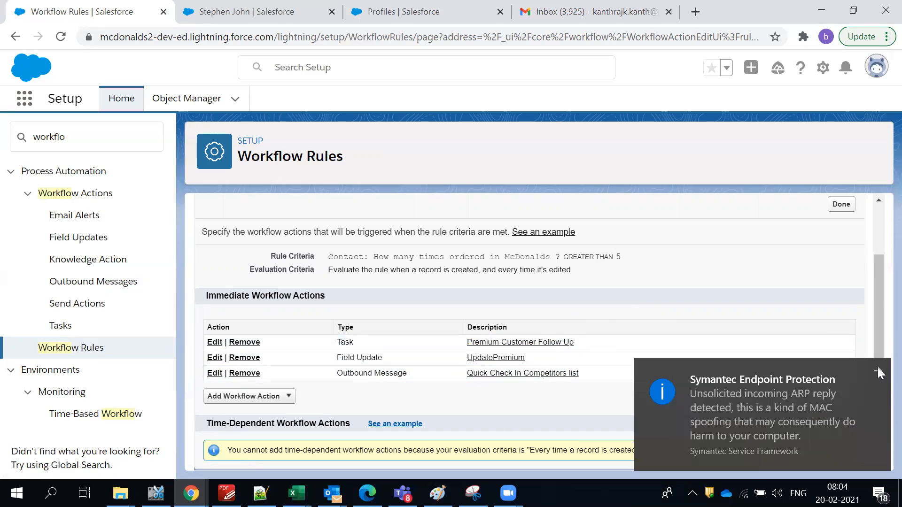
{"action": "left_click", "coordinate": [879, 370]}
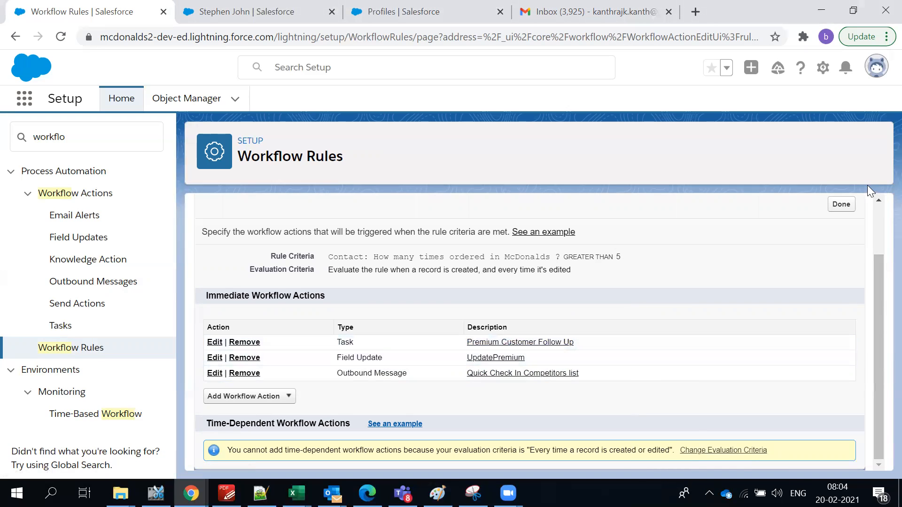
{"action": "left_click", "coordinate": [841, 204]}
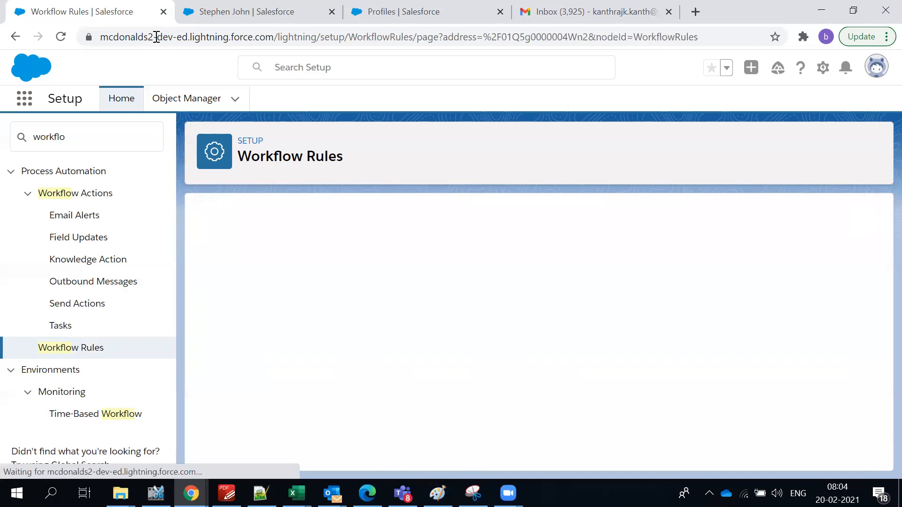
{"action": "scroll", "coordinate": [480, 301], "scroll_direction": "down", "scroll_amount": 3}
{"action": "scroll", "coordinate": [480, 302], "scroll_direction": "up", "scroll_amount": 3}
{"action": "left_click", "coordinate": [521, 271]}
{"action": "scroll", "coordinate": [244, 287], "scroll_direction": "down", "scroll_amount": 3}
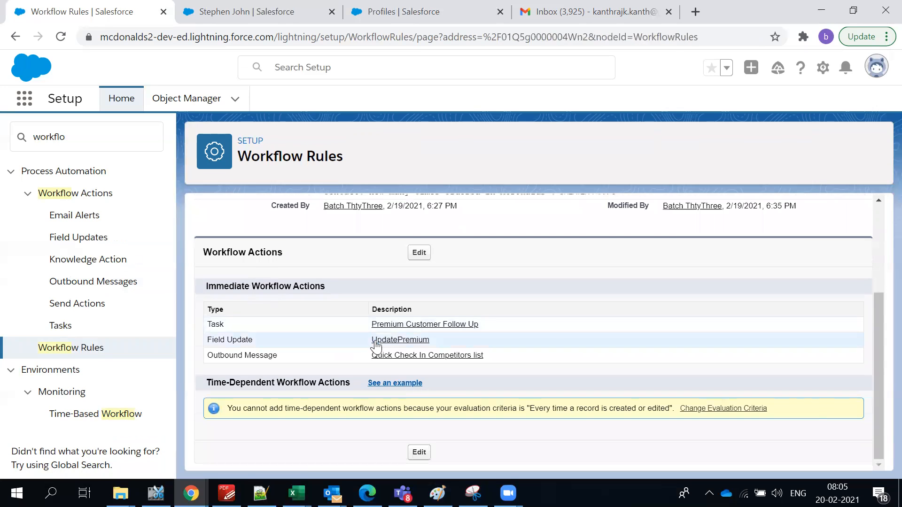
{"action": "scroll", "coordinate": [375, 343], "scroll_direction": "up", "scroll_amount": 3}
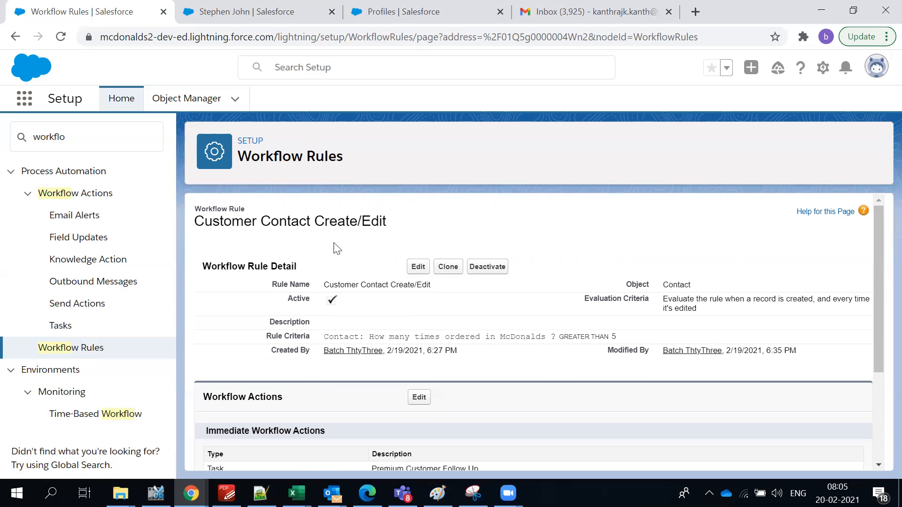
{"action": "double_click", "coordinate": [296, 221]}
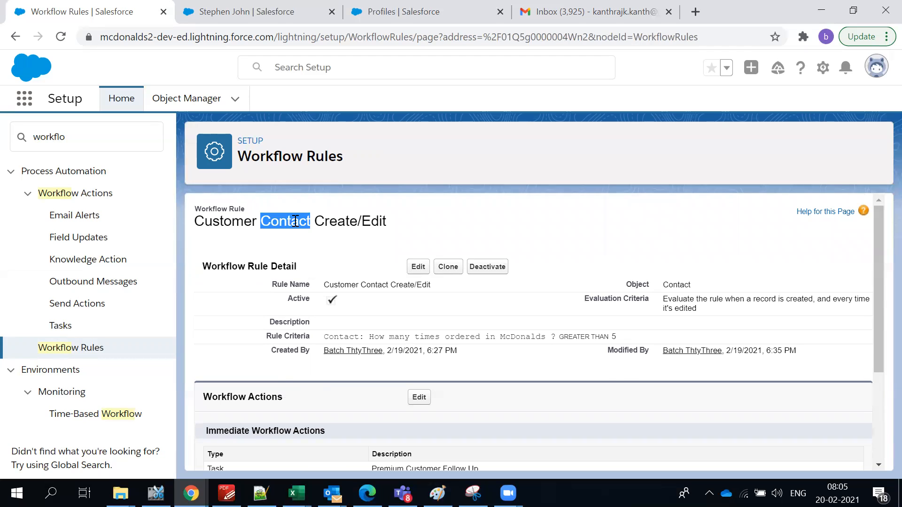
{"action": "left_click", "coordinate": [327, 219]}
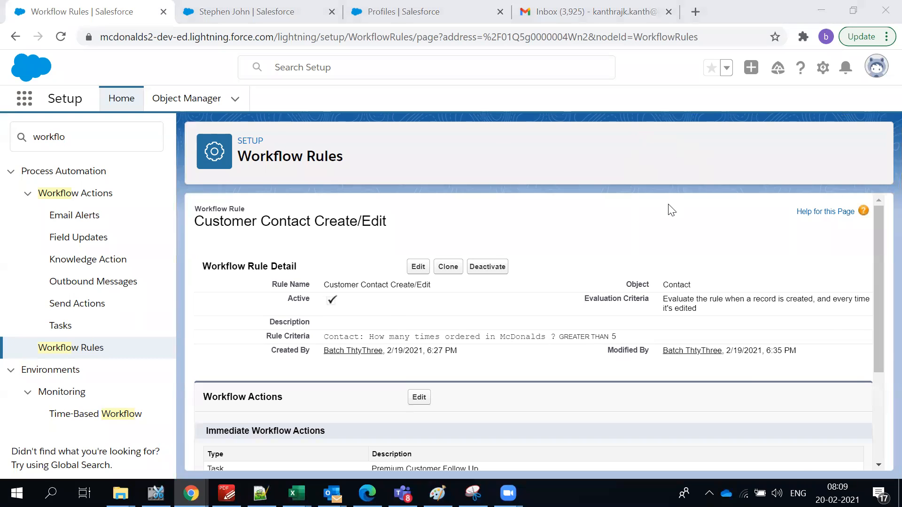
{"action": "key", "text": "alt+Tab"}
{"action": "key", "text": "alt+Tab"}
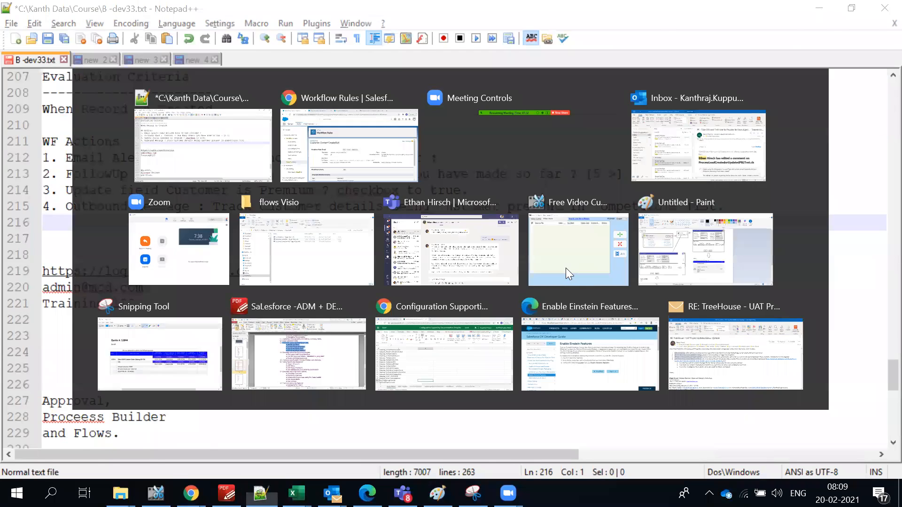
Look over the rule's workflow actions, then switch to the customer contact record's tab.
{"action": "scroll", "coordinate": [566, 274], "scroll_direction": "down", "scroll_amount": 2}
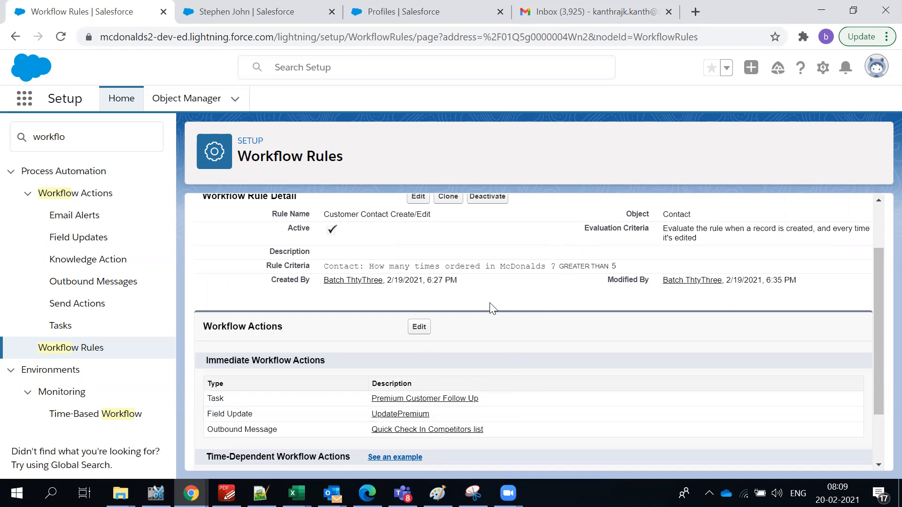
{"action": "scroll", "coordinate": [490, 308], "scroll_direction": "up", "scroll_amount": 3}
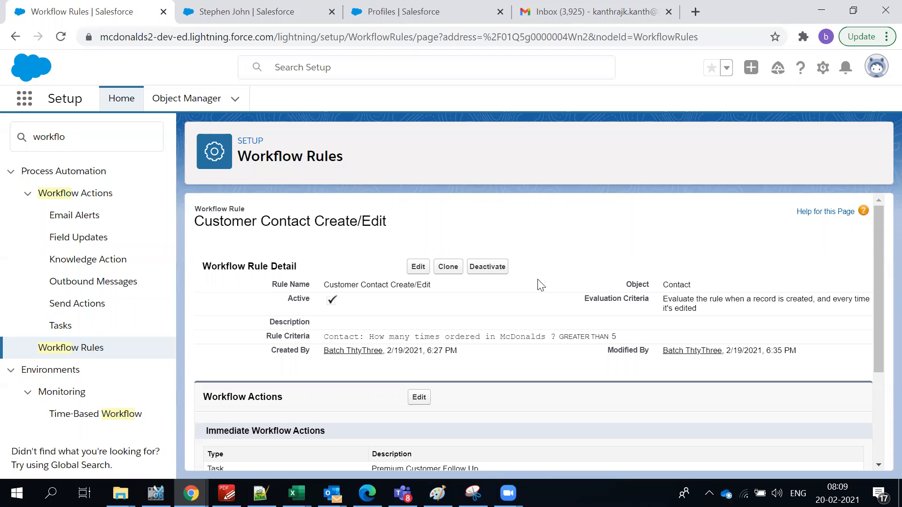
{"action": "scroll", "coordinate": [537, 284], "scroll_direction": "down", "scroll_amount": 3}
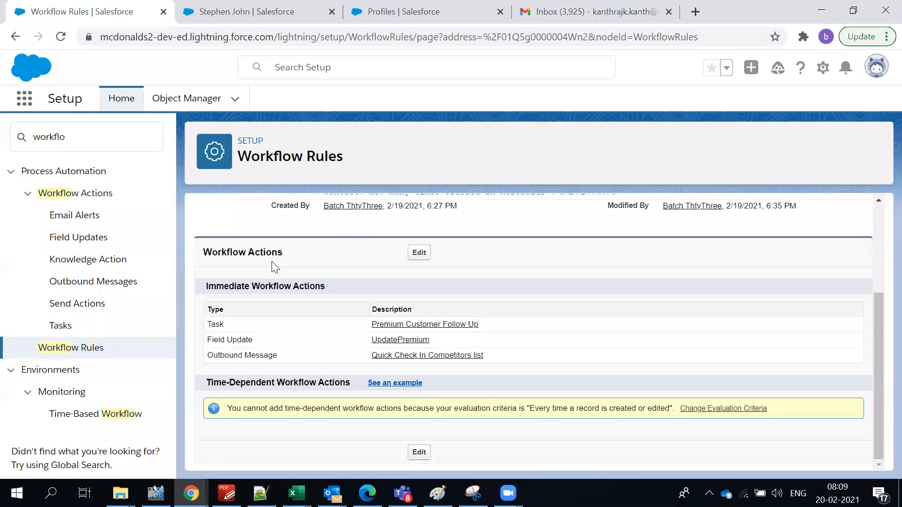
{"action": "scroll", "coordinate": [376, 441], "scroll_direction": "up", "scroll_amount": 3}
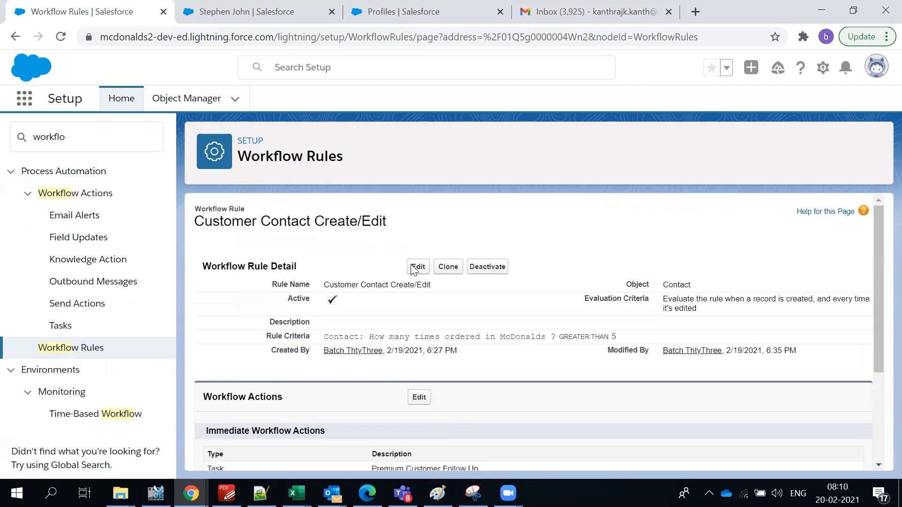
{"action": "left_click", "coordinate": [251, 13]}
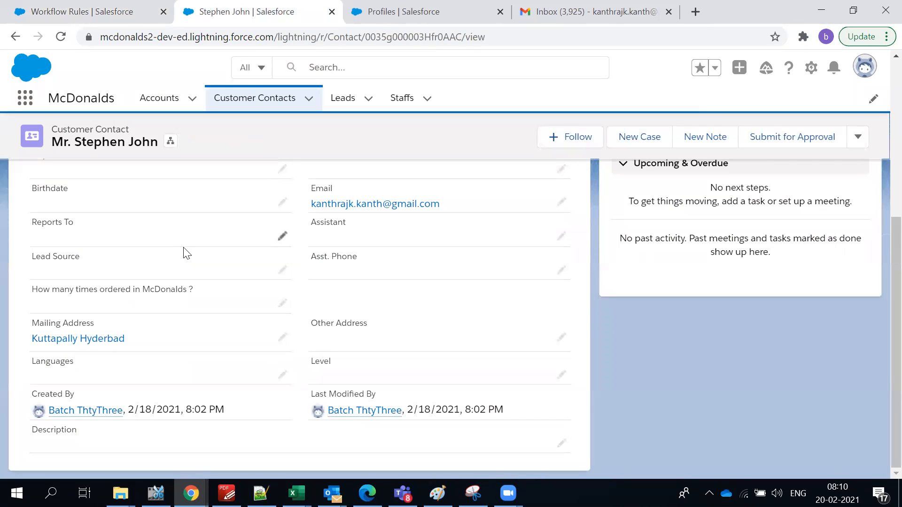
Reload the contact record to drop the started edit, and show its Details tab.
{"action": "left_click", "coordinate": [282, 304]}
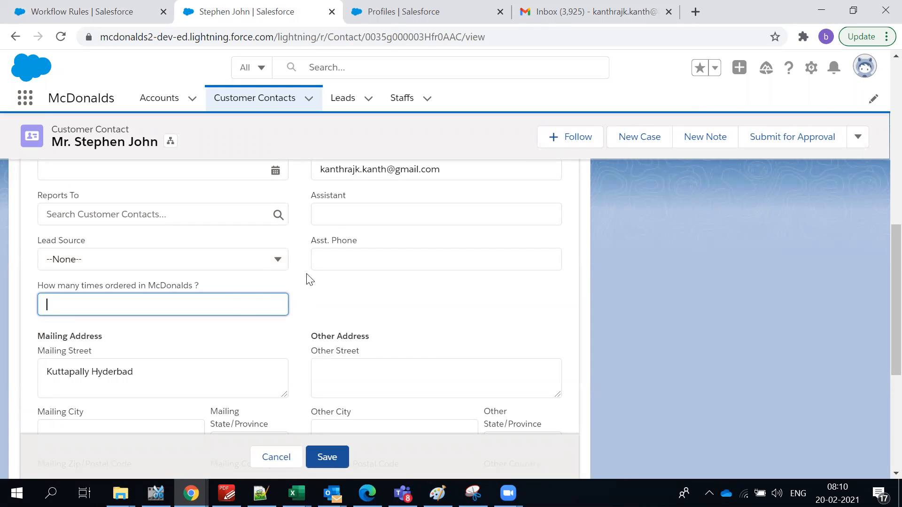
{"action": "key", "text": "F5"}
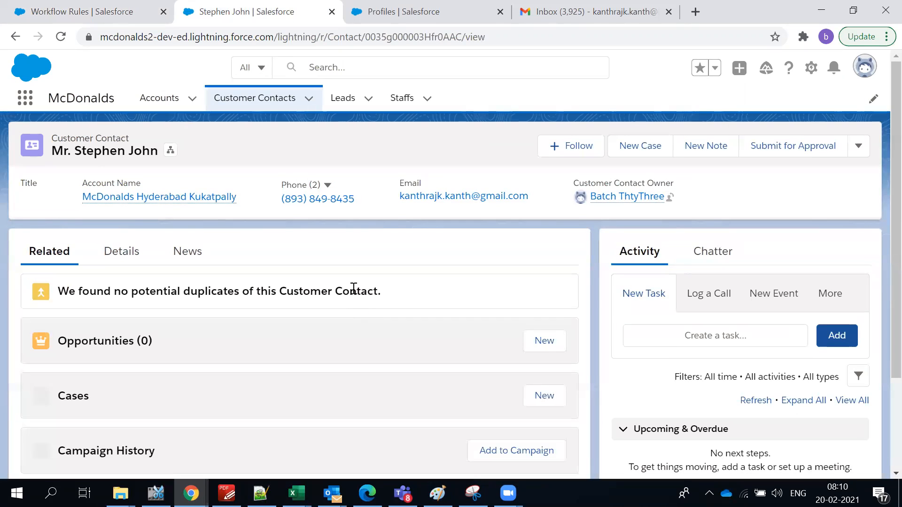
{"action": "scroll", "coordinate": [253, 182], "scroll_direction": "down", "scroll_amount": 1}
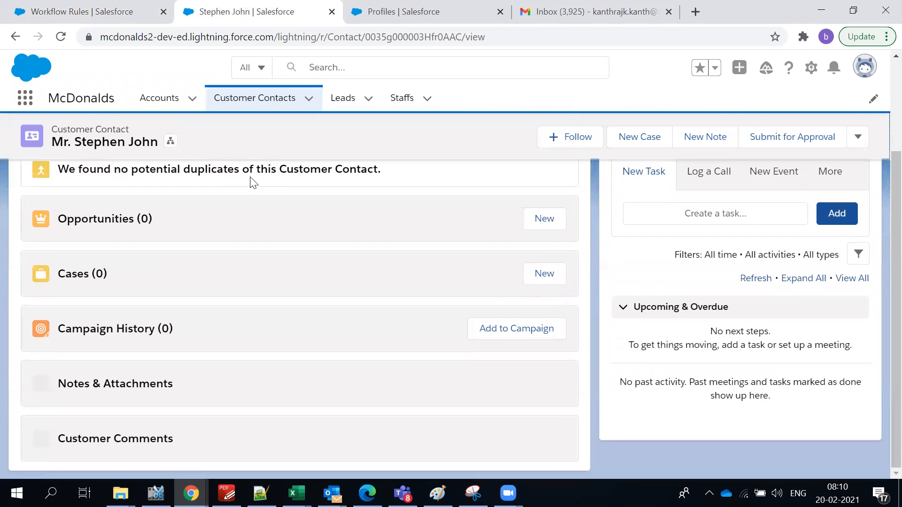
{"action": "scroll", "coordinate": [250, 265], "scroll_direction": "up", "scroll_amount": 3}
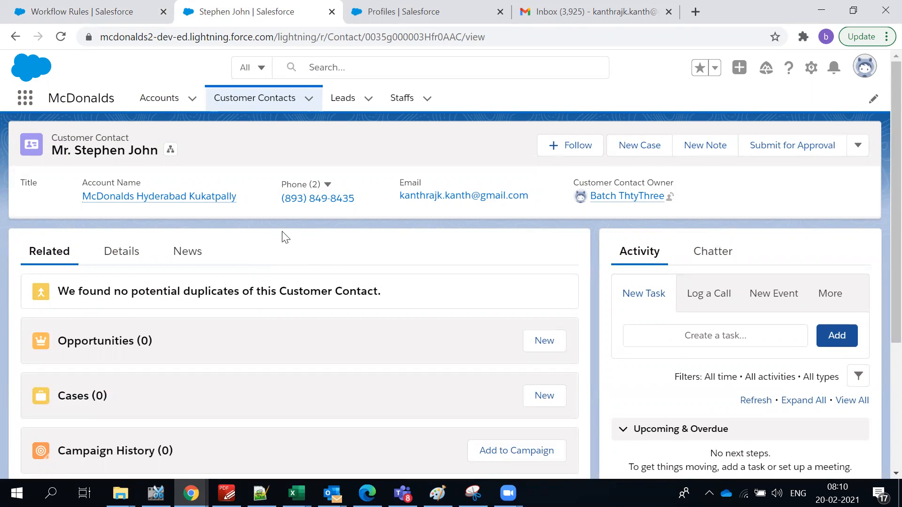
{"action": "left_click", "coordinate": [126, 251]}
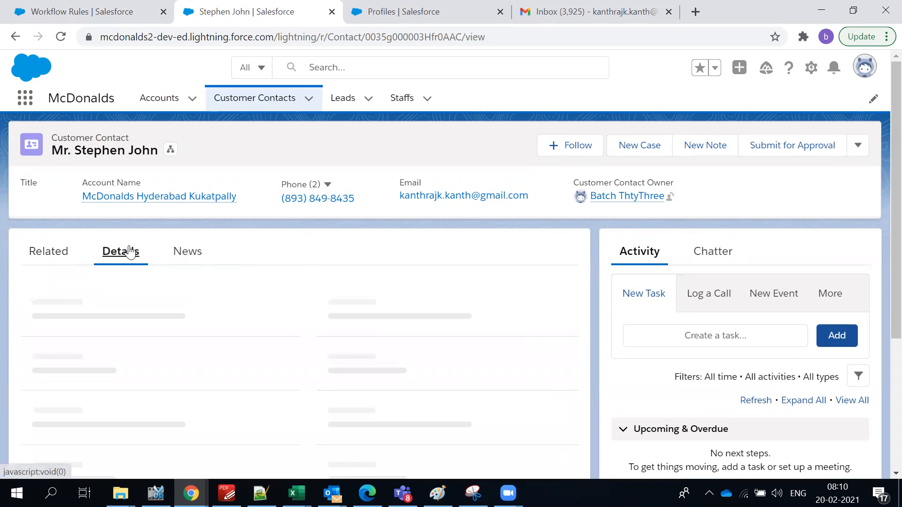
Enter 7 in the contact's 'How many times ordered in McDonalds ?' field.
{"action": "scroll", "coordinate": [299, 258], "scroll_direction": "down", "scroll_amount": 5}
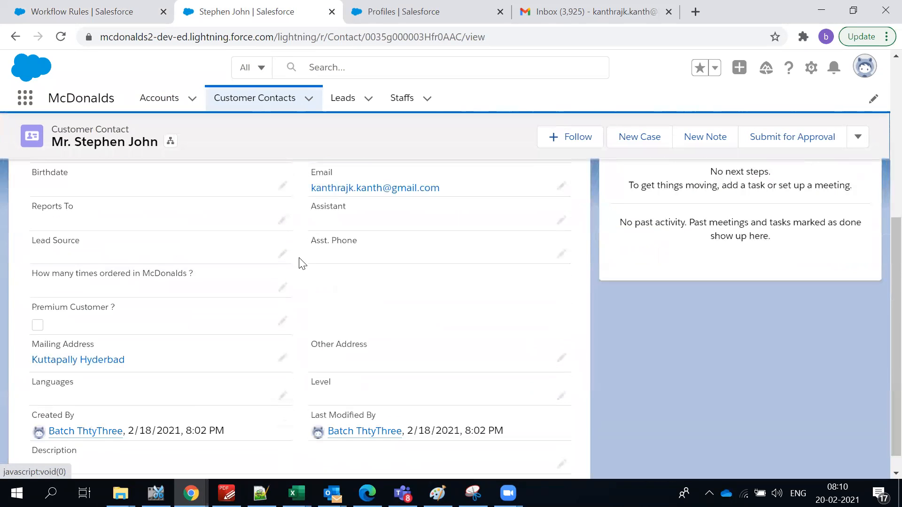
{"action": "scroll", "coordinate": [298, 262], "scroll_direction": "down", "scroll_amount": 1}
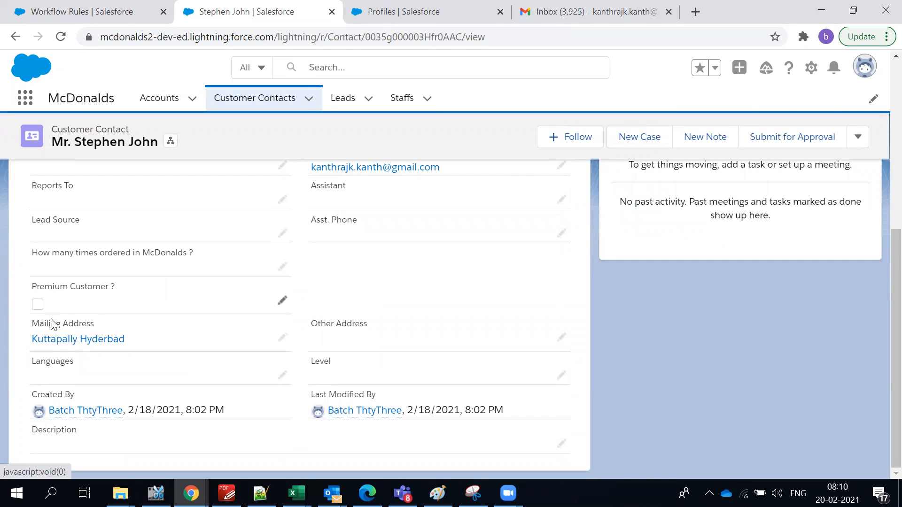
{"action": "left_click", "coordinate": [281, 266]}
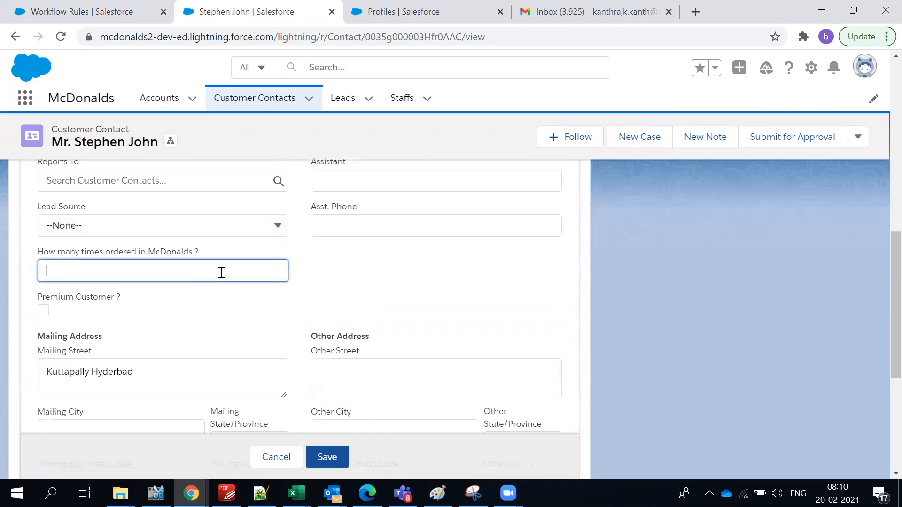
{"action": "type", "text": "7"}
{"action": "left_click", "coordinate": [348, 276]}
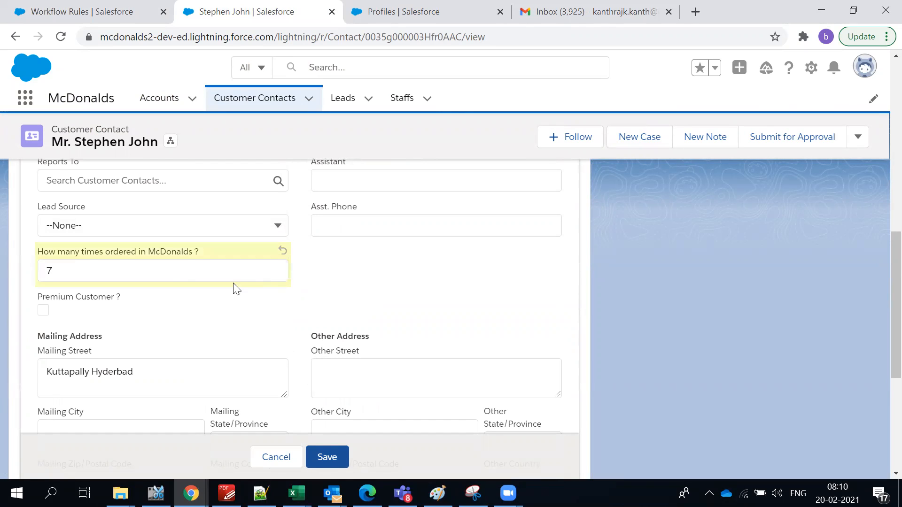
{"action": "scroll", "coordinate": [357, 284], "scroll_direction": "up", "scroll_amount": 3}
{"action": "scroll", "coordinate": [280, 261], "scroll_direction": "up", "scroll_amount": 5}
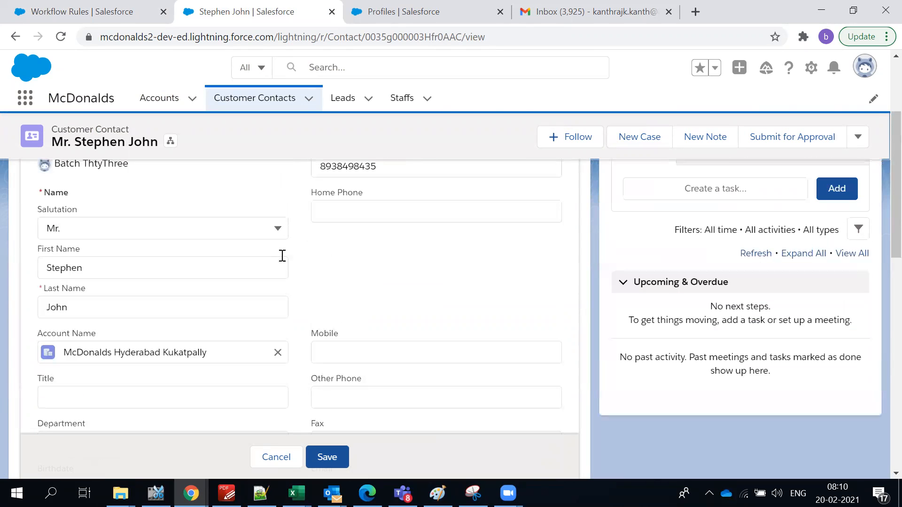
{"action": "scroll", "coordinate": [102, 314], "scroll_direction": "down", "scroll_amount": 9}
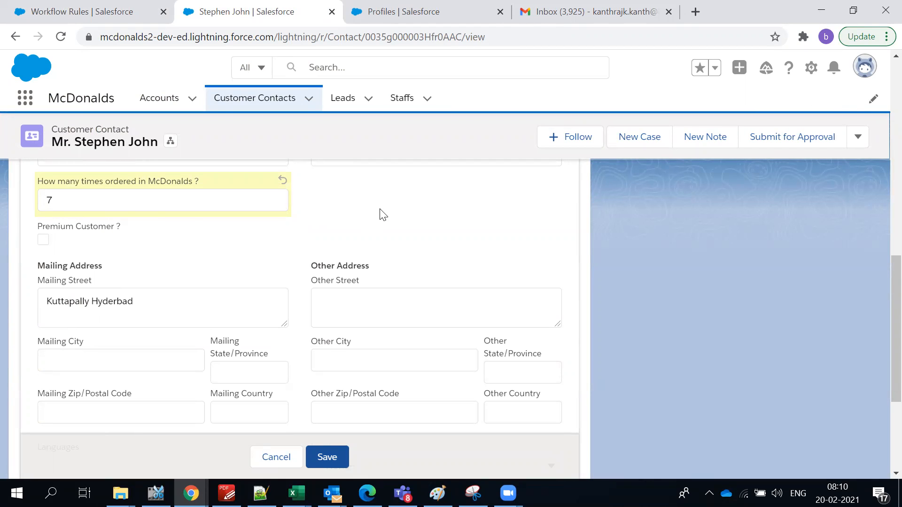
Save the contact and confirm its McDonalds order count is 7.
{"action": "left_click", "coordinate": [339, 455]}
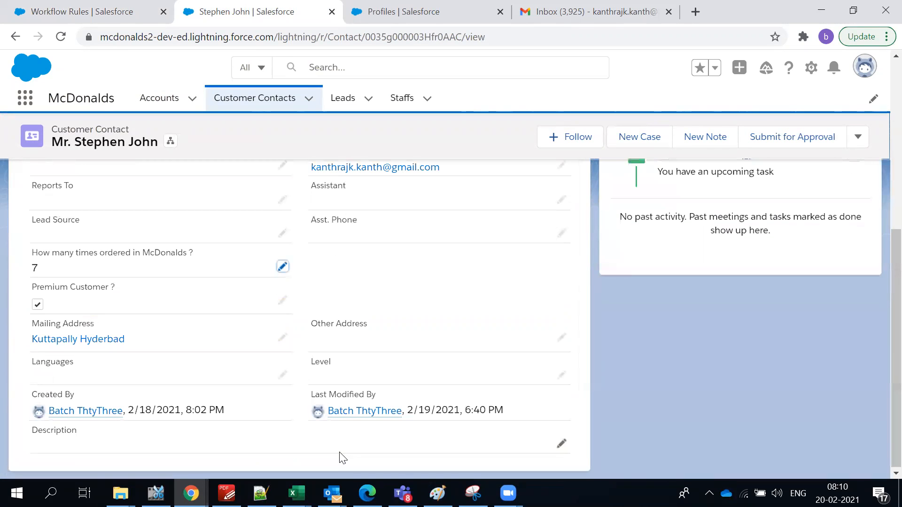
{"action": "left_click_drag", "start_coordinate": [28, 257], "coordinate": [56, 315]}
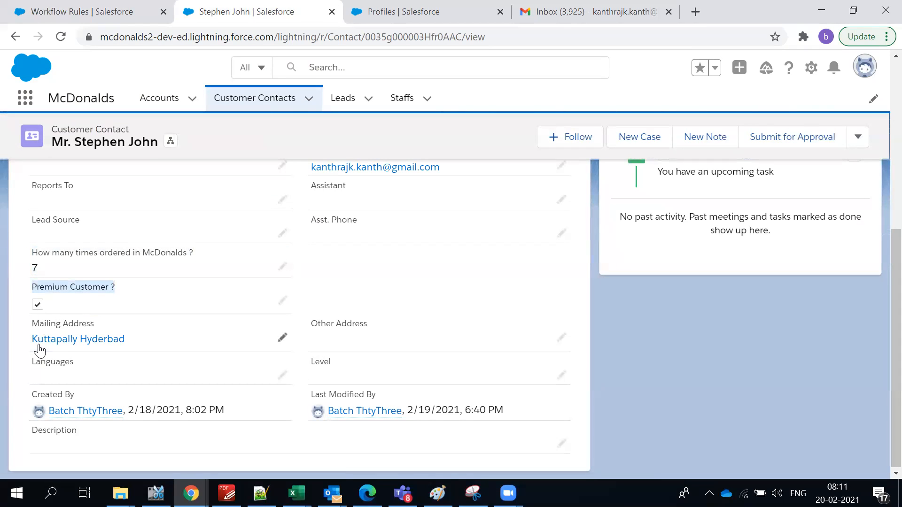
{"action": "left_click", "coordinate": [344, 282]}
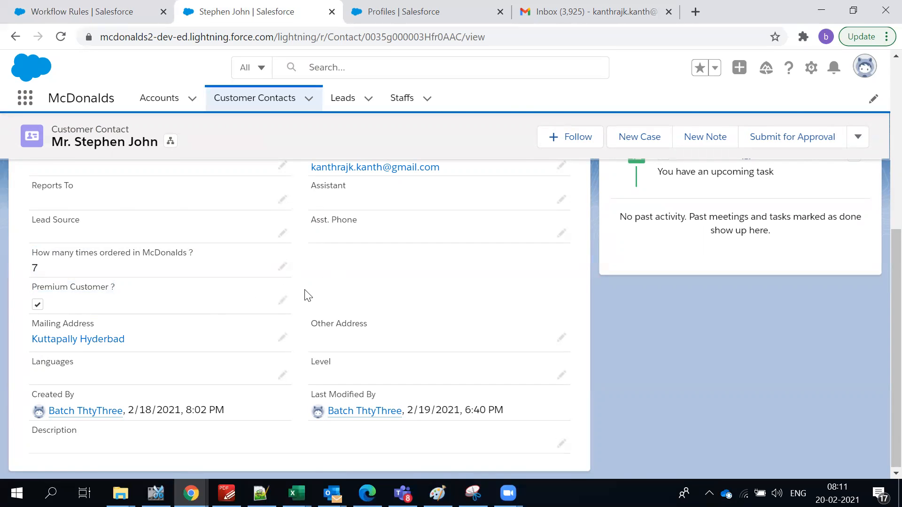
{"action": "scroll", "coordinate": [307, 295], "scroll_direction": "up", "scroll_amount": 3}
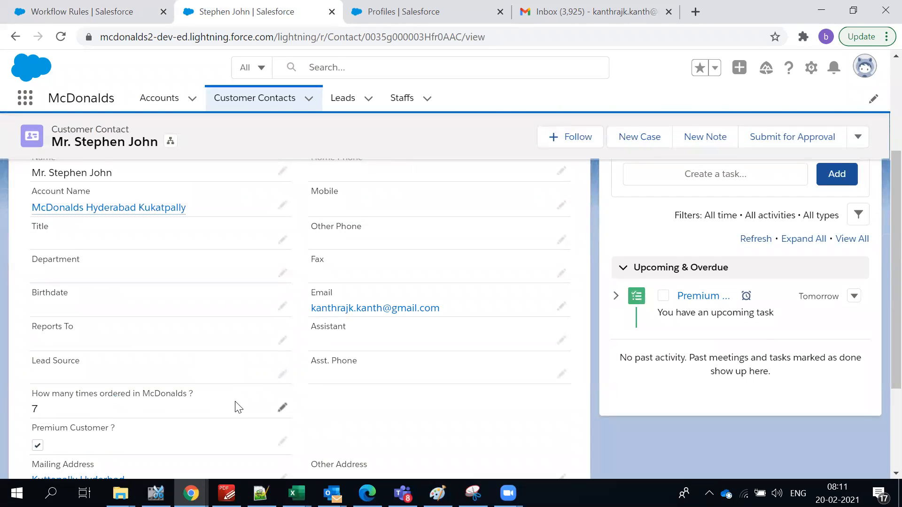
{"action": "scroll", "coordinate": [239, 407], "scroll_direction": "down", "scroll_amount": 3}
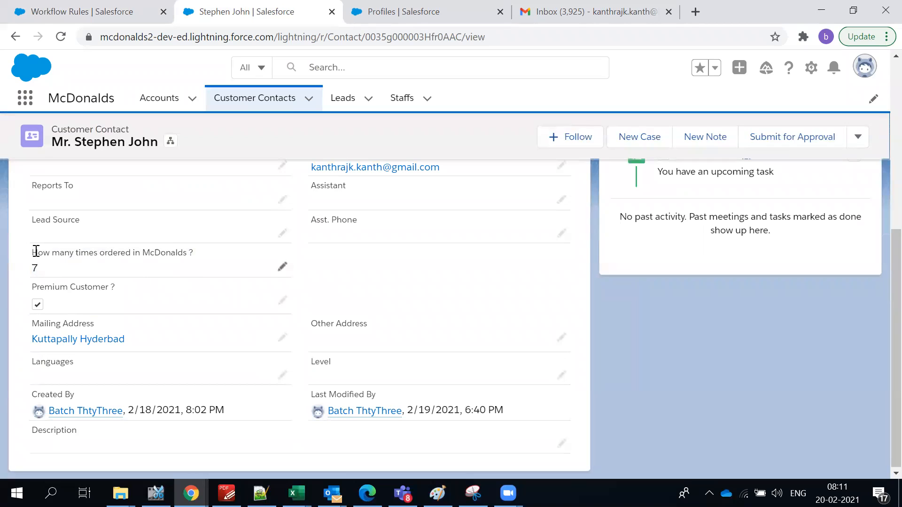
{"action": "triple_click", "coordinate": [117, 255]}
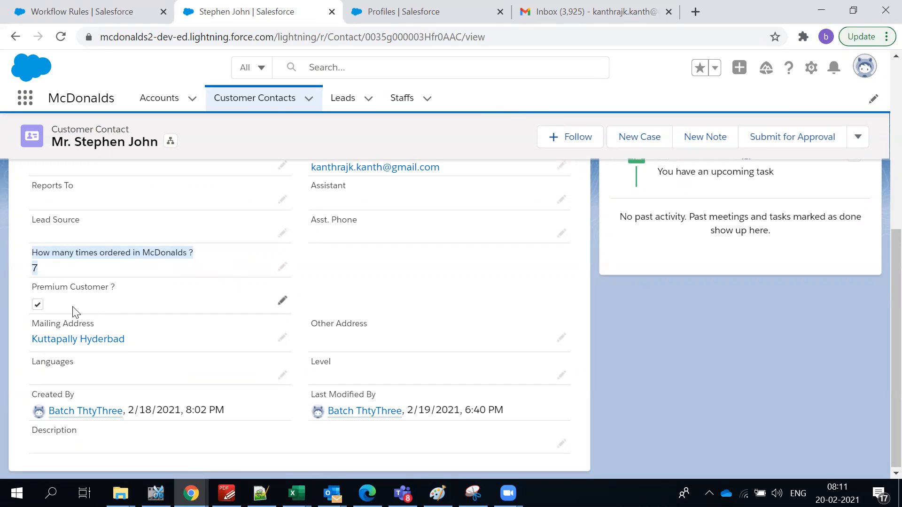
Open Outbound Messages delivery status via a Quick Find search for 'outtbound', then view the course outline PDF.
{"action": "left_click", "coordinate": [106, 12]}
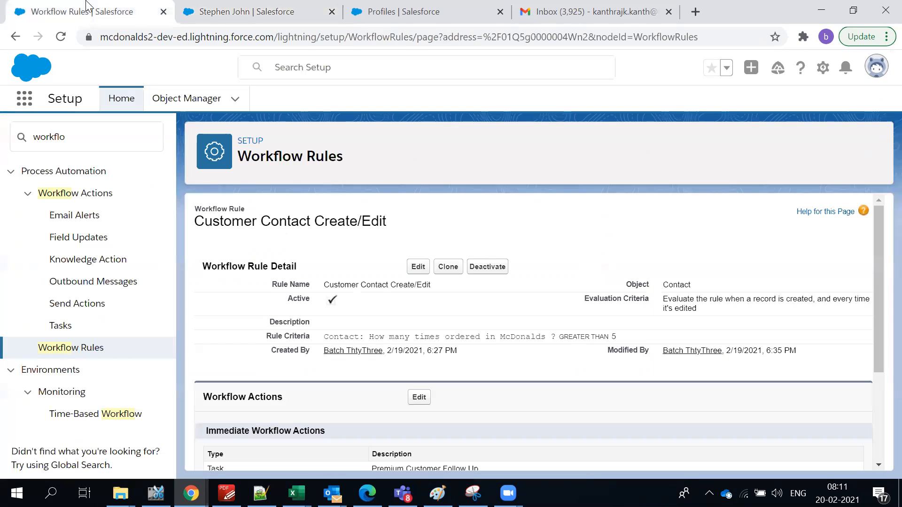
{"action": "left_click", "coordinate": [402, 16]}
{"action": "scroll", "coordinate": [113, 173], "scroll_direction": "up", "scroll_amount": 5}
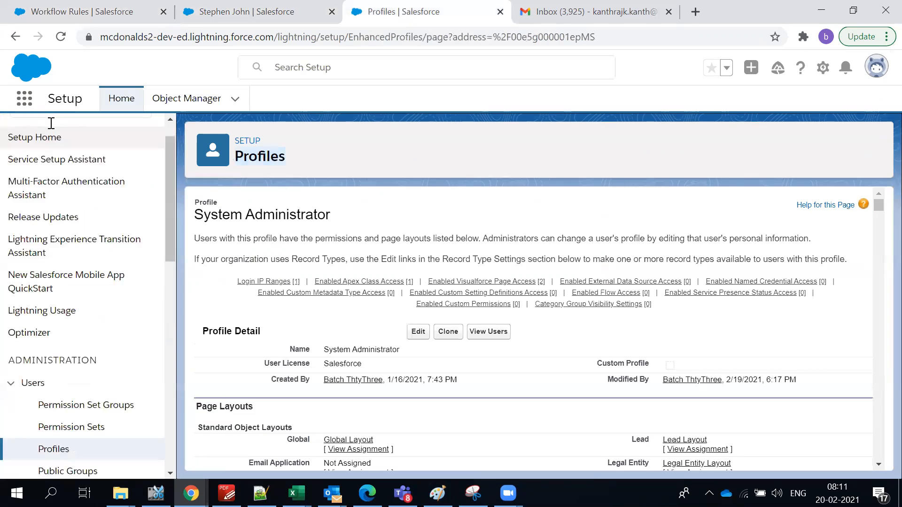
{"action": "left_click", "coordinate": [48, 137]}
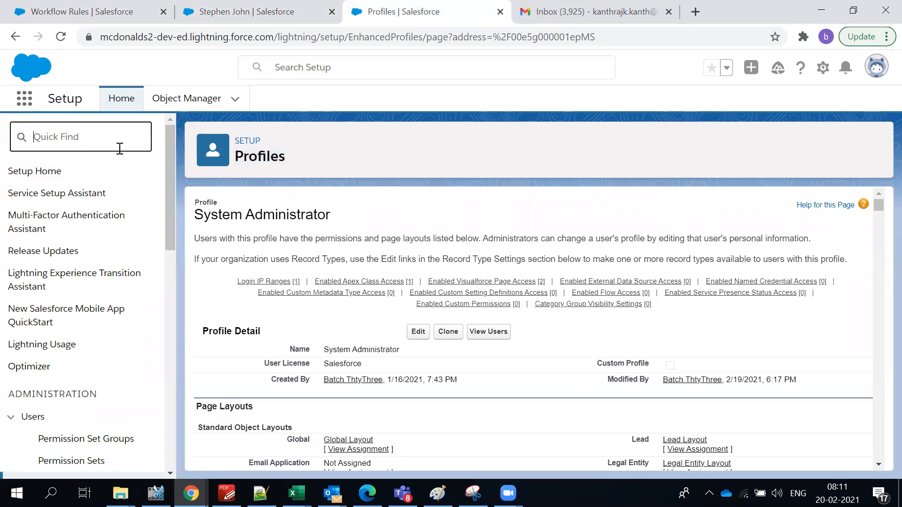
{"action": "type", "text": "outt"}
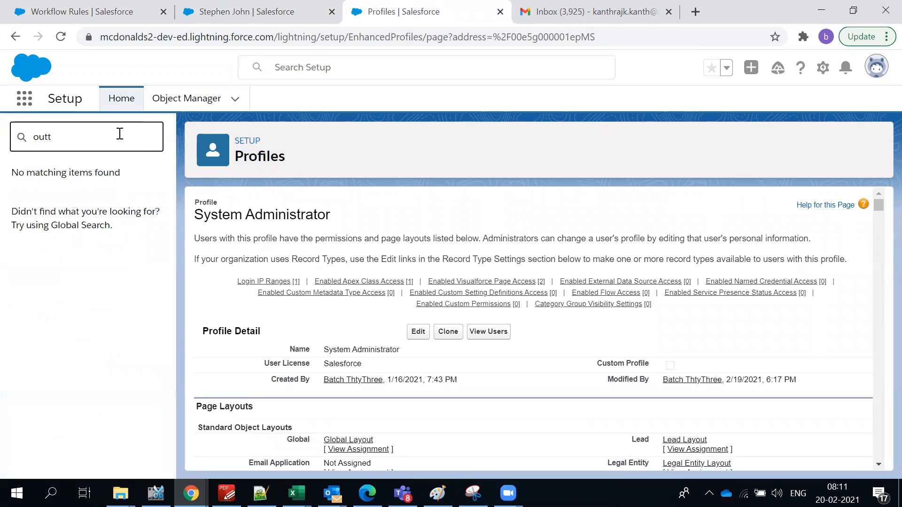
{"action": "key", "text": "BackSpace"}
{"action": "type", "text": "bo"}
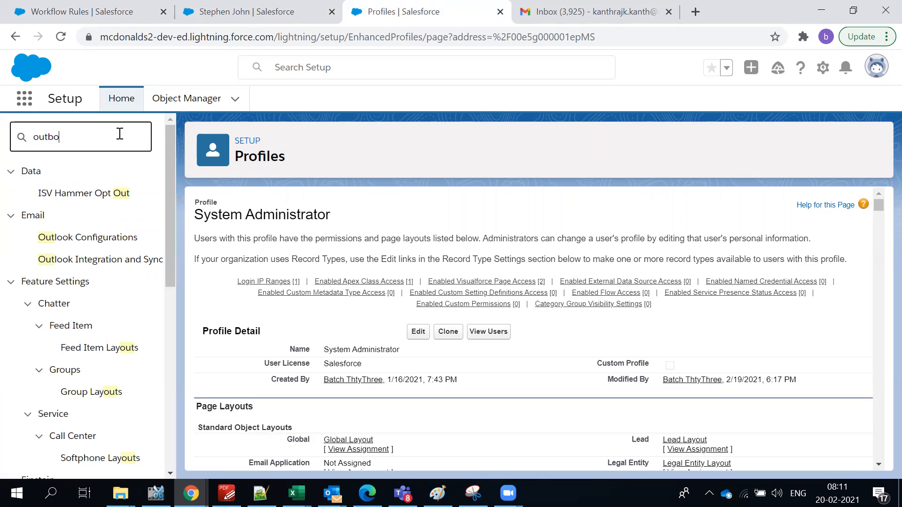
{"action": "type", "text": "und"}
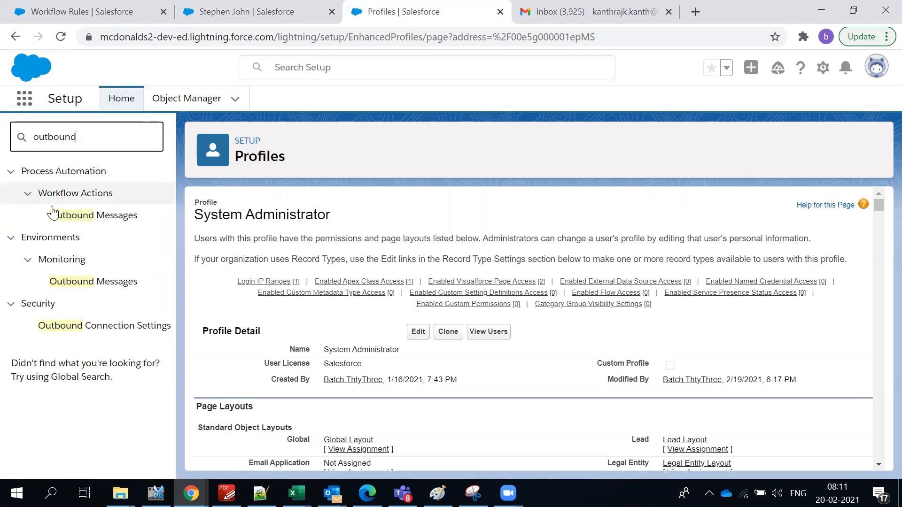
{"action": "left_click", "coordinate": [83, 285]}
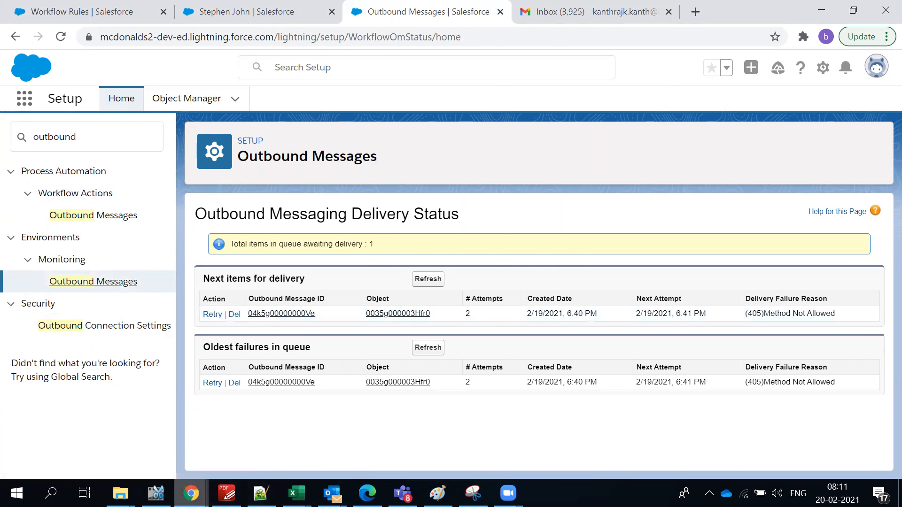
{"action": "left_click", "coordinate": [227, 494]}
{"action": "scroll", "coordinate": [396, 408], "scroll_direction": "down", "scroll_amount": 7}
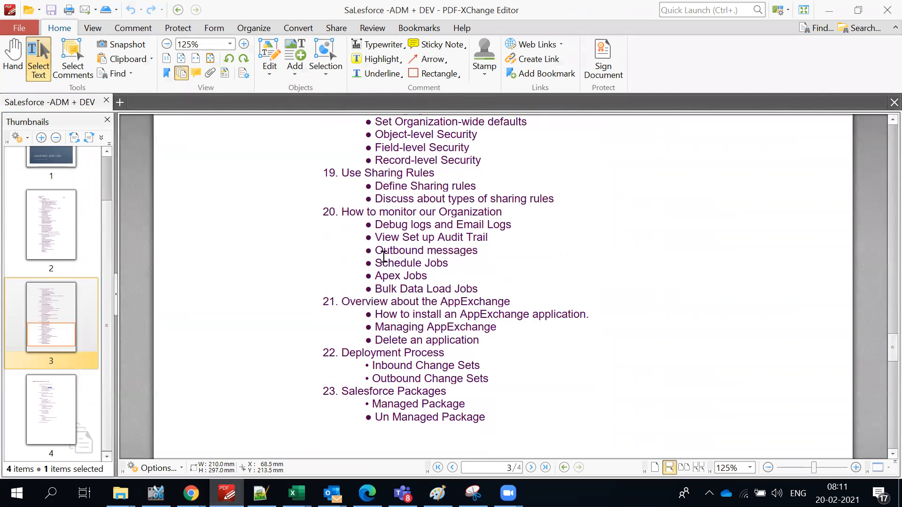
Highlight the Outbound messages topic under section 20 of the outline, then return to Salesforce.
{"action": "left_click_drag", "start_coordinate": [378, 288], "coordinate": [480, 291]}
{"action": "left_click_drag", "start_coordinate": [375, 237], "coordinate": [569, 237]}
{"action": "left_click", "coordinate": [408, 257]}
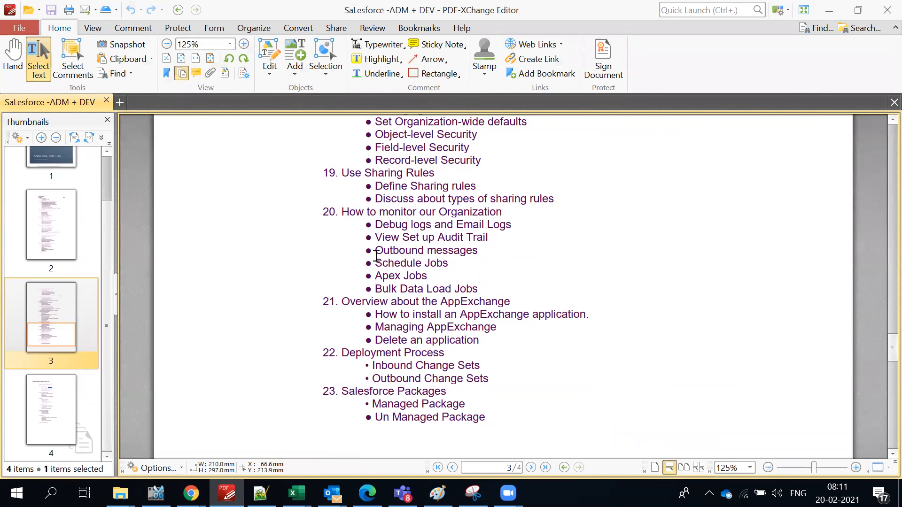
{"action": "left_click_drag", "start_coordinate": [379, 251], "coordinate": [496, 251]}
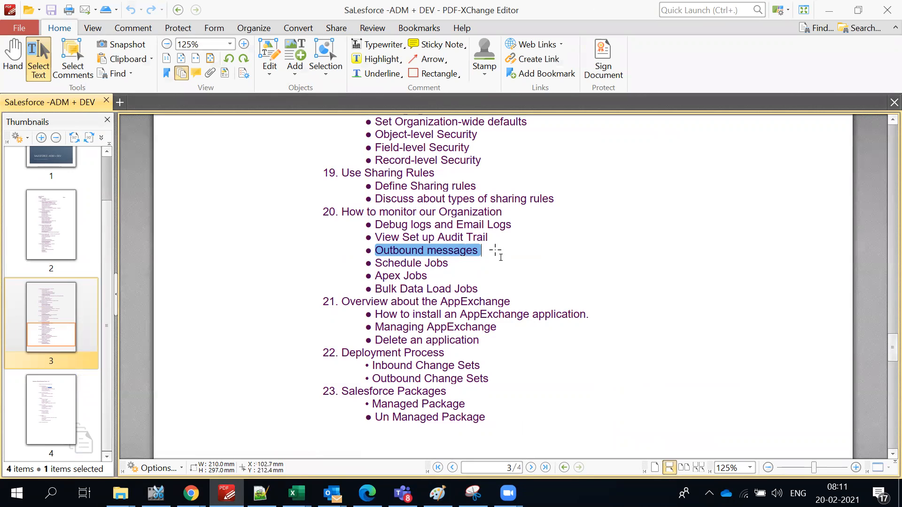
{"action": "key", "text": "alt+Tab"}
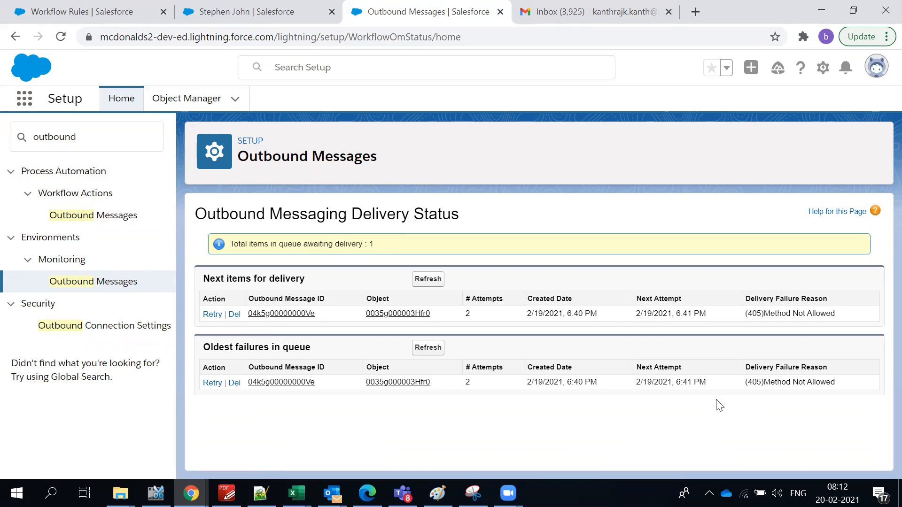
Open the queued Quick Check In Competitors list message and highlight its name, Contact object and endpoint.
{"action": "left_click", "coordinate": [285, 313]}
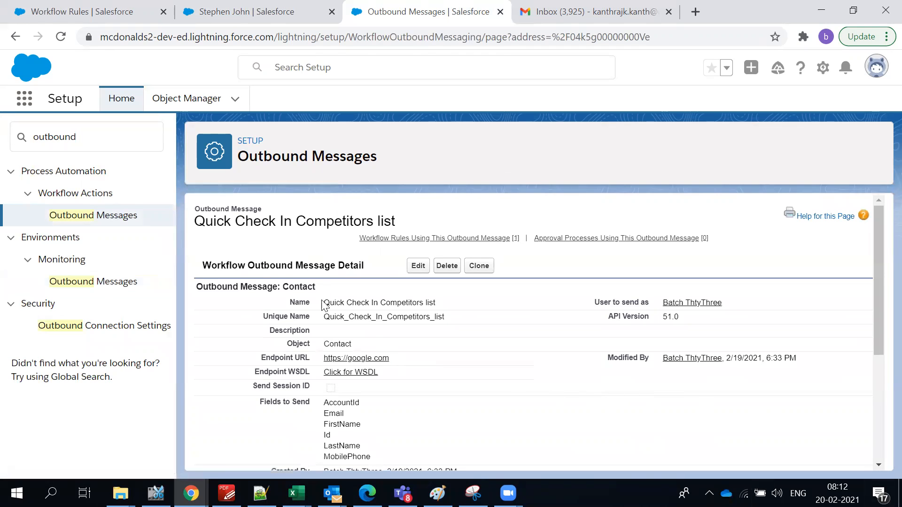
{"action": "double_click", "coordinate": [332, 306]}
{"action": "scroll", "coordinate": [409, 388], "scroll_direction": "down", "scroll_amount": 5}
{"action": "scroll", "coordinate": [418, 381], "scroll_direction": "up", "scroll_amount": 5}
{"action": "double_click", "coordinate": [335, 343]}
{"action": "left_click_drag", "start_coordinate": [429, 362], "coordinate": [330, 359]}
Review the message's Fields to Send list, then open its WSDL definition.
{"action": "scroll", "coordinate": [410, 372], "scroll_direction": "down", "scroll_amount": 3}
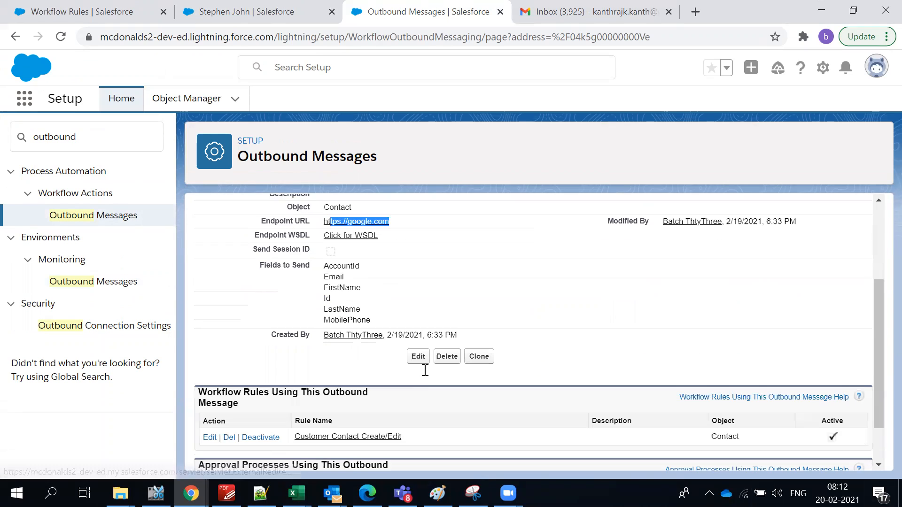
{"action": "left_click_drag", "start_coordinate": [316, 264], "coordinate": [433, 324]}
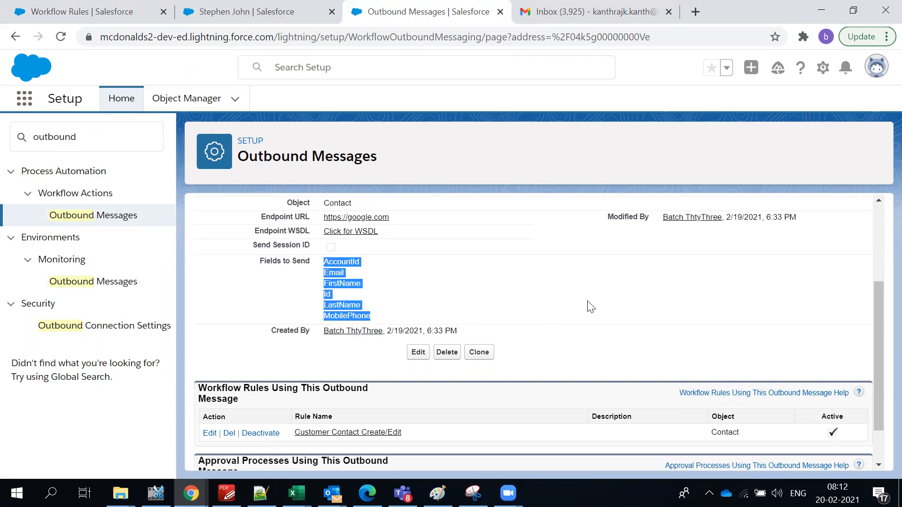
{"action": "scroll", "coordinate": [569, 316], "scroll_direction": "down", "scroll_amount": 1}
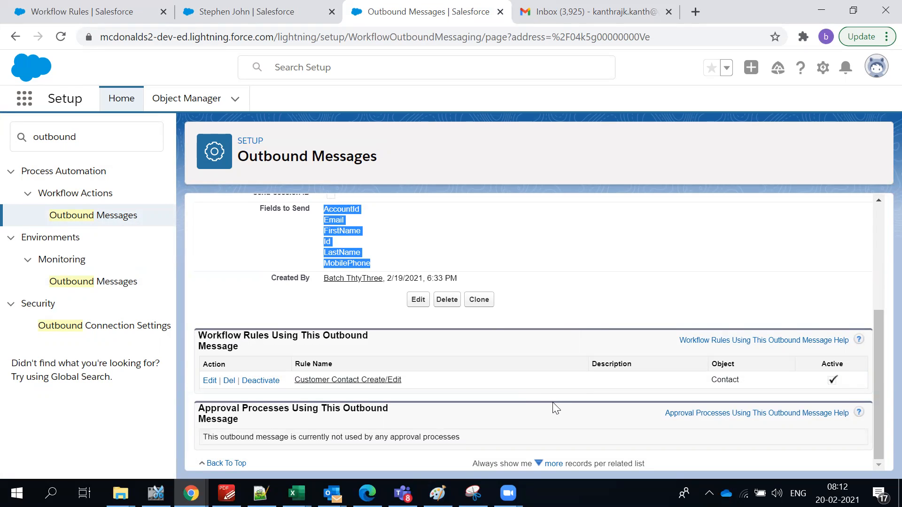
{"action": "scroll", "coordinate": [437, 352], "scroll_direction": "up", "scroll_amount": 1}
{"action": "left_click", "coordinate": [521, 299]}
{"action": "scroll", "coordinate": [526, 324], "scroll_direction": "up", "scroll_amount": 2}
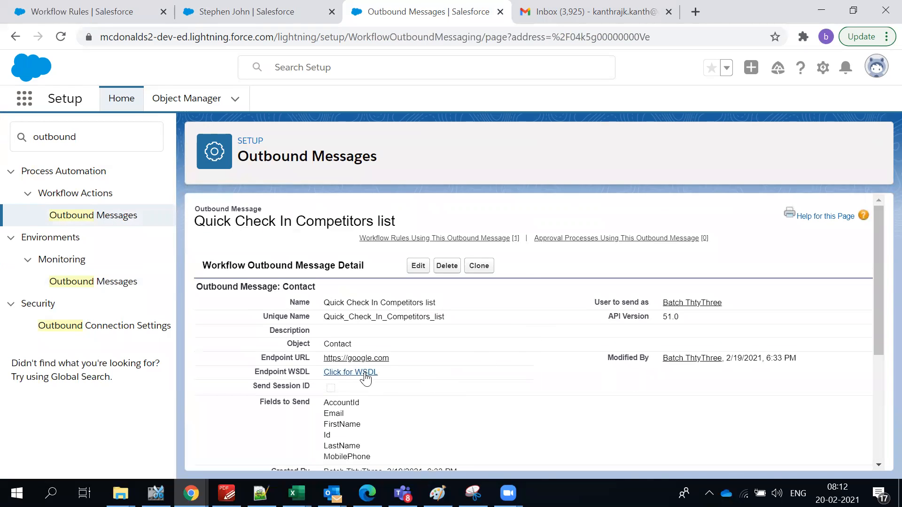
{"action": "left_click", "coordinate": [366, 377]}
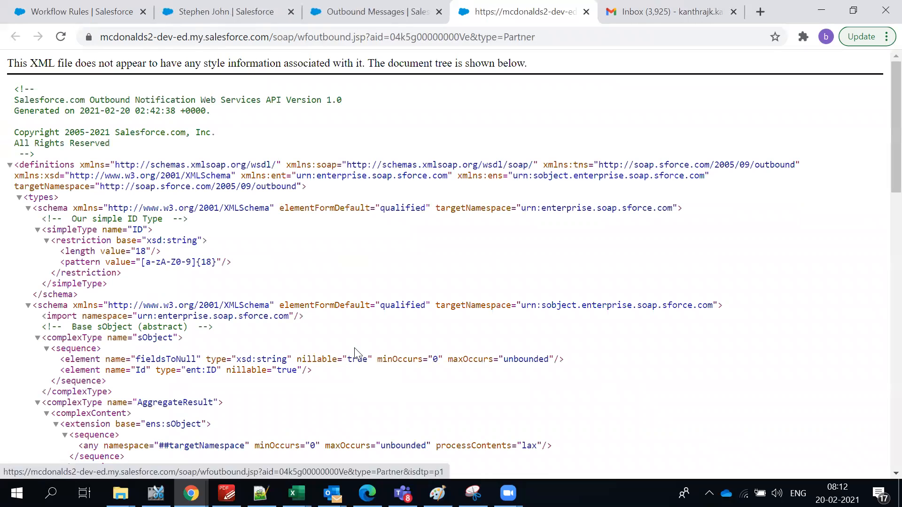
{"action": "scroll", "coordinate": [212, 298], "scroll_direction": "down", "scroll_amount": 2}
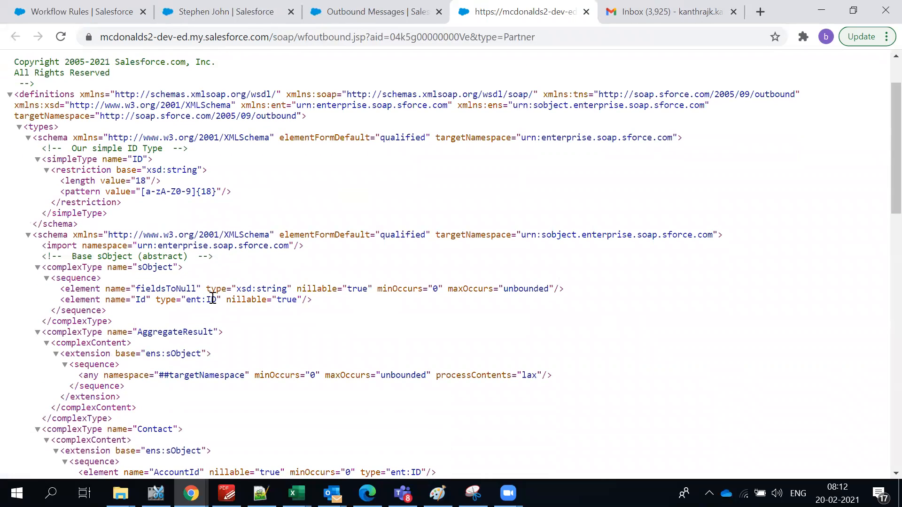
{"action": "scroll", "coordinate": [279, 360], "scroll_direction": "down", "scroll_amount": 5}
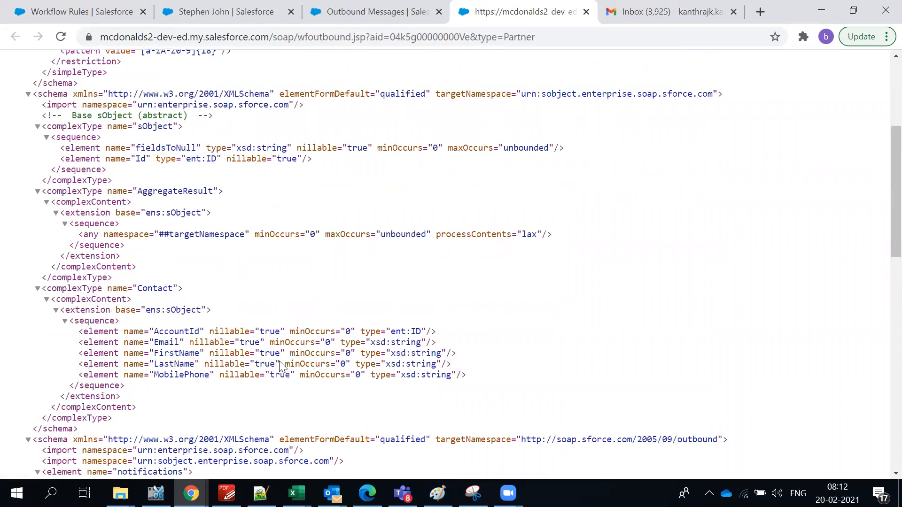
{"action": "left_click_drag", "start_coordinate": [80, 193], "coordinate": [529, 234]}
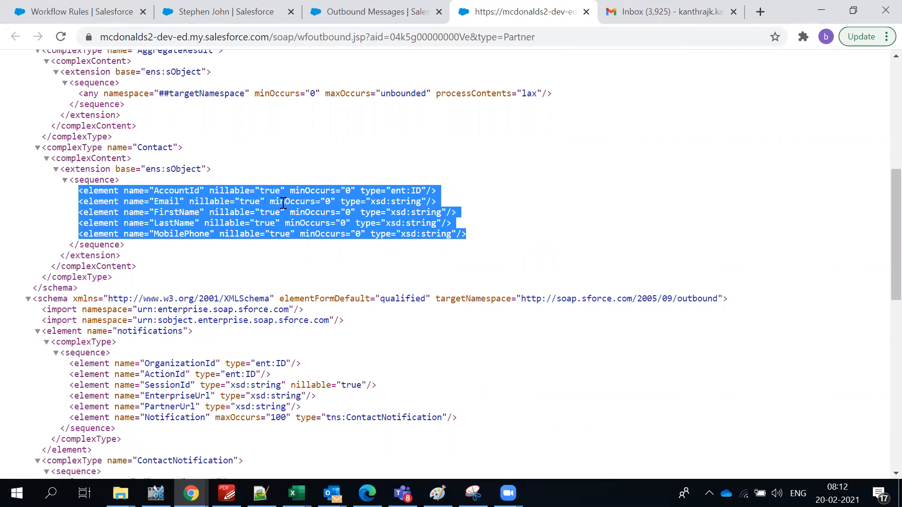
{"action": "left_click", "coordinate": [185, 190]}
{"action": "double_click", "coordinate": [190, 192]}
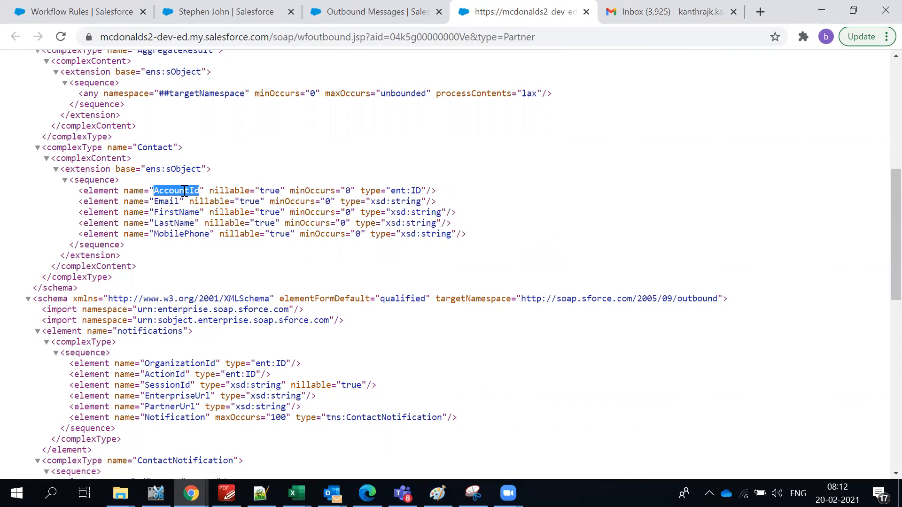
{"action": "left_click", "coordinate": [172, 239]}
{"action": "scroll", "coordinate": [172, 240], "scroll_direction": "down", "scroll_amount": 6}
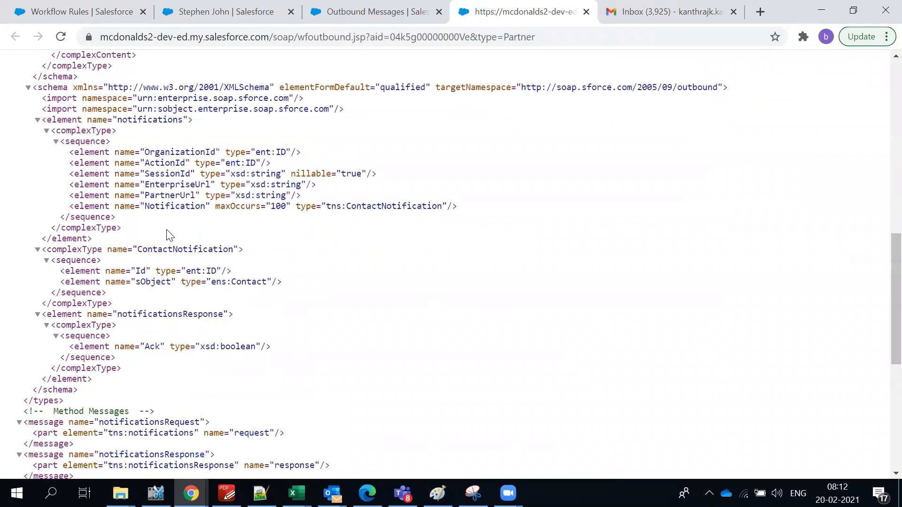
{"action": "scroll", "coordinate": [175, 231], "scroll_direction": "down", "scroll_amount": 5}
{"action": "scroll", "coordinate": [174, 242], "scroll_direction": "down", "scroll_amount": 1}
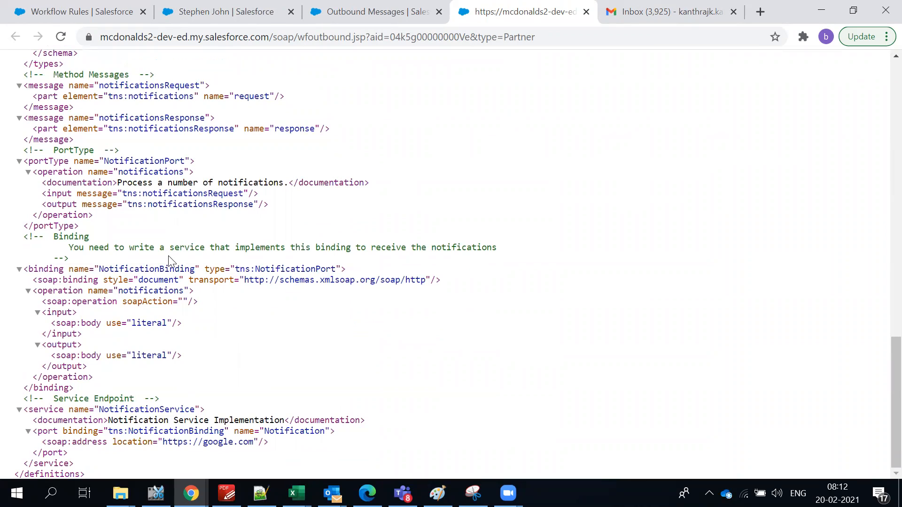
{"action": "scroll", "coordinate": [167, 275], "scroll_direction": "up", "scroll_amount": 6}
{"action": "scroll", "coordinate": [166, 279], "scroll_direction": "up", "scroll_amount": 5}
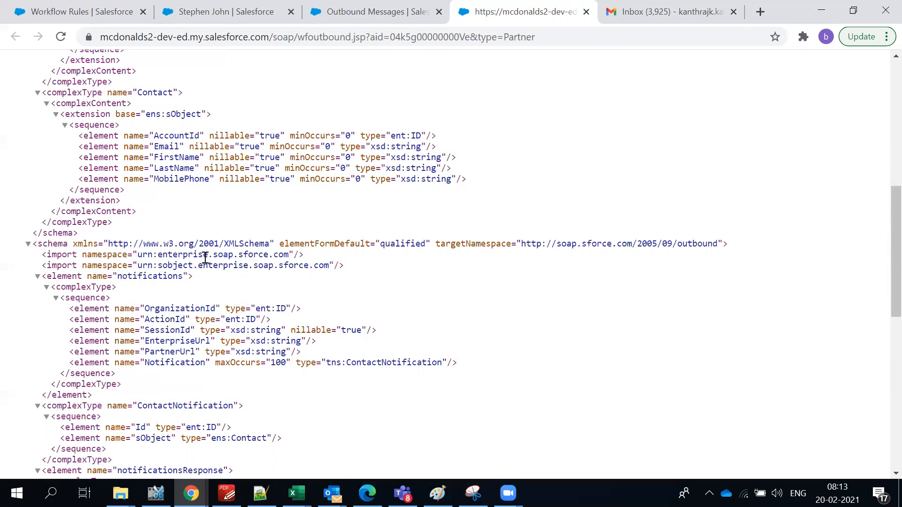
{"action": "scroll", "coordinate": [203, 258], "scroll_direction": "up", "scroll_amount": 8}
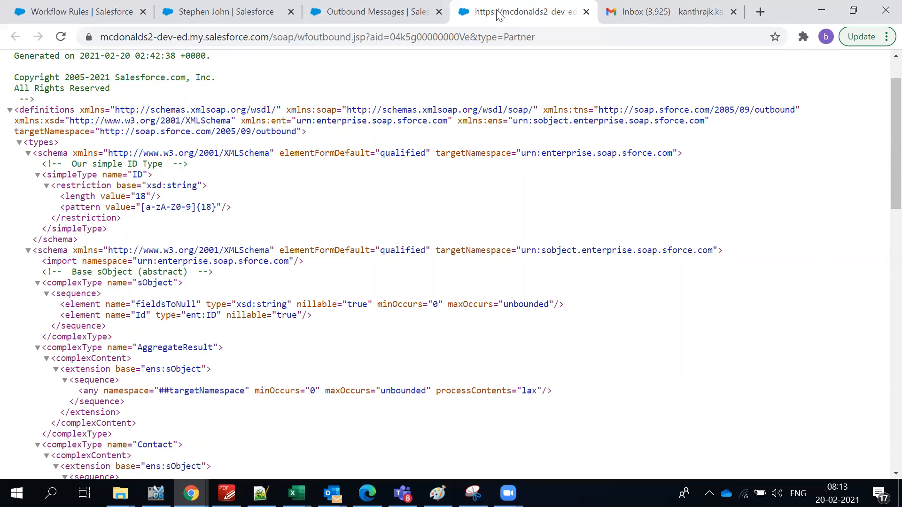
{"action": "left_click", "coordinate": [586, 12]}
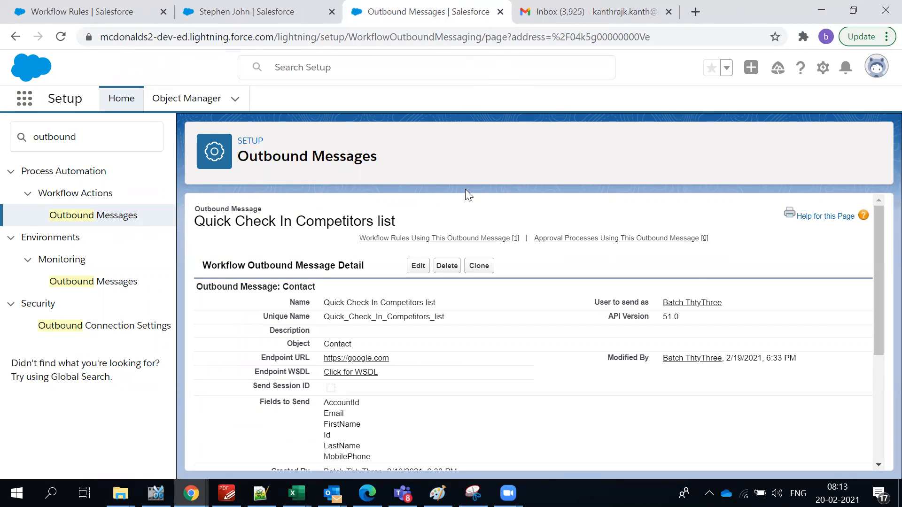
{"action": "scroll", "coordinate": [487, 364], "scroll_direction": "down", "scroll_amount": 4}
{"action": "scroll", "coordinate": [442, 319], "scroll_direction": "up", "scroll_amount": 3}
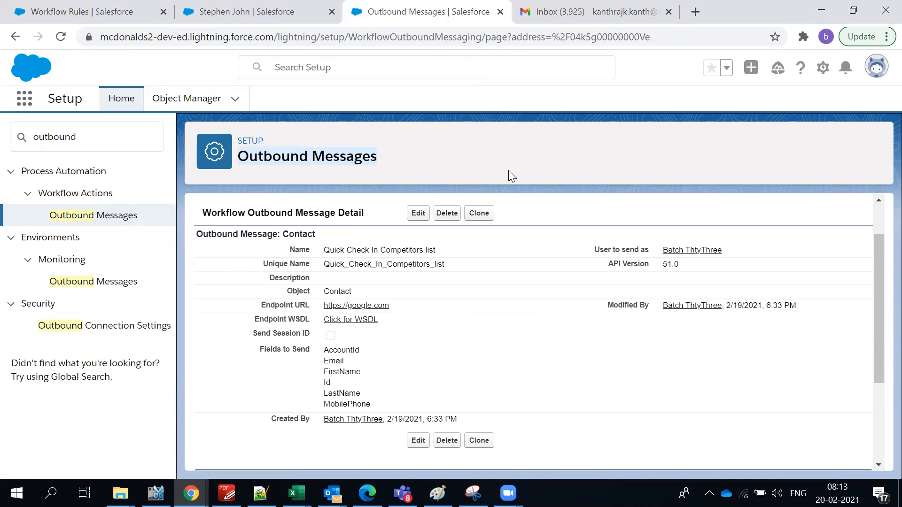
{"action": "left_click", "coordinate": [479, 165]}
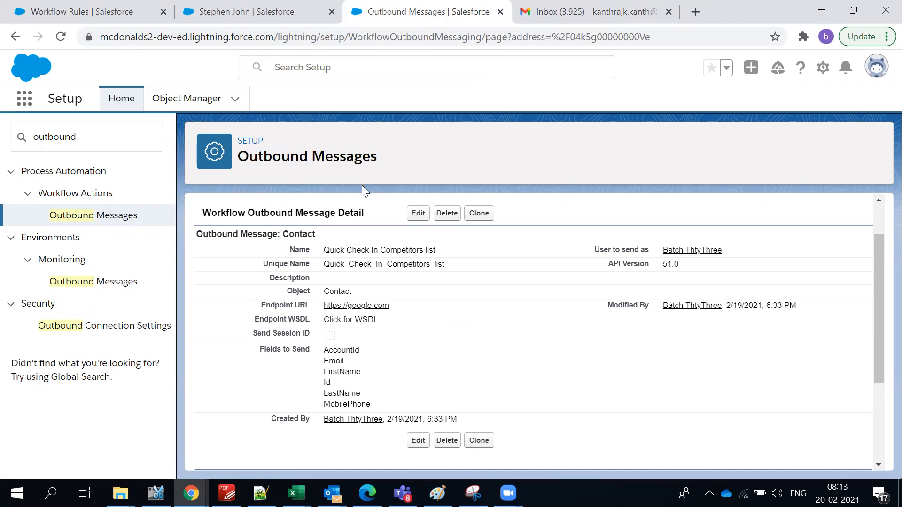
{"action": "triple_click", "coordinate": [262, 151]}
Look over the outbound message's fields to send and return to the top of the page.
{"action": "left_click", "coordinate": [322, 172]}
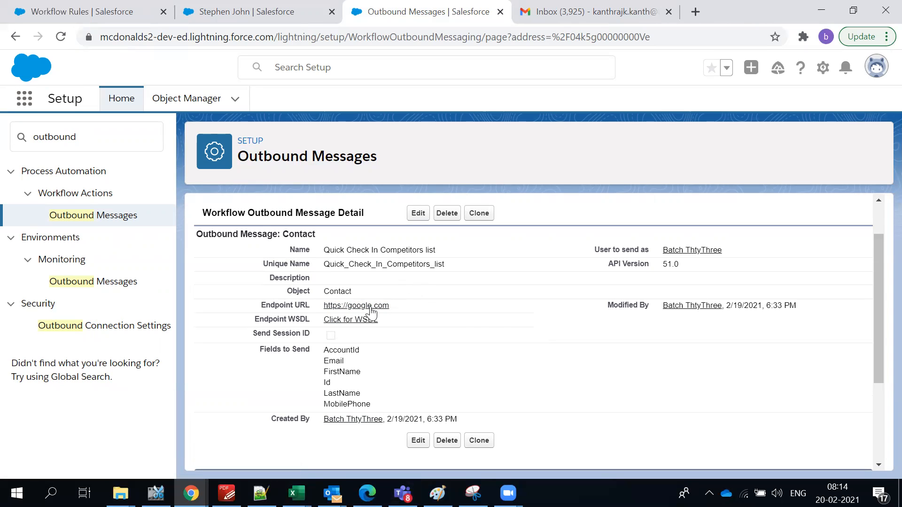
{"action": "left_click_drag", "start_coordinate": [322, 351], "coordinate": [364, 404]}
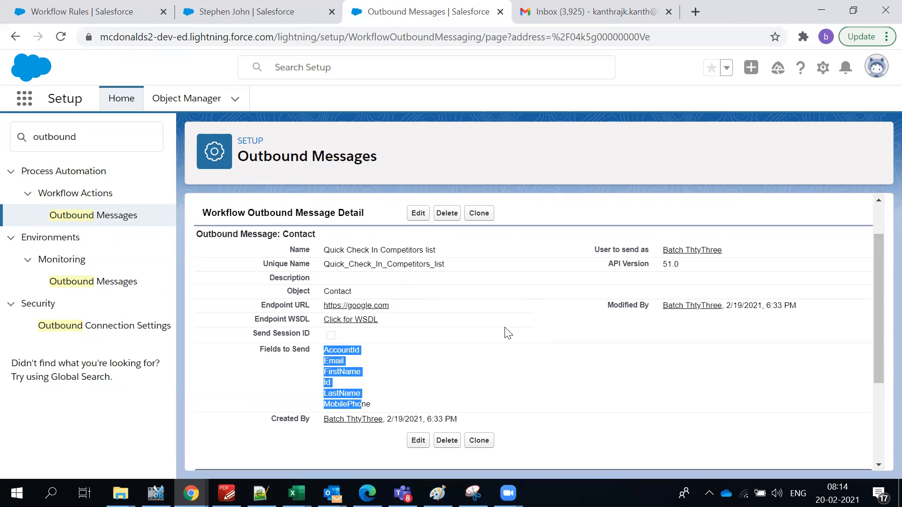
{"action": "left_click", "coordinate": [470, 337]}
{"action": "scroll", "coordinate": [402, 309], "scroll_direction": "up", "scroll_amount": 2}
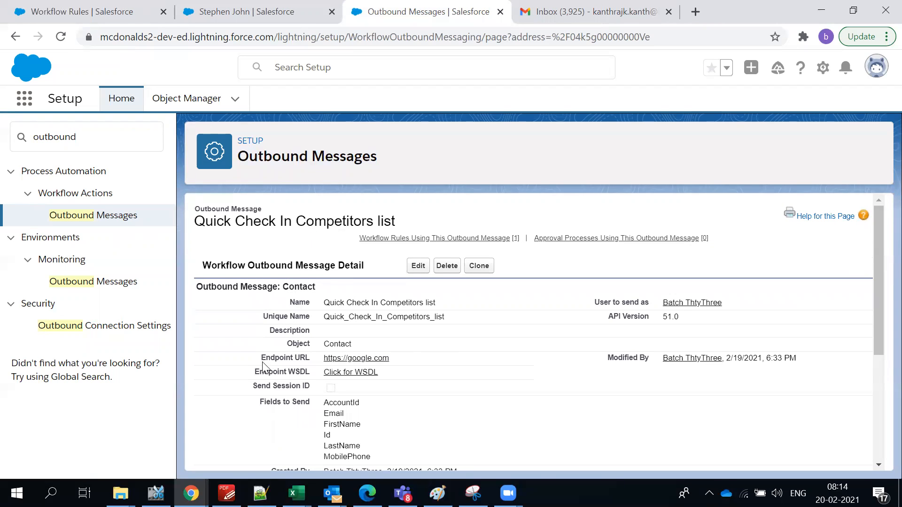
{"action": "left_click", "coordinate": [242, 7]}
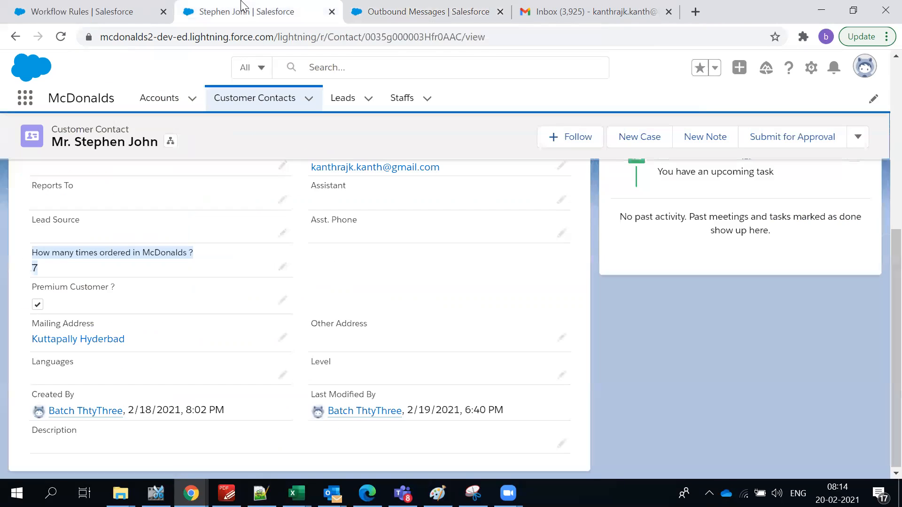
{"action": "left_click", "coordinate": [397, 9]}
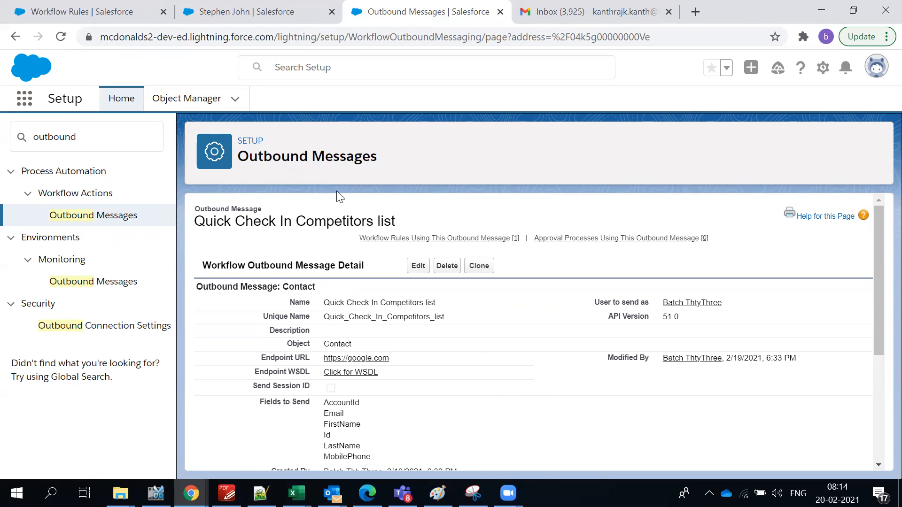
{"action": "left_click", "coordinate": [255, 16]}
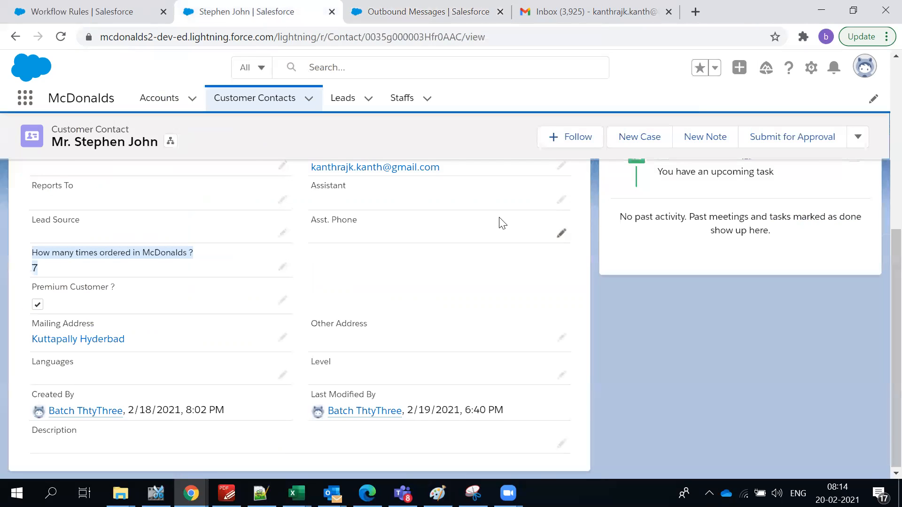
{"action": "scroll", "coordinate": [535, 251], "scroll_direction": "up", "scroll_amount": 3}
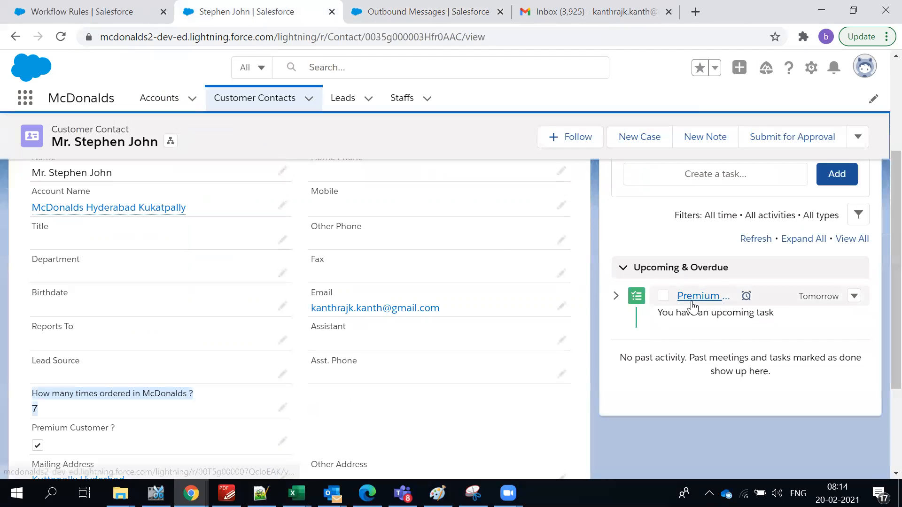
{"action": "scroll", "coordinate": [523, 295], "scroll_direction": "up", "scroll_amount": 3}
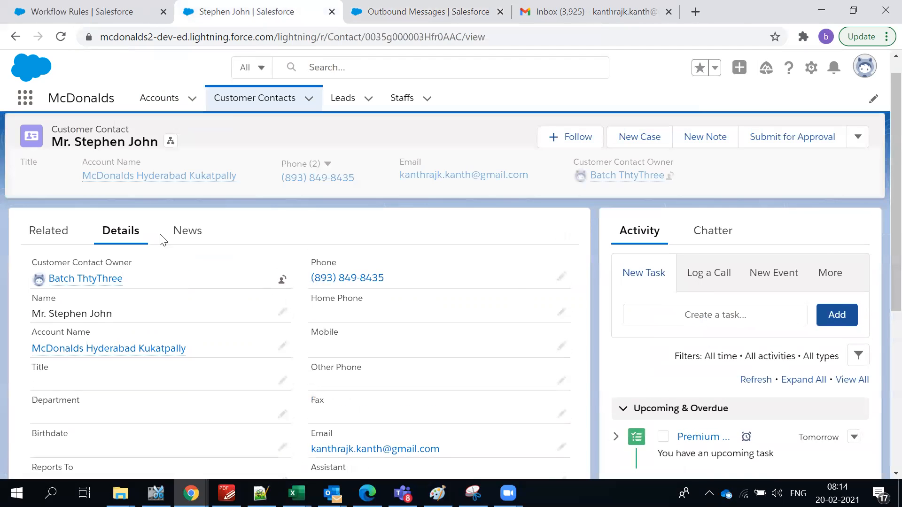
{"action": "scroll", "coordinate": [425, 276], "scroll_direction": "down", "scroll_amount": 3}
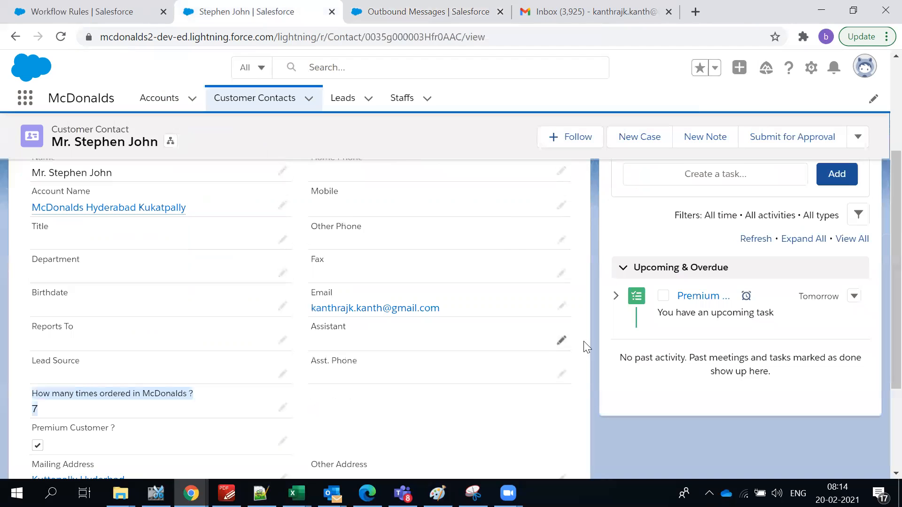
Open the Premium Customer Follow Up task and highlight its subject, name, due date and comment.
{"action": "left_click", "coordinate": [695, 296]}
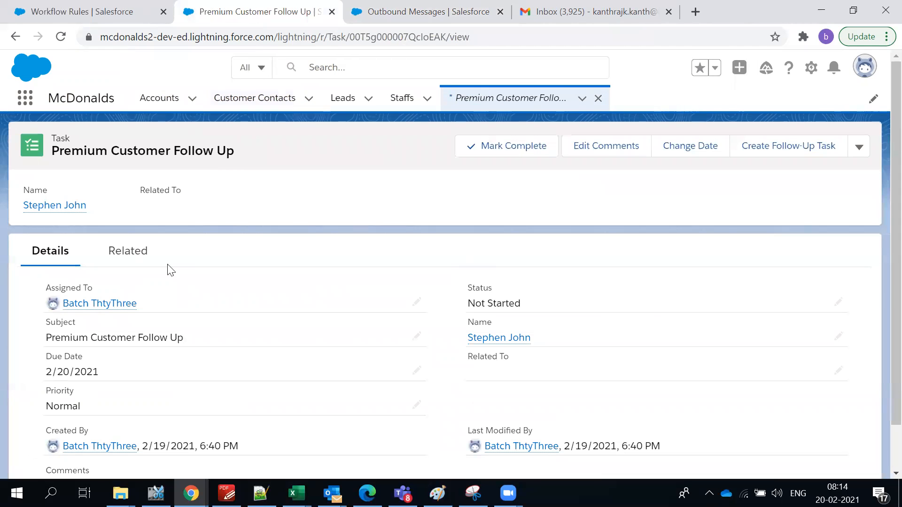
{"action": "scroll", "coordinate": [198, 312], "scroll_direction": "down", "scroll_amount": 1}
{"action": "left_click_drag", "start_coordinate": [97, 288], "coordinate": [277, 335]}
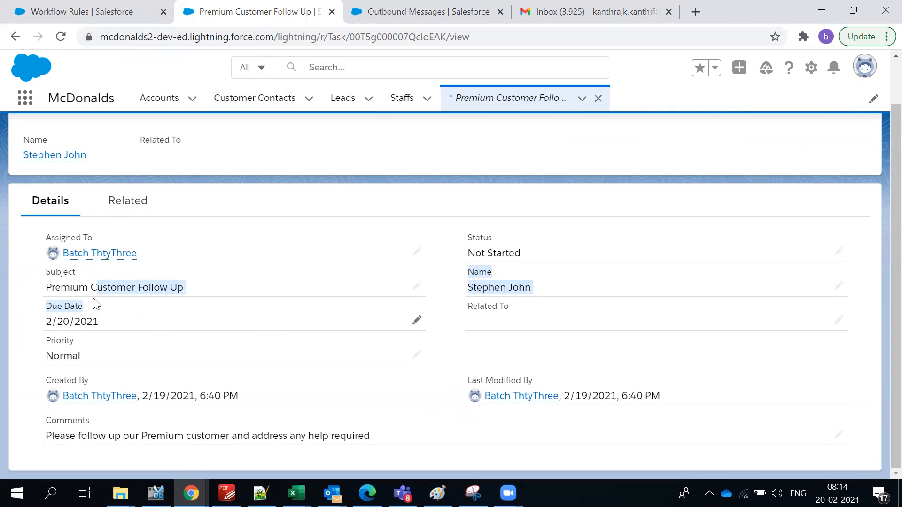
{"action": "left_click_drag", "start_coordinate": [46, 436], "coordinate": [378, 451]}
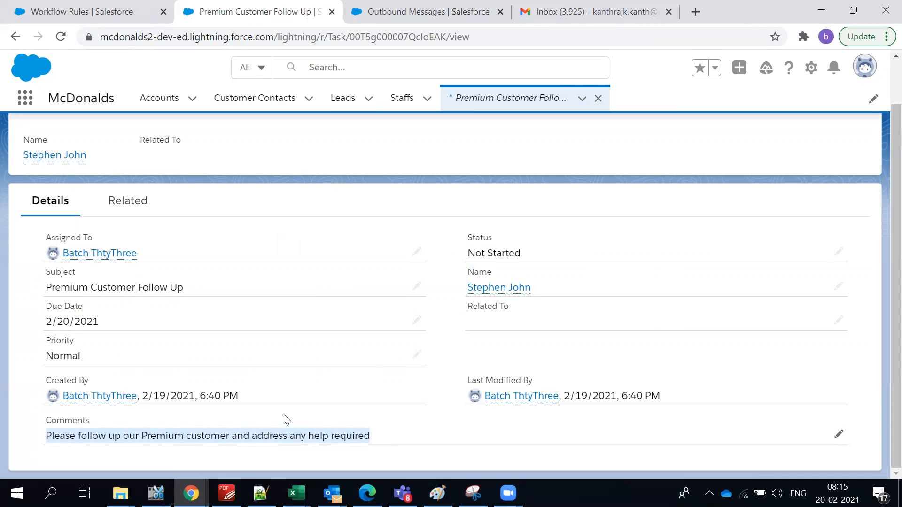
Go back to the contact, reopen the follow-up task, and check who it is assigned to.
{"action": "mouse_move", "coordinate": [484, 290]}
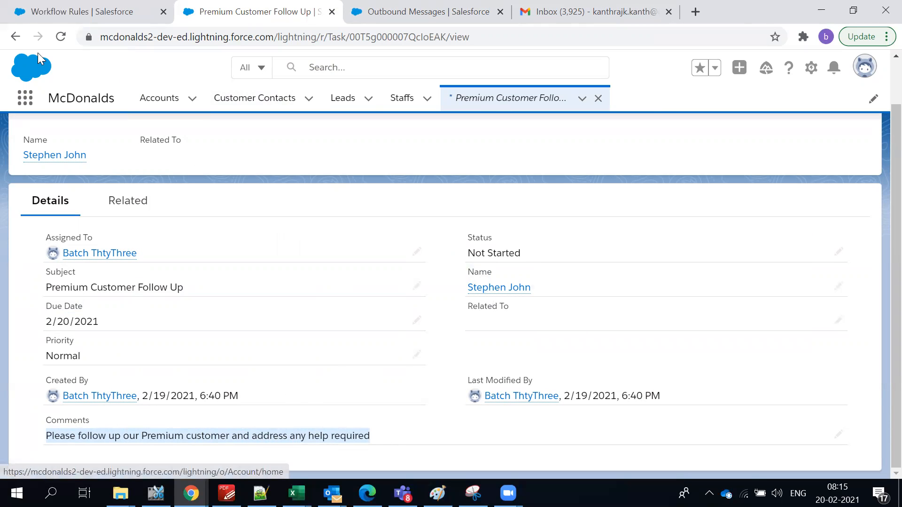
{"action": "left_click", "coordinate": [16, 36]}
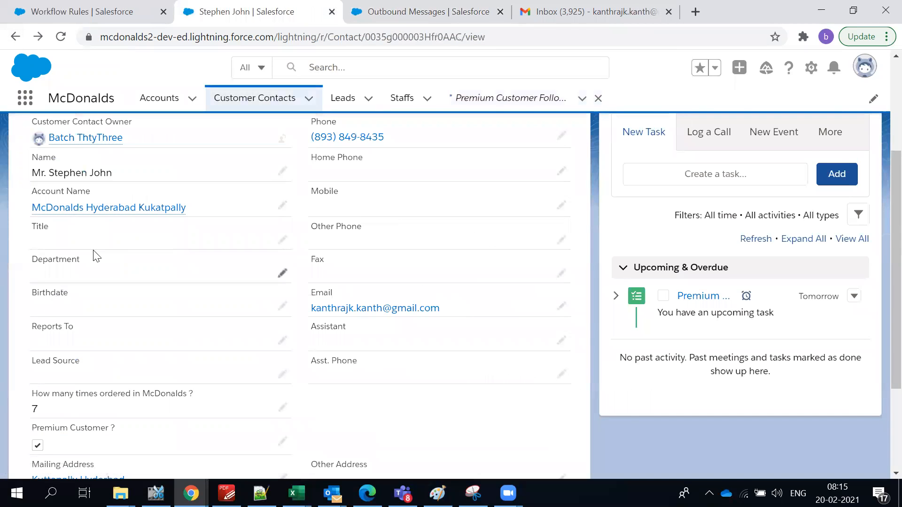
{"action": "scroll", "coordinate": [28, 329], "scroll_direction": "down", "scroll_amount": 3}
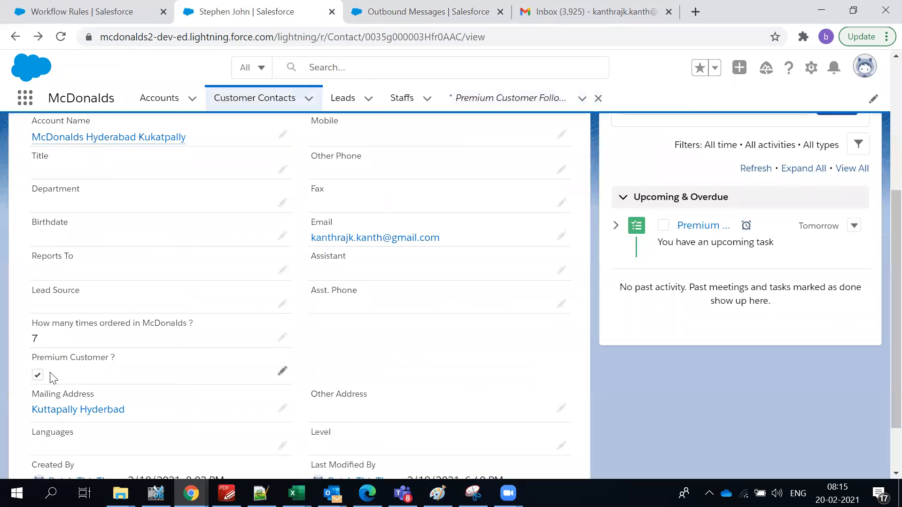
{"action": "left_click", "coordinate": [699, 225]}
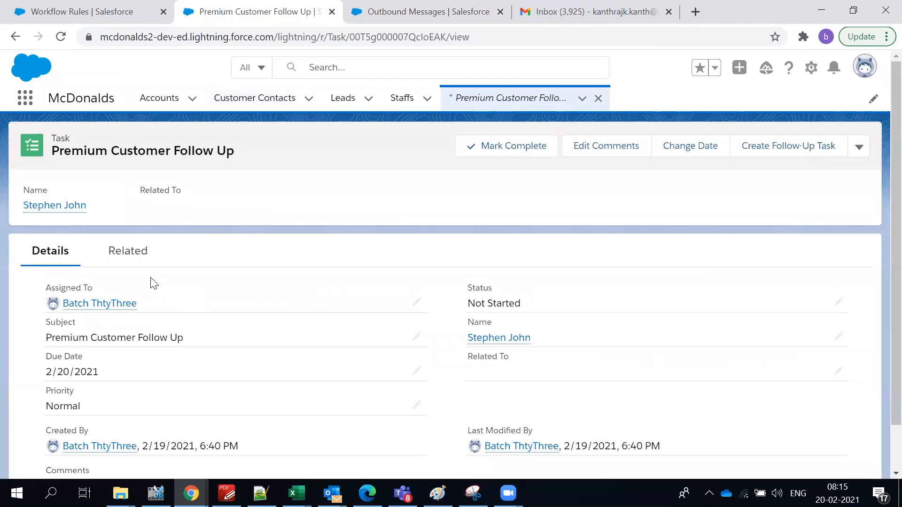
{"action": "scroll", "coordinate": [175, 288], "scroll_direction": "down", "scroll_amount": 1}
{"action": "left_click_drag", "start_coordinate": [137, 254], "coordinate": [54, 256]}
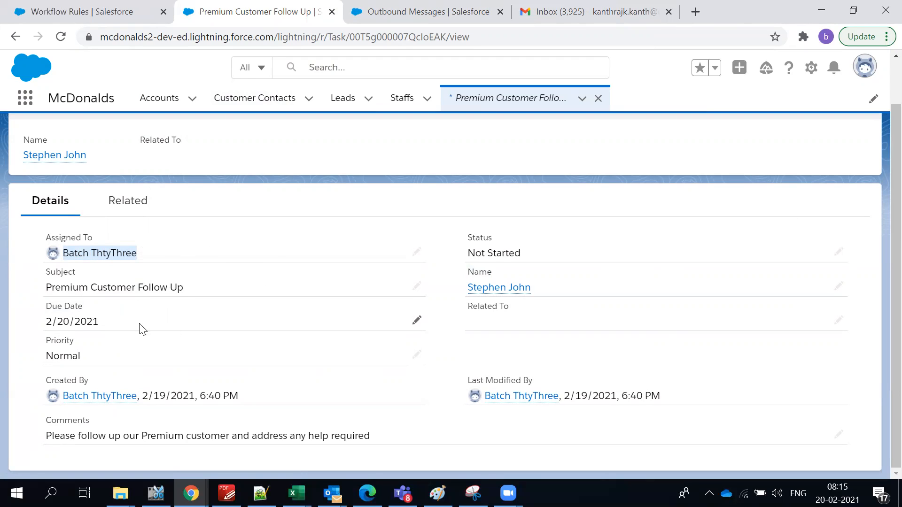
{"action": "left_click", "coordinate": [566, 359]}
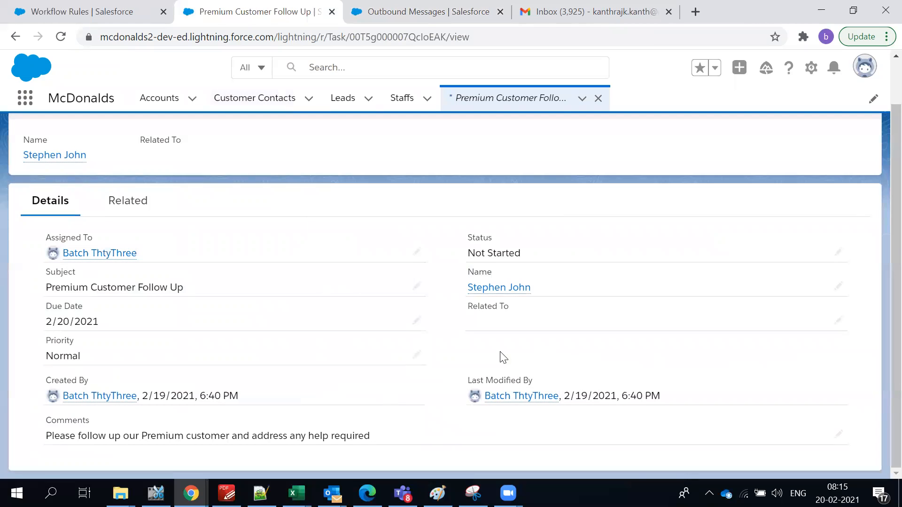
{"action": "scroll", "coordinate": [364, 268], "scroll_direction": "up", "scroll_amount": 1}
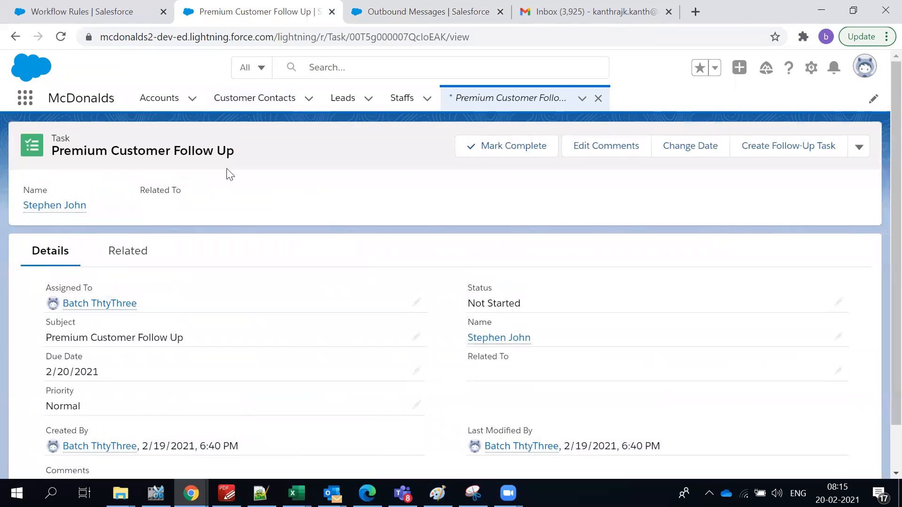
Go back from the follow-up task to the customer contact record.
{"action": "left_click", "coordinate": [16, 38]}
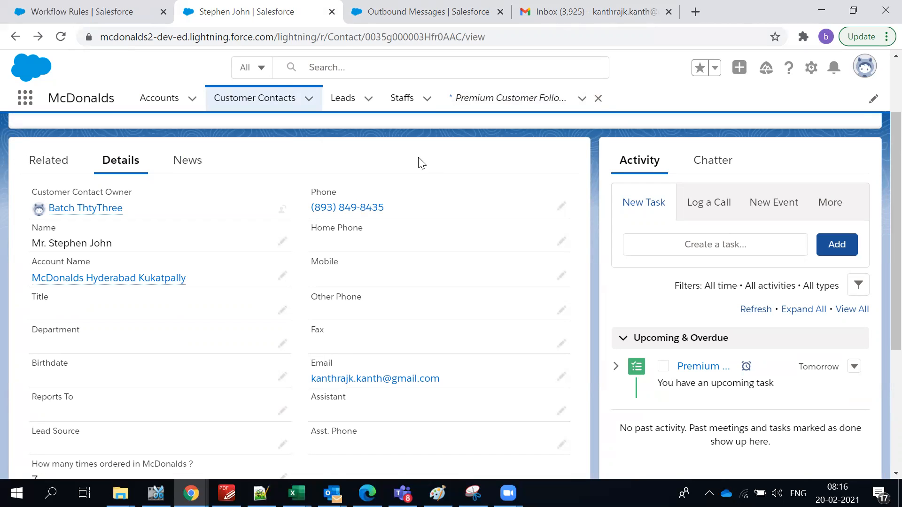
Read the McDonalds welcome email in Gmail, checking the customer's name in the greeting, then return to Salesforce.
{"action": "scroll", "coordinate": [258, 105], "scroll_direction": "up", "scroll_amount": 2}
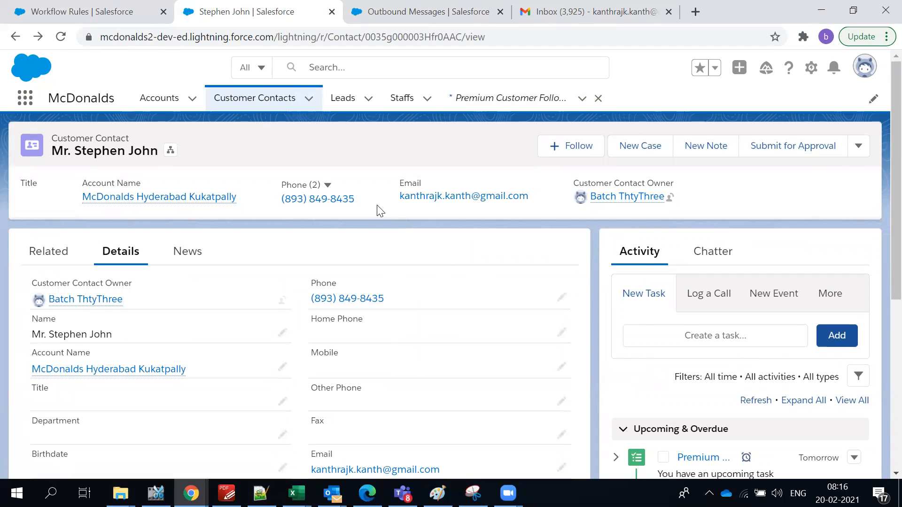
{"action": "left_click", "coordinate": [561, 11]}
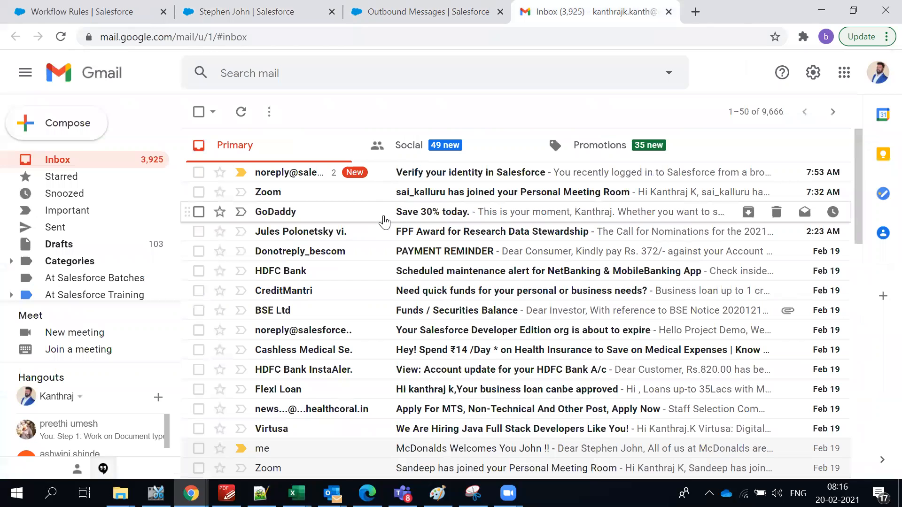
{"action": "scroll", "coordinate": [392, 245], "scroll_direction": "down", "scroll_amount": 2}
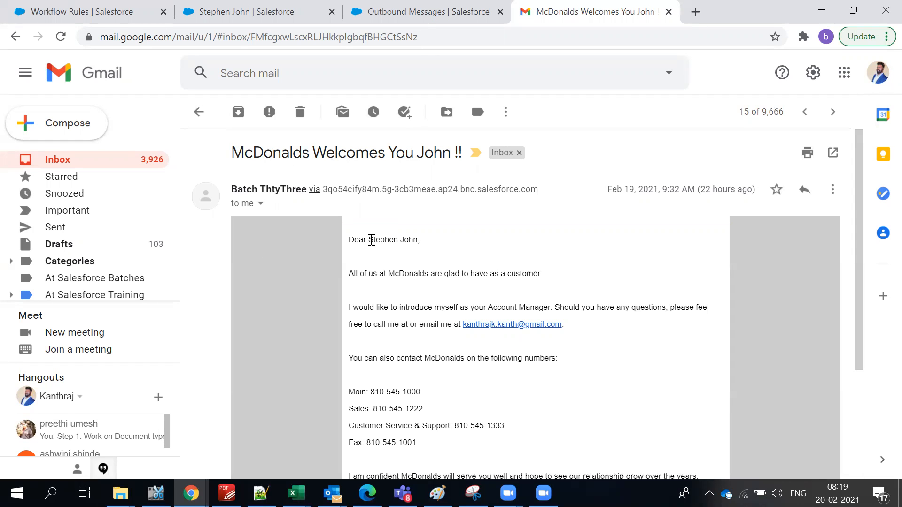
{"action": "left_click_drag", "start_coordinate": [369, 240], "coordinate": [413, 240]}
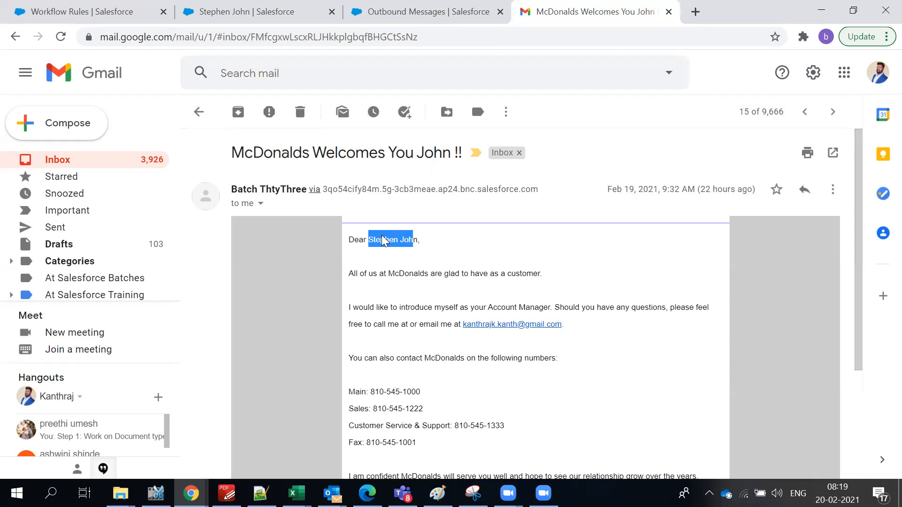
{"action": "left_click", "coordinate": [400, 264]}
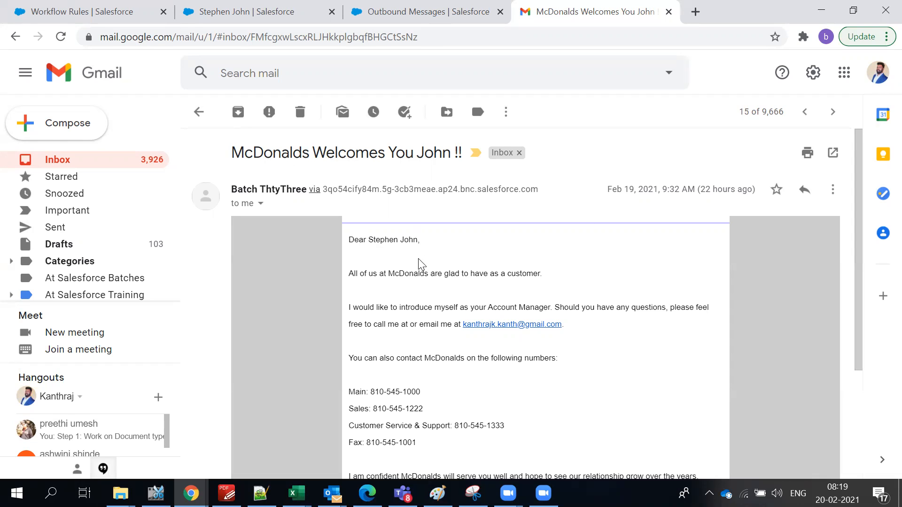
{"action": "left_click_drag", "start_coordinate": [369, 239], "coordinate": [423, 242]}
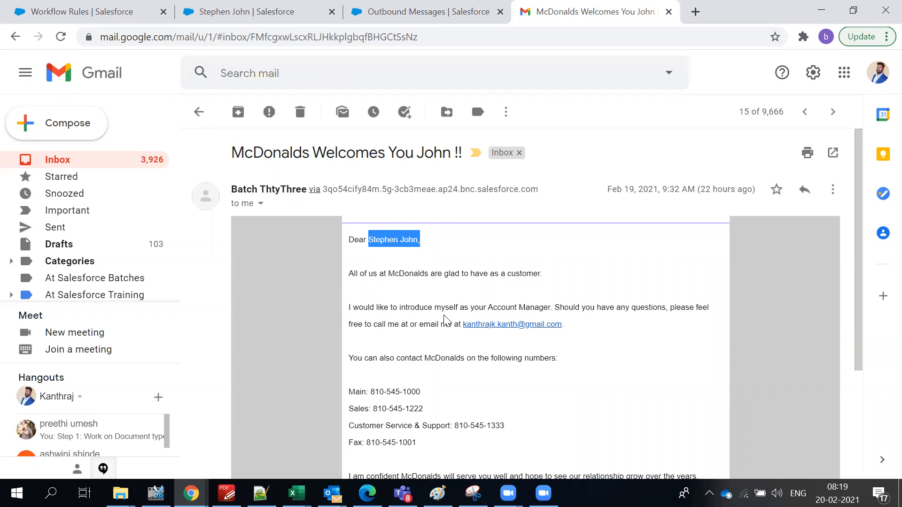
{"action": "scroll", "coordinate": [446, 329], "scroll_direction": "down", "scroll_amount": 3}
{"action": "scroll", "coordinate": [465, 280], "scroll_direction": "up", "scroll_amount": 3}
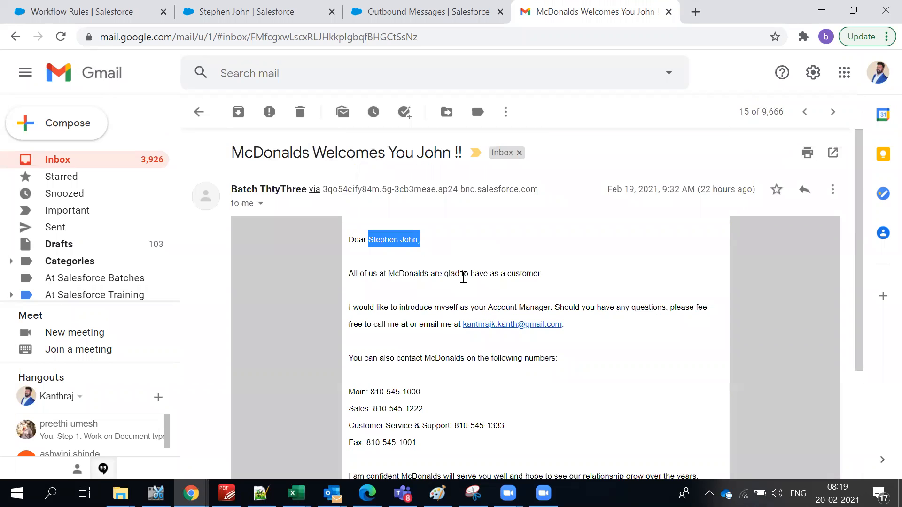
{"action": "left_click", "coordinate": [417, 264]}
{"action": "left_click", "coordinate": [275, 10]}
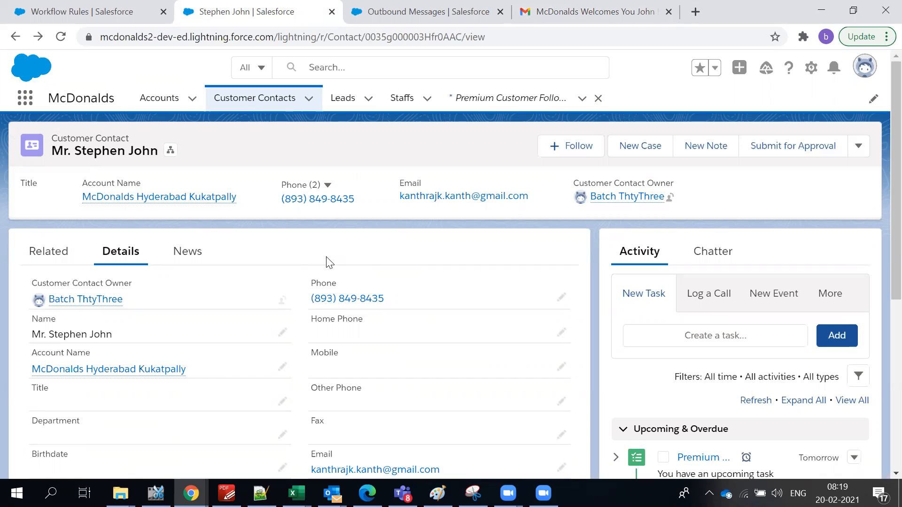
Review the contact's Details and upcoming Premium follow-up task, then return to the Workflow Rules tab.
{"action": "scroll", "coordinate": [327, 261], "scroll_direction": "down", "scroll_amount": 3}
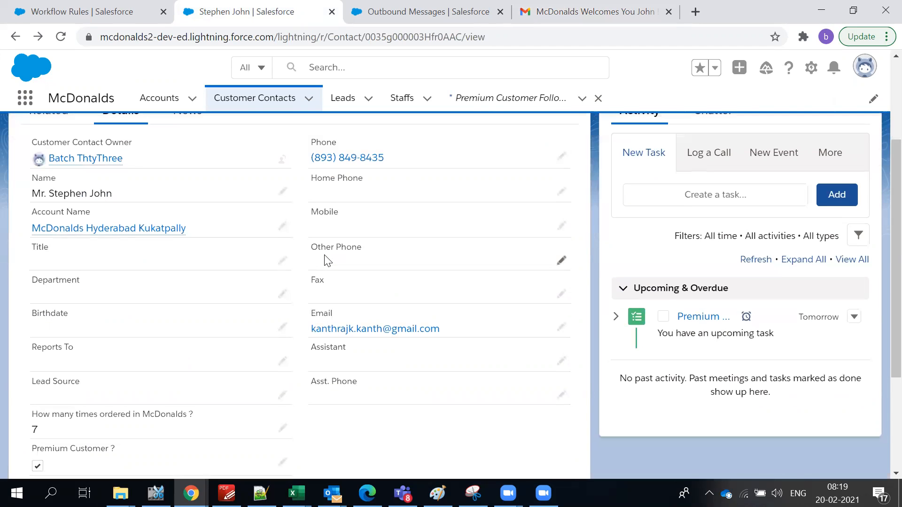
{"action": "scroll", "coordinate": [328, 261], "scroll_direction": "down", "scroll_amount": 2}
{"action": "scroll", "coordinate": [323, 260], "scroll_direction": "up", "scroll_amount": 5}
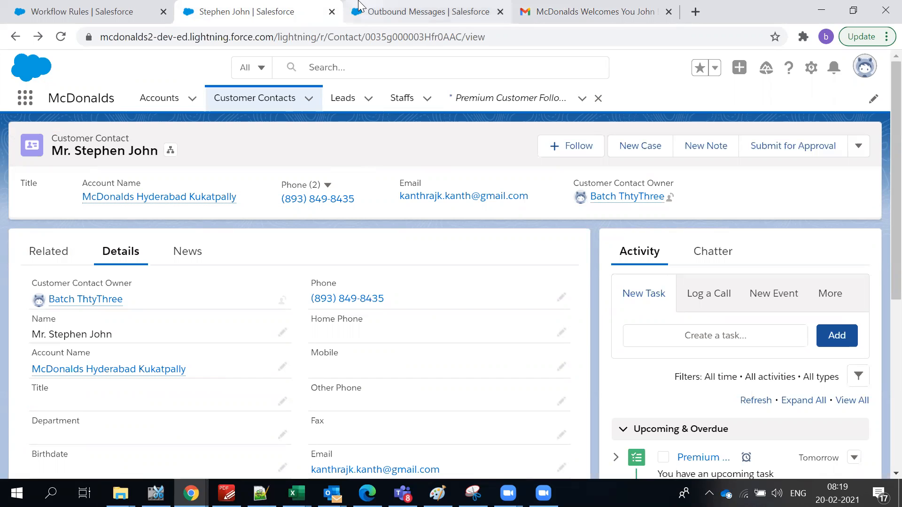
{"action": "left_click", "coordinate": [379, 10]}
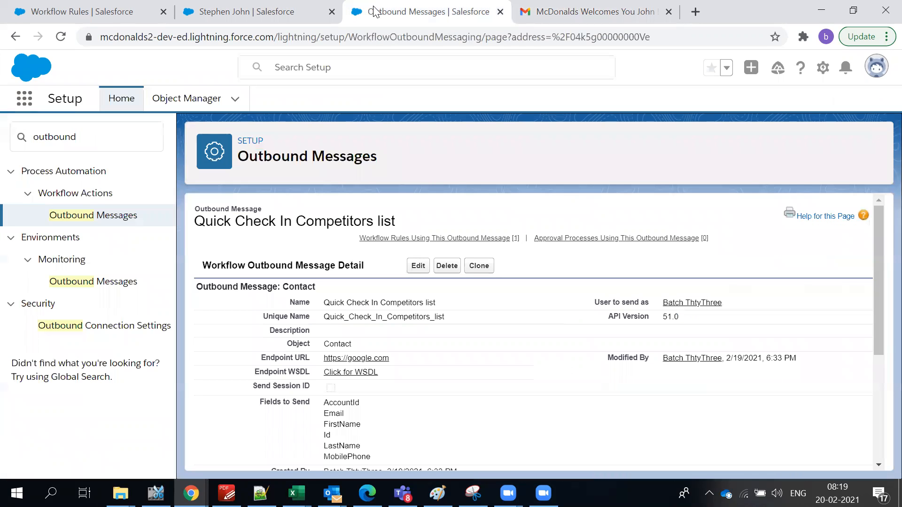
{"action": "left_click", "coordinate": [269, 18]}
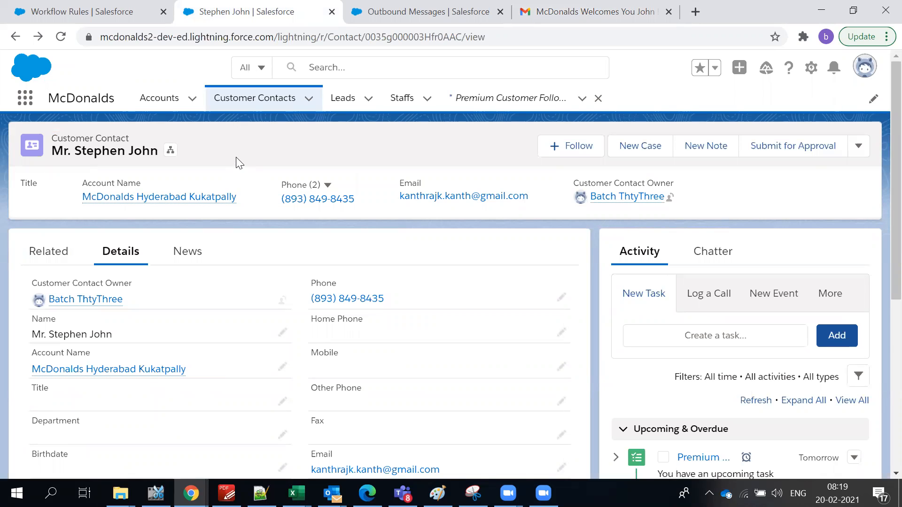
{"action": "scroll", "coordinate": [487, 288], "scroll_direction": "down", "scroll_amount": 5}
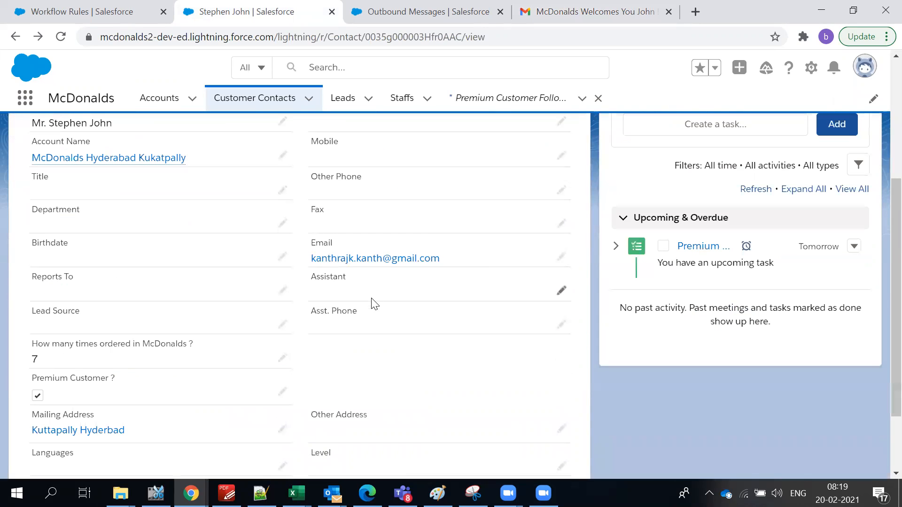
{"action": "scroll", "coordinate": [380, 294], "scroll_direction": "up", "scroll_amount": 5}
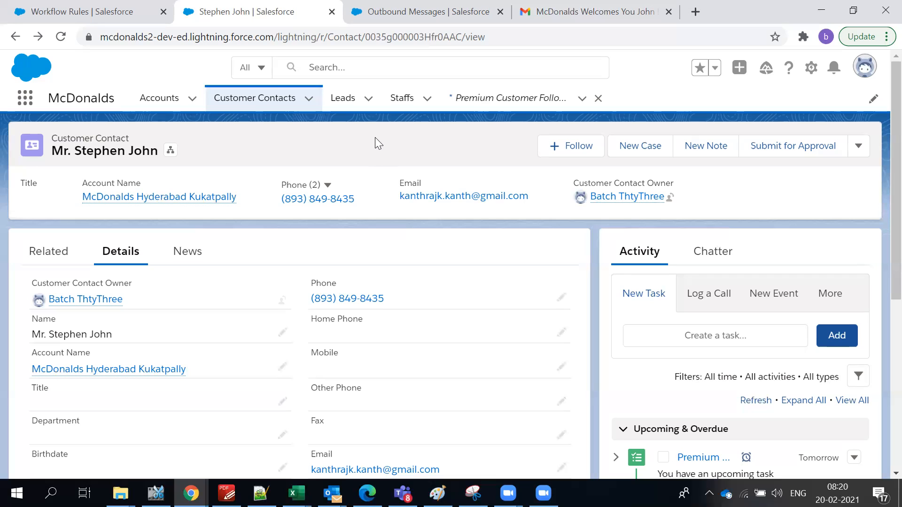
{"action": "left_click", "coordinate": [107, 6]}
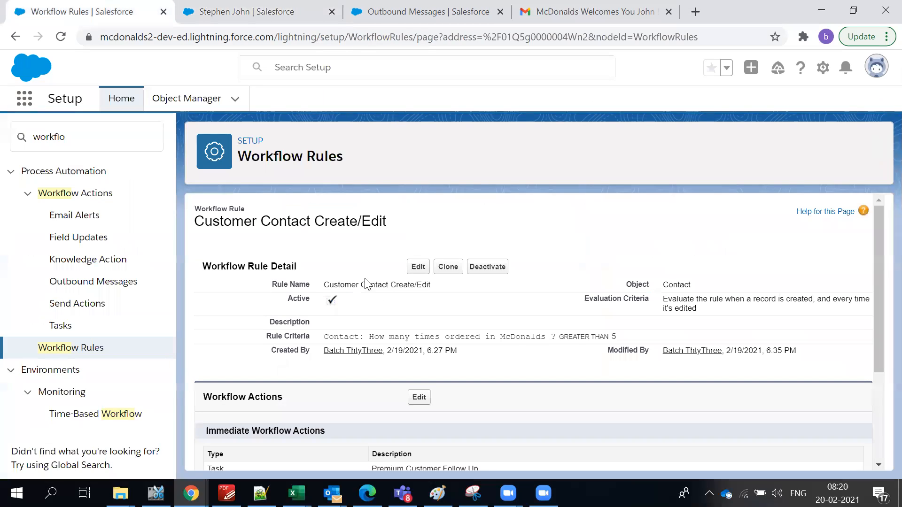
Show the full list of workflow rules from Setup.
{"action": "left_click", "coordinate": [89, 349]}
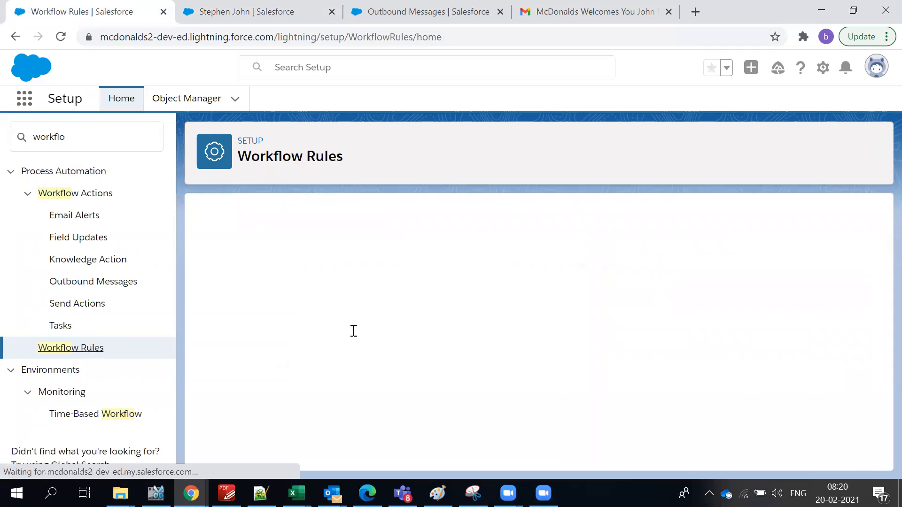
{"action": "scroll", "coordinate": [225, 436], "scroll_direction": "down", "scroll_amount": 3}
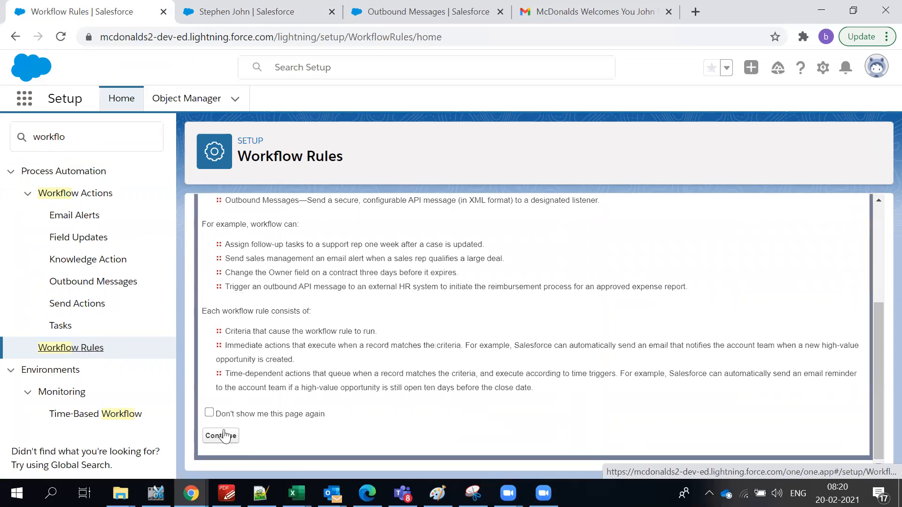
{"action": "left_click", "coordinate": [221, 436]}
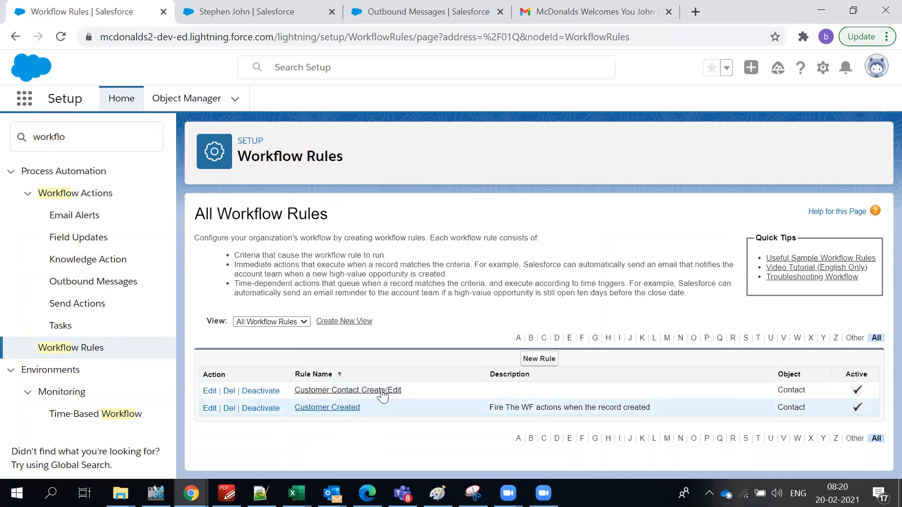
Open the Customer Created rule, check its Email Alert action, and deactivate it.
{"action": "left_click", "coordinate": [323, 407]}
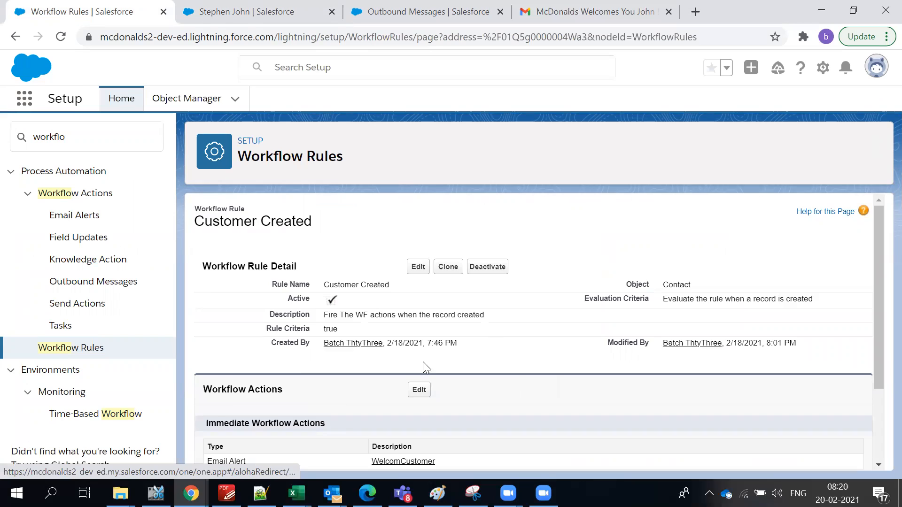
{"action": "scroll", "coordinate": [282, 359], "scroll_direction": "down", "scroll_amount": 3}
{"action": "triple_click", "coordinate": [220, 356]}
{"action": "left_click", "coordinate": [529, 304]}
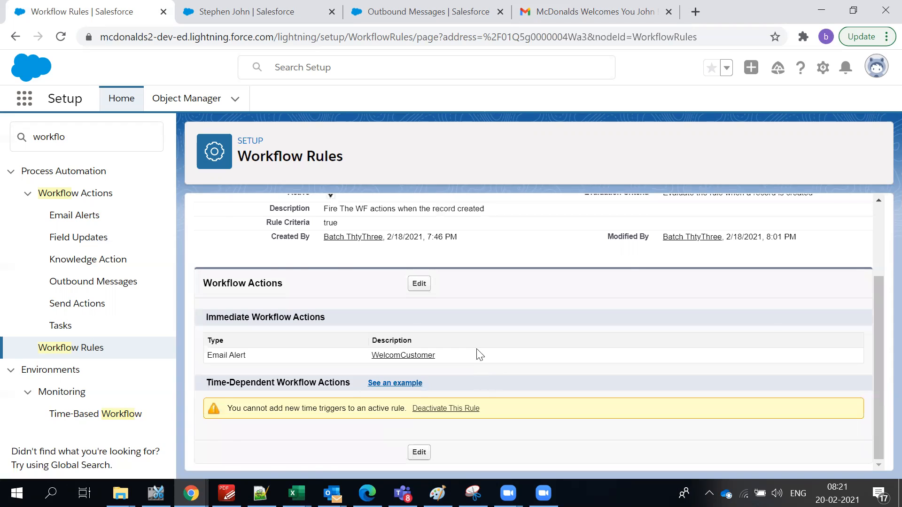
{"action": "scroll", "coordinate": [477, 357], "scroll_direction": "up", "scroll_amount": 2}
{"action": "scroll", "coordinate": [429, 417], "scroll_direction": "up", "scroll_amount": 1}
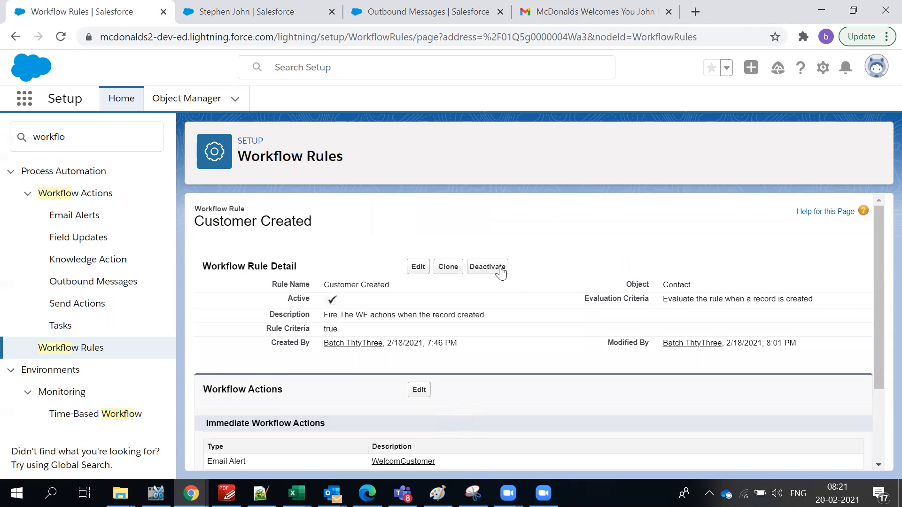
{"action": "left_click", "coordinate": [501, 271]}
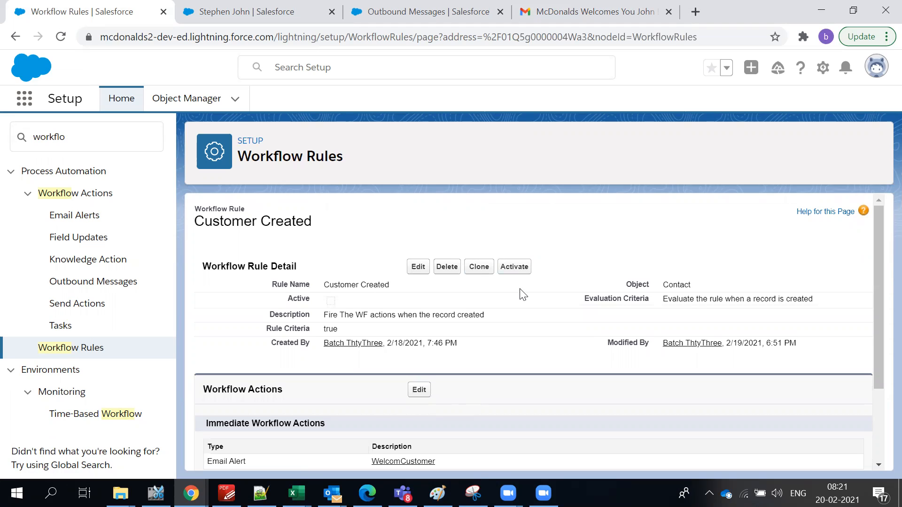
{"action": "scroll", "coordinate": [540, 300], "scroll_direction": "down", "scroll_amount": 2}
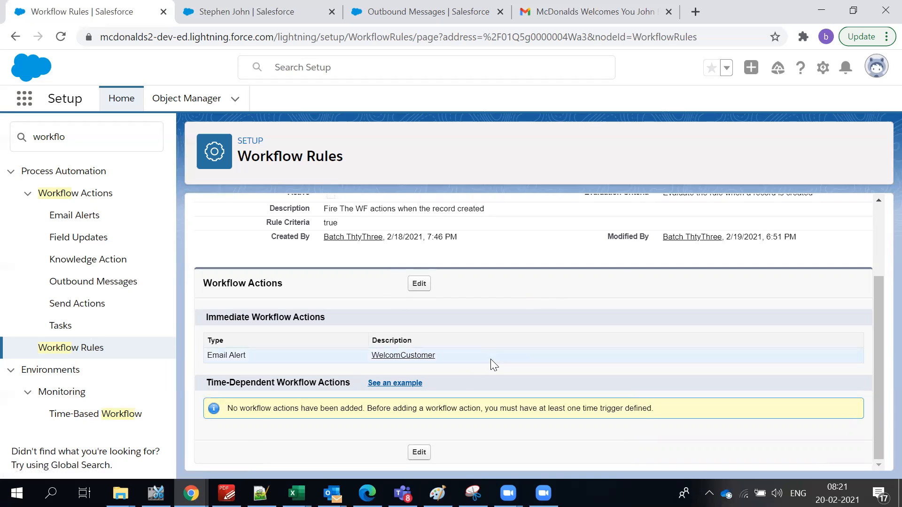
Open the Customer Created rule's workflow actions for editing.
{"action": "left_click", "coordinate": [419, 452]}
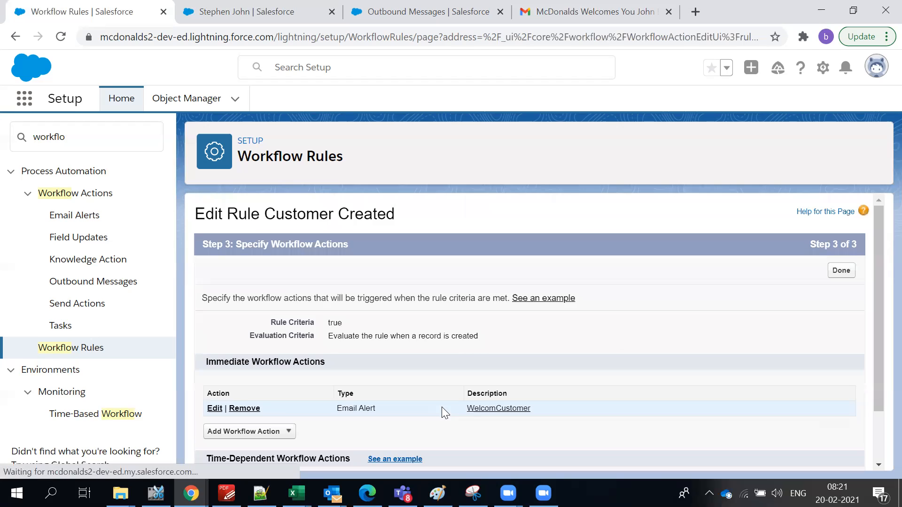
{"action": "scroll", "coordinate": [468, 350], "scroll_direction": "down", "scroll_amount": 3}
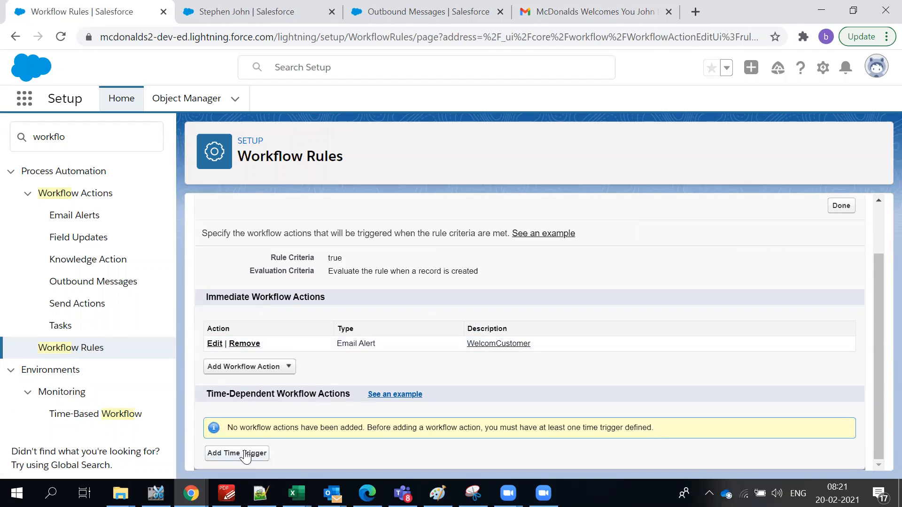
Add a new time trigger based on Contact: Created Date.
{"action": "left_click", "coordinate": [245, 454]}
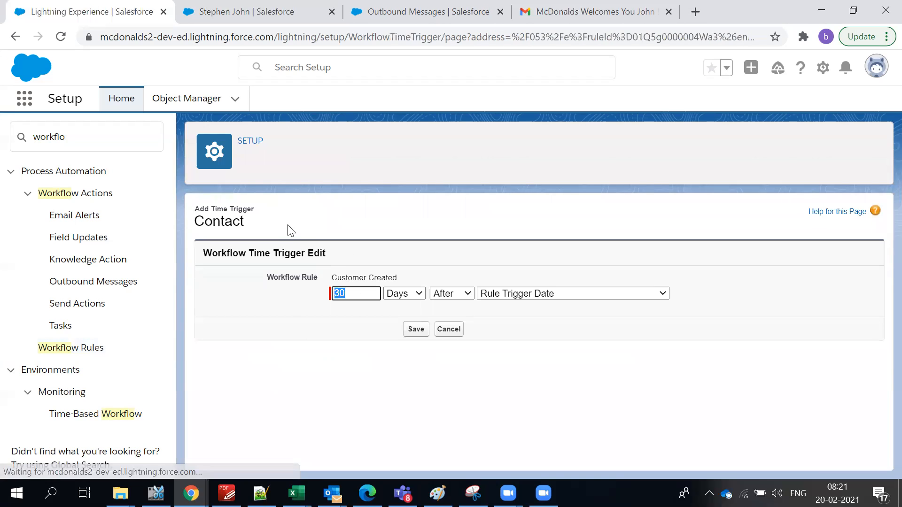
{"action": "triple_click", "coordinate": [348, 281]}
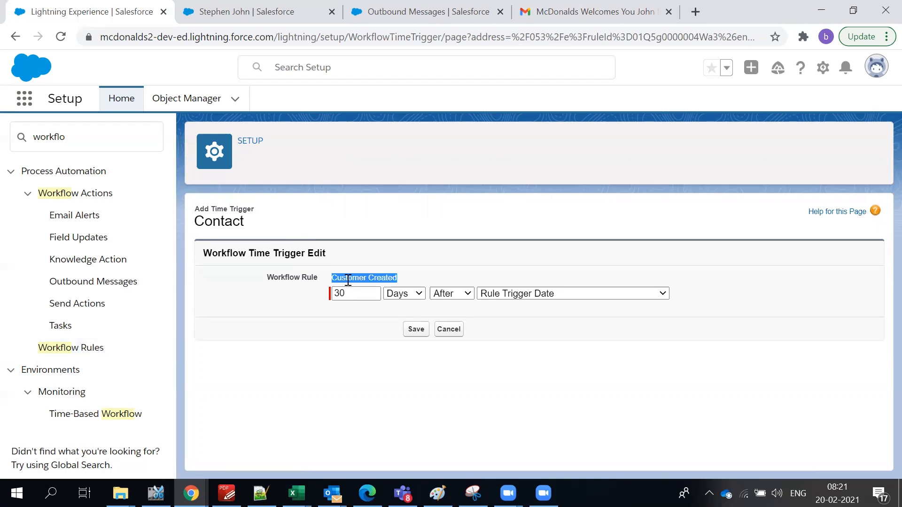
{"action": "left_click", "coordinate": [516, 303]}
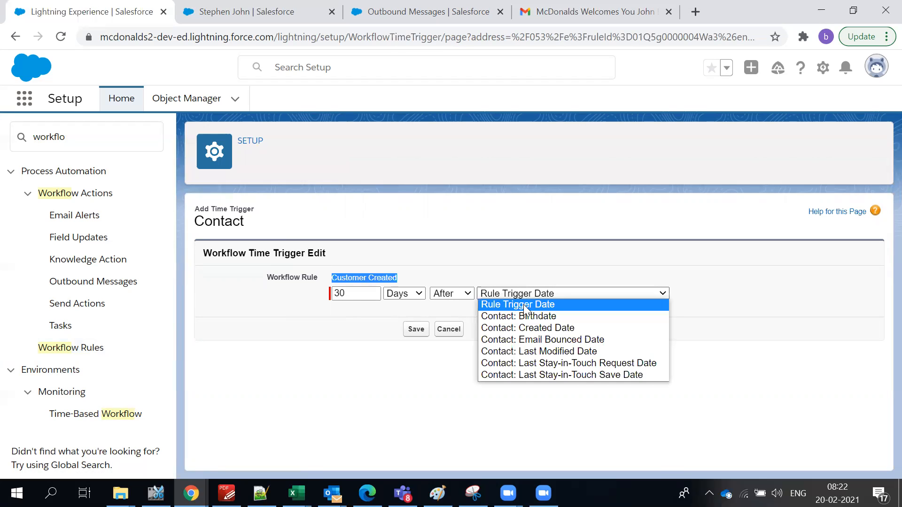
{"action": "left_click", "coordinate": [544, 332]}
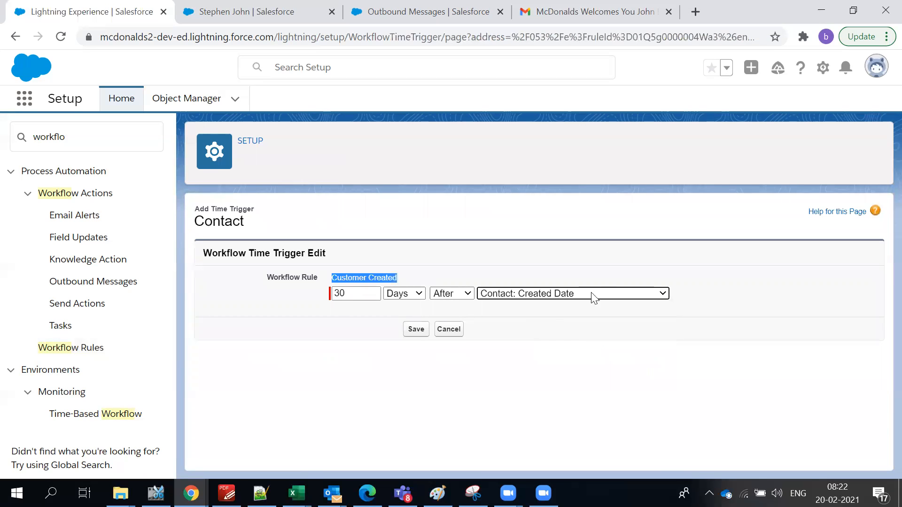
{"action": "double_click", "coordinate": [365, 295]}
{"action": "type", "text": "2"}
Set the trigger delay to 0 Hours After, keeping Contact: Created Date.
{"action": "left_click", "coordinate": [447, 295]}
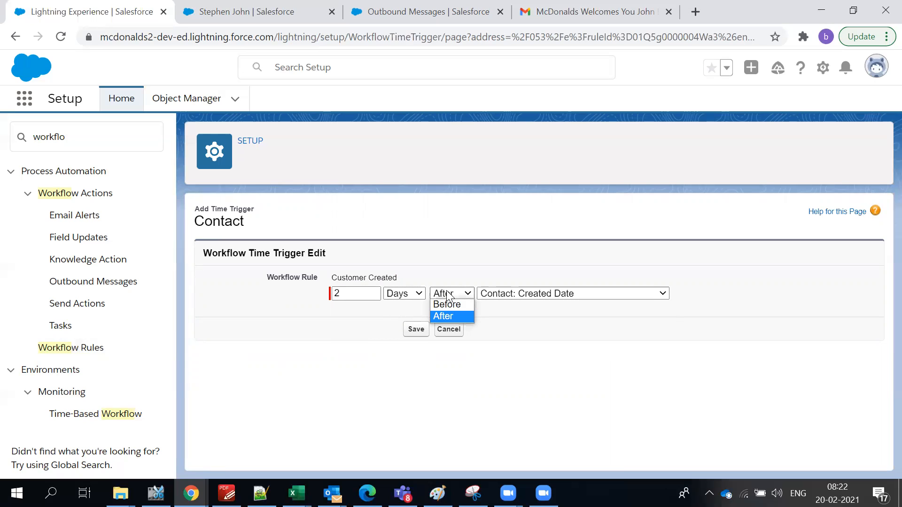
{"action": "left_click", "coordinate": [457, 267]}
{"action": "double_click", "coordinate": [362, 293]}
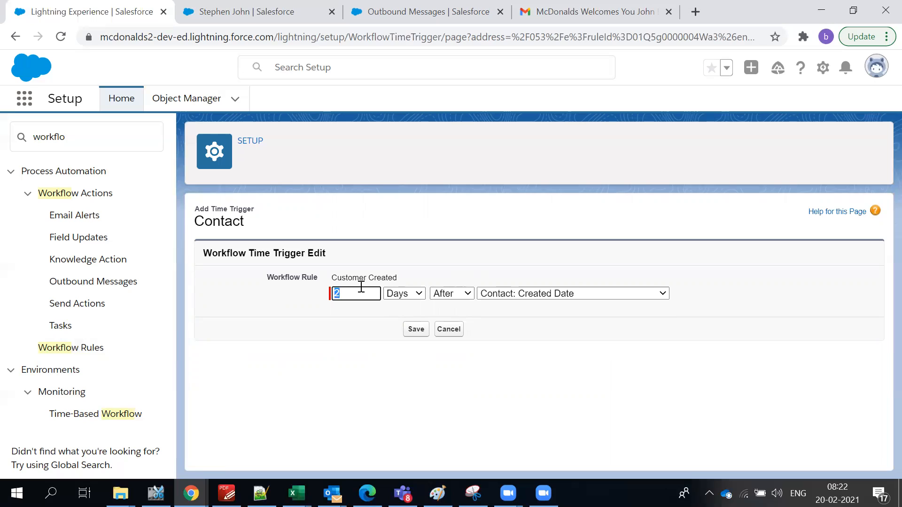
{"action": "left_click", "coordinate": [449, 295]}
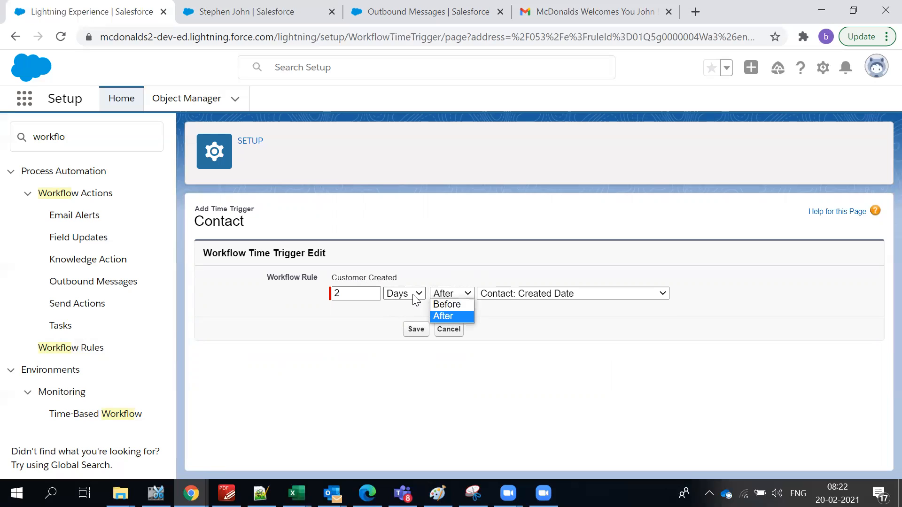
{"action": "left_click", "coordinate": [388, 295]}
{"action": "double_click", "coordinate": [350, 289]}
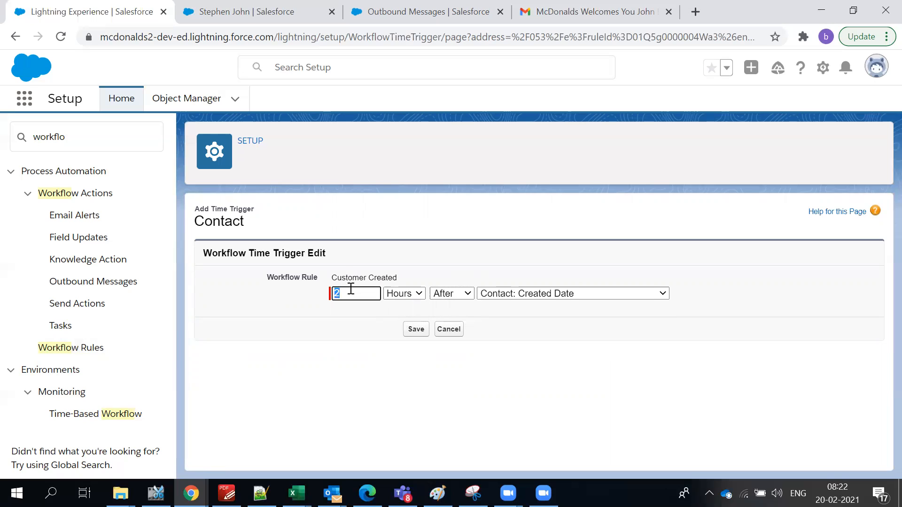
{"action": "type", "text": "0"}
{"action": "left_click", "coordinate": [545, 299]}
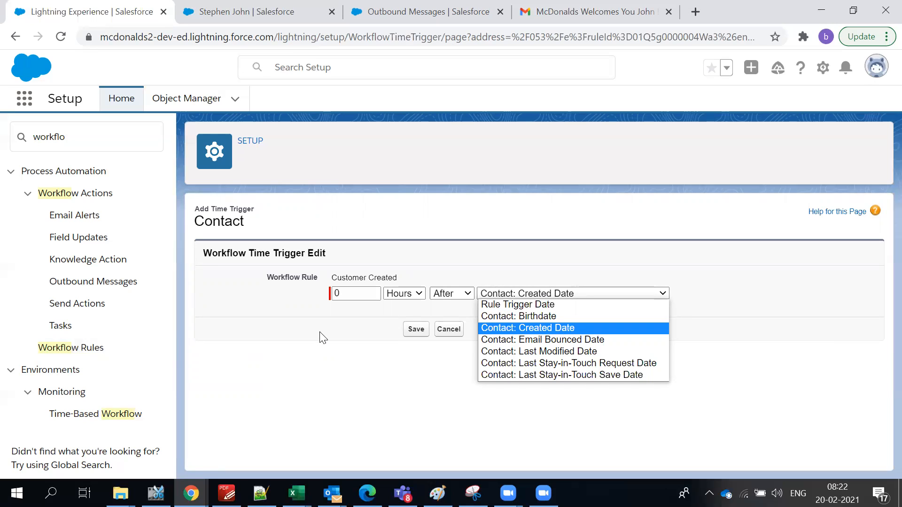
{"action": "left_click", "coordinate": [449, 267]}
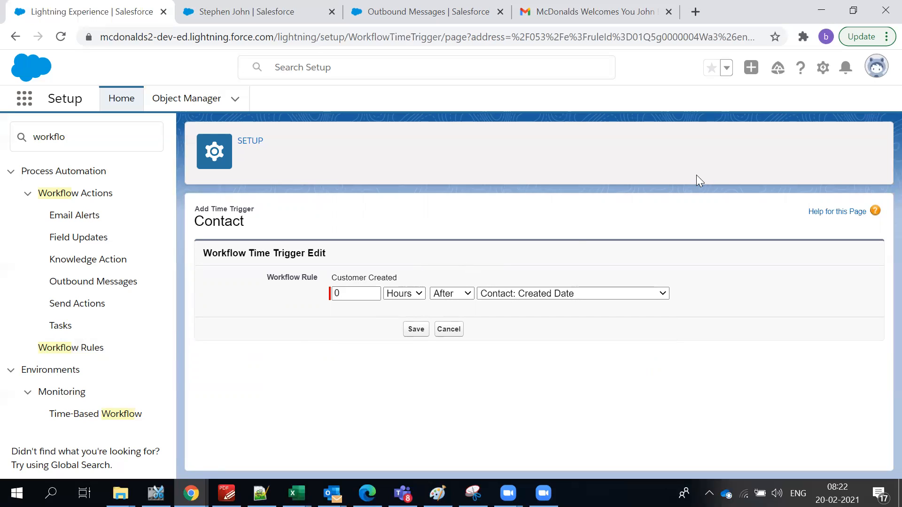
Switch the trigger to 0 Hours Before Contact: Created Date and save it.
{"action": "left_click", "coordinate": [467, 294]}
{"action": "left_click", "coordinate": [464, 305]}
{"action": "left_click", "coordinate": [520, 294]}
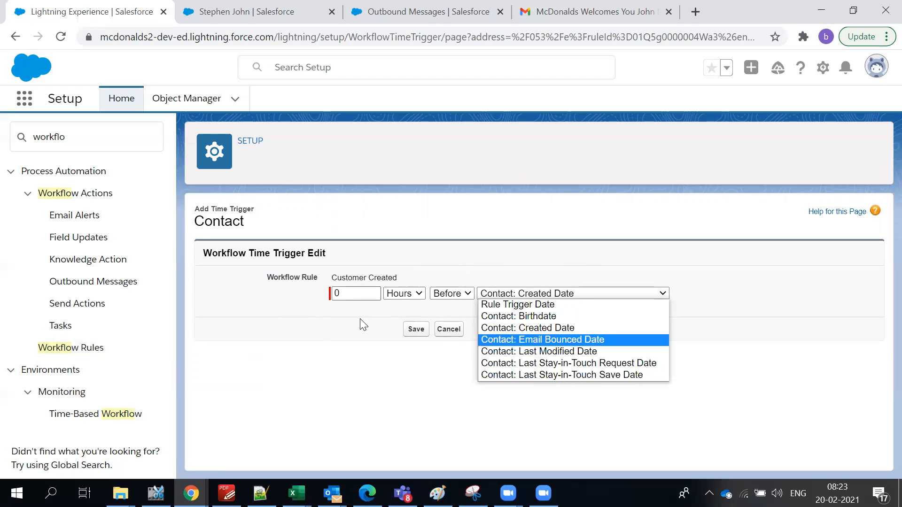
{"action": "left_click", "coordinate": [393, 294]}
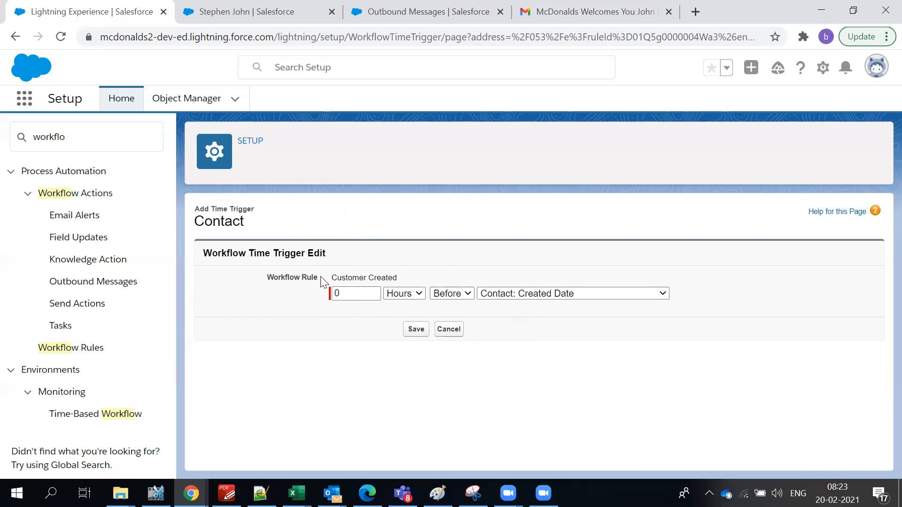
{"action": "triple_click", "coordinate": [315, 252]}
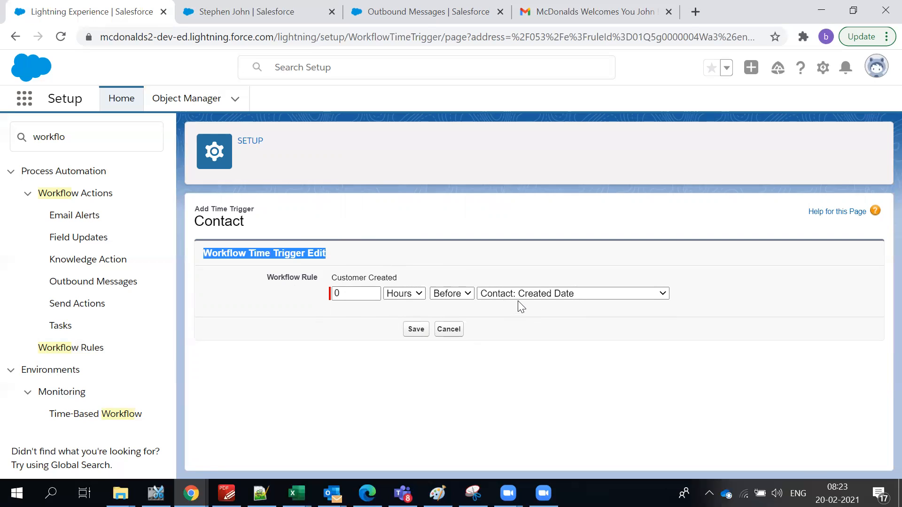
{"action": "left_click", "coordinate": [345, 297]}
{"action": "left_click", "coordinate": [353, 275]}
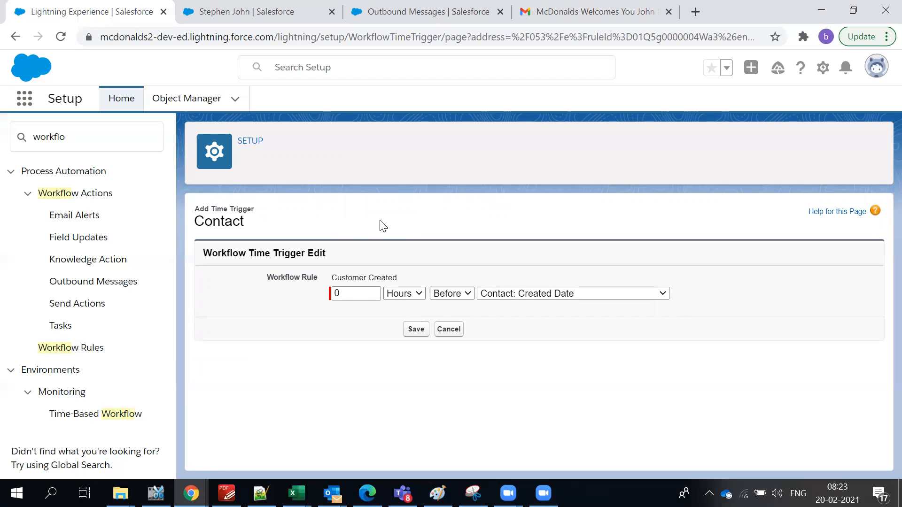
{"action": "left_click", "coordinate": [416, 329]}
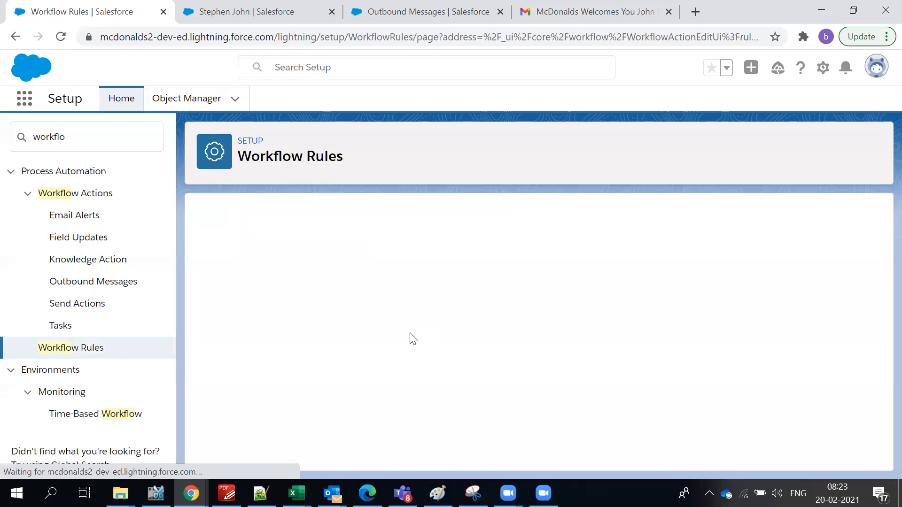
Choose New Task from the 0-hour trigger's Add Workflow Action list.
{"action": "scroll", "coordinate": [405, 332], "scroll_direction": "down", "scroll_amount": 3}
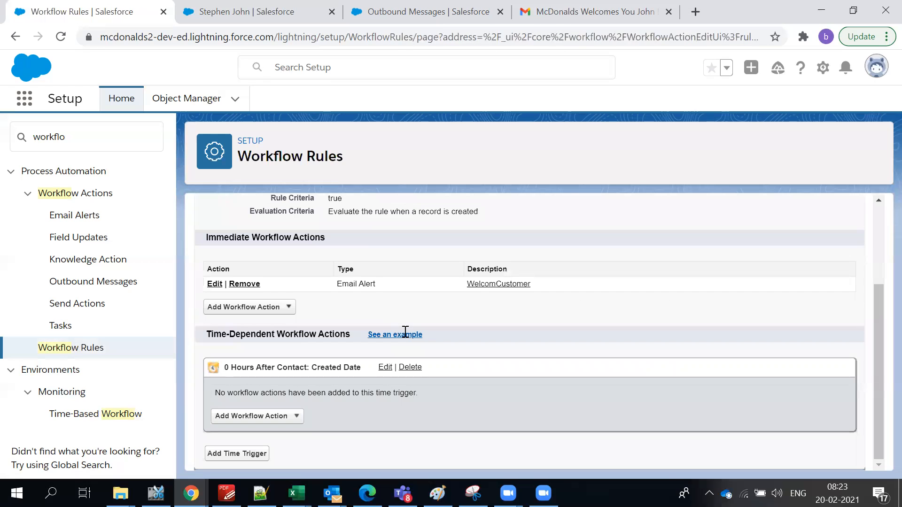
{"action": "left_click", "coordinate": [299, 417]}
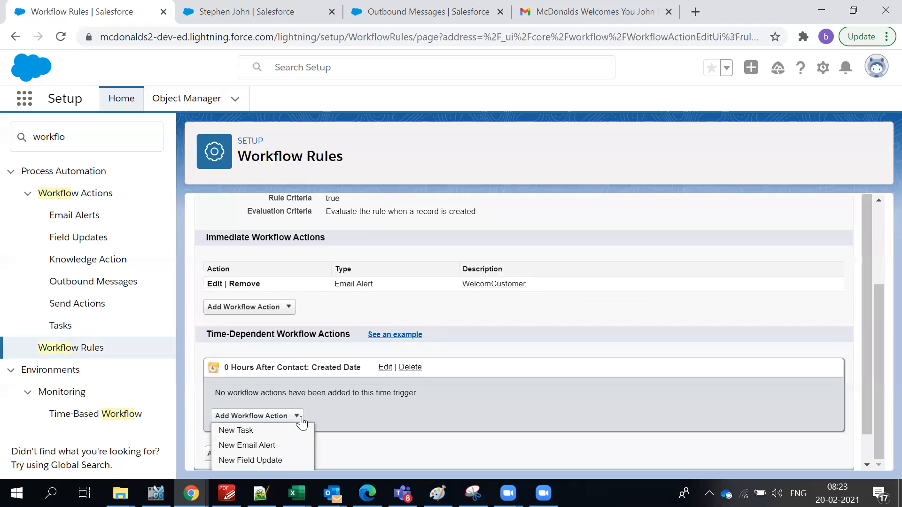
{"action": "left_click", "coordinate": [579, 311]}
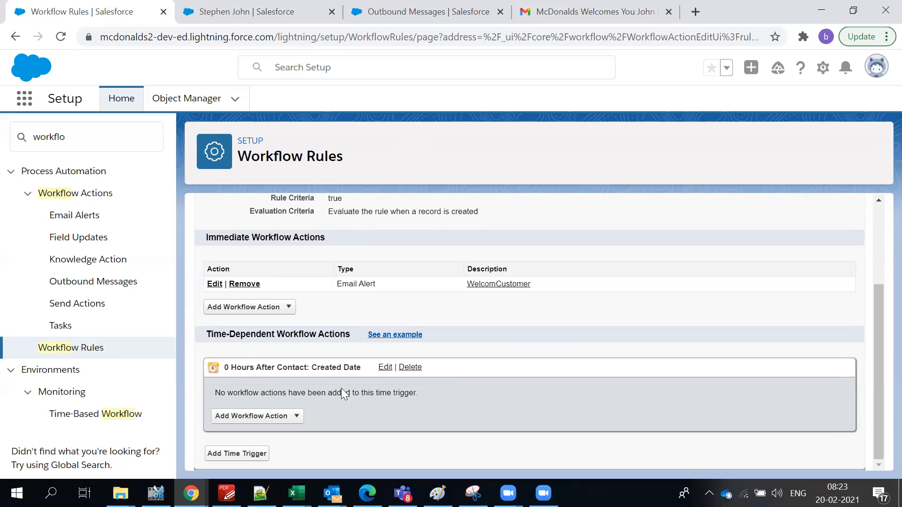
{"action": "left_click_drag", "start_coordinate": [361, 368], "coordinate": [320, 365]}
{"action": "left_click", "coordinate": [606, 341]}
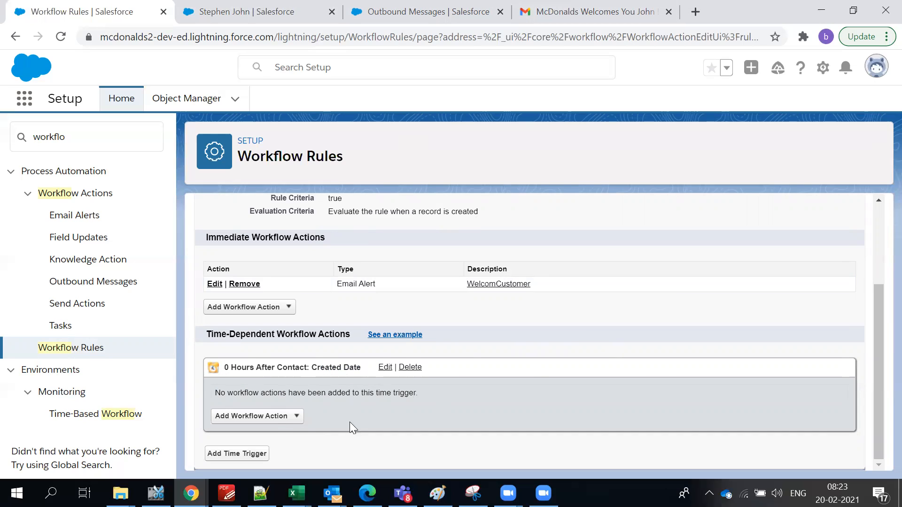
{"action": "left_click", "coordinate": [268, 418]}
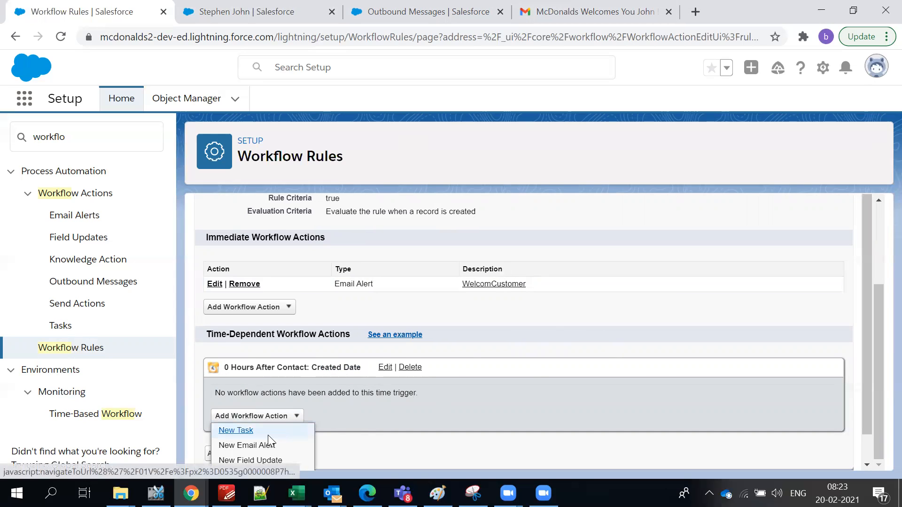
{"action": "left_click", "coordinate": [268, 434]}
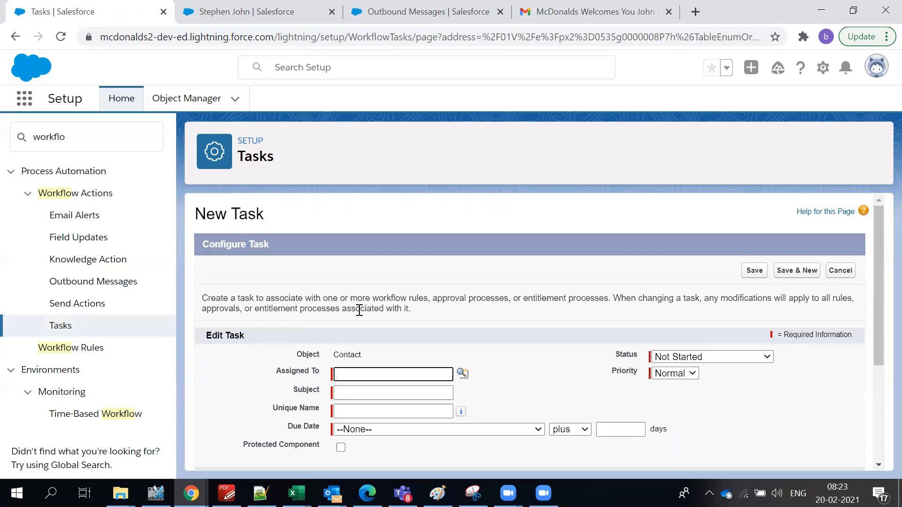
Assign the task to the listed user with subject 'Not a Premium Customer' and matching unique name.
{"action": "scroll", "coordinate": [359, 310], "scroll_direction": "down", "scroll_amount": 3}
{"action": "scroll", "coordinate": [422, 263], "scroll_direction": "up", "scroll_amount": 1}
{"action": "left_click", "coordinate": [462, 282]}
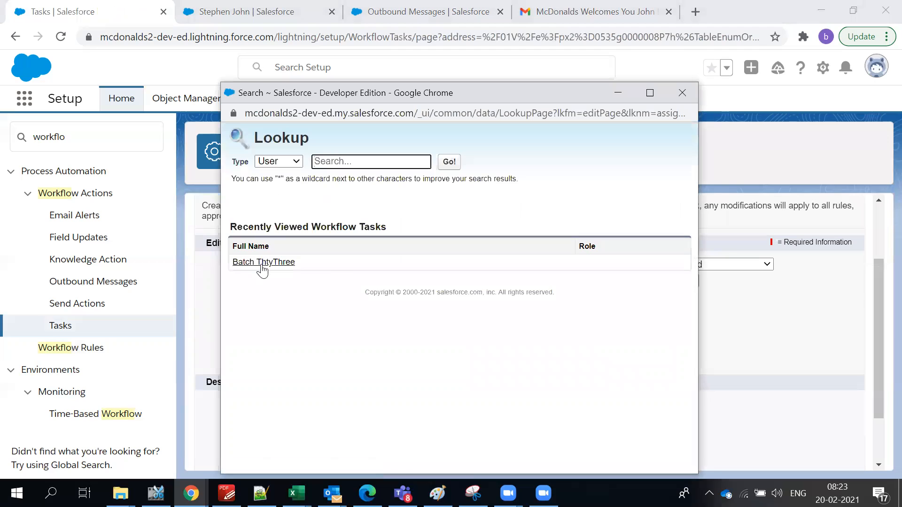
{"action": "left_click", "coordinate": [262, 263]}
{"action": "left_click", "coordinate": [372, 306]}
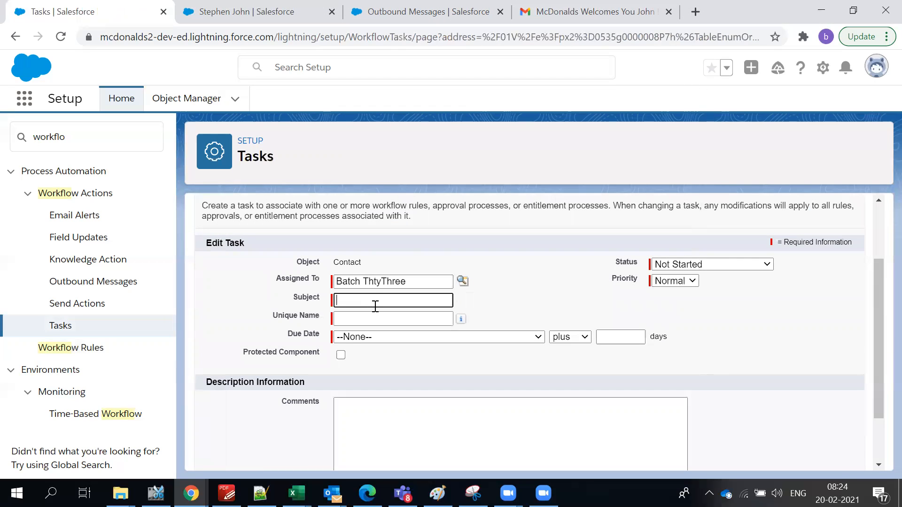
{"action": "type", "text": "Ni"}
{"action": "type", "text": "ot"}
{"action": "type", "text": " a Premium"}
{"action": "key", "text": "BackSpace"}
{"action": "key", "text": "BackSpace"}
{"action": "type", "text": "um Customer"}
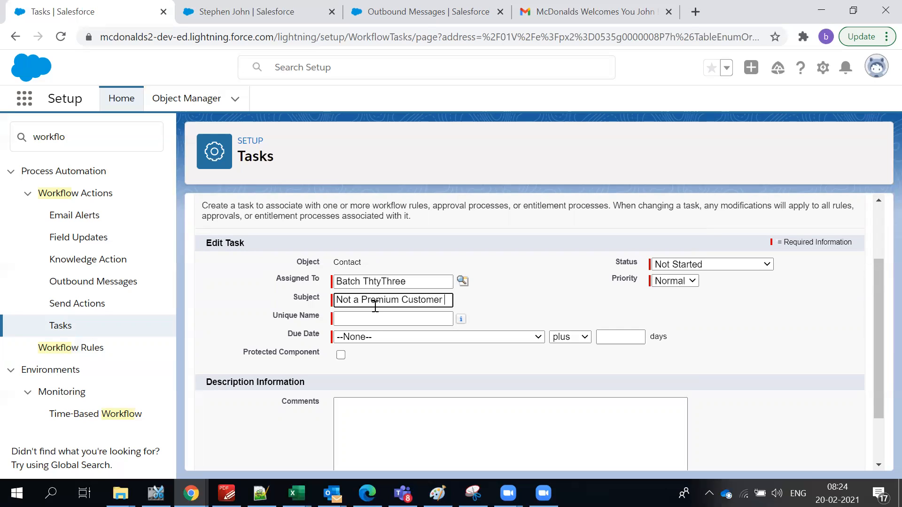
{"action": "left_click", "coordinate": [335, 317]}
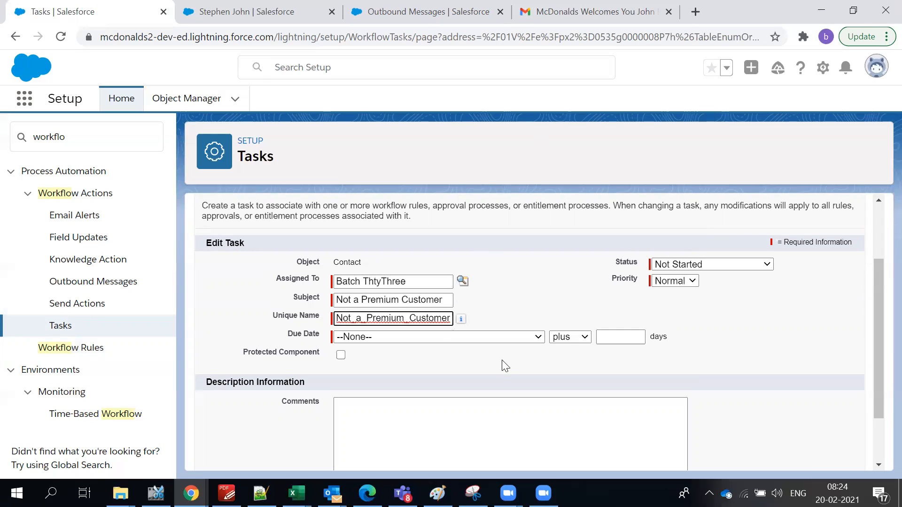
Set the task's due date to Rule Trigger Date plus 0 days.
{"action": "left_click", "coordinate": [437, 338]}
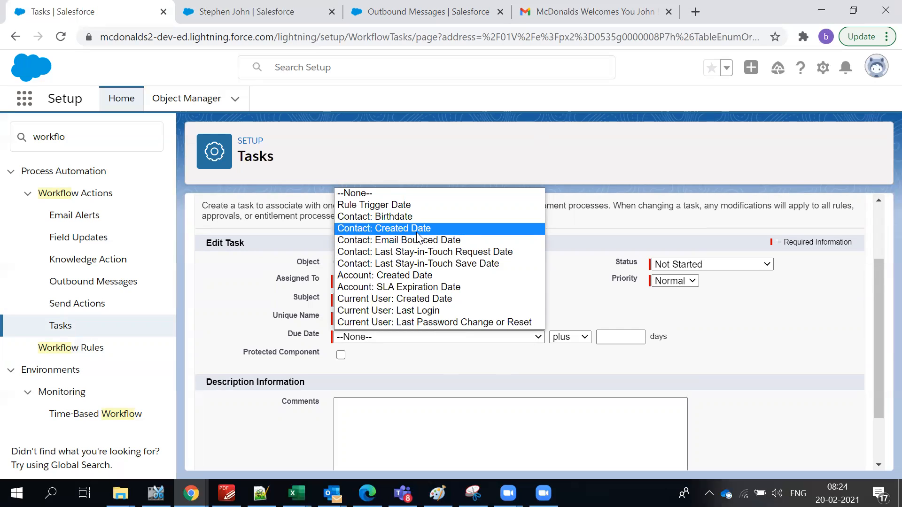
{"action": "left_click", "coordinate": [411, 205]}
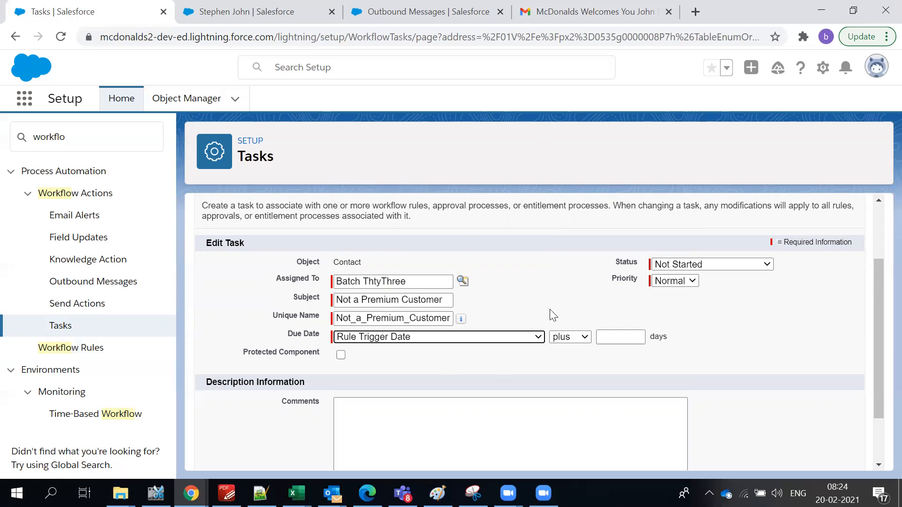
{"action": "left_click", "coordinate": [583, 339]}
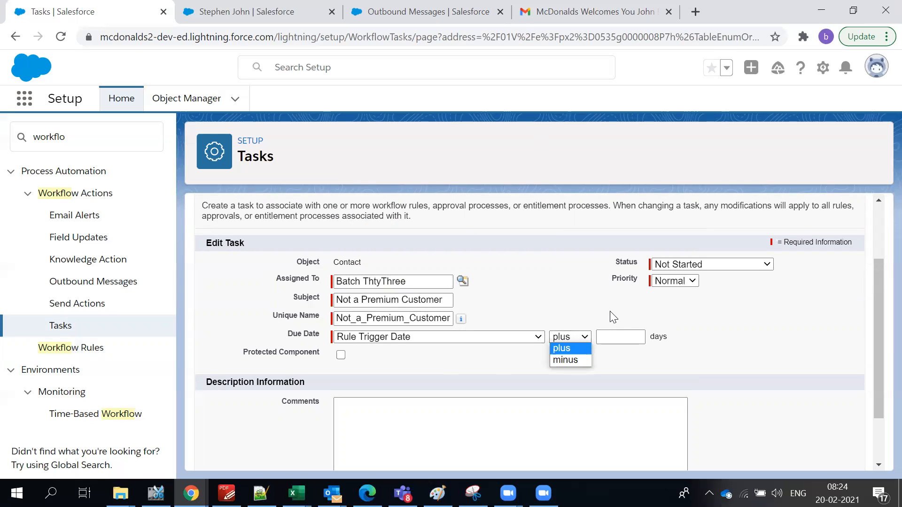
{"action": "left_click", "coordinate": [615, 335]}
{"action": "type", "text": "0"}
{"action": "left_click", "coordinate": [605, 308]}
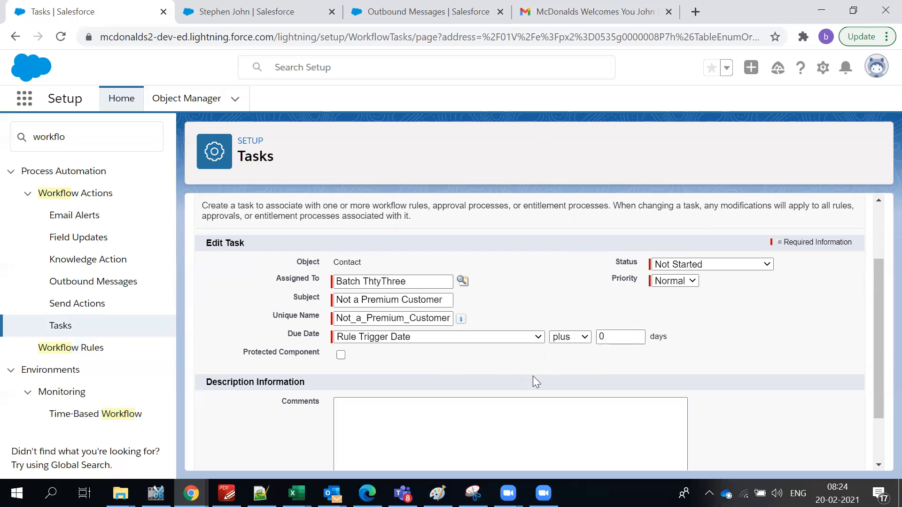
{"action": "scroll", "coordinate": [510, 366], "scroll_direction": "down", "scroll_amount": 2}
{"action": "left_click", "coordinate": [475, 379]}
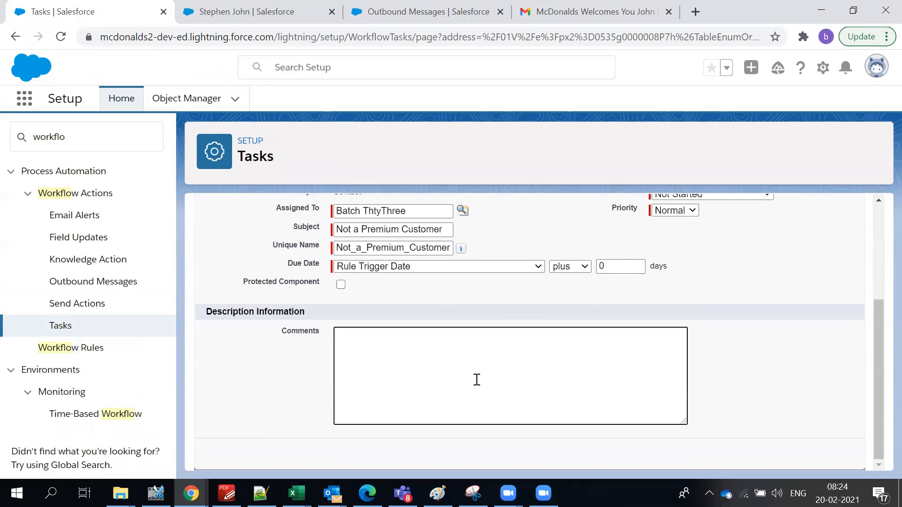
Enter a comment that this customer is not Premium and should be connected with to add them to Premium.
{"action": "type", "text": "This cusomer"}
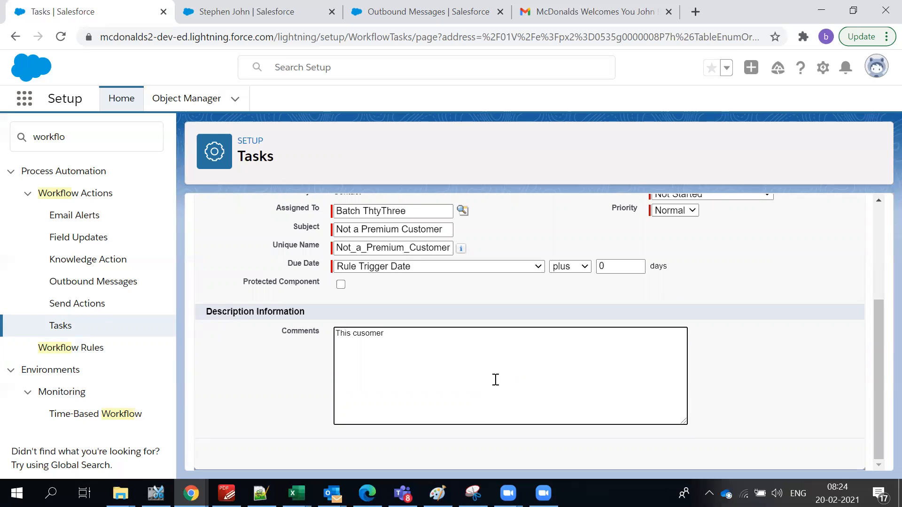
{"action": "key", "text": "BackSpace"}
{"action": "key", "text": "BackSpace"}
{"action": "key", "text": "BackSpace"}
{"action": "key", "text": "BackSpace"}
{"action": "type", "text": "tomer is not Premium, connect and mak"}
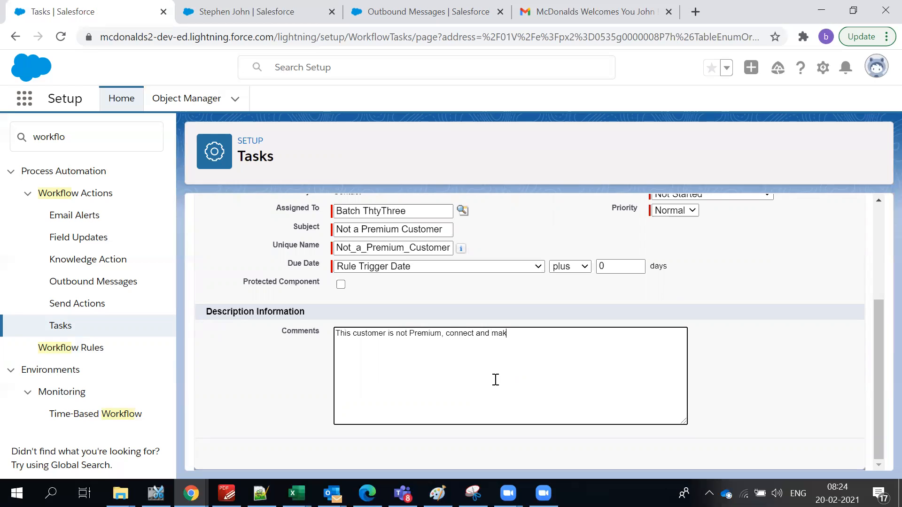
{"action": "type", "text": "e them flexible so that they would add to Premium"}
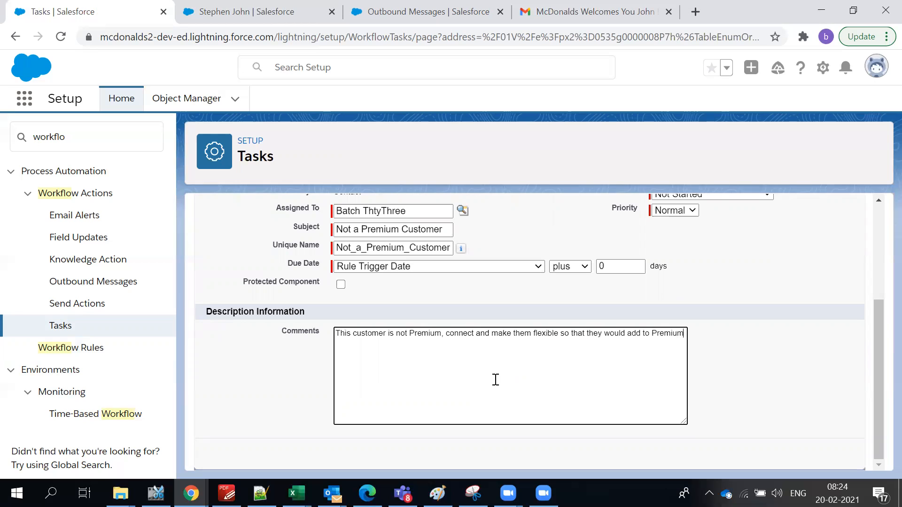
{"action": "type", "text": " list"}
{"action": "scroll", "coordinate": [379, 323], "scroll_direction": "up", "scroll_amount": 4}
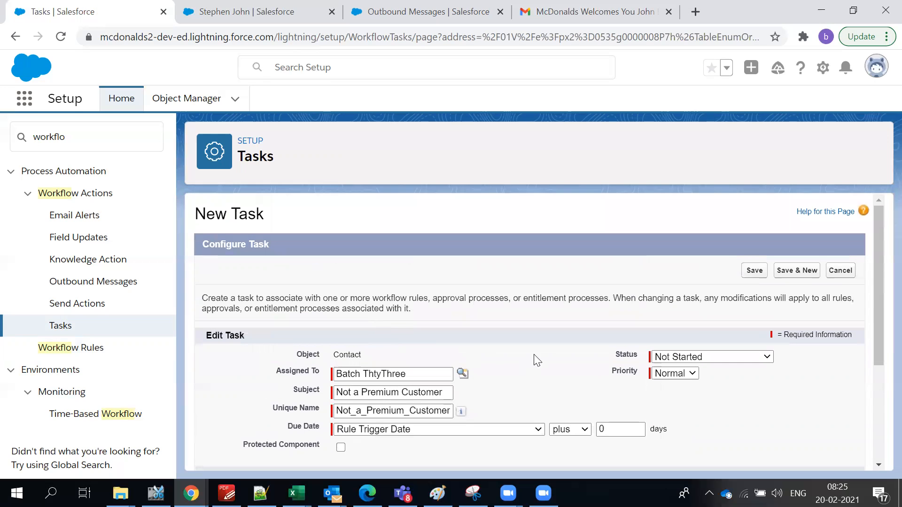
Save the Not a Premium Customer task and review it under the 0-hour trigger.
{"action": "left_click", "coordinate": [755, 271]}
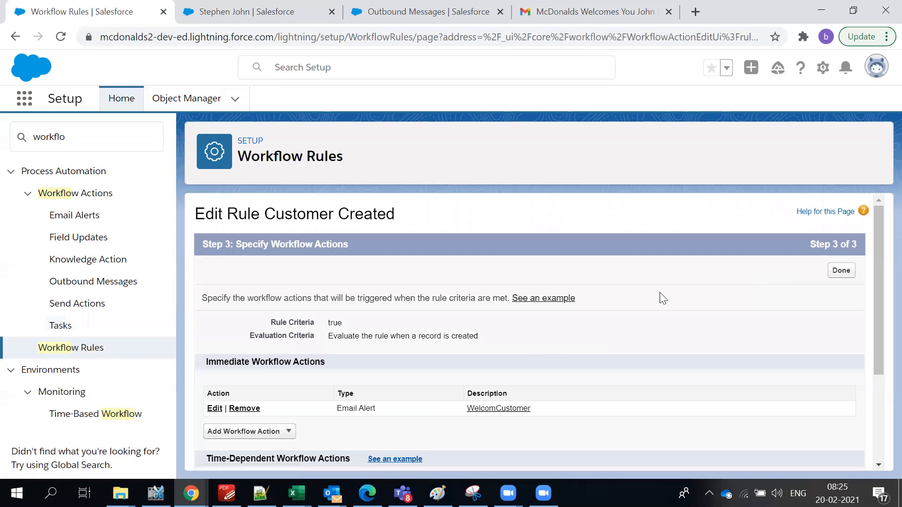
{"action": "scroll", "coordinate": [543, 345], "scroll_direction": "down", "scroll_amount": 3}
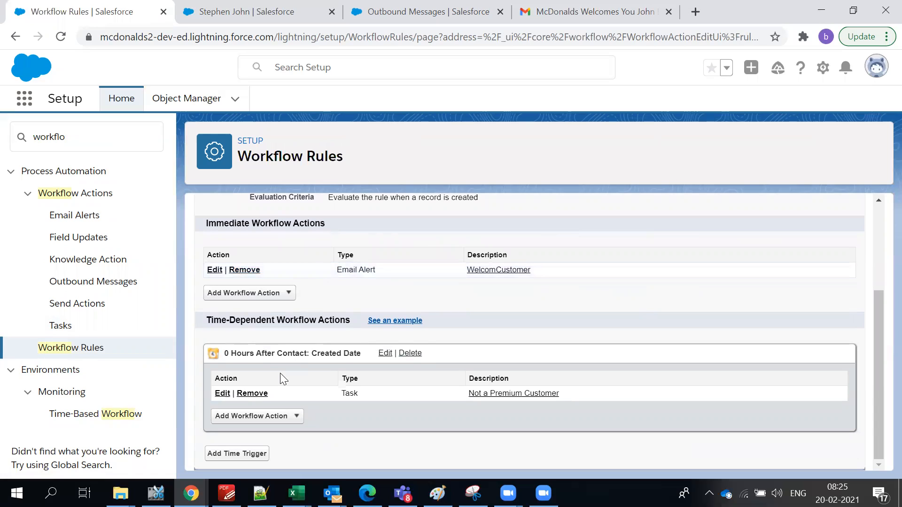
{"action": "left_click_drag", "start_coordinate": [241, 354], "coordinate": [383, 355]}
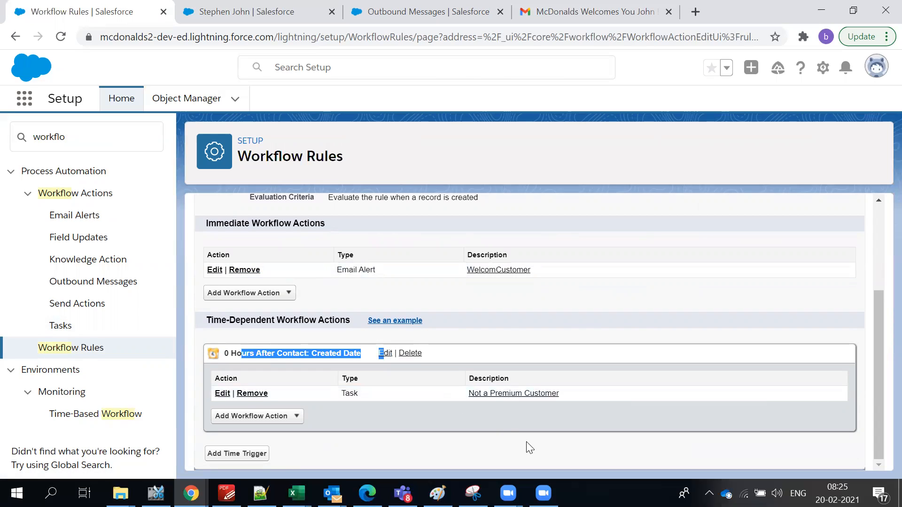
{"action": "left_click", "coordinate": [472, 414]}
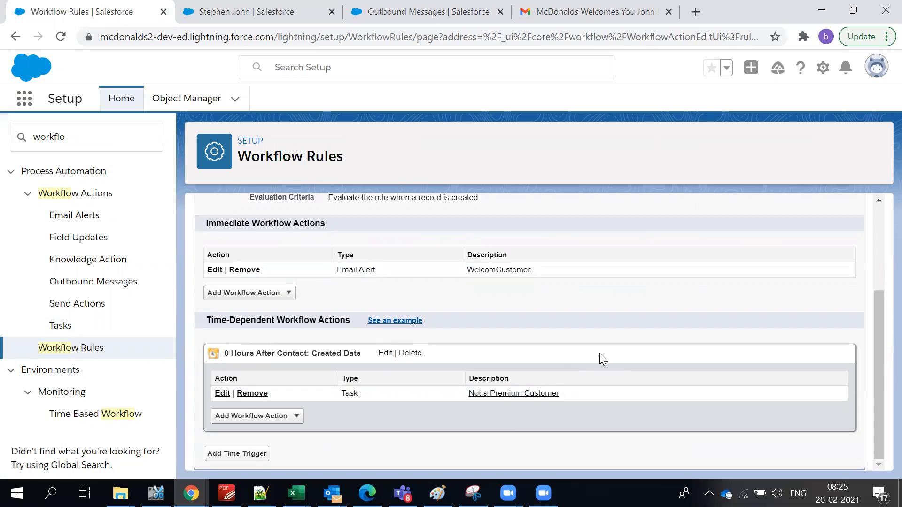
{"action": "scroll", "coordinate": [723, 312], "scroll_direction": "up", "scroll_amount": 3}
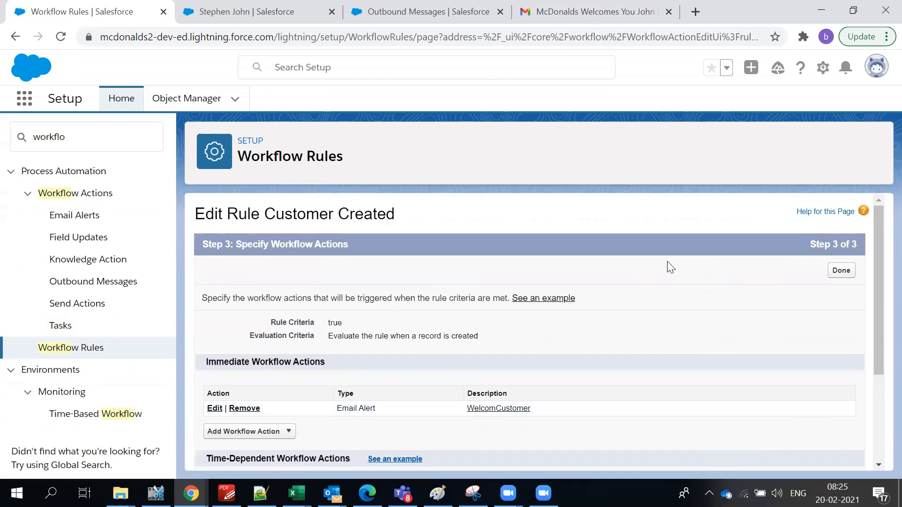
{"action": "scroll", "coordinate": [667, 261], "scroll_direction": "down", "scroll_amount": 3}
{"action": "left_click", "coordinate": [262, 417]}
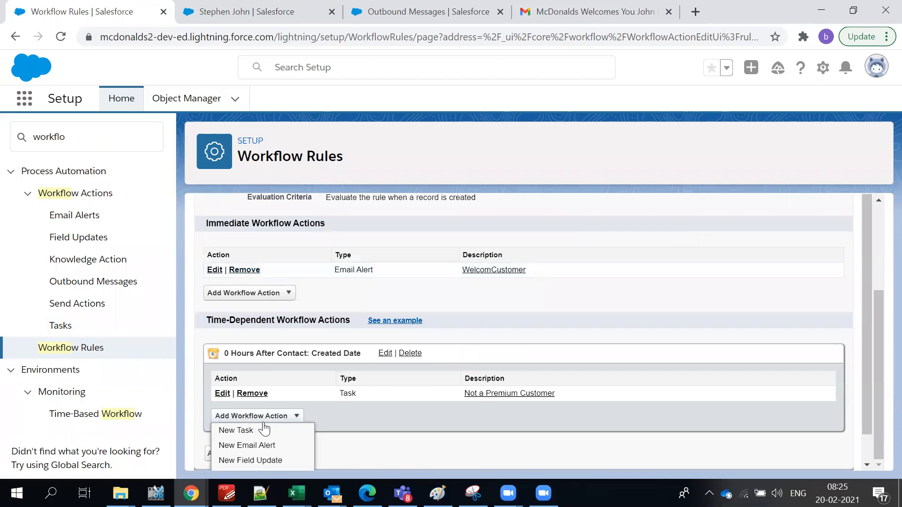
{"action": "scroll", "coordinate": [265, 429], "scroll_direction": "down", "scroll_amount": 1}
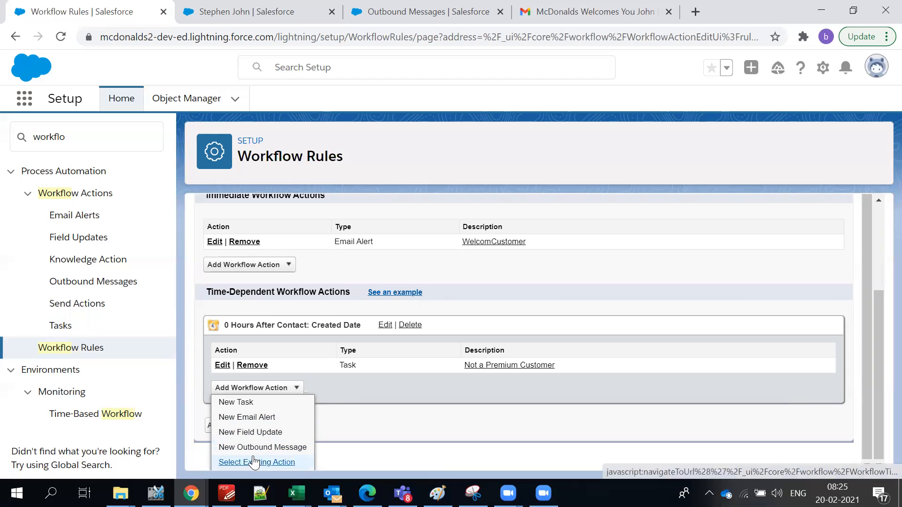
{"action": "left_click", "coordinate": [563, 282]}
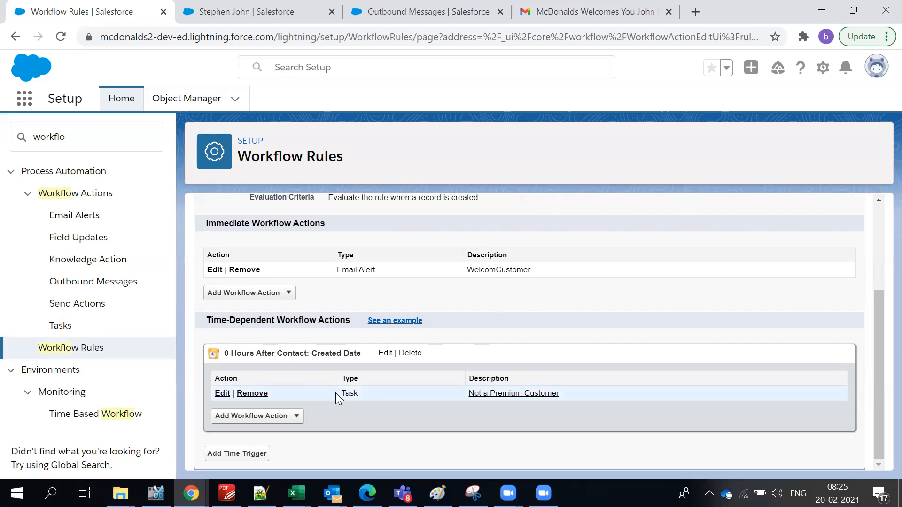
Open the Time-Based Workflow queue in a new tab and finish the rule's workflow actions.
{"action": "middle_click", "coordinate": [101, 414]}
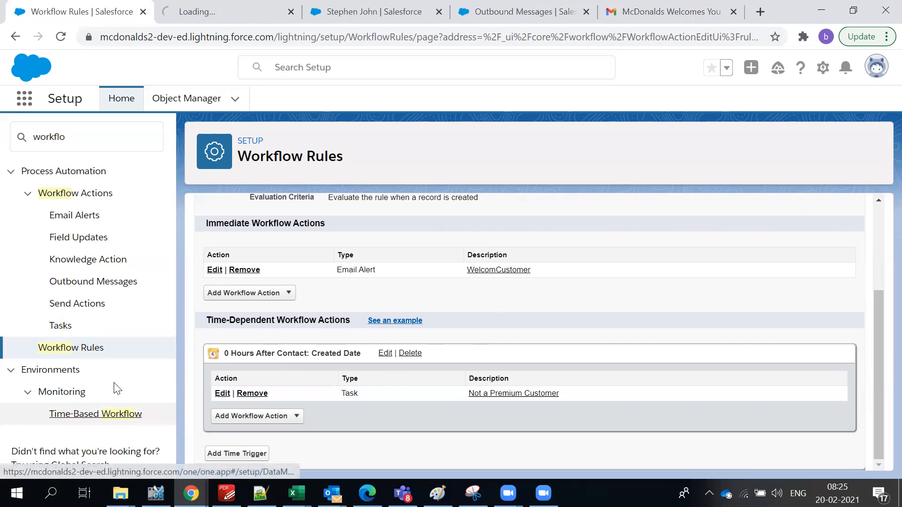
{"action": "scroll", "coordinate": [423, 271], "scroll_direction": "up", "scroll_amount": 3}
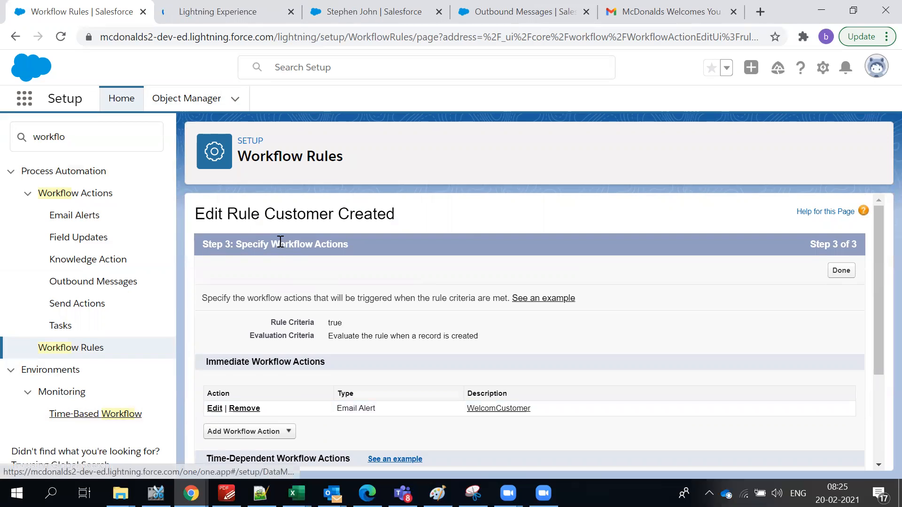
{"action": "left_click_drag", "start_coordinate": [265, 214], "coordinate": [399, 224]}
{"action": "key", "text": "ctrl+c"}
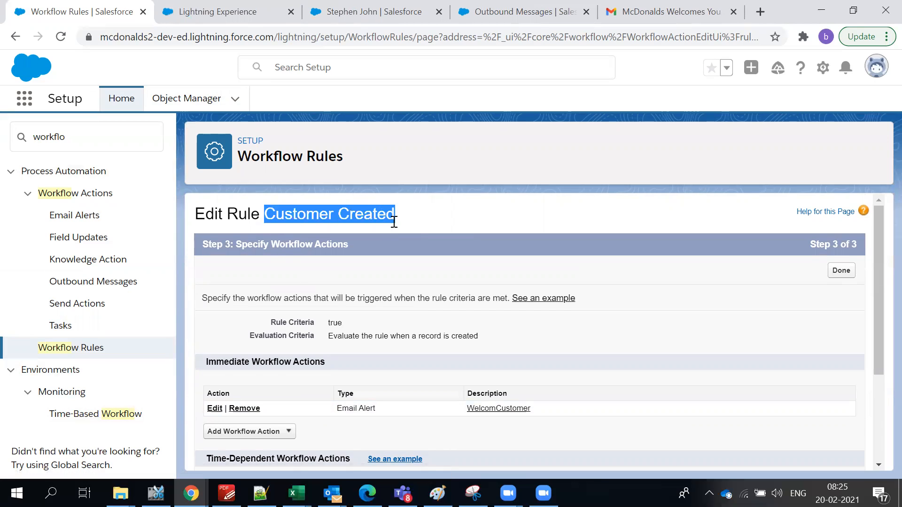
{"action": "scroll", "coordinate": [397, 263], "scroll_direction": "down", "scroll_amount": 3}
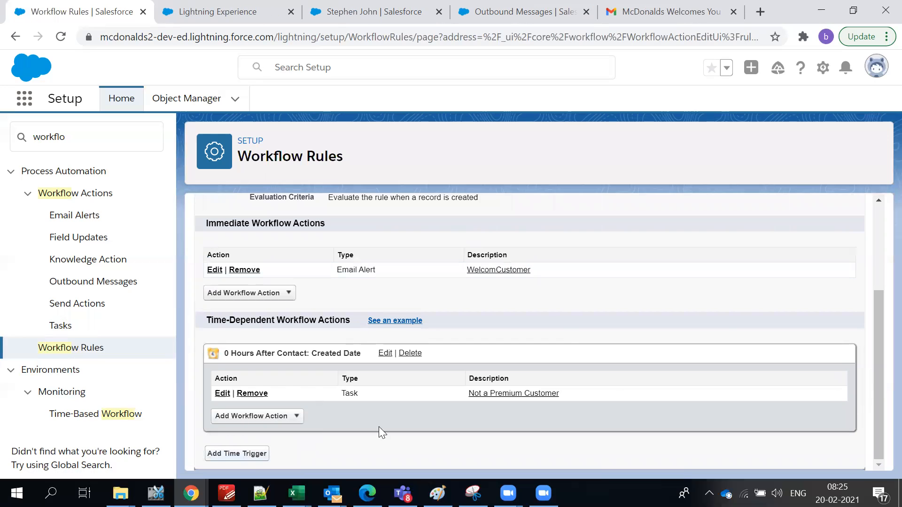
{"action": "scroll", "coordinate": [752, 296], "scroll_direction": "up", "scroll_amount": 5}
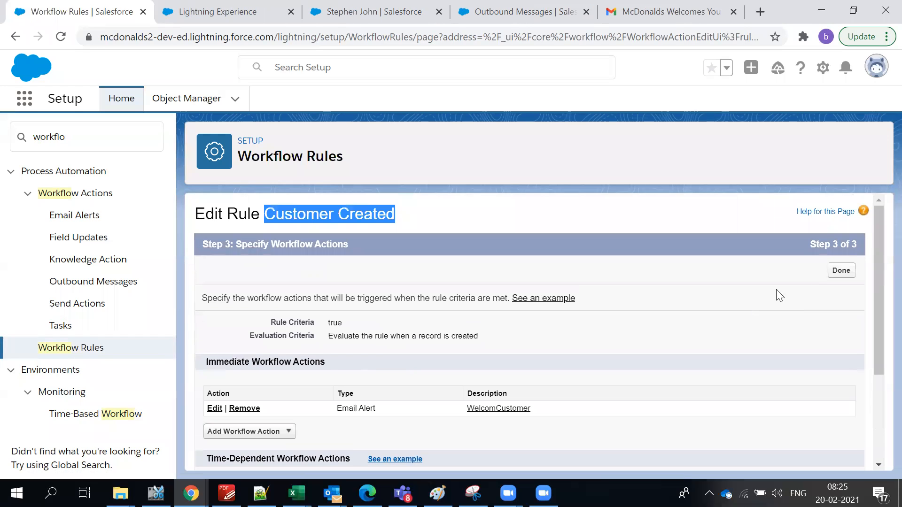
{"action": "left_click", "coordinate": [842, 274]}
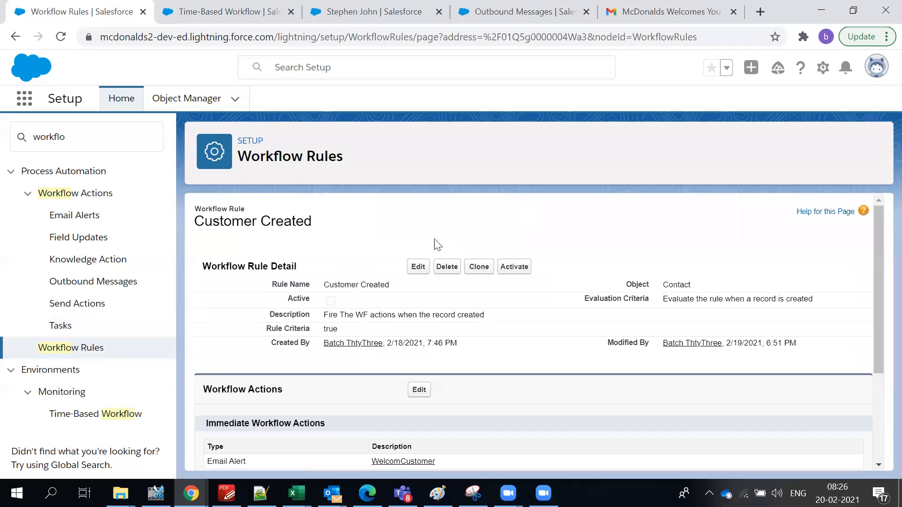
Activate the Customer Created rule and acknowledge the missing Default Workflow User warning.
{"action": "left_click", "coordinate": [522, 273]}
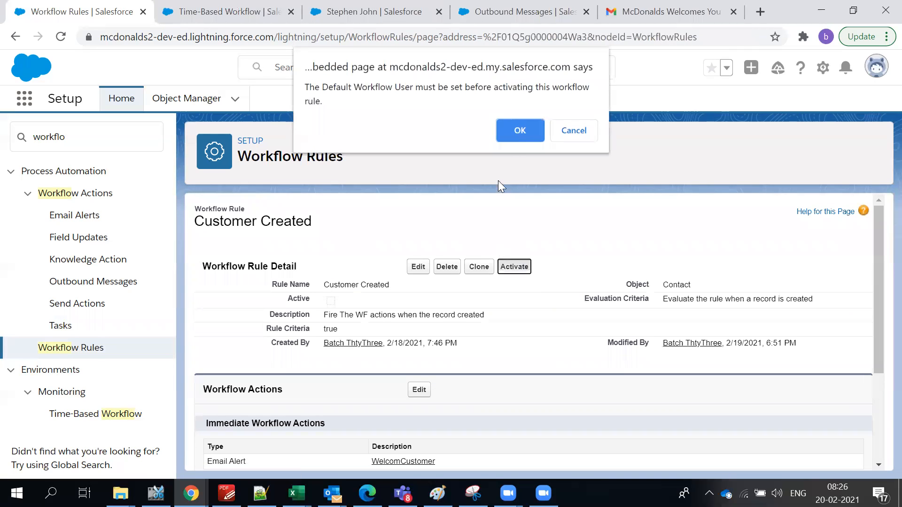
{"action": "left_click", "coordinate": [518, 128]}
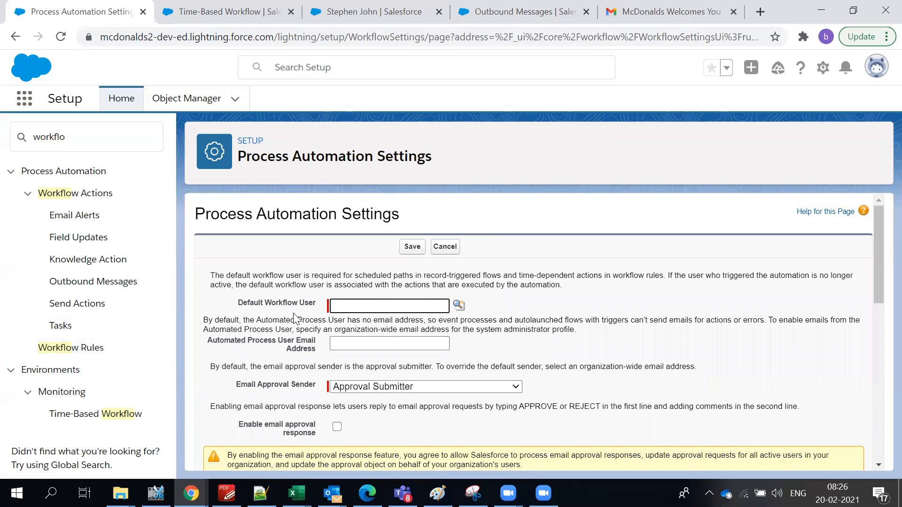
{"action": "scroll", "coordinate": [378, 317], "scroll_direction": "down", "scroll_amount": 4}
{"action": "scroll", "coordinate": [379, 317], "scroll_direction": "up", "scroll_amount": 4}
Choose the listed user as Default Workflow User and save the settings.
{"action": "left_click", "coordinate": [452, 311]}
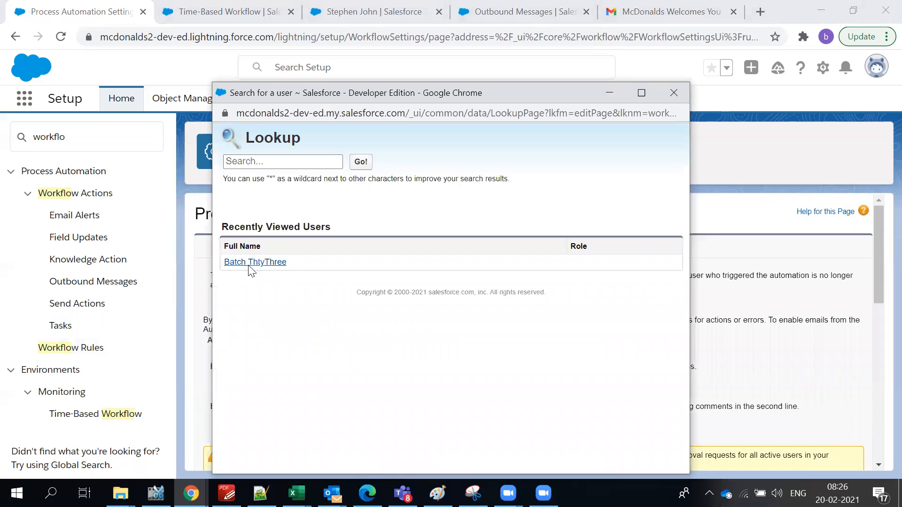
{"action": "left_click", "coordinate": [250, 266]}
{"action": "scroll", "coordinate": [545, 376], "scroll_direction": "down", "scroll_amount": 10}
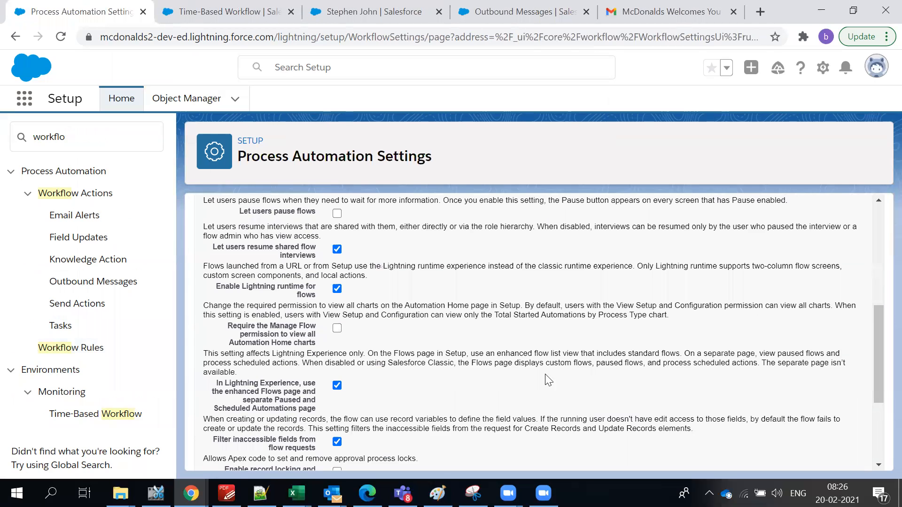
{"action": "scroll", "coordinate": [536, 372], "scroll_direction": "down", "scroll_amount": 1}
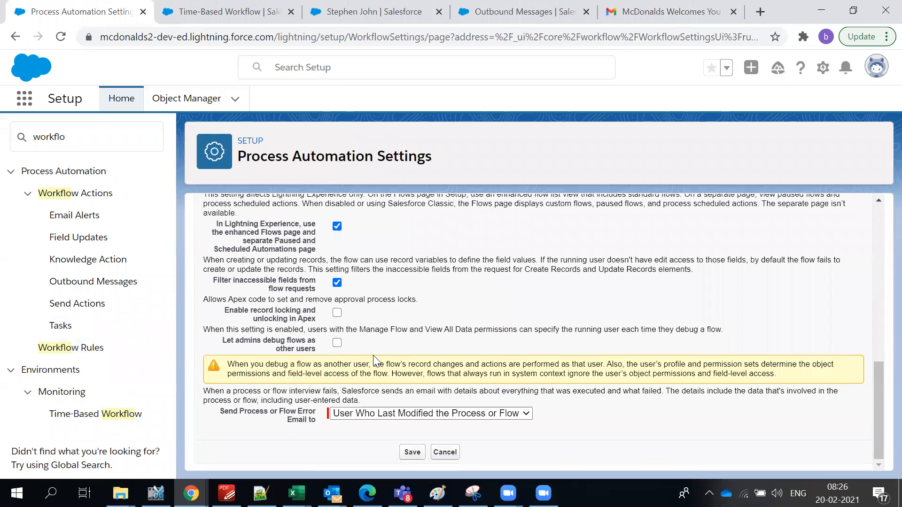
{"action": "scroll", "coordinate": [374, 362], "scroll_direction": "up", "scroll_amount": 10}
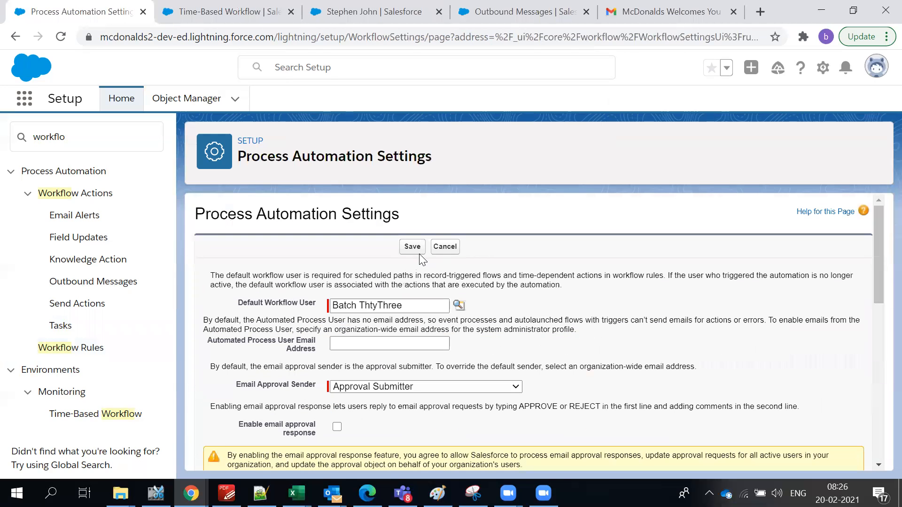
{"action": "left_click", "coordinate": [419, 250]}
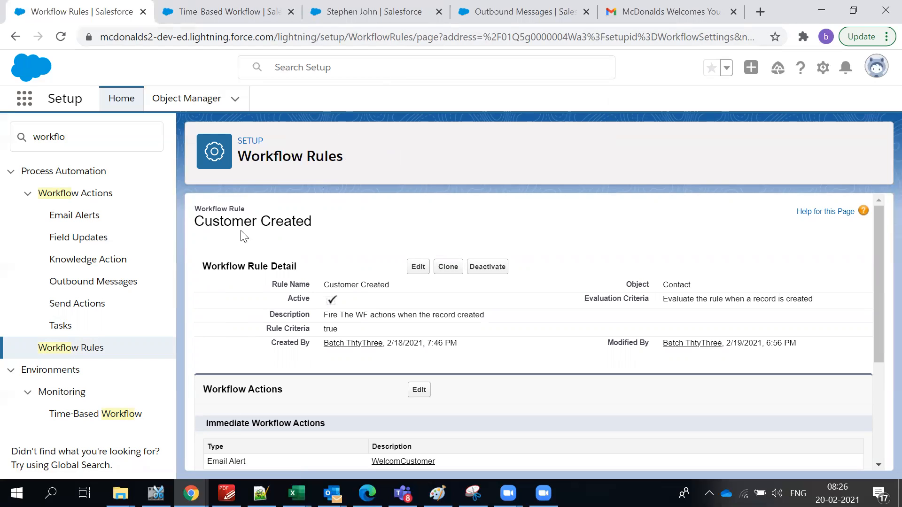
{"action": "scroll", "coordinate": [510, 257], "scroll_direction": "down", "scroll_amount": 3}
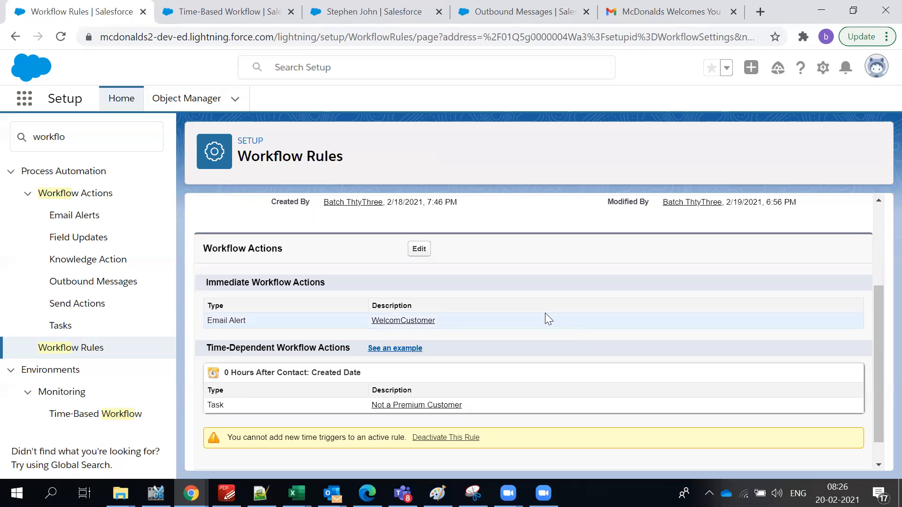
{"action": "scroll", "coordinate": [545, 314], "scroll_direction": "up", "scroll_amount": 3}
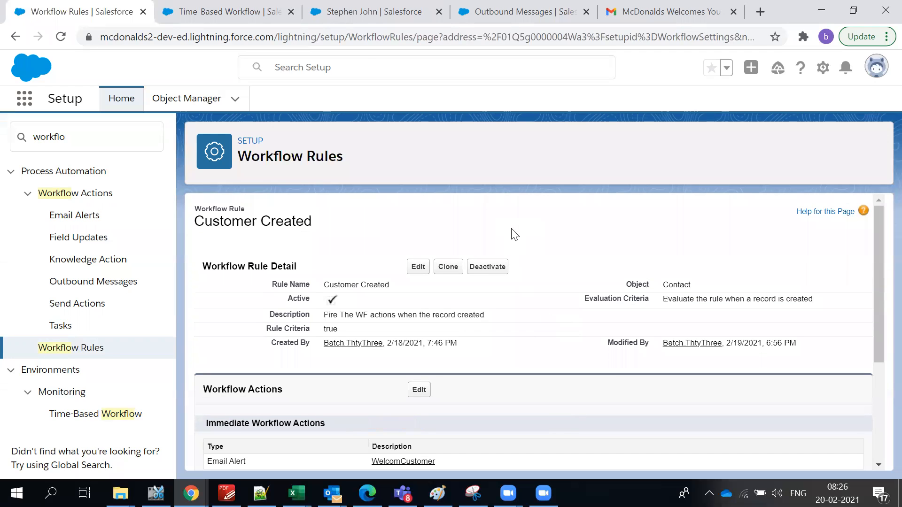
{"action": "left_click", "coordinate": [263, 12]}
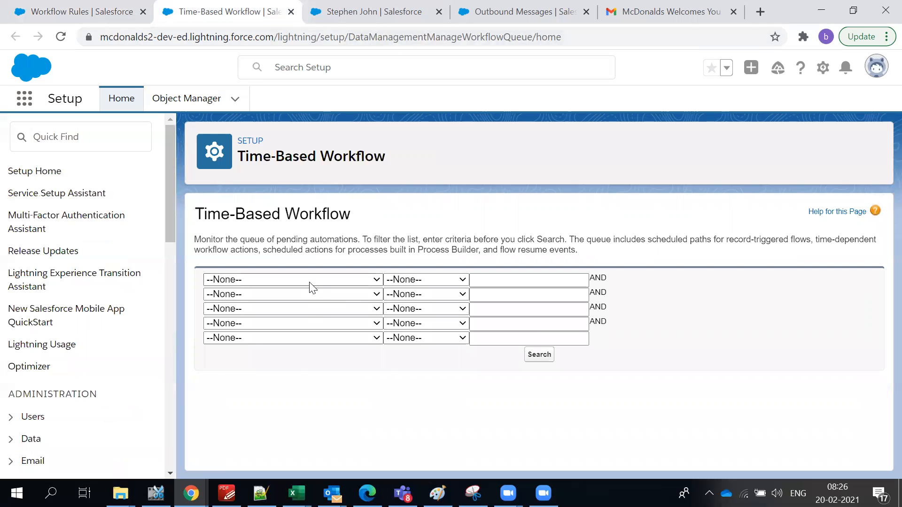
Search the queue for Workflow Rule, Flow, or Process Name equals Customer Created.
{"action": "left_click", "coordinate": [309, 279]}
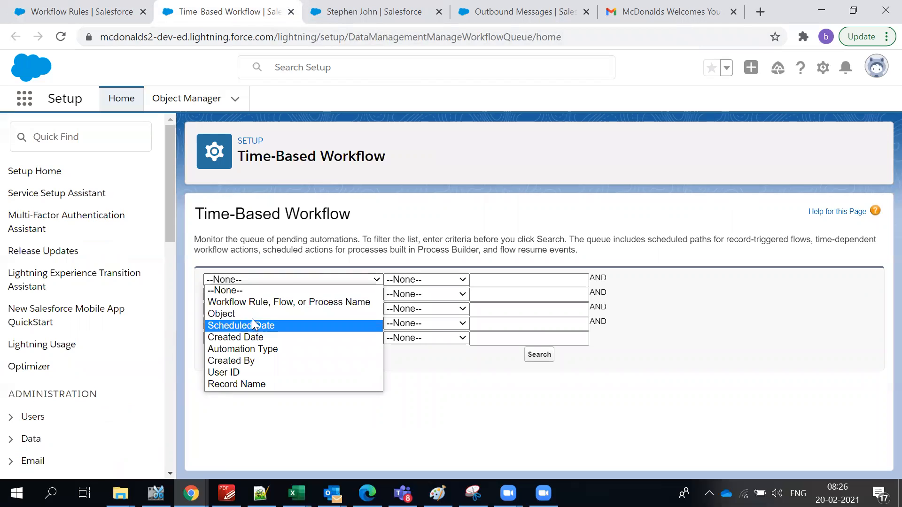
{"action": "left_click", "coordinate": [254, 304]}
{"action": "left_click", "coordinate": [435, 281]}
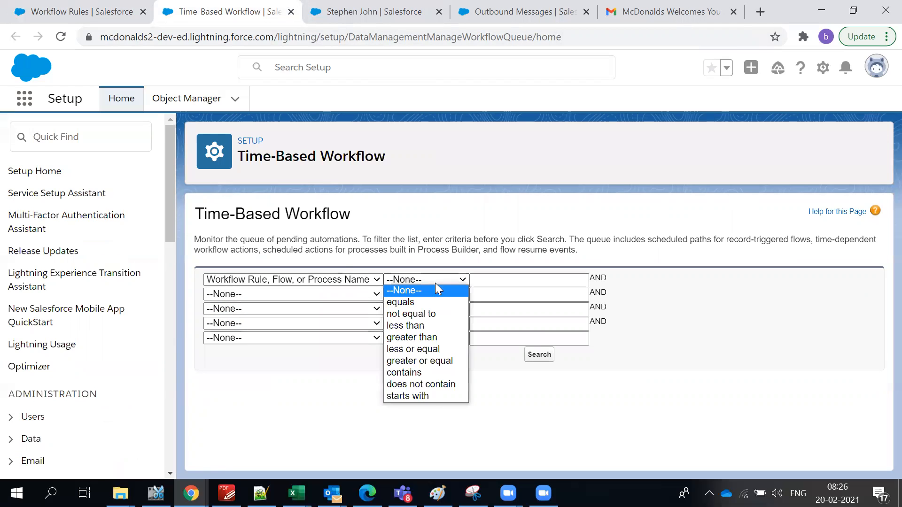
{"action": "left_click", "coordinate": [413, 302]}
{"action": "left_click", "coordinate": [489, 282]}
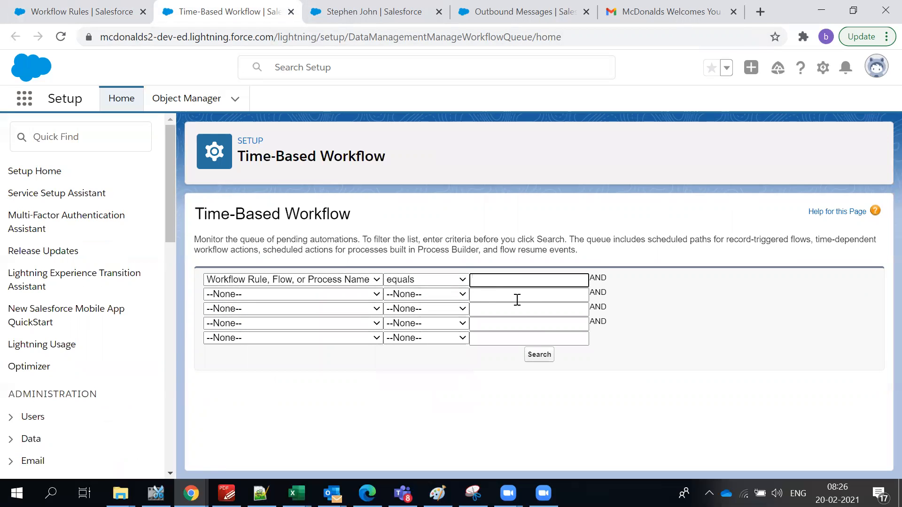
{"action": "key", "text": "ctrl+v"}
{"action": "left_click", "coordinate": [540, 356]}
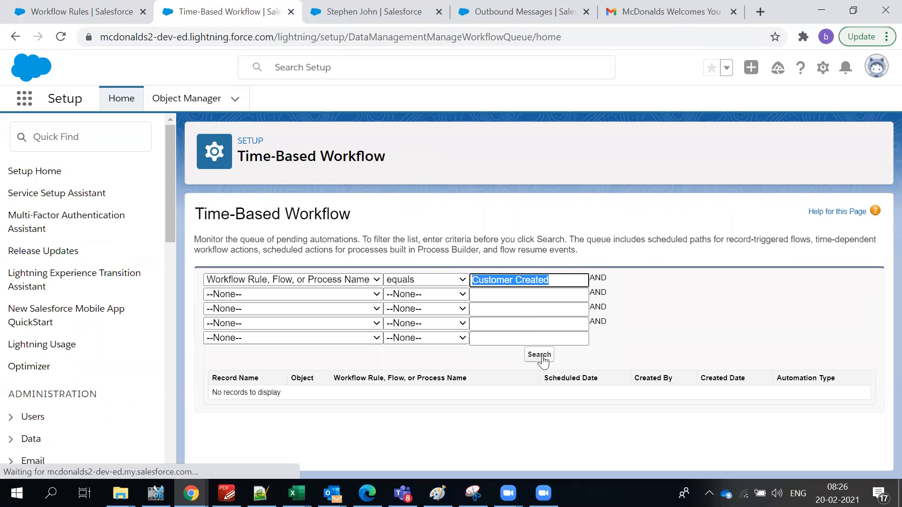
Review the empty results and check the rule and contact tabs.
{"action": "triple_click", "coordinate": [247, 229]}
{"action": "scroll", "coordinate": [106, 360], "scroll_direction": "down", "scroll_amount": 15}
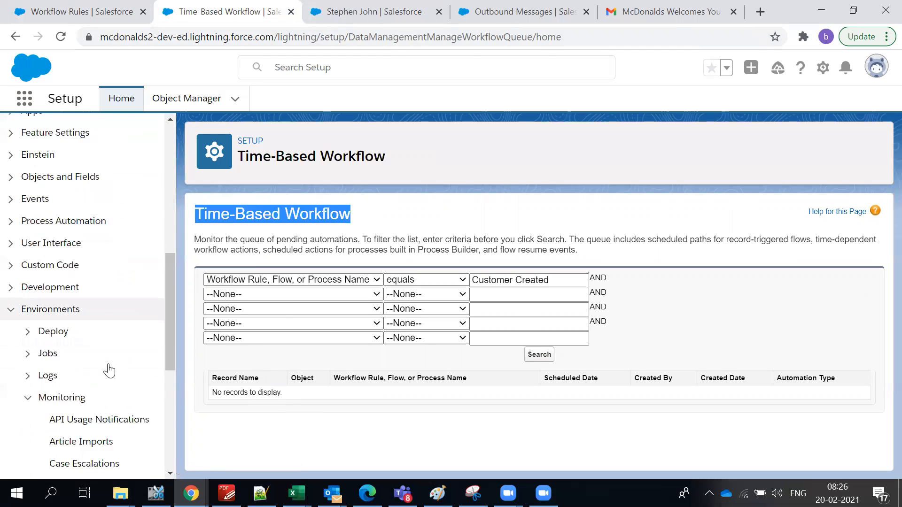
{"action": "scroll", "coordinate": [110, 367], "scroll_direction": "up", "scroll_amount": 12}
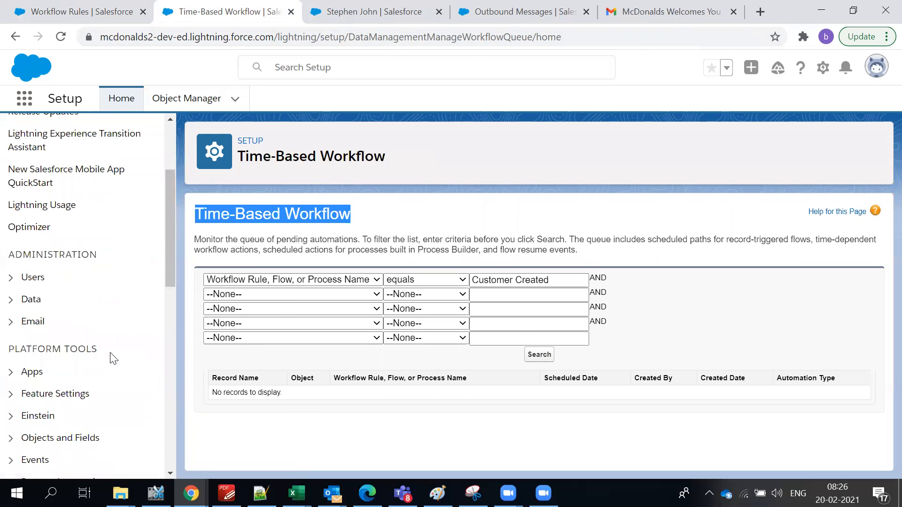
{"action": "left_click", "coordinate": [65, 8]}
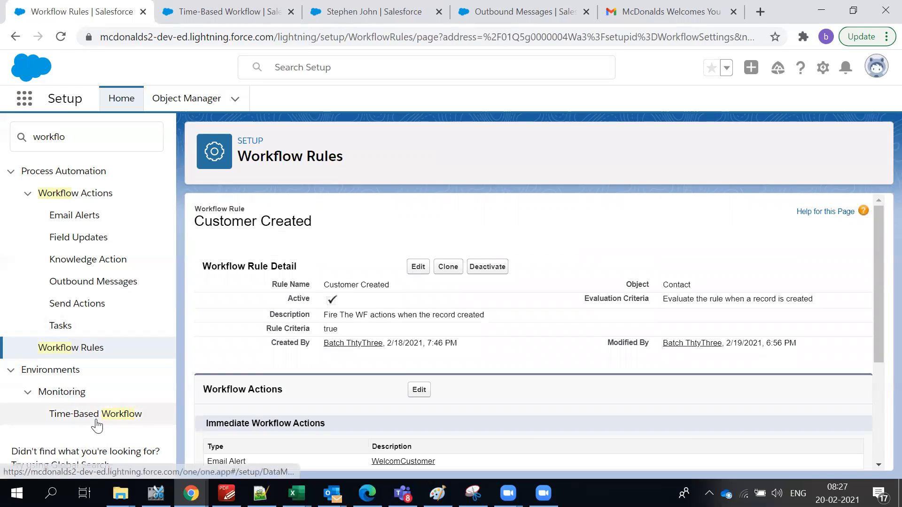
{"action": "left_click", "coordinate": [329, 12]}
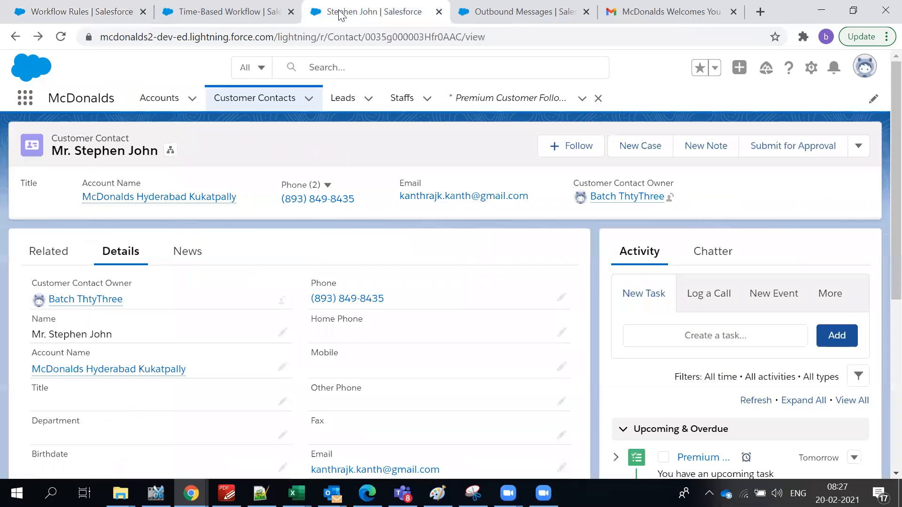
{"action": "left_click", "coordinate": [225, 13]}
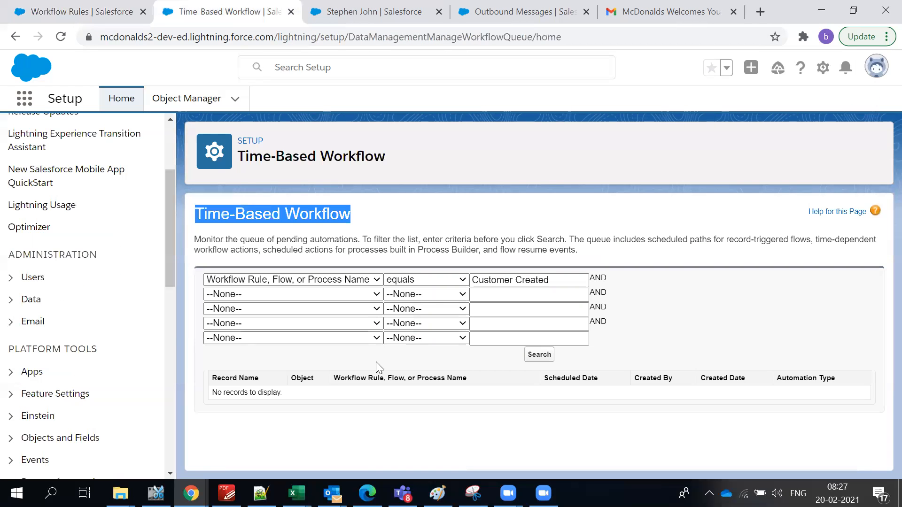
{"action": "left_click", "coordinate": [423, 262]}
{"action": "left_click_drag", "start_coordinate": [194, 240], "coordinate": [353, 241]}
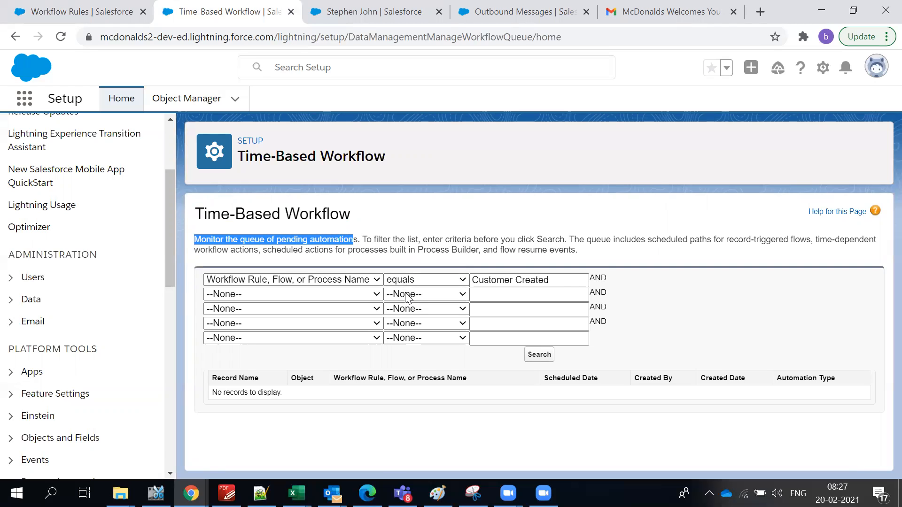
{"action": "left_click", "coordinate": [650, 266]}
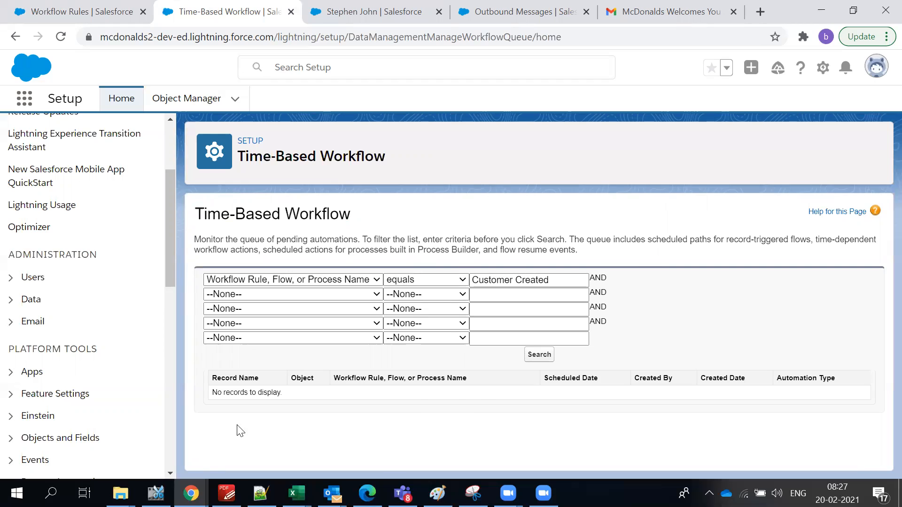
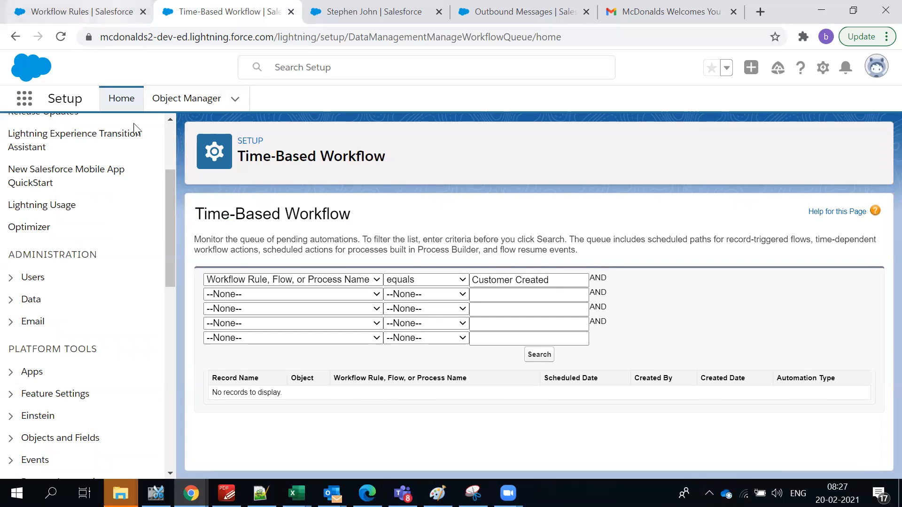
Check the Customer Created workflow rule details, then return to the time-based workflow queue.
{"action": "left_click", "coordinate": [49, 14]}
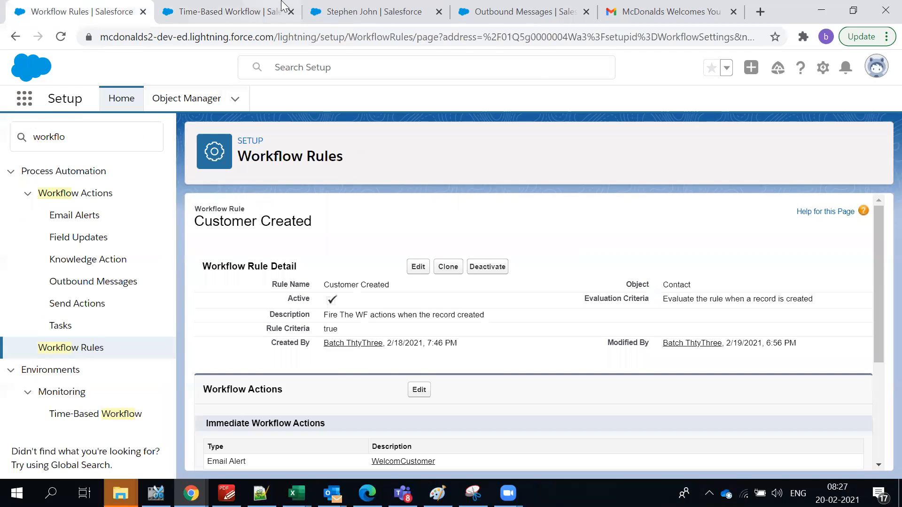
{"action": "left_click", "coordinate": [225, 13]}
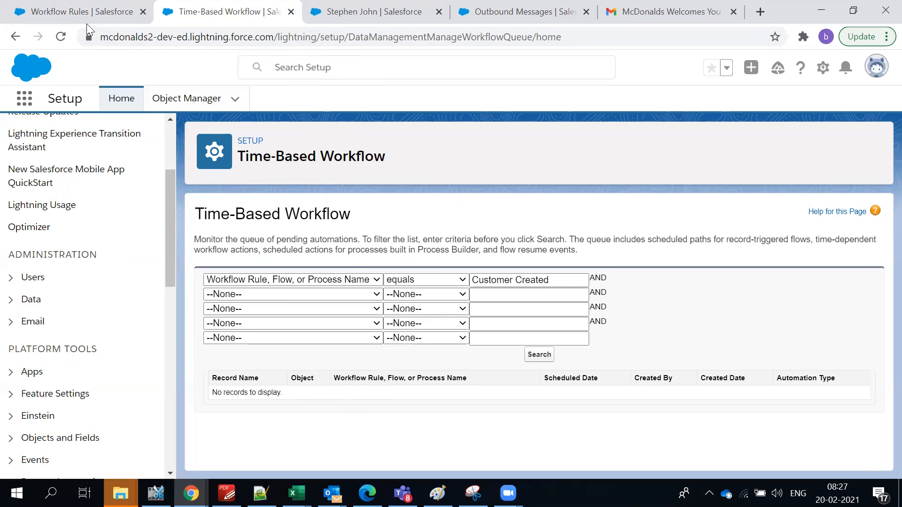
{"action": "left_click", "coordinate": [87, 12]}
{"action": "left_click", "coordinate": [261, 11]}
Start a New Customer Contact with a phone number and salutation Ms.
{"action": "left_click", "coordinate": [407, 14]}
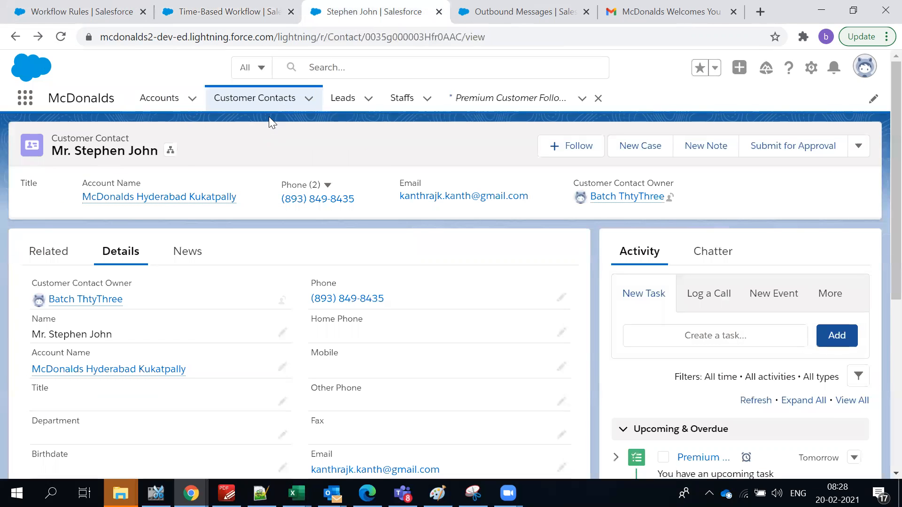
{"action": "left_click", "coordinate": [308, 99]}
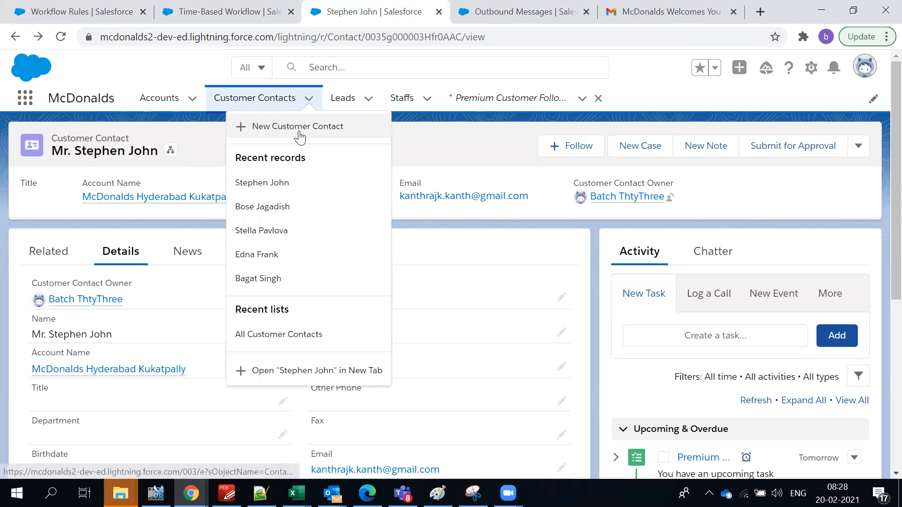
{"action": "left_click", "coordinate": [299, 131]}
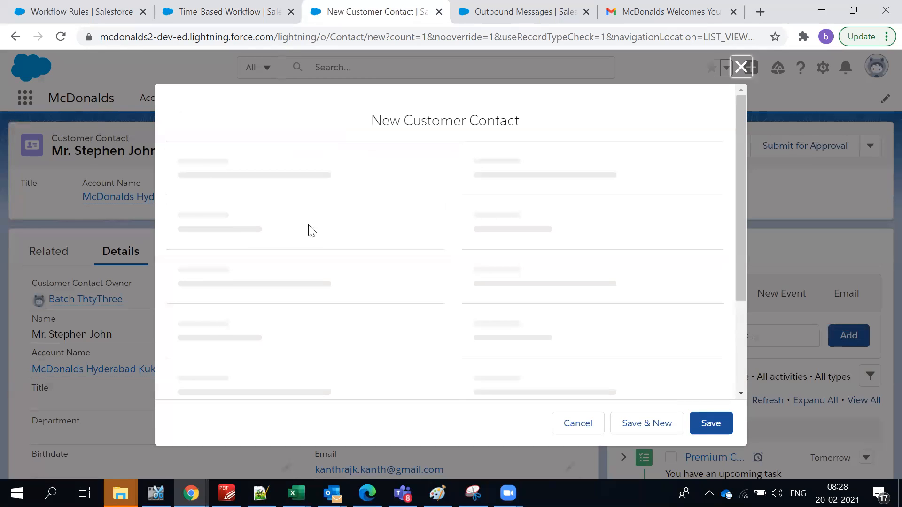
{"action": "type", "text": "324234234"}
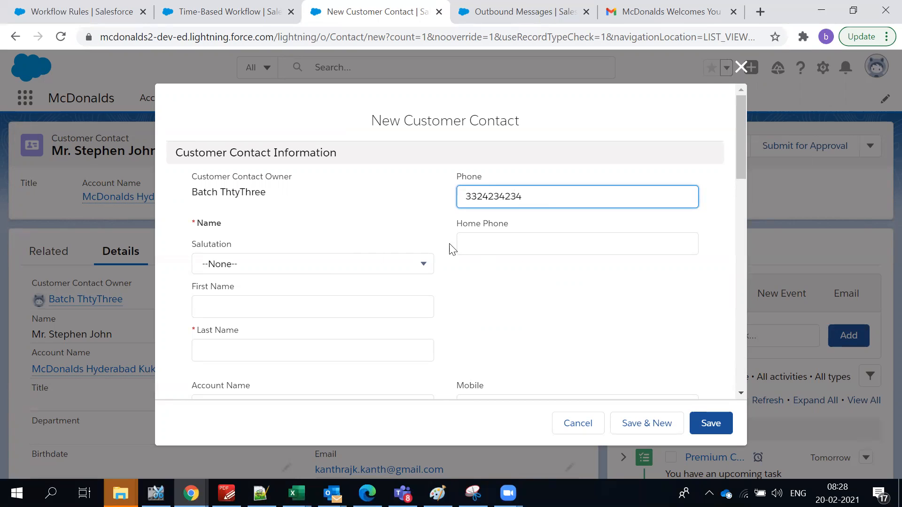
{"action": "left_click", "coordinate": [330, 268]}
{"action": "left_click", "coordinate": [314, 312]}
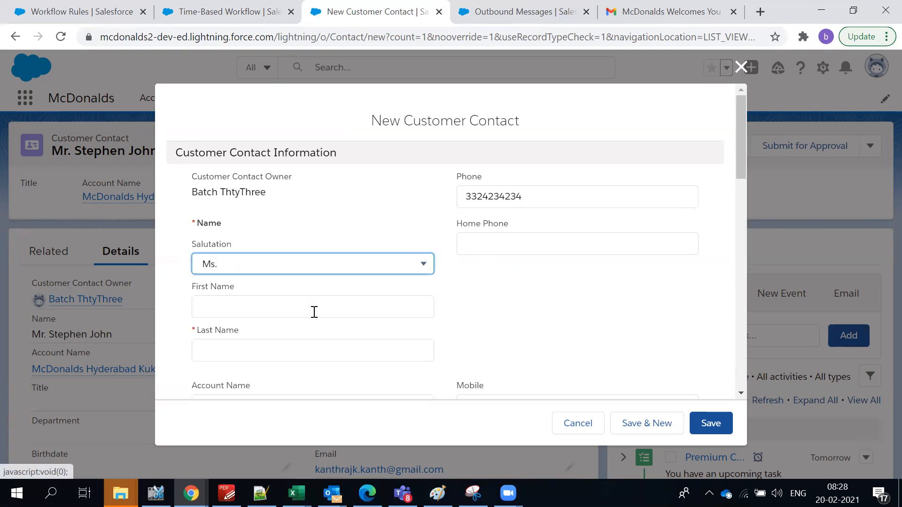
Fill in the contact's last name and e-mail address, triggering a possible-duplicate warning.
{"action": "scroll", "coordinate": [311, 312], "scroll_direction": "down", "scroll_amount": 2}
{"action": "left_click", "coordinate": [305, 281]}
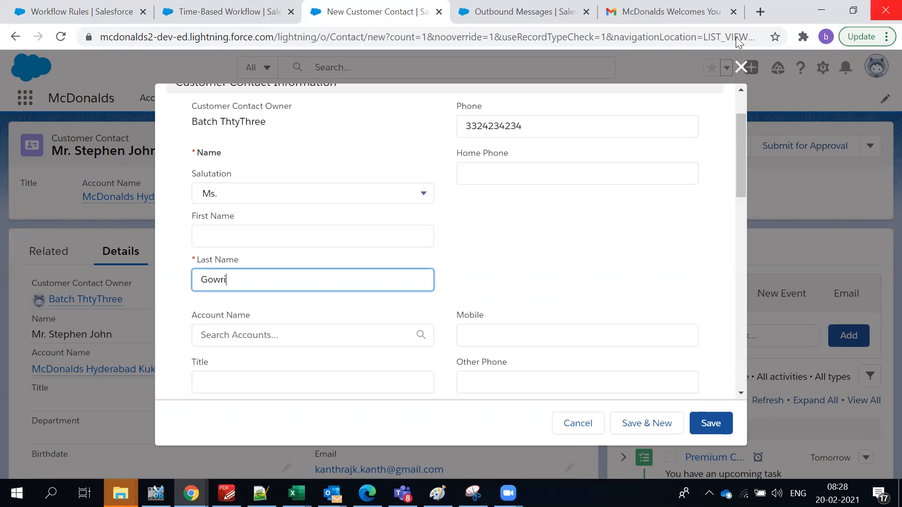
{"action": "left_click", "coordinate": [591, 245]}
{"action": "scroll", "coordinate": [523, 243], "scroll_direction": "down", "scroll_amount": 3}
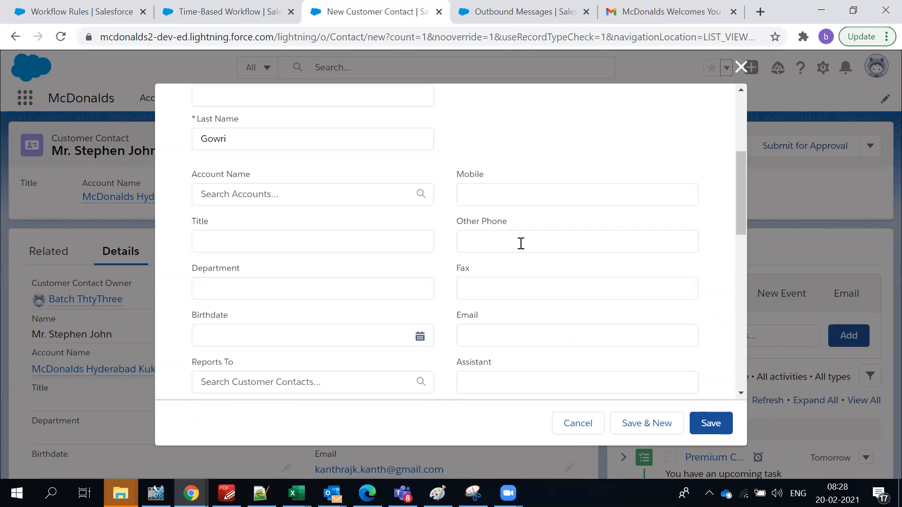
{"action": "left_click", "coordinate": [565, 341]}
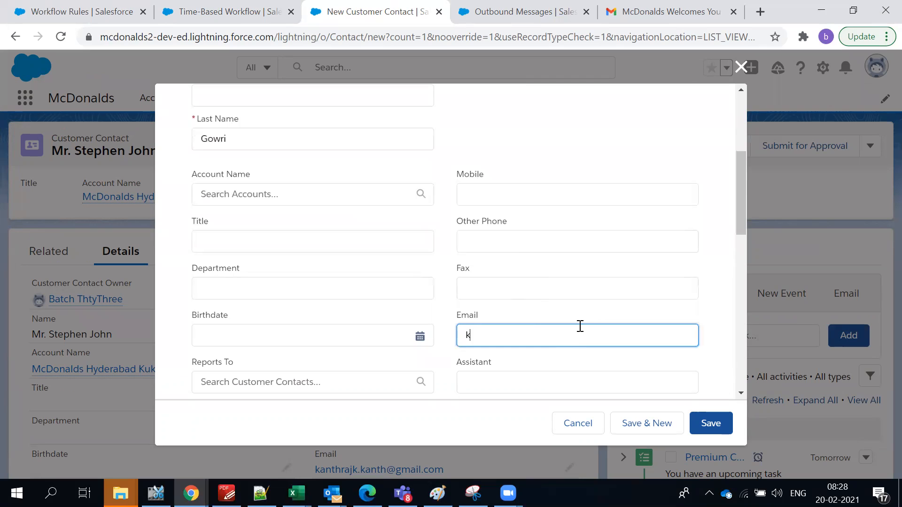
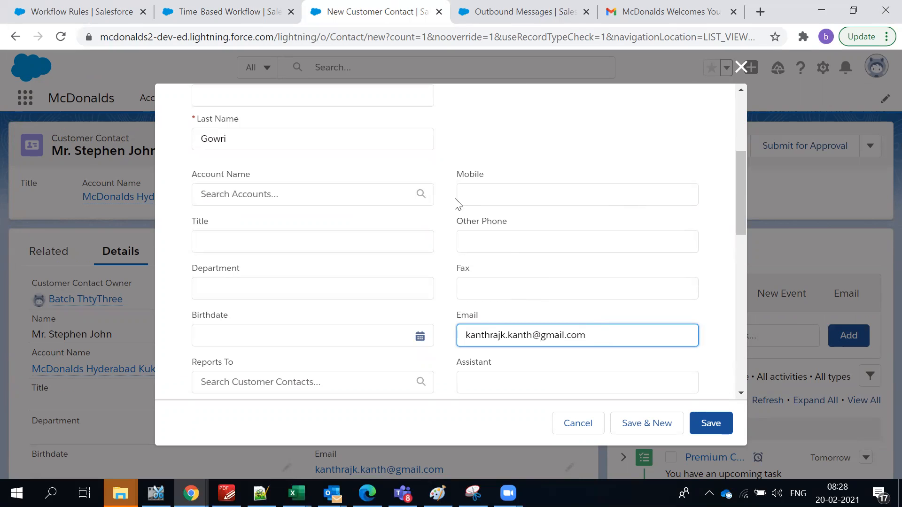
{"action": "left_click", "coordinate": [256, 241]}
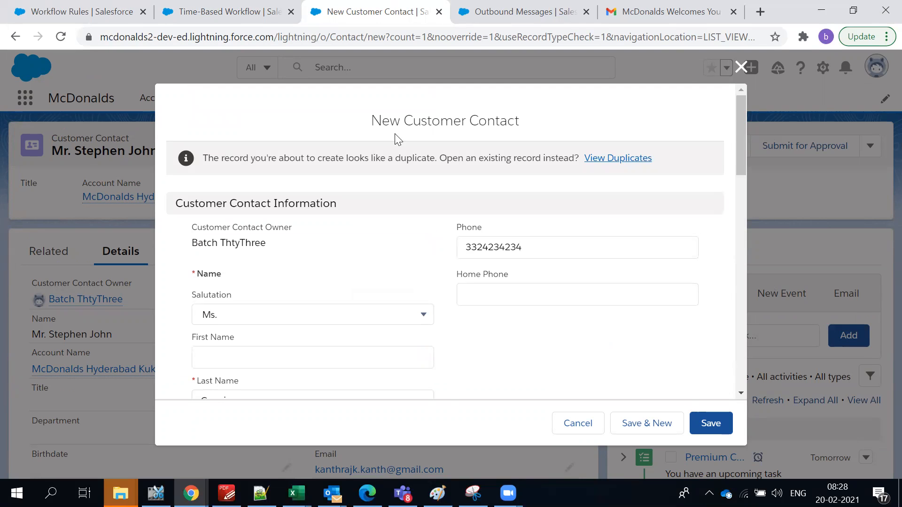
Review the duplicate-record warning against the entered e-mail address.
{"action": "scroll", "coordinate": [356, 234], "scroll_direction": "down", "scroll_amount": 2}
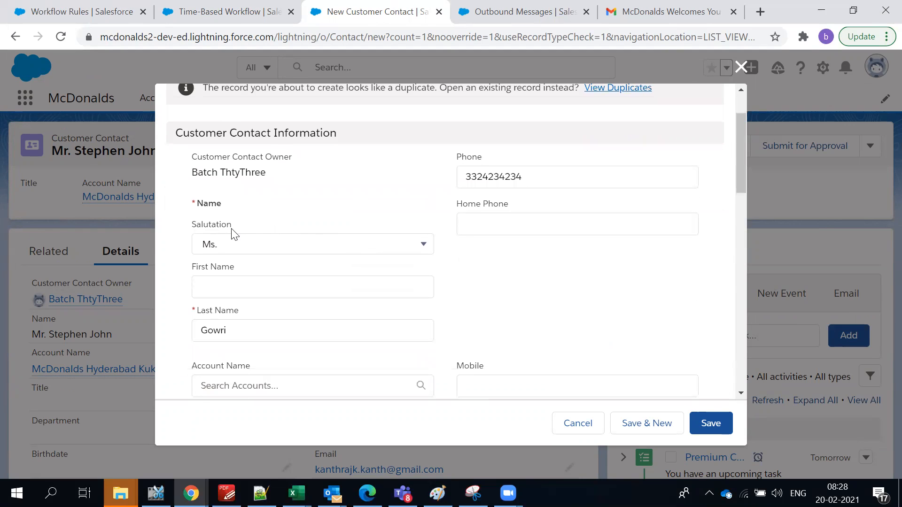
{"action": "scroll", "coordinate": [230, 221], "scroll_direction": "up", "scroll_amount": 2}
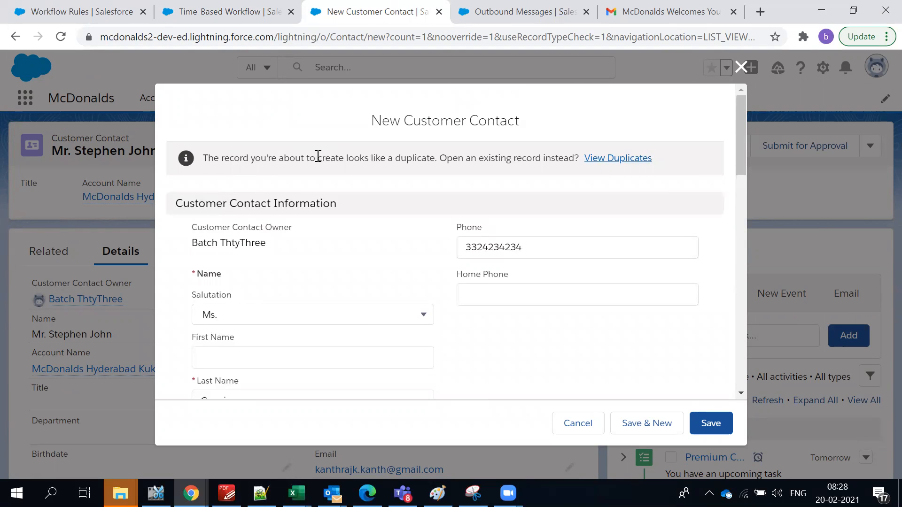
{"action": "triple_click", "coordinate": [399, 156]}
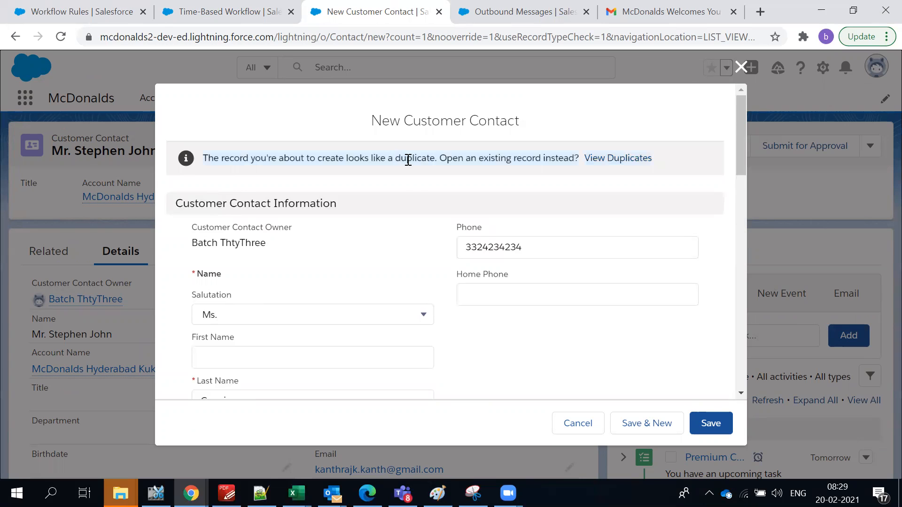
{"action": "scroll", "coordinate": [399, 197], "scroll_direction": "down", "scroll_amount": 5}
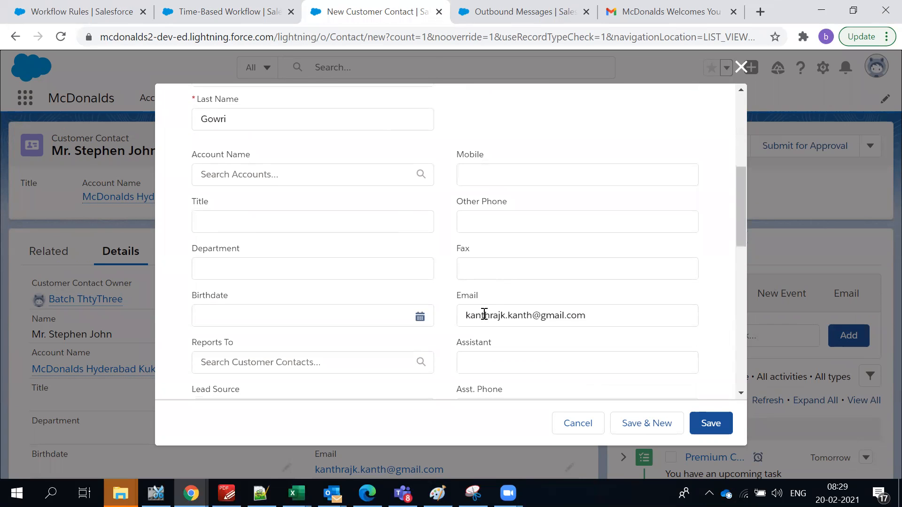
{"action": "left_click_drag", "start_coordinate": [465, 312], "coordinate": [599, 309]}
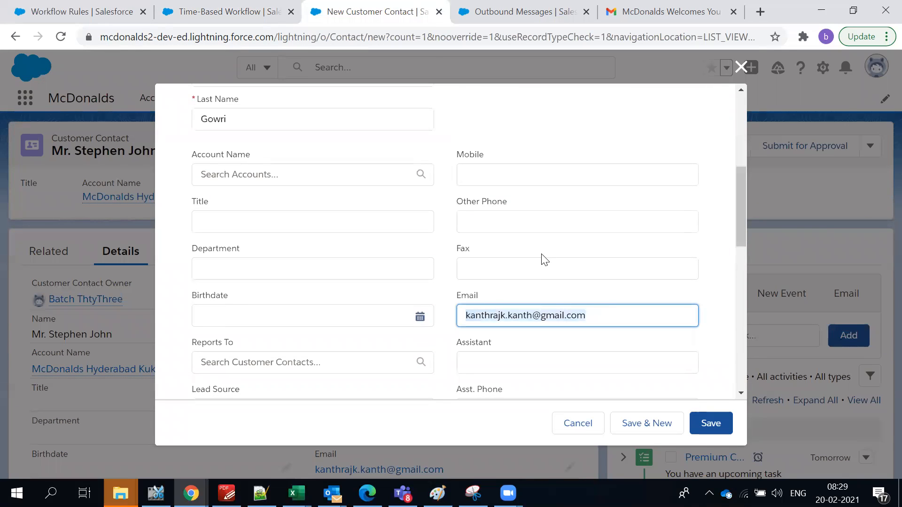
{"action": "scroll", "coordinate": [485, 181], "scroll_direction": "up", "scroll_amount": 5}
{"action": "triple_click", "coordinate": [451, 162]}
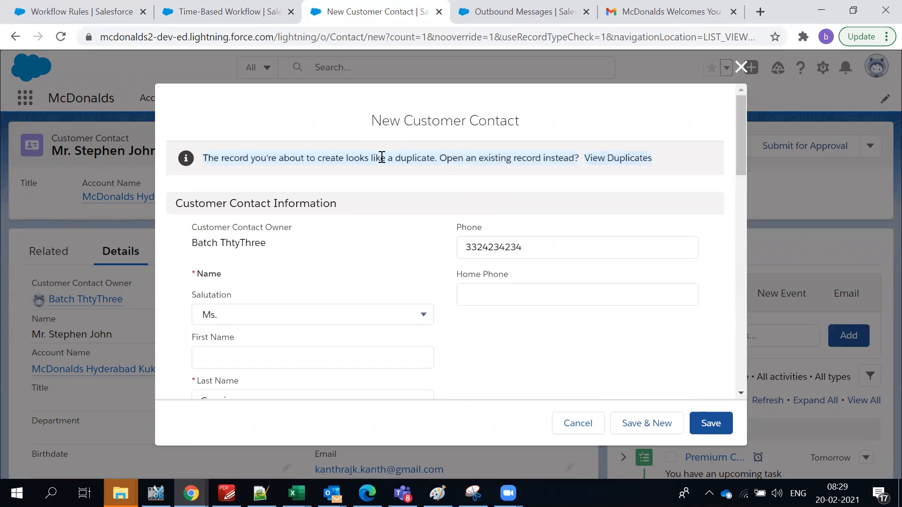
{"action": "scroll", "coordinate": [384, 193], "scroll_direction": "down", "scroll_amount": 5}
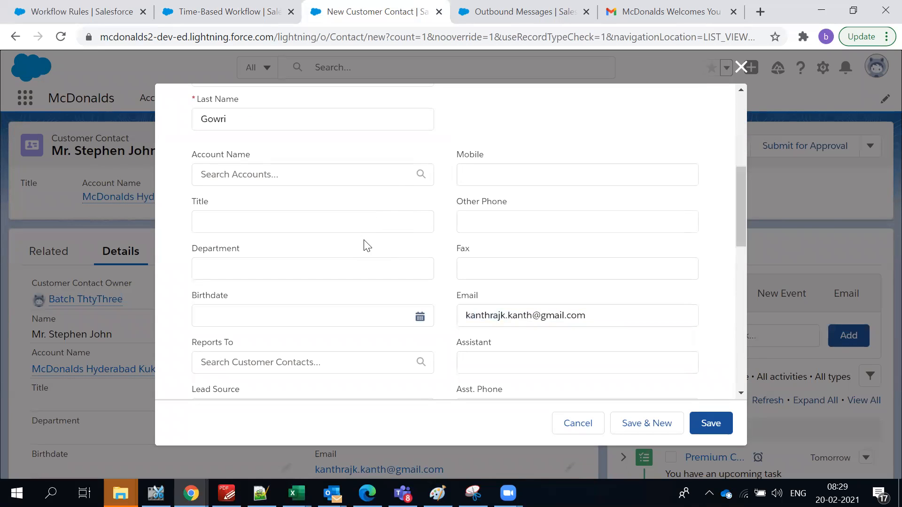
{"action": "scroll", "coordinate": [246, 213], "scroll_direction": "down", "scroll_amount": 1}
{"action": "scroll", "coordinate": [387, 310], "scroll_direction": "down", "scroll_amount": 3}
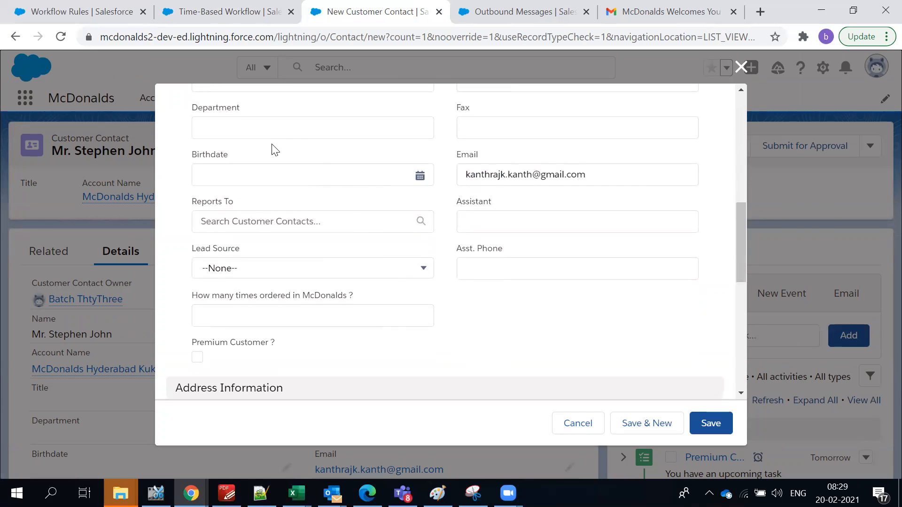
{"action": "scroll", "coordinate": [273, 148], "scroll_direction": "up", "scroll_amount": 5}
Set the contact's title to CEO and save the new customer contact.
{"action": "left_click", "coordinate": [315, 297]}
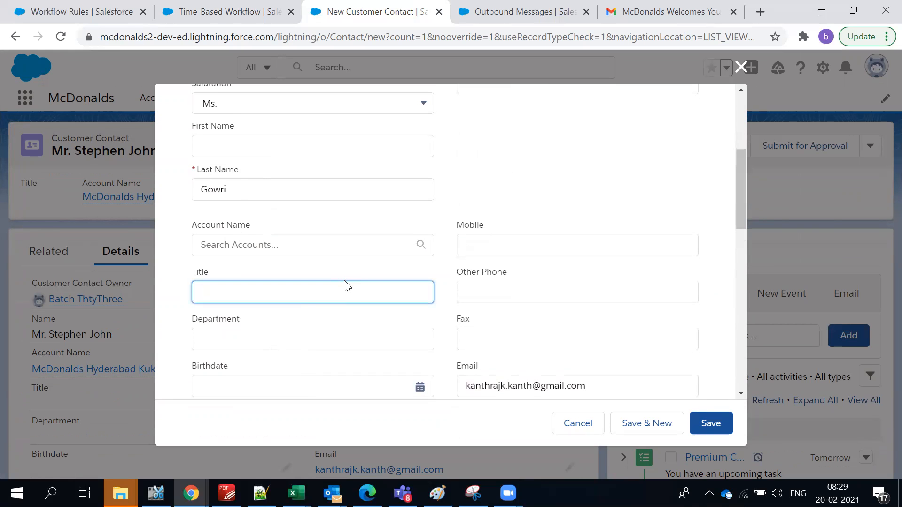
{"action": "type", "text": "CEO"}
{"action": "scroll", "coordinate": [434, 281], "scroll_direction": "down", "scroll_amount": 8}
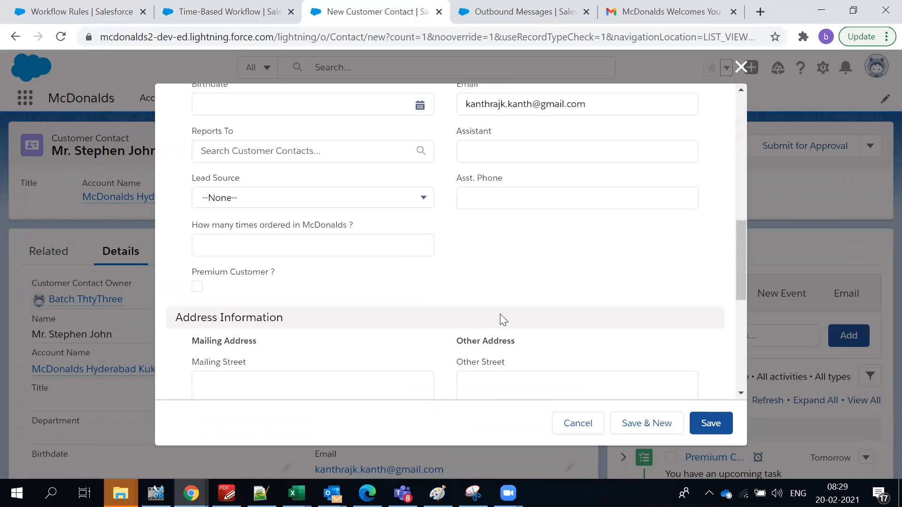
{"action": "scroll", "coordinate": [507, 314], "scroll_direction": "down", "scroll_amount": 3}
{"action": "scroll", "coordinate": [298, 167], "scroll_direction": "up", "scroll_amount": 2}
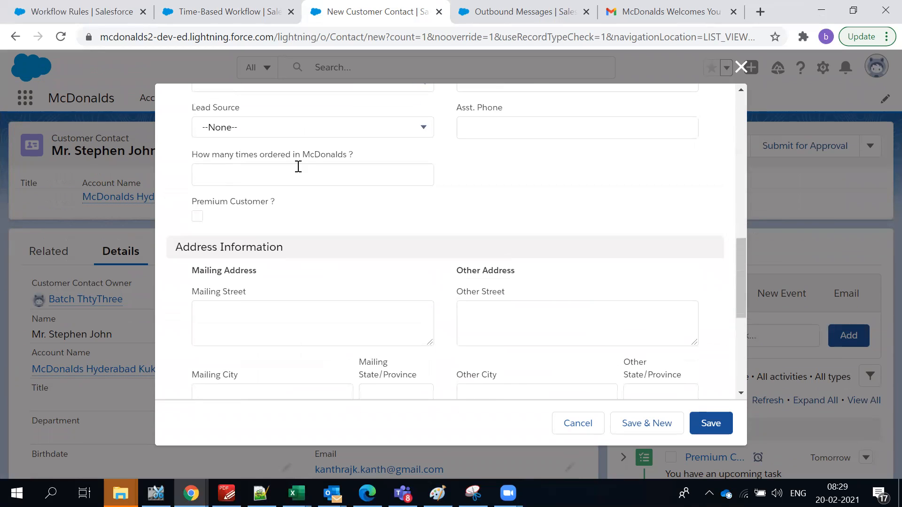
{"action": "left_click", "coordinate": [223, 151]}
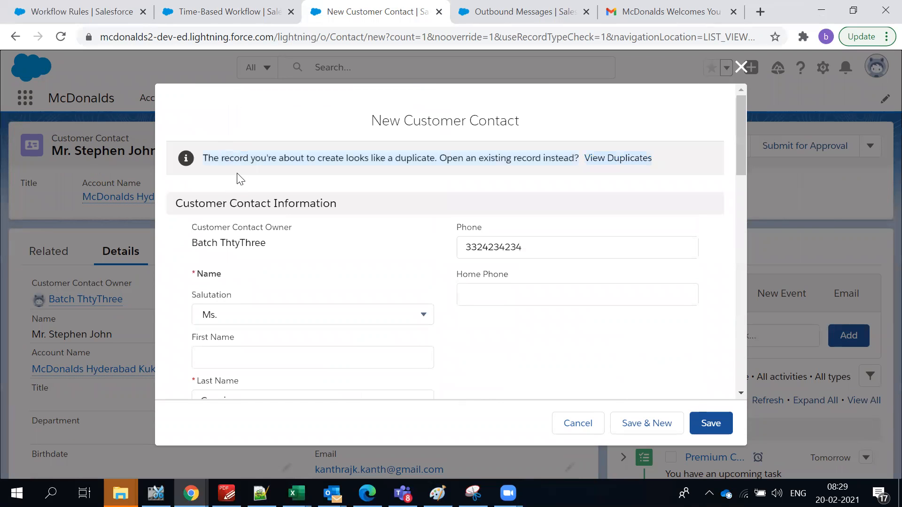
{"action": "scroll", "coordinate": [271, 181], "scroll_direction": "down", "scroll_amount": 8}
{"action": "scroll", "coordinate": [315, 275], "scroll_direction": "down", "scroll_amount": 4}
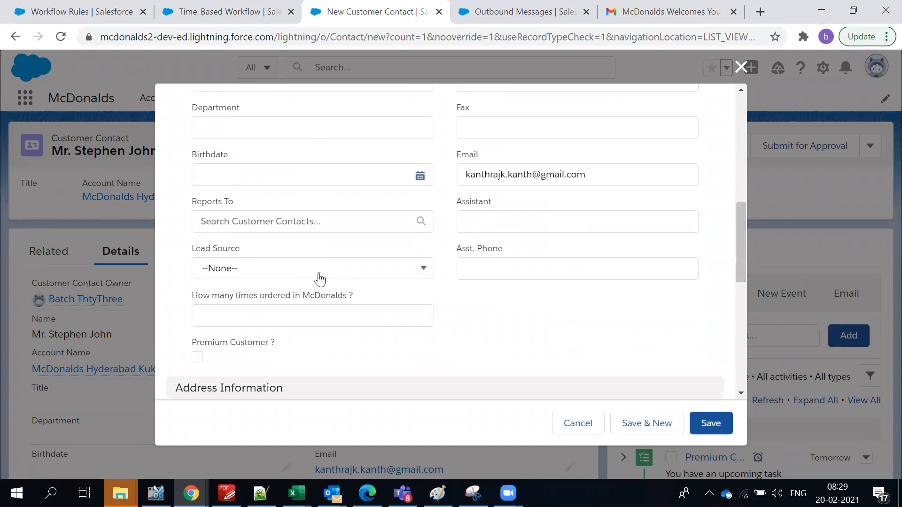
{"action": "left_click", "coordinate": [719, 424]}
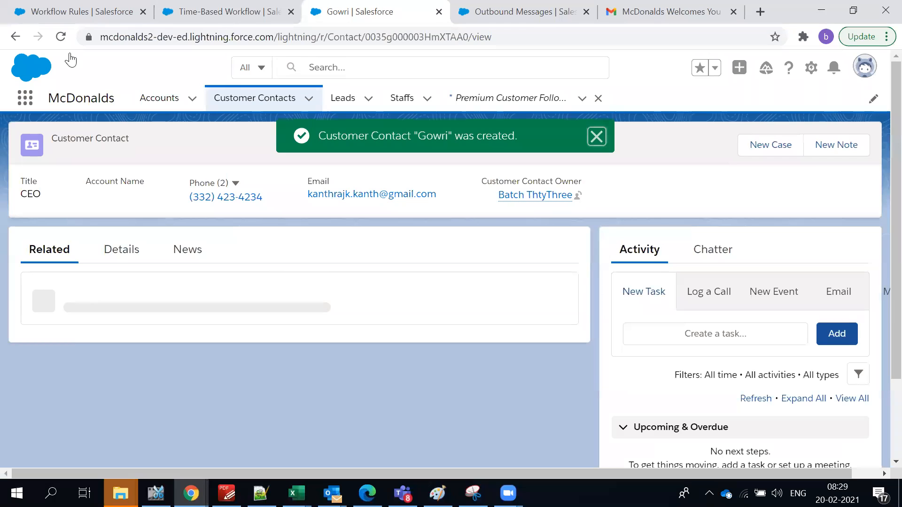
Show the contact's Details, confirming title CEO, Premium Customer unchecked and McDonalds orders blank.
{"action": "left_click", "coordinate": [134, 258]}
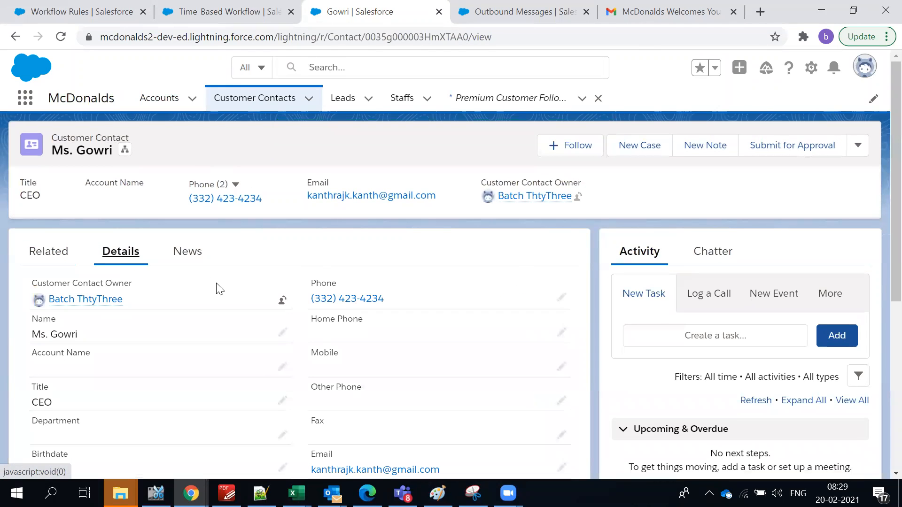
{"action": "scroll", "coordinate": [218, 288], "scroll_direction": "down", "scroll_amount": 3}
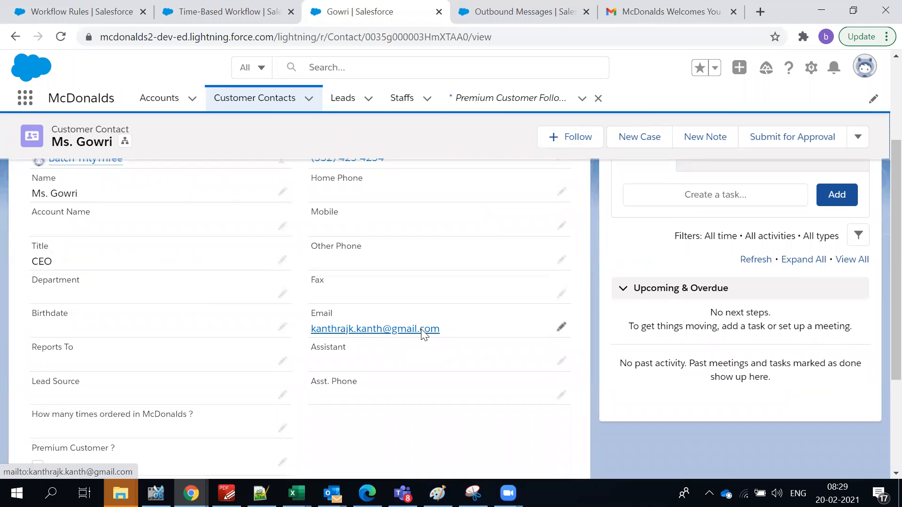
{"action": "scroll", "coordinate": [241, 313], "scroll_direction": "down", "scroll_amount": 3}
{"action": "scroll", "coordinate": [261, 310], "scroll_direction": "up", "scroll_amount": 6}
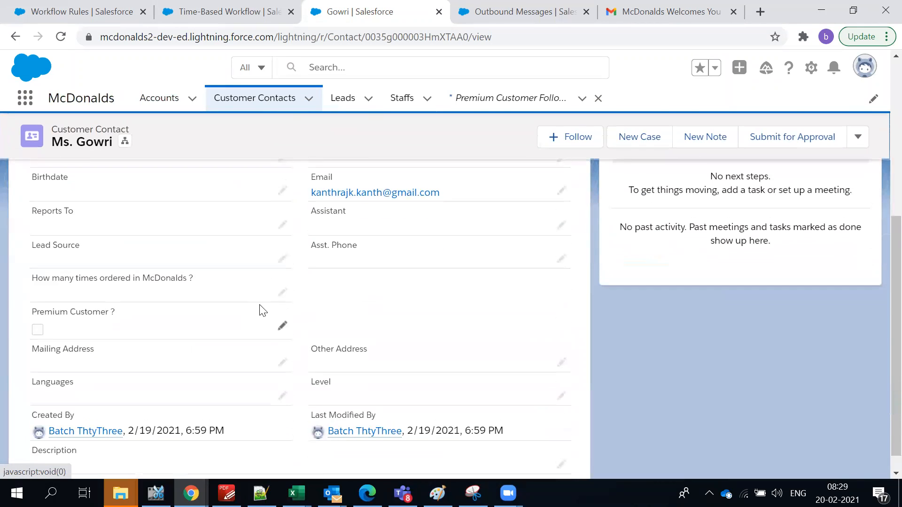
{"action": "scroll", "coordinate": [262, 310], "scroll_direction": "down", "scroll_amount": 3}
{"action": "scroll", "coordinate": [261, 310], "scroll_direction": "down", "scroll_amount": 3}
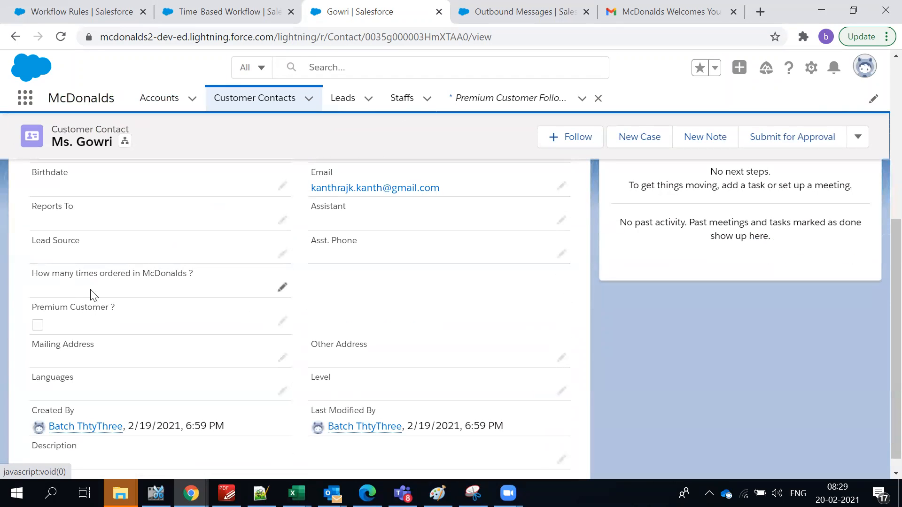
{"action": "scroll", "coordinate": [156, 294], "scroll_direction": "up", "scroll_amount": 5}
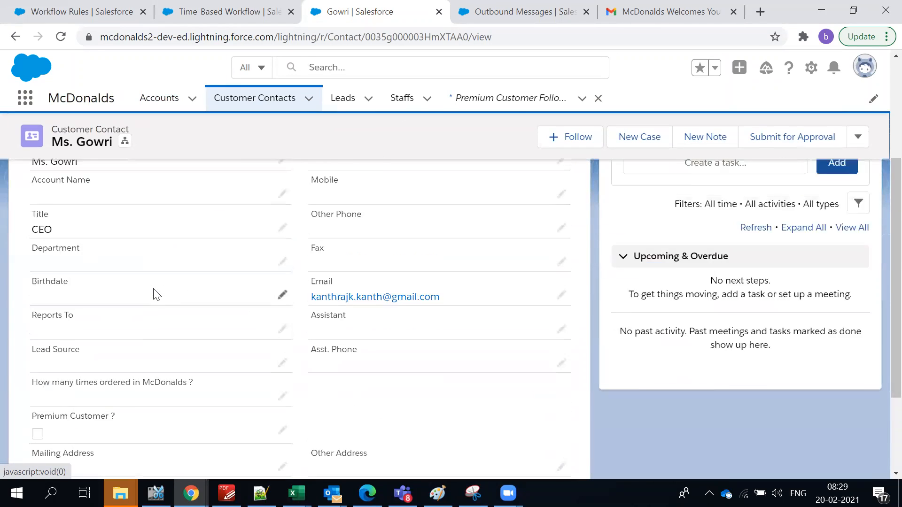
{"action": "scroll", "coordinate": [157, 294], "scroll_direction": "down", "scroll_amount": 5}
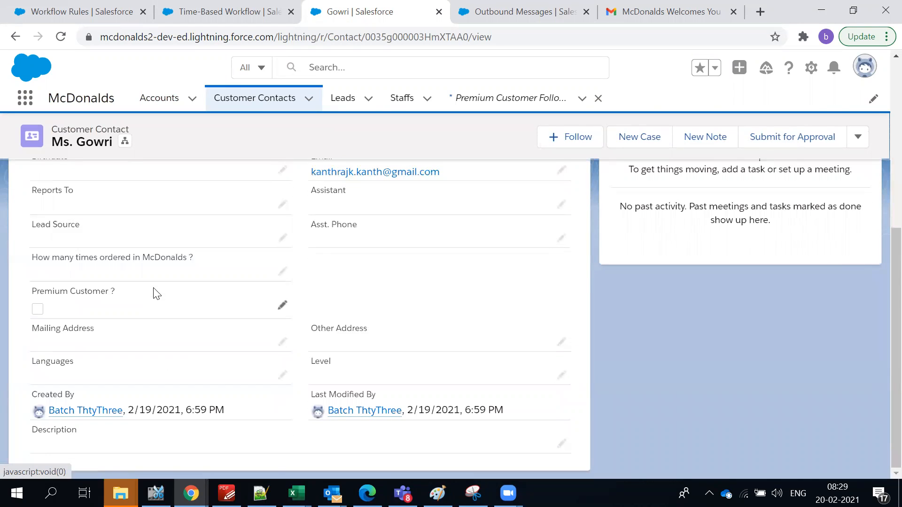
Search the time-based queue for Customer Created, finding the contact's pending action, then reopen the rule.
{"action": "left_click", "coordinate": [502, 11]}
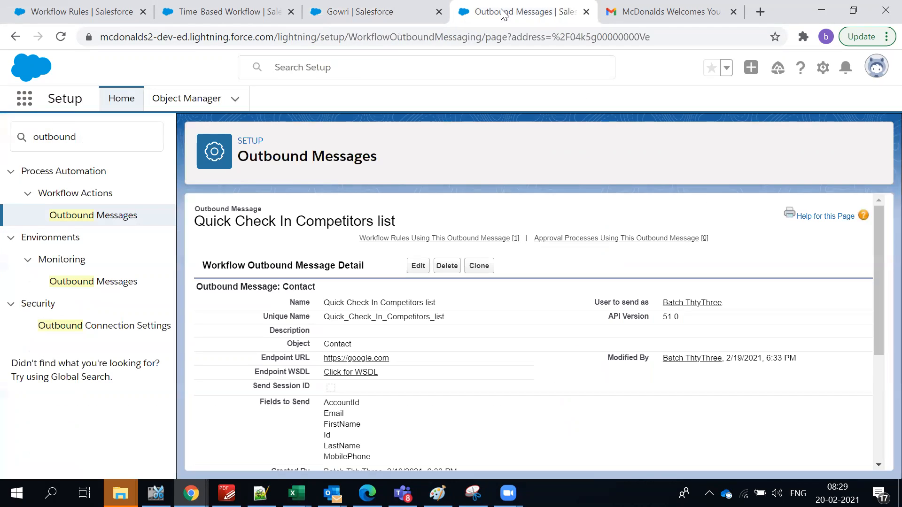
{"action": "left_click", "coordinate": [236, 13]}
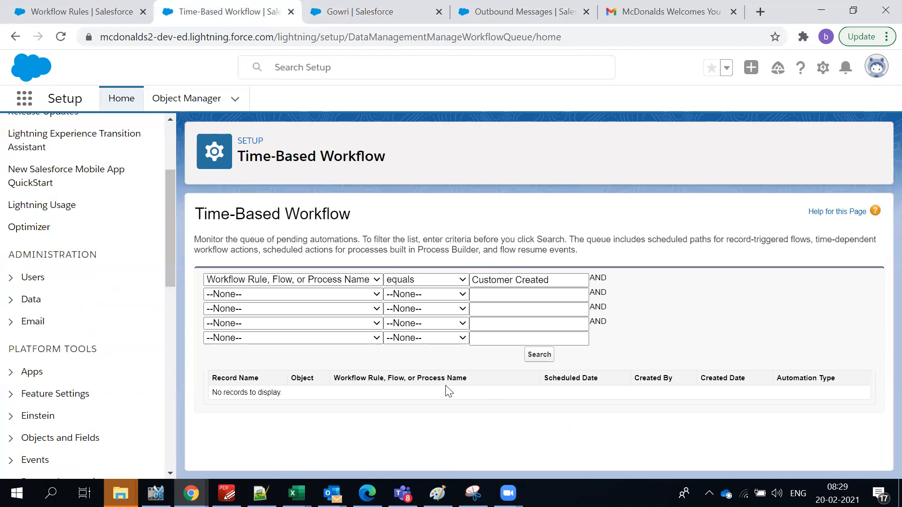
{"action": "left_click", "coordinate": [530, 358]}
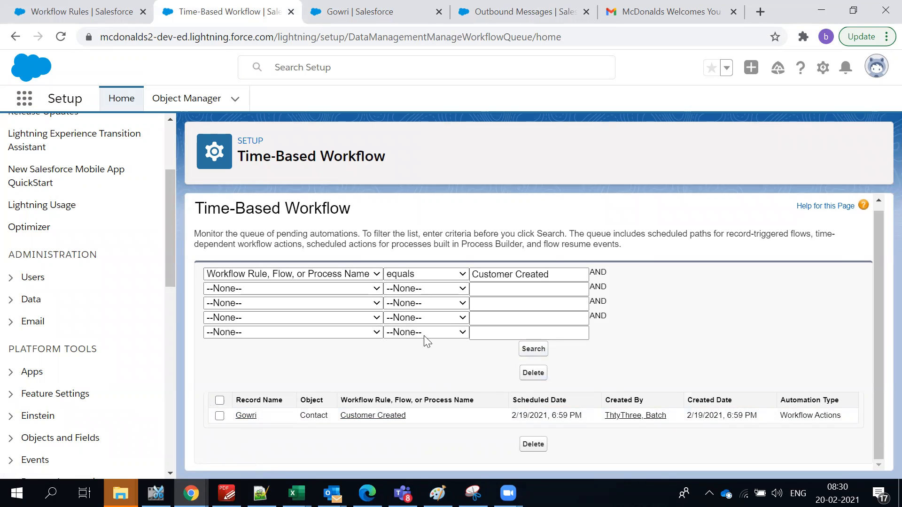
{"action": "left_click", "coordinate": [525, 12]}
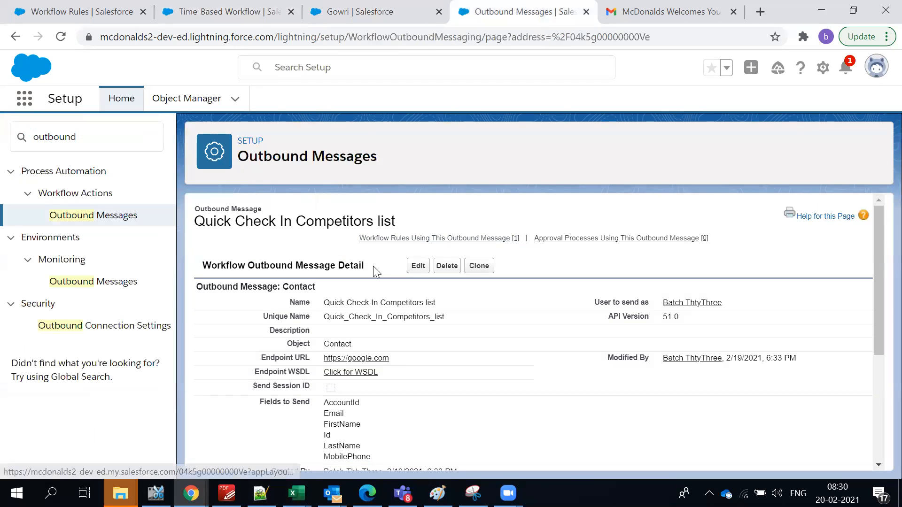
{"action": "left_click", "coordinate": [29, 10]}
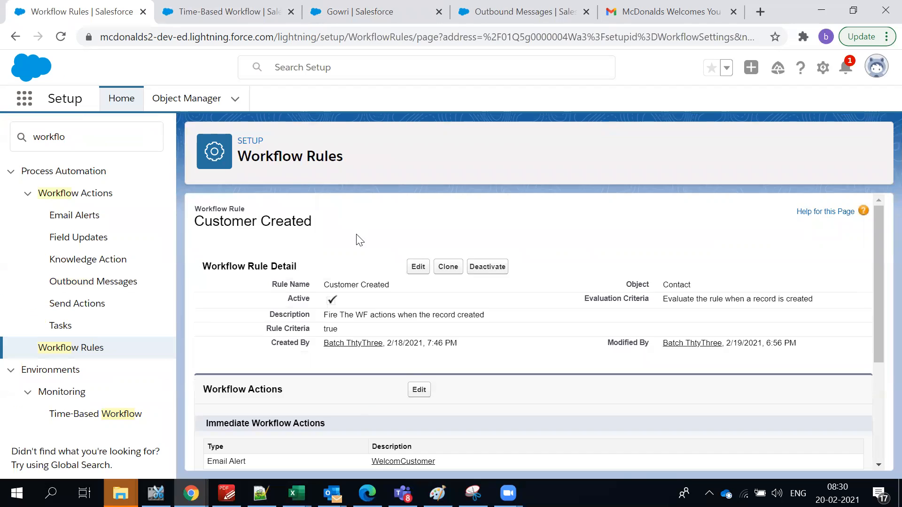
Review the rule's time-dependent task action and open the Not a Premium Customer task alert.
{"action": "scroll", "coordinate": [360, 240], "scroll_direction": "down", "scroll_amount": 3}
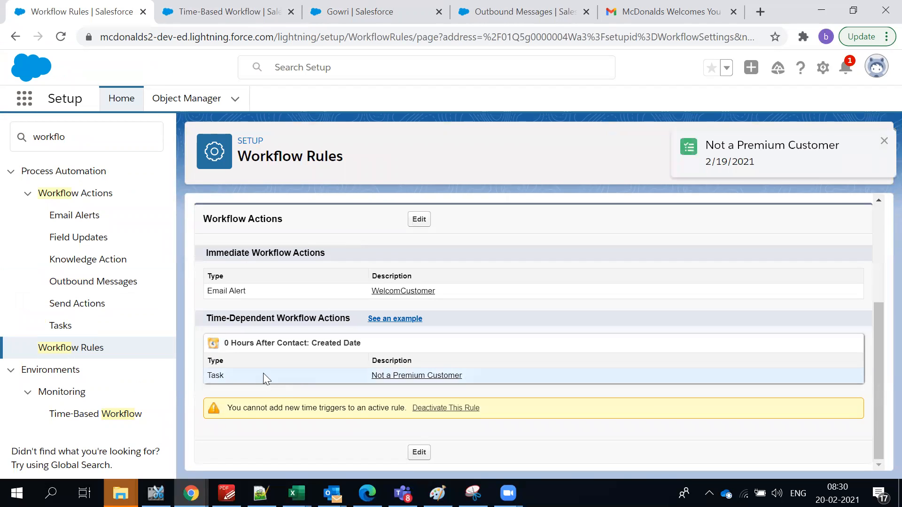
{"action": "left_click", "coordinate": [741, 161]}
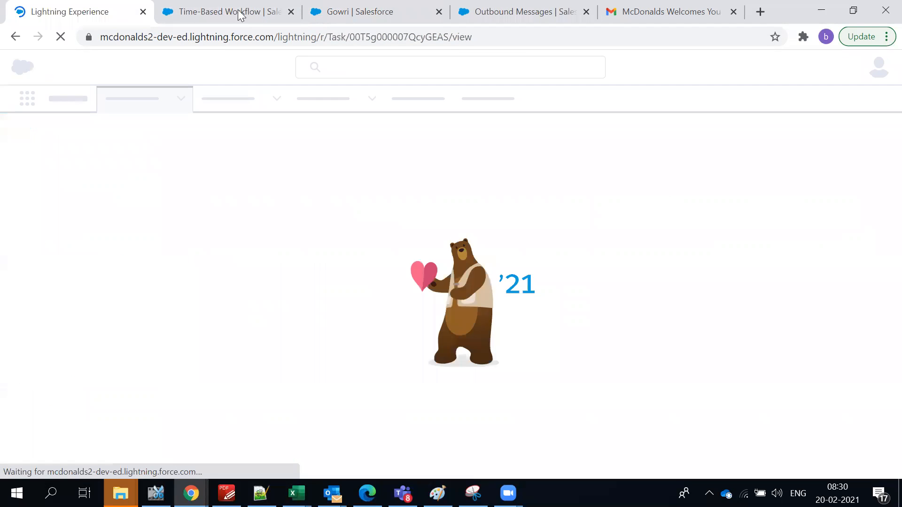
Check the Customer Created entry in the time-based queue and the notifications list.
{"action": "left_click", "coordinate": [240, 14]}
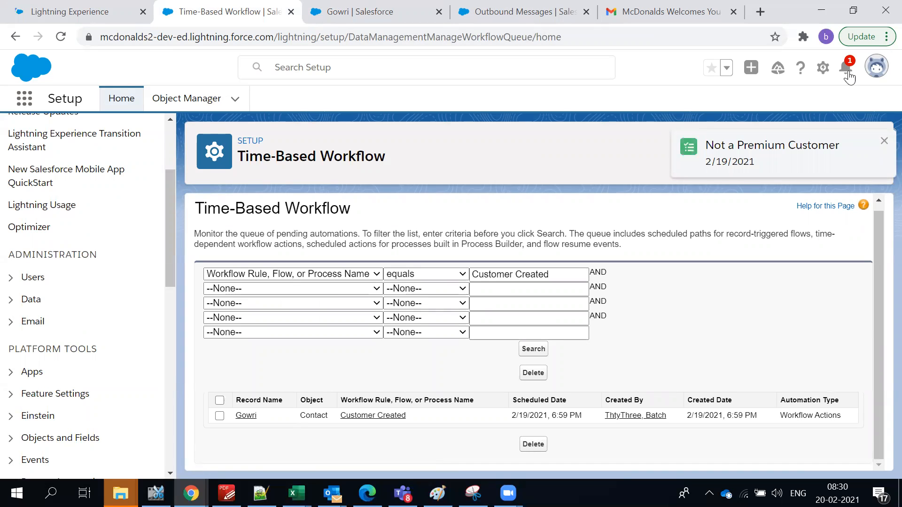
{"action": "left_click", "coordinate": [883, 148]}
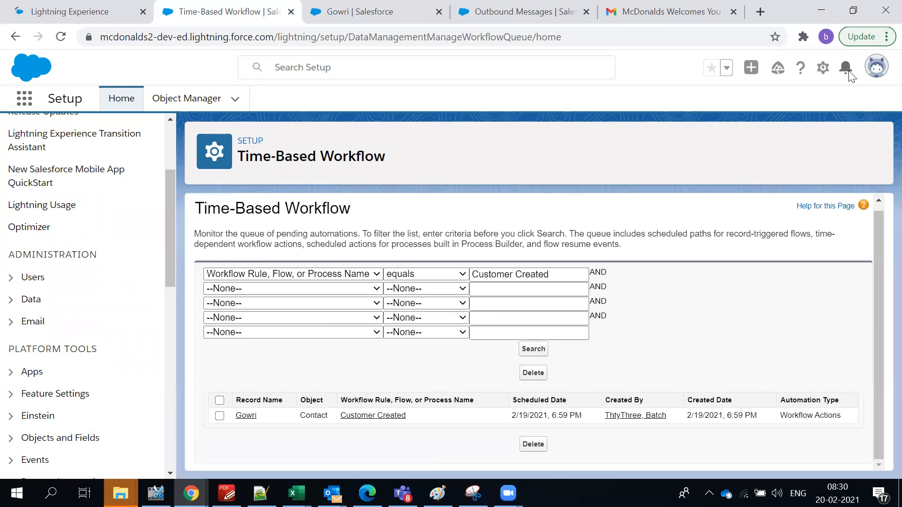
{"action": "left_click", "coordinate": [40, 19]}
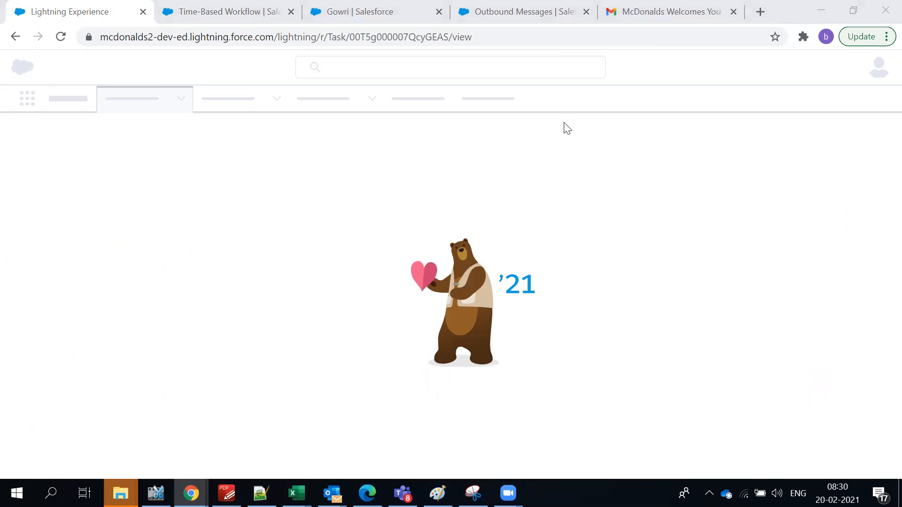
{"action": "left_click", "coordinate": [247, 8]}
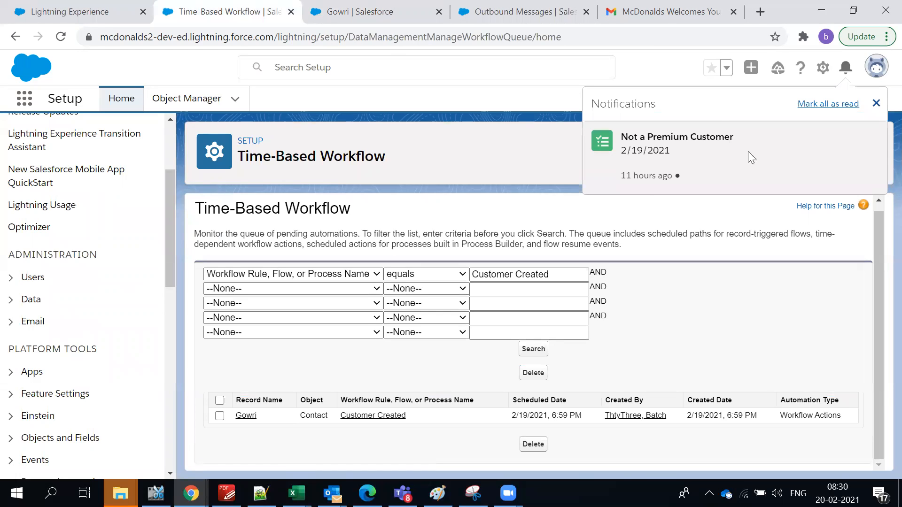
{"action": "left_click", "coordinate": [845, 78]}
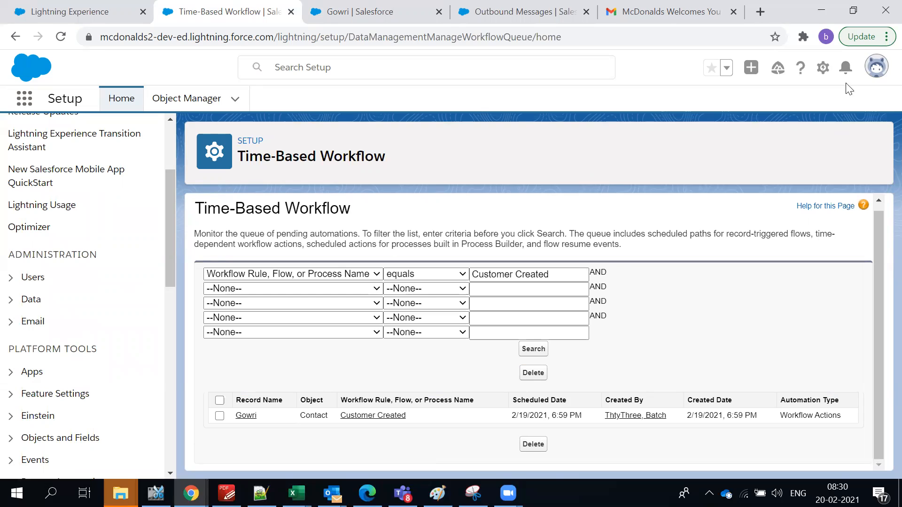
{"action": "left_click", "coordinate": [845, 78]}
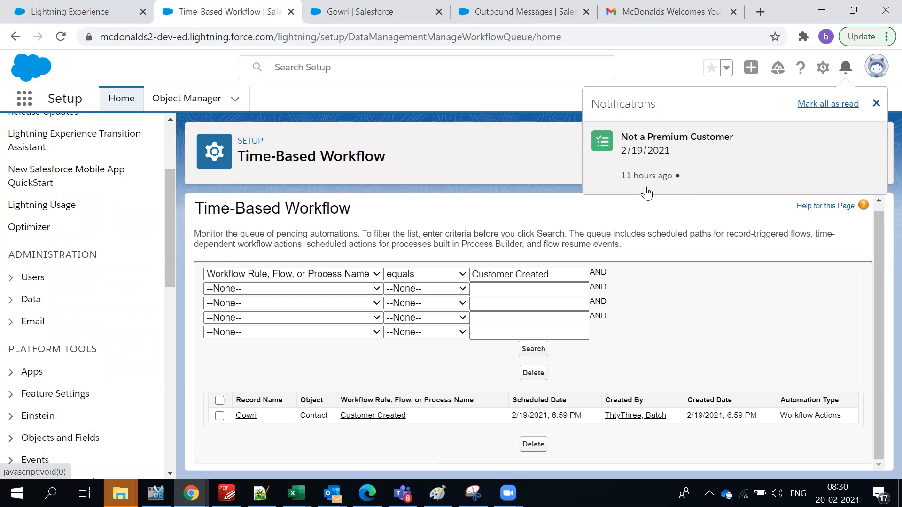
{"action": "left_click", "coordinate": [877, 105]}
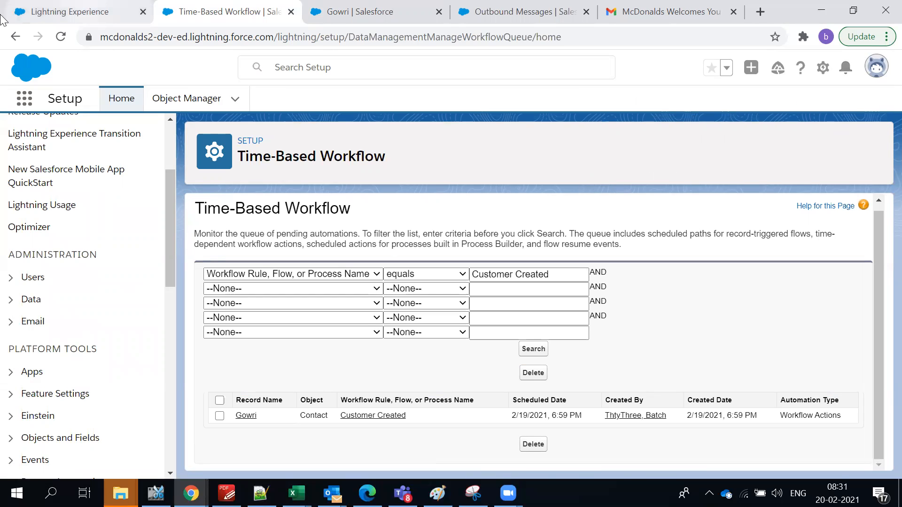
View the Not a Premium Customer task, due 2/19/2021, and its upgrade-to-Premium comment.
{"action": "left_click", "coordinate": [85, 9]}
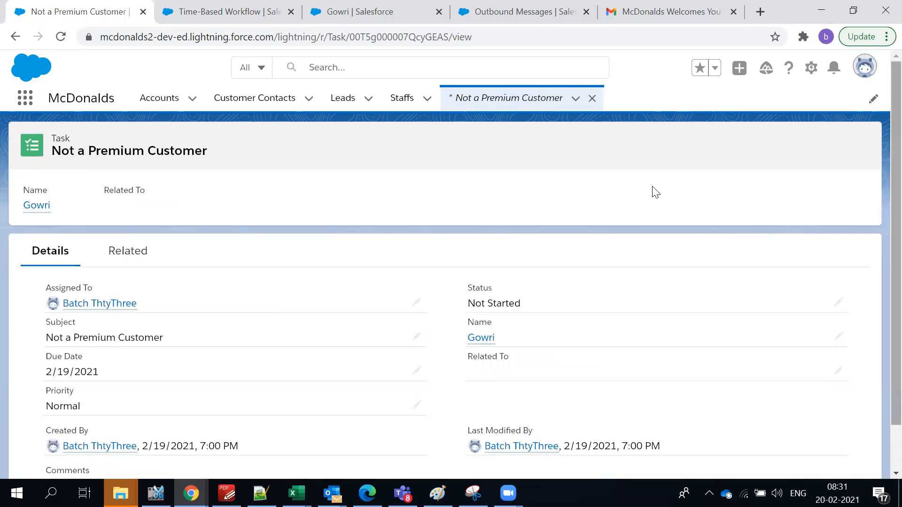
{"action": "left_click", "coordinate": [834, 71]}
{"action": "left_click", "coordinate": [834, 75]}
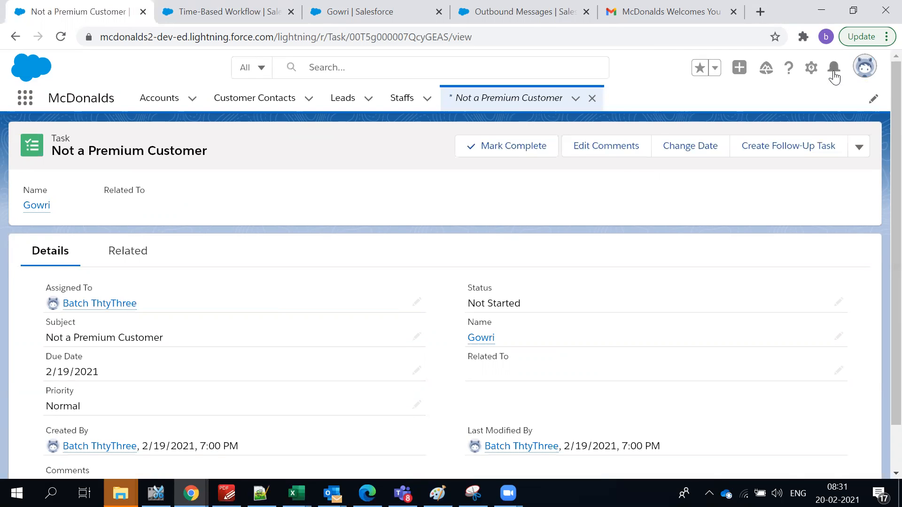
{"action": "left_click", "coordinate": [834, 75]}
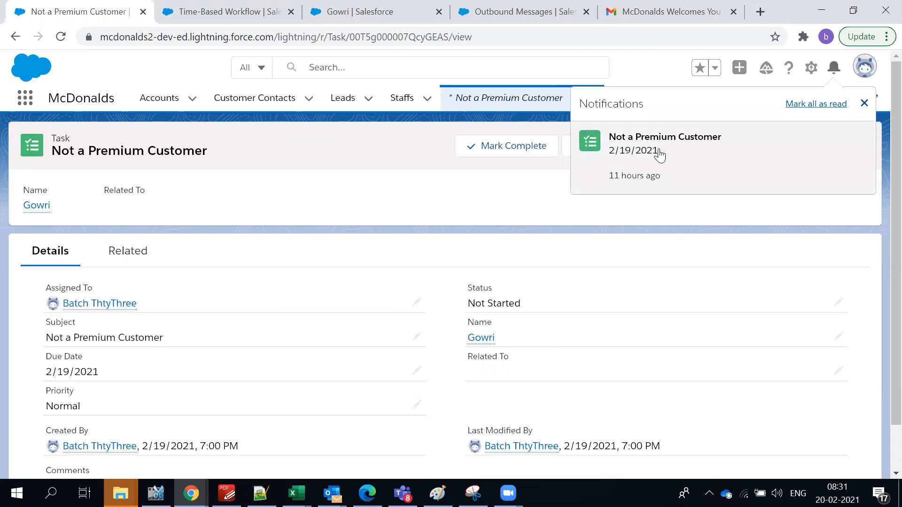
{"action": "left_click", "coordinate": [273, 211]}
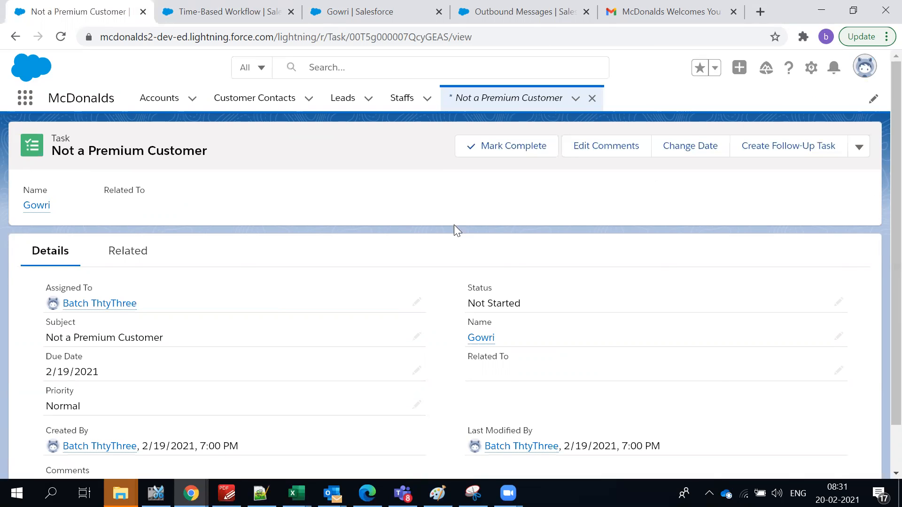
{"action": "scroll", "coordinate": [453, 224], "scroll_direction": "down", "scroll_amount": 1}
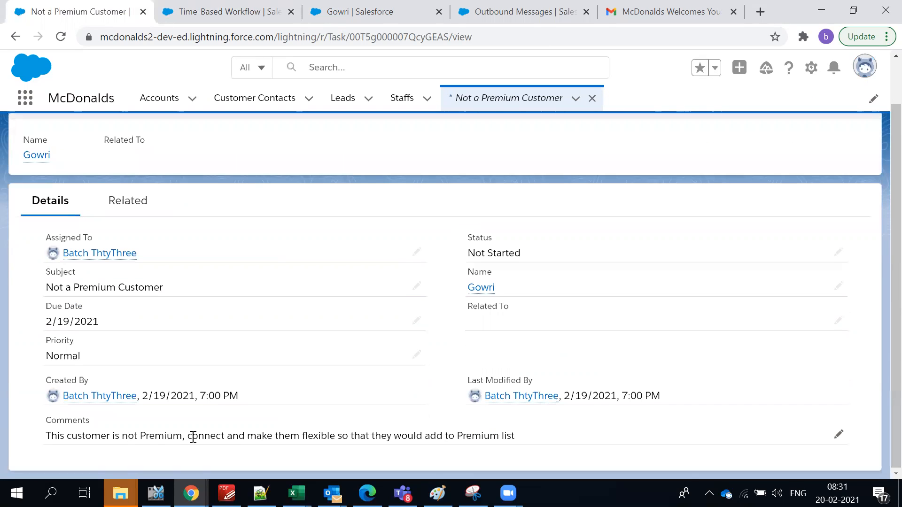
{"action": "left_click_drag", "start_coordinate": [186, 436], "coordinate": [523, 441]}
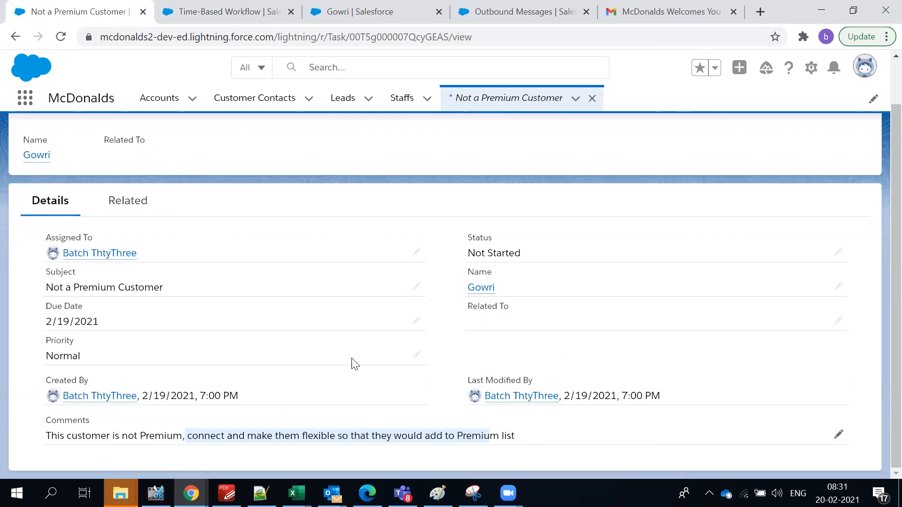
{"action": "scroll", "coordinate": [334, 343], "scroll_direction": "up", "scroll_amount": 1}
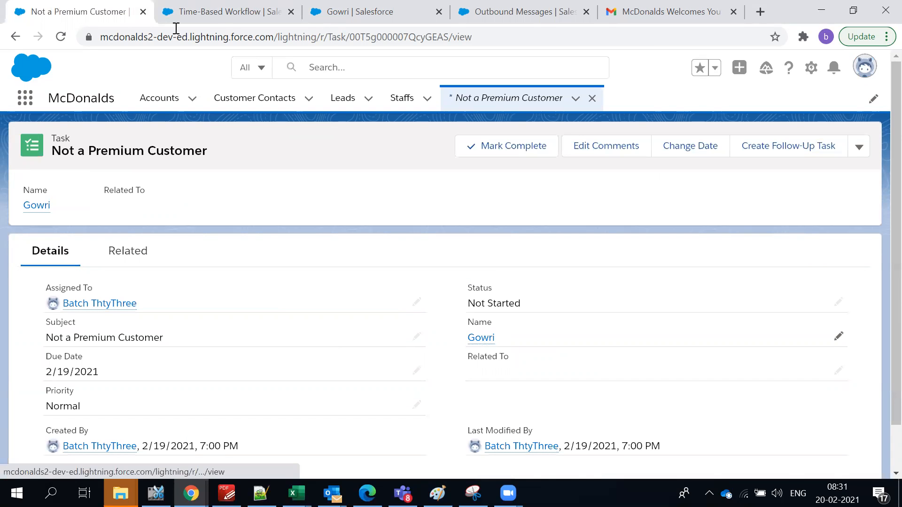
{"action": "left_click", "coordinate": [205, 14]}
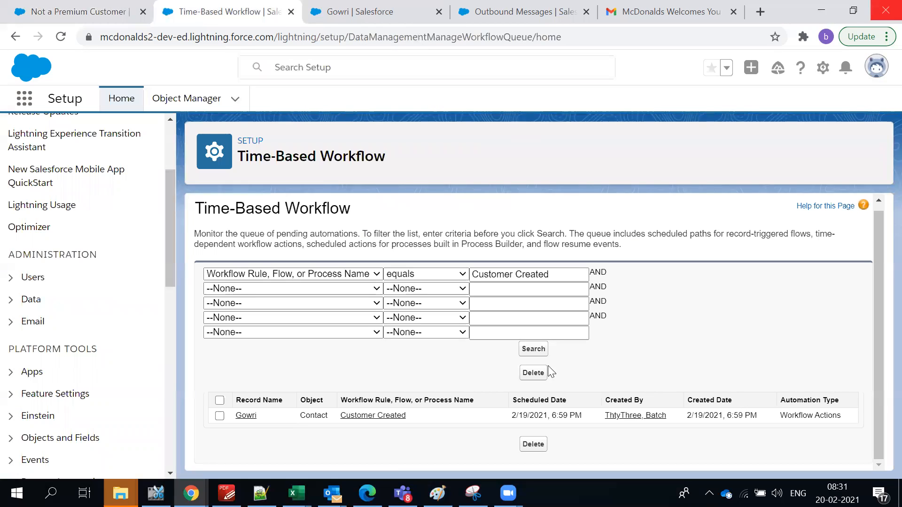
{"action": "left_click", "coordinate": [535, 352]}
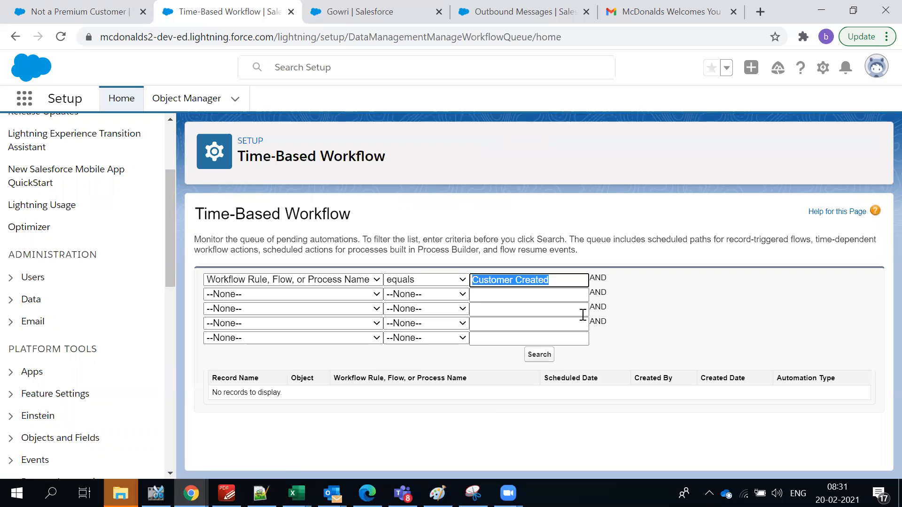
{"action": "left_click_drag", "start_coordinate": [466, 240], "coordinate": [471, 250]}
{"action": "left_click", "coordinate": [315, 281]}
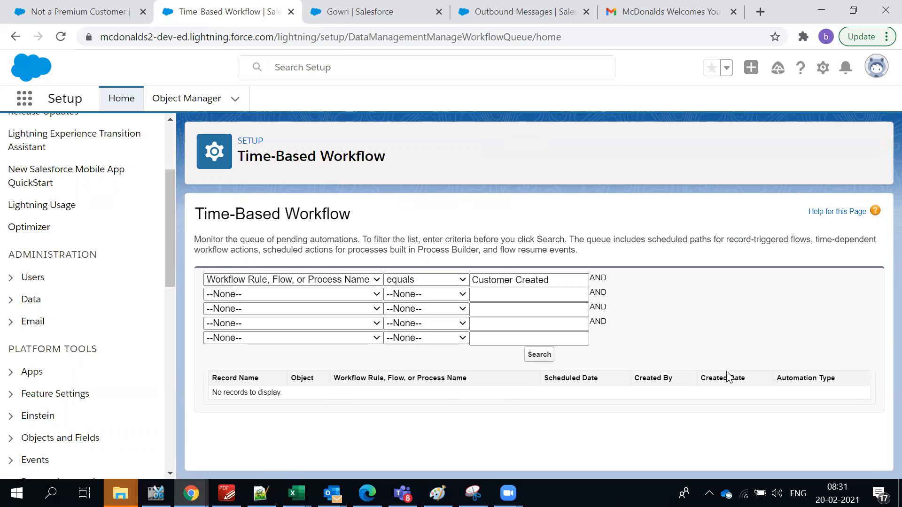
{"action": "left_click", "coordinate": [368, 10]}
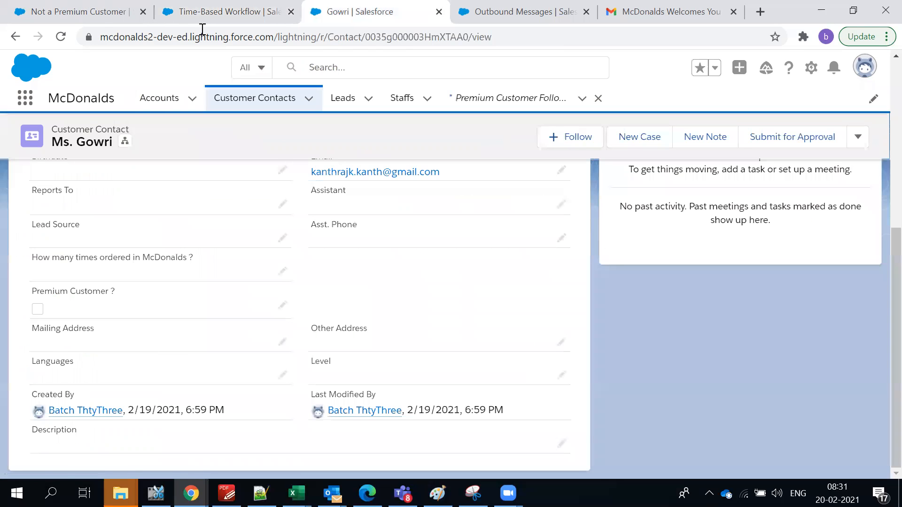
{"action": "left_click", "coordinate": [103, 13]}
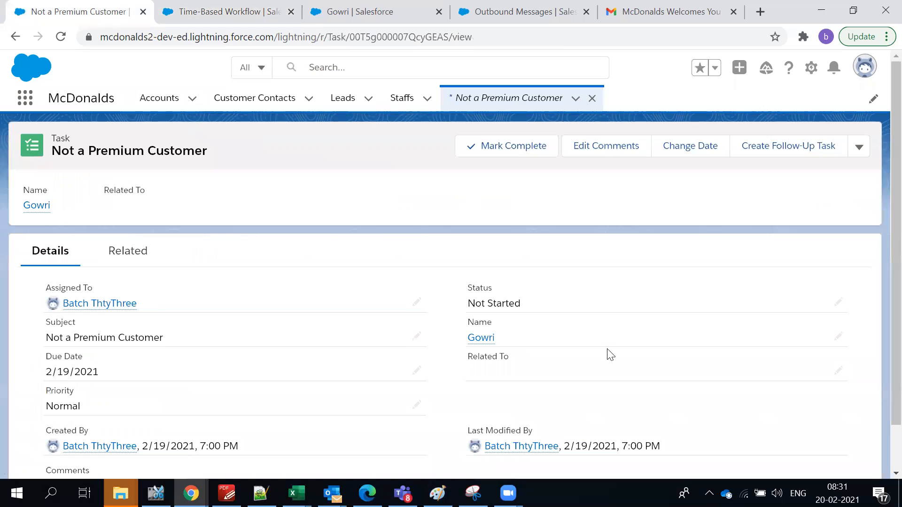
{"action": "left_click", "coordinate": [188, 13]}
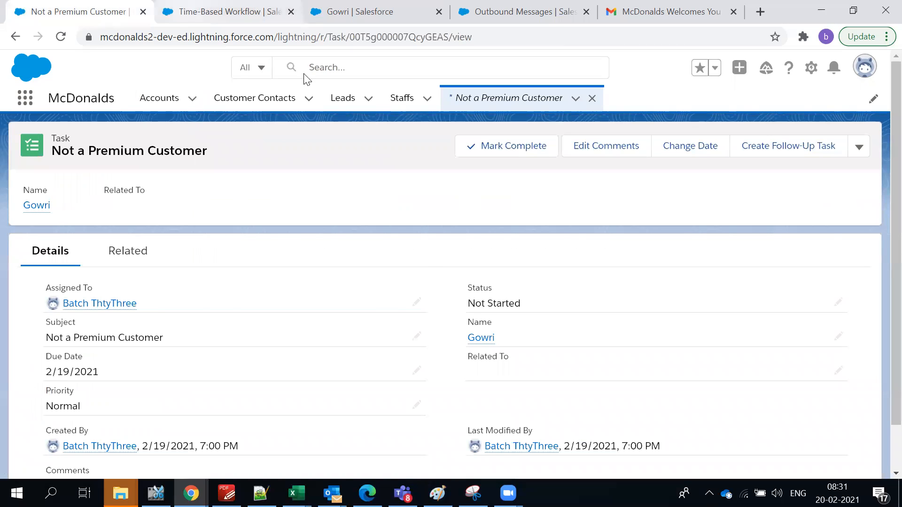
{"action": "left_click", "coordinate": [87, 7]}
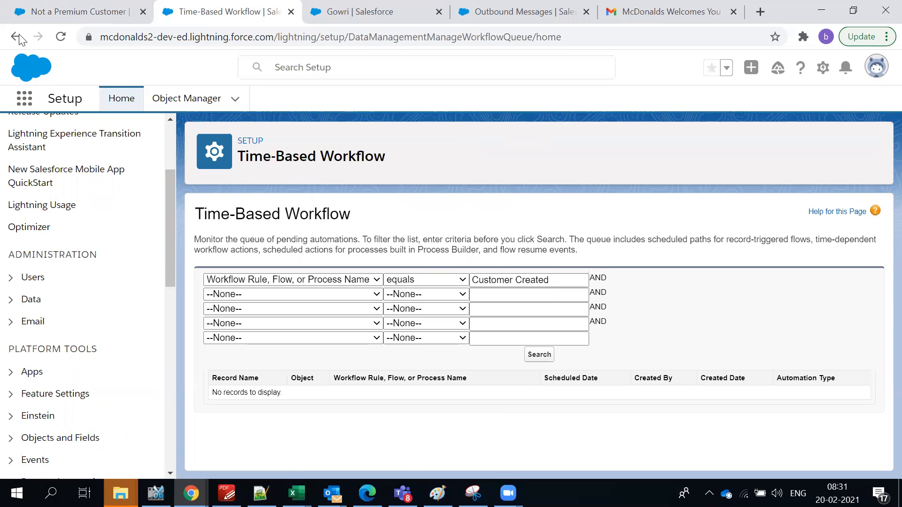
Review the Customer Created rule's evaluation criteria and workflow actions, then return to the contact record.
{"action": "left_click", "coordinate": [17, 37]}
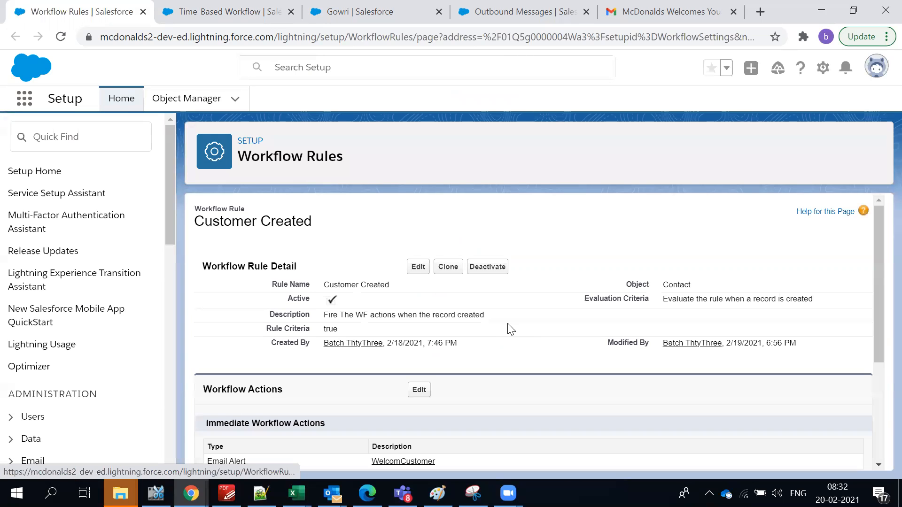
{"action": "scroll", "coordinate": [511, 329], "scroll_direction": "down", "scroll_amount": 3}
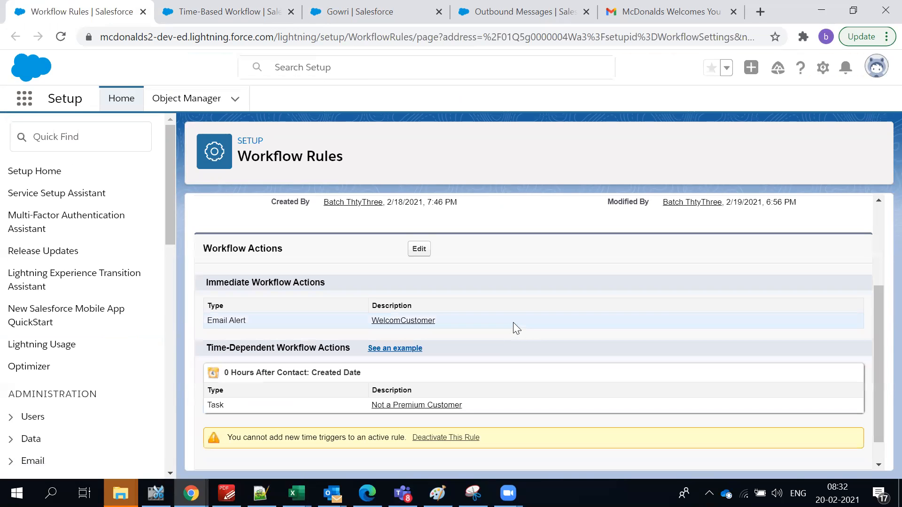
{"action": "scroll", "coordinate": [513, 322], "scroll_direction": "down", "scroll_amount": 1}
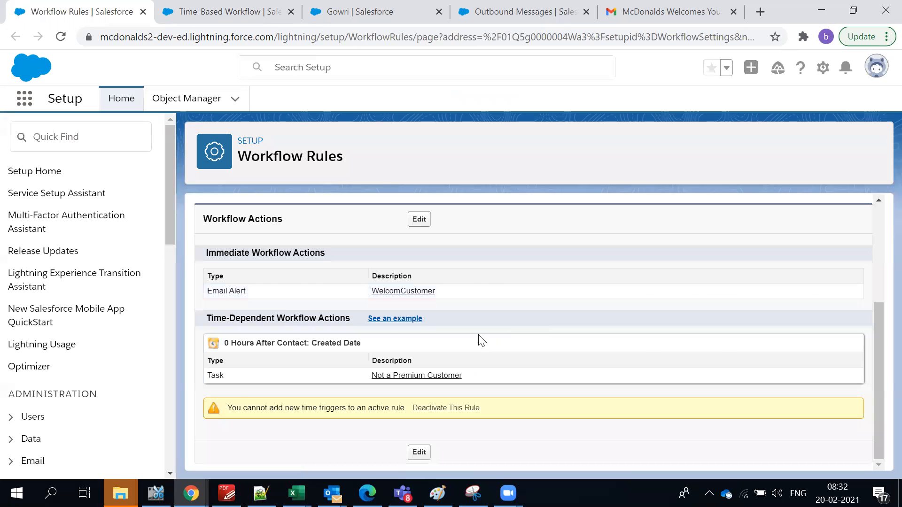
{"action": "scroll", "coordinate": [482, 343], "scroll_direction": "up", "scroll_amount": 5}
{"action": "left_click_drag", "start_coordinate": [665, 301], "coordinate": [825, 304]}
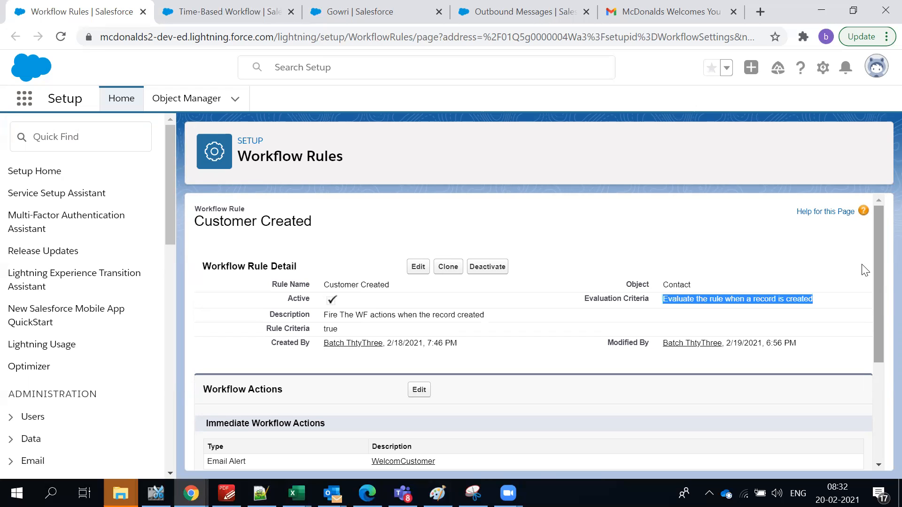
{"action": "scroll", "coordinate": [517, 336], "scroll_direction": "down", "scroll_amount": 2}
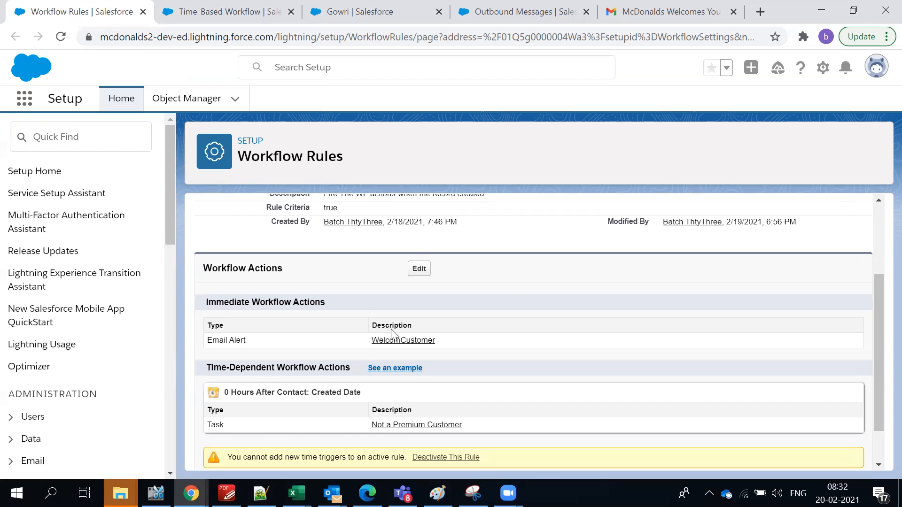
{"action": "scroll", "coordinate": [395, 332], "scroll_direction": "down", "scroll_amount": 1}
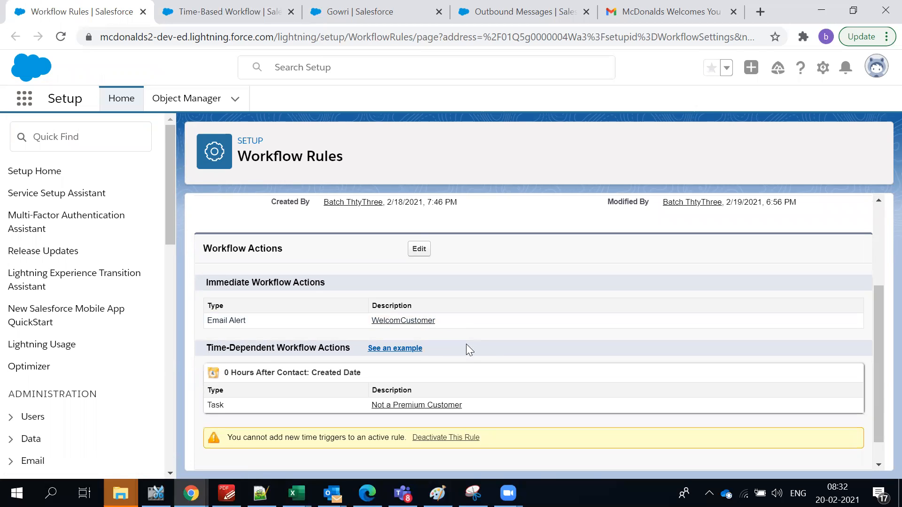
{"action": "left_click", "coordinate": [390, 17]}
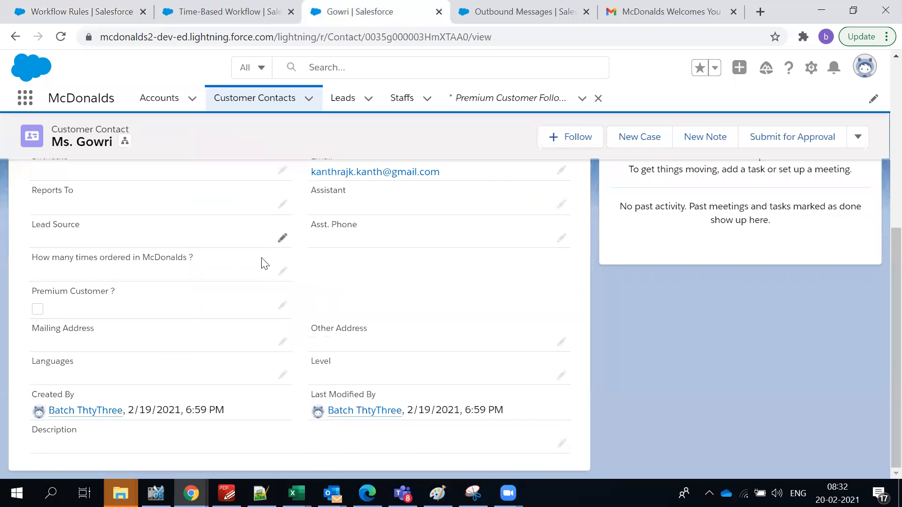
{"action": "scroll", "coordinate": [261, 263], "scroll_direction": "up", "scroll_amount": 6}
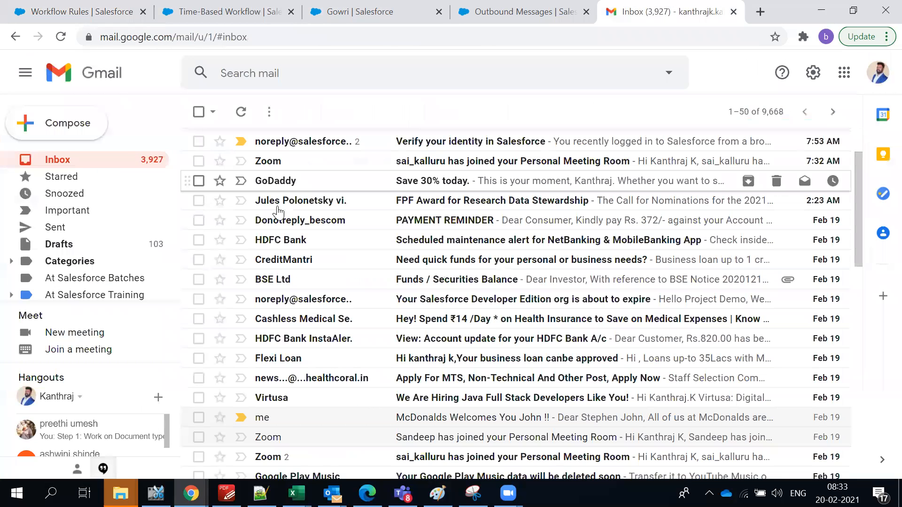
Mark the McDonalds welcome email 'Looks safe', read its body, and go back to the inbox.
{"action": "left_click", "coordinate": [427, 182]}
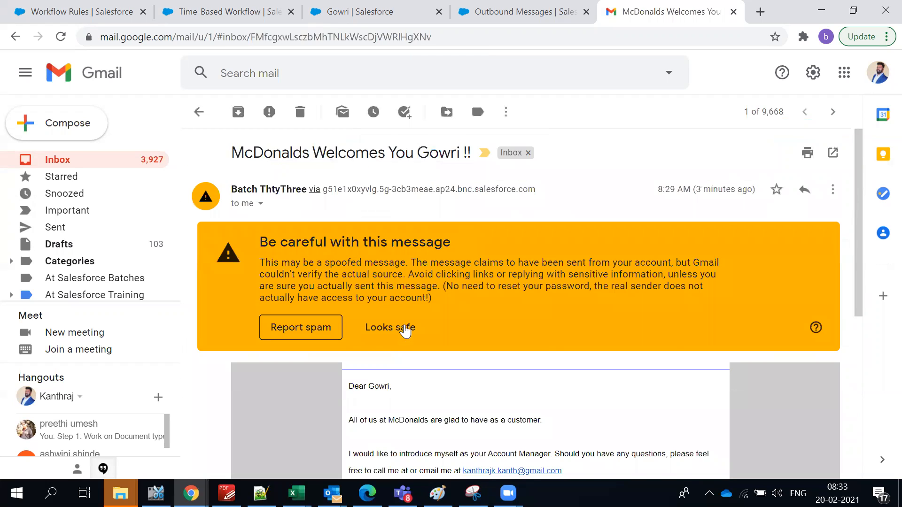
{"action": "left_click", "coordinate": [405, 331]}
{"action": "scroll", "coordinate": [404, 311], "scroll_direction": "down", "scroll_amount": 3}
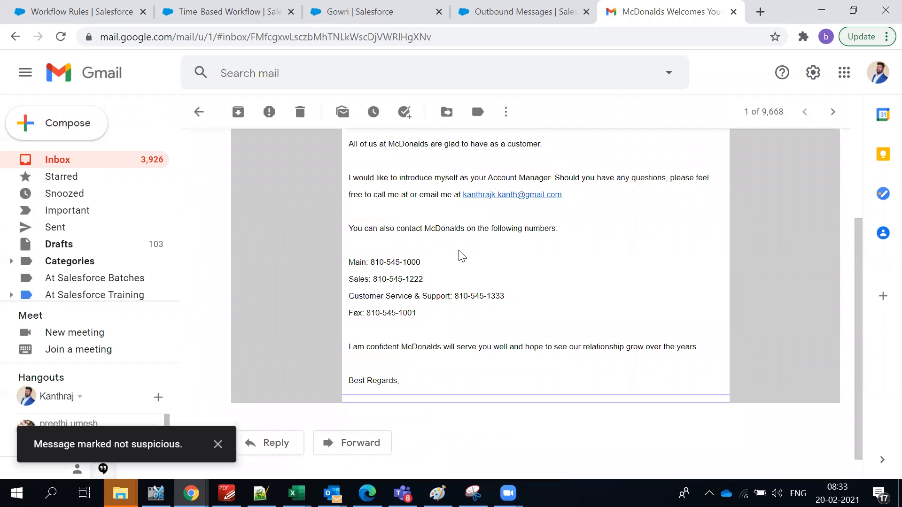
{"action": "scroll", "coordinate": [461, 251], "scroll_direction": "up", "scroll_amount": 3}
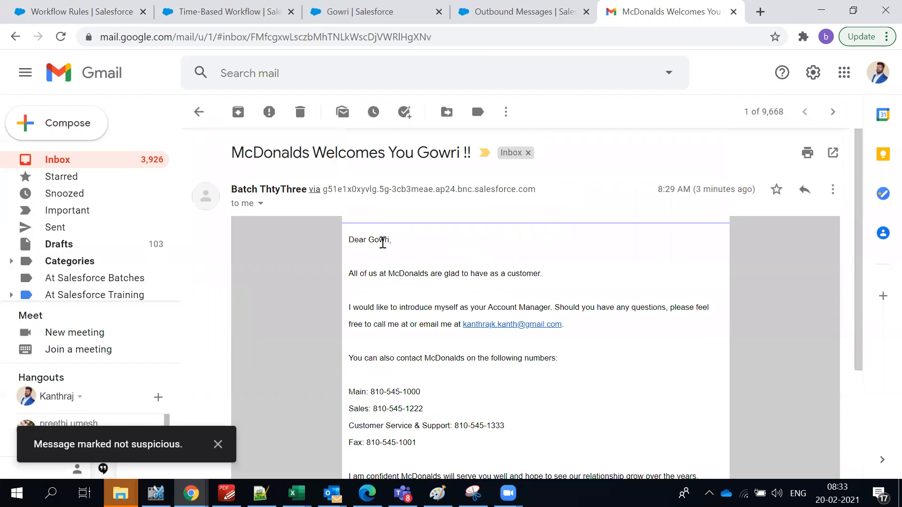
{"action": "left_click_drag", "start_coordinate": [379, 274], "coordinate": [630, 404]}
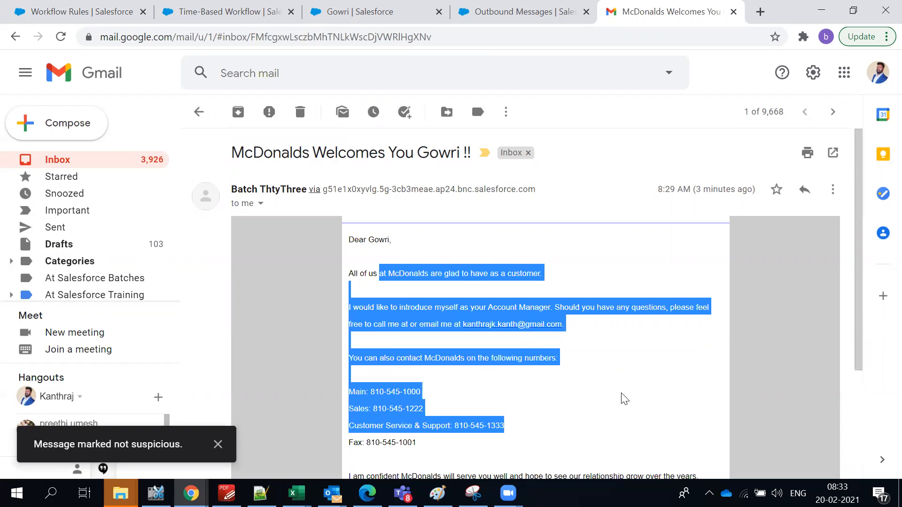
{"action": "left_click", "coordinate": [620, 393]}
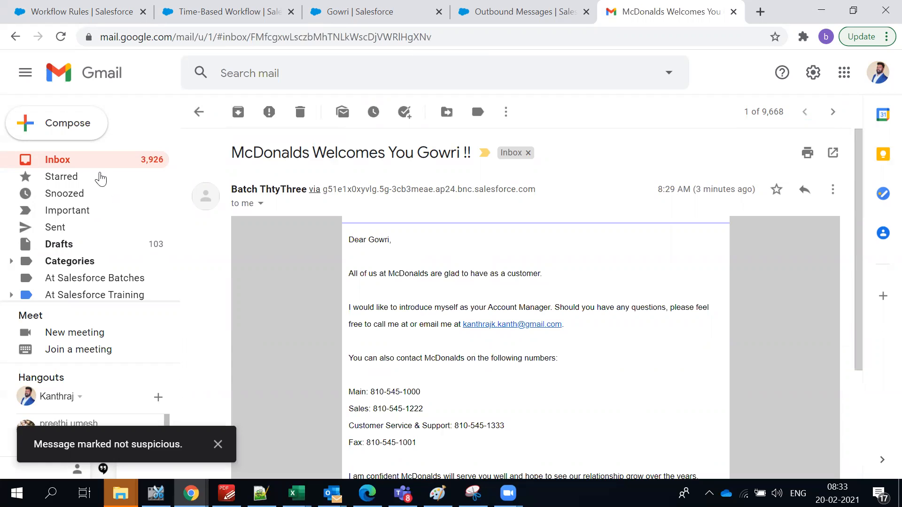
{"action": "left_click", "coordinate": [100, 167]}
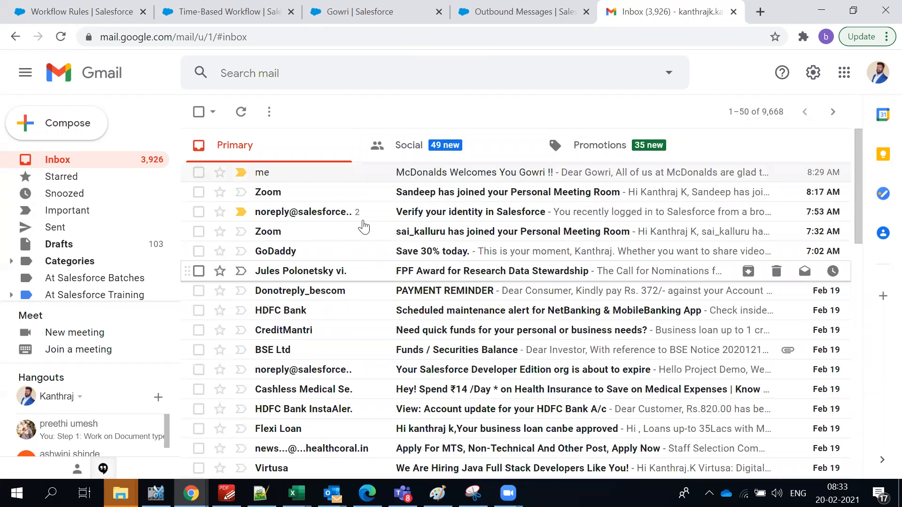
Scroll the Customer Created workflow rule back to the top, then switch to the B -dev33.txt notes.
{"action": "left_click", "coordinate": [79, 12]}
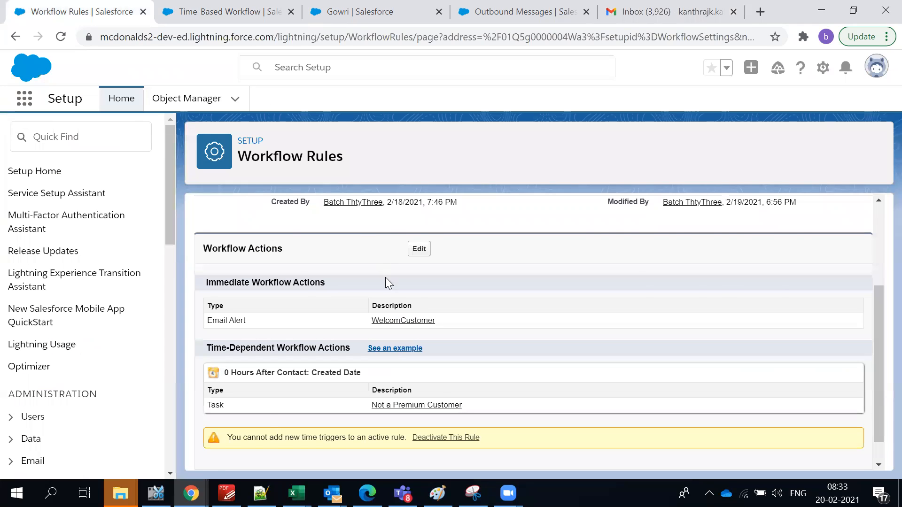
{"action": "scroll", "coordinate": [385, 277], "scroll_direction": "up", "scroll_amount": 2}
{"action": "scroll", "coordinate": [388, 270], "scroll_direction": "up", "scroll_amount": 2}
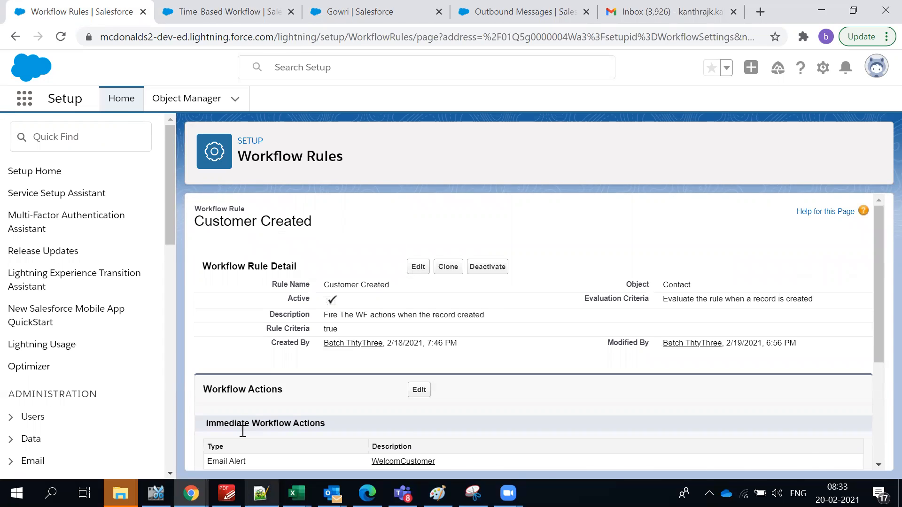
{"action": "key", "text": "alt+Tab"}
{"action": "left_click", "coordinate": [206, 378]}
{"action": "scroll", "coordinate": [206, 378], "scroll_direction": "up", "scroll_amount": 2}
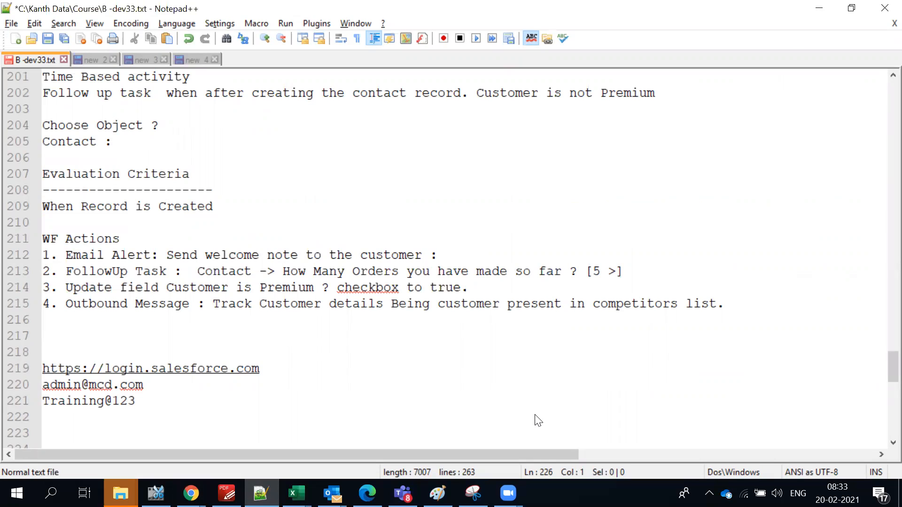
Return from the B -dev33.txt workflow notes to the Salesforce Customer Created workflow rule.
{"action": "key", "text": "alt+Tab"}
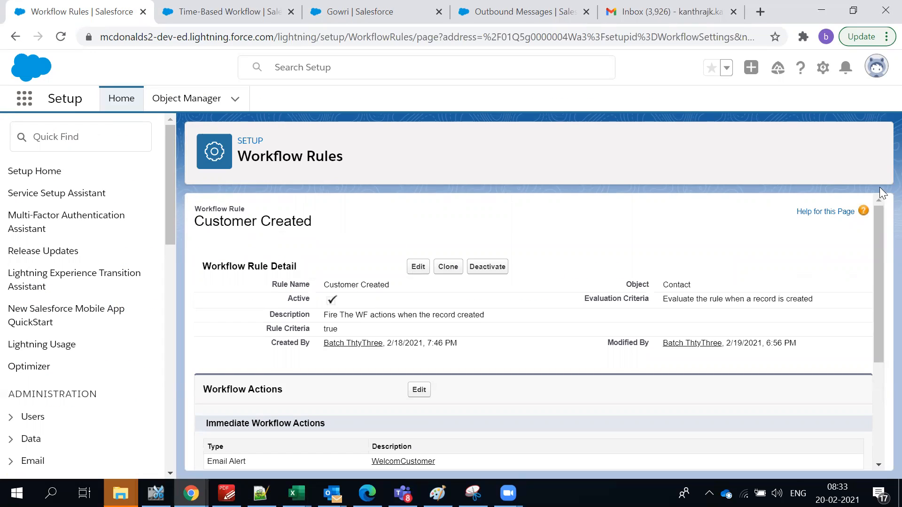
Search Setup Quick Find for 'Approval' and open the Approval Processes page.
{"action": "type", "text": "ao"}
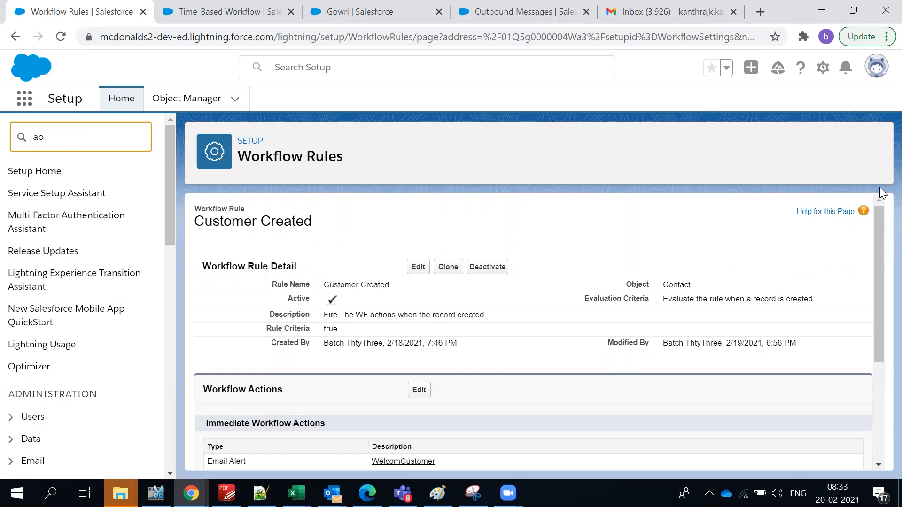
{"action": "key", "text": "BackSpace"}
{"action": "key", "text": "BackSpace"}
{"action": "type", "text": "Appr"}
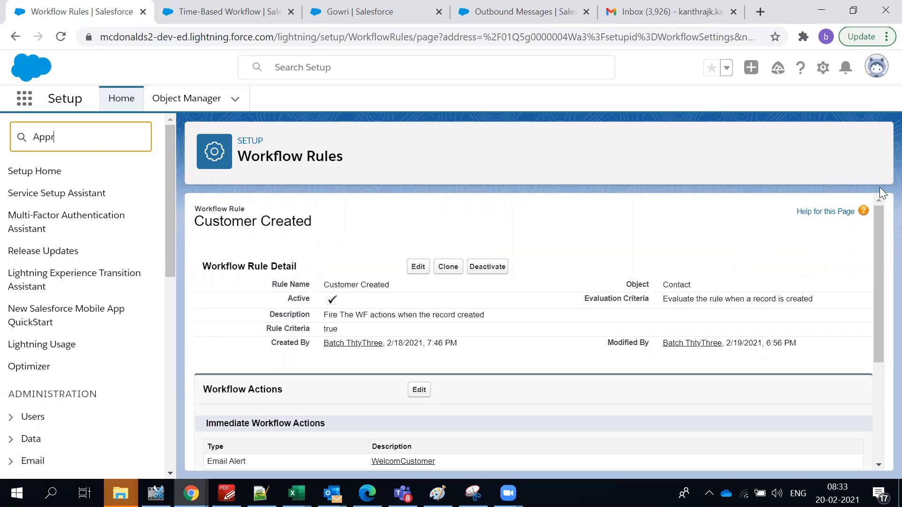
{"action": "type", "text": "oval"}
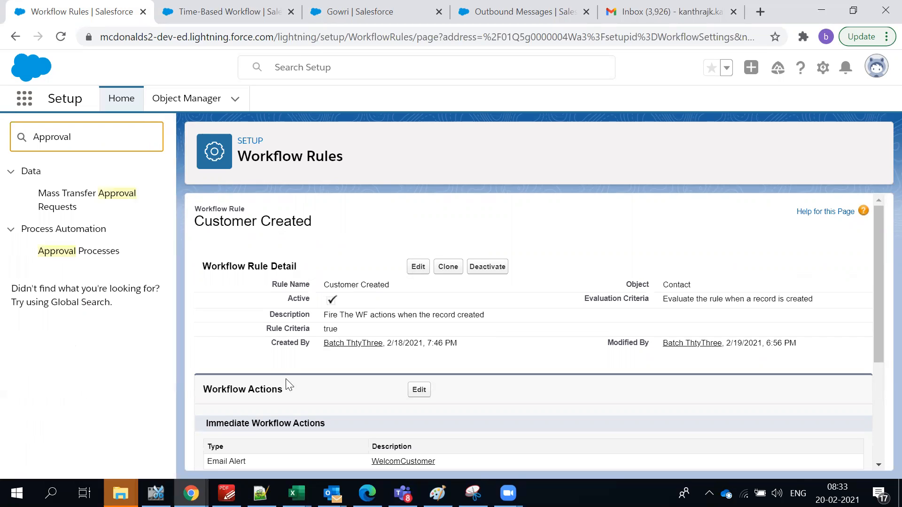
{"action": "left_click", "coordinate": [50, 252]}
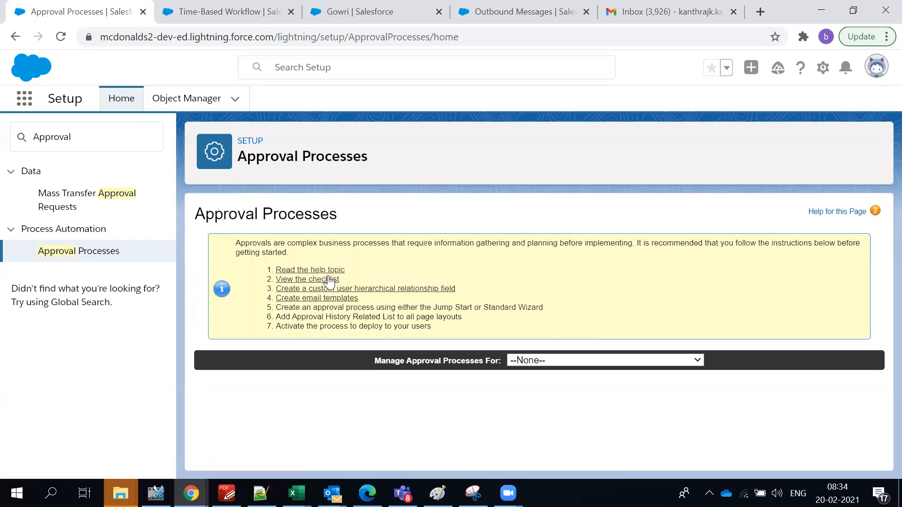
Return to the Approval Processes tab and select its page title.
{"action": "left_click", "coordinate": [72, 2]}
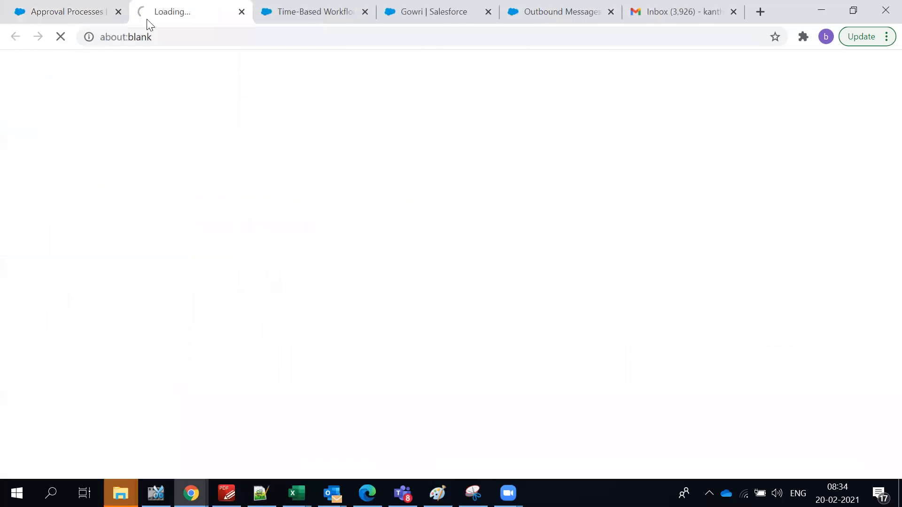
{"action": "triple_click", "coordinate": [333, 154]}
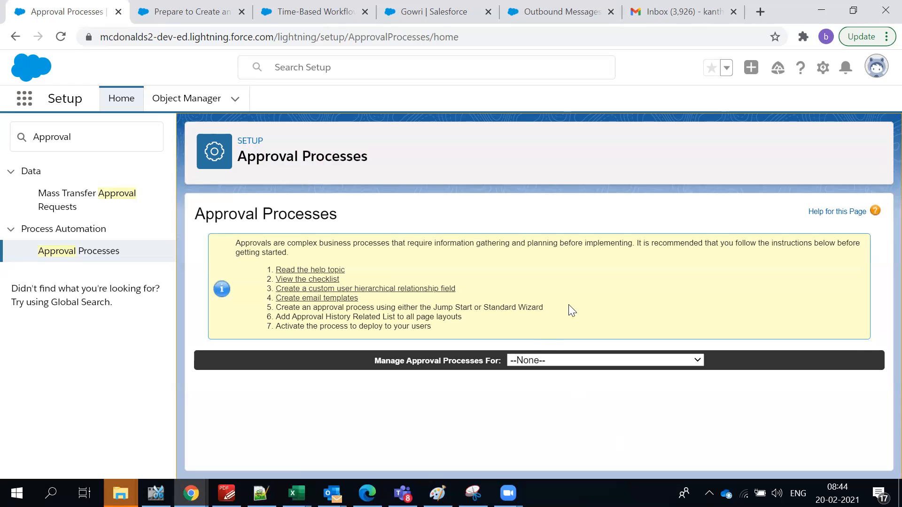
Highlight preparation steps 2 through 5 of the Approval Processes checklist.
{"action": "left_click_drag", "start_coordinate": [396, 312], "coordinate": [293, 279]}
{"action": "left_click", "coordinate": [383, 258]}
{"action": "left_click", "coordinate": [221, 13]}
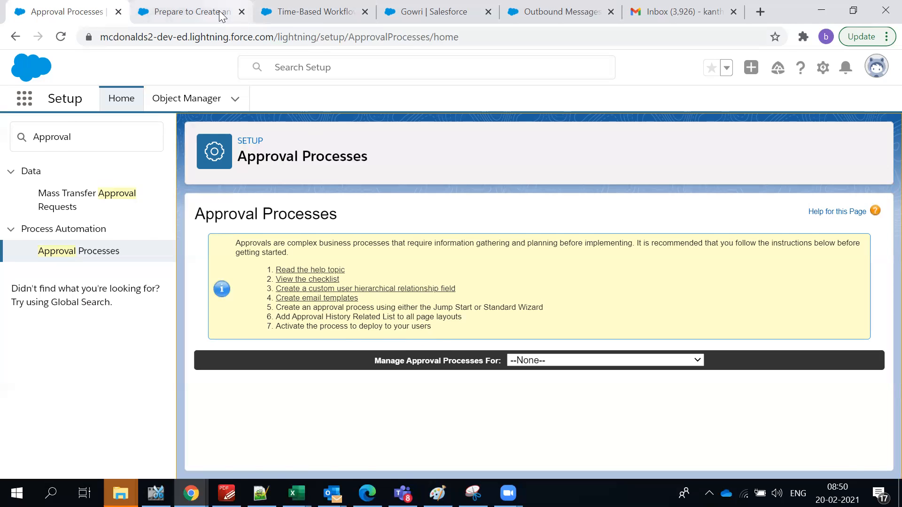
{"action": "scroll", "coordinate": [393, 244], "scroll_direction": "down", "scroll_amount": 2}
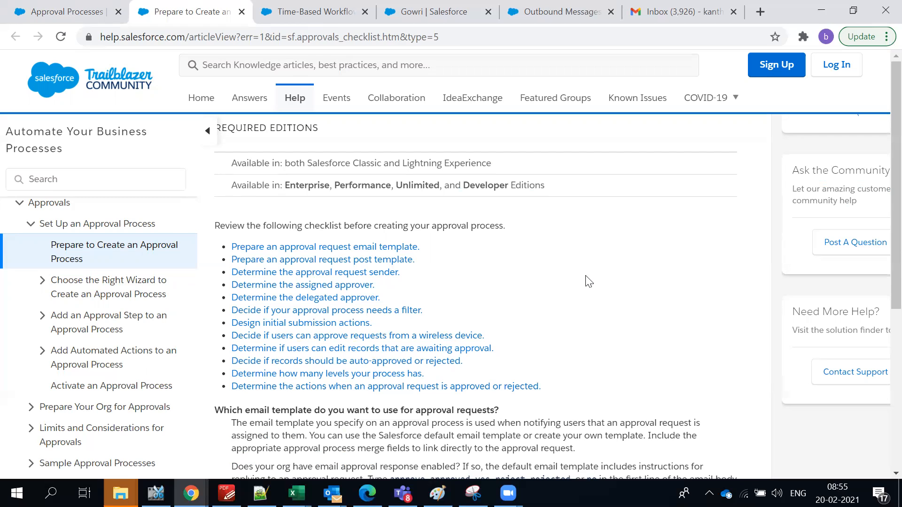
{"action": "scroll", "coordinate": [518, 337], "scroll_direction": "down", "scroll_amount": 4}
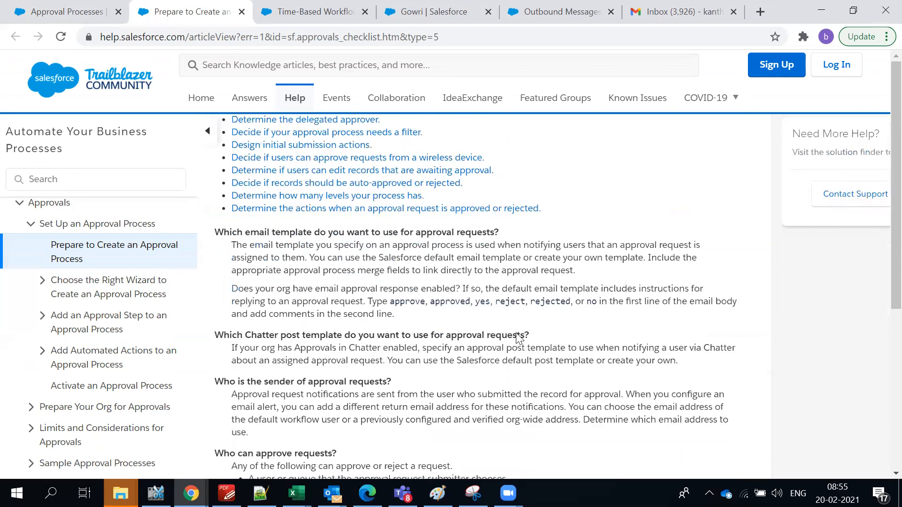
{"action": "scroll", "coordinate": [518, 338], "scroll_direction": "down", "scroll_amount": 2}
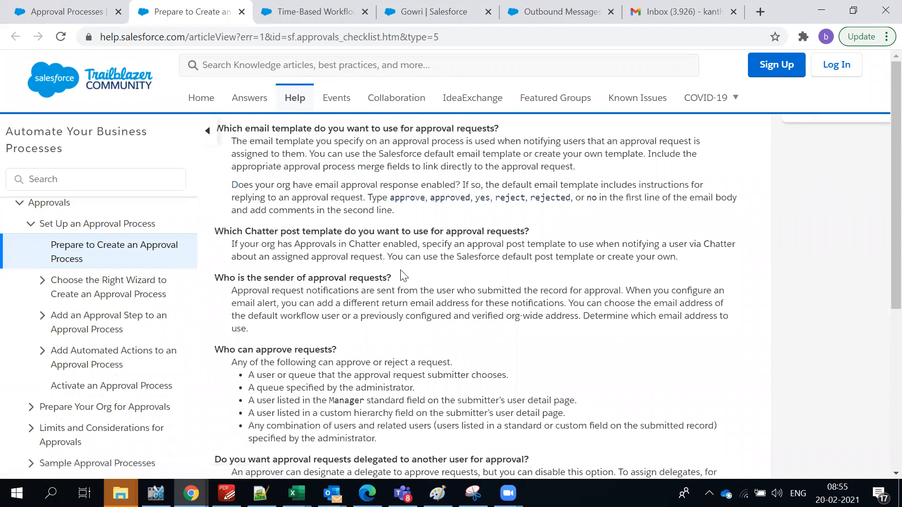
{"action": "scroll", "coordinate": [402, 276], "scroll_direction": "up", "scroll_amount": 6}
{"action": "left_click", "coordinate": [76, 11]}
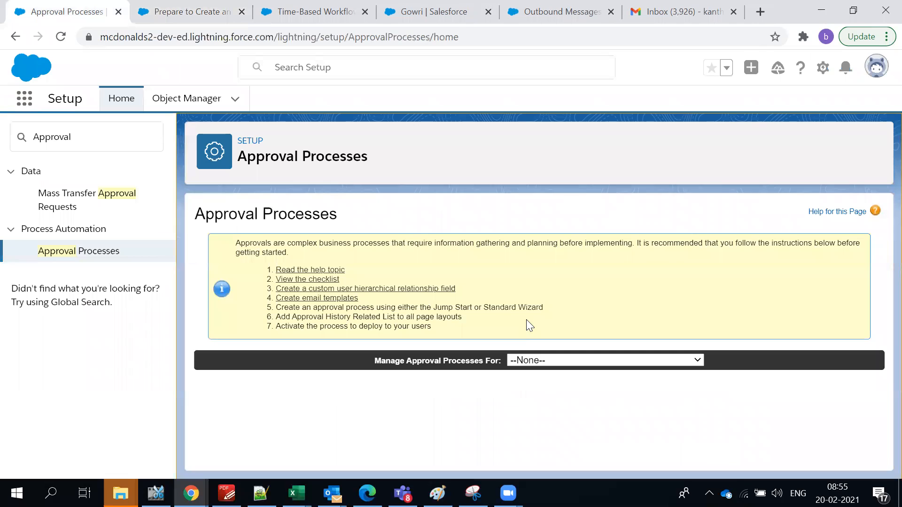
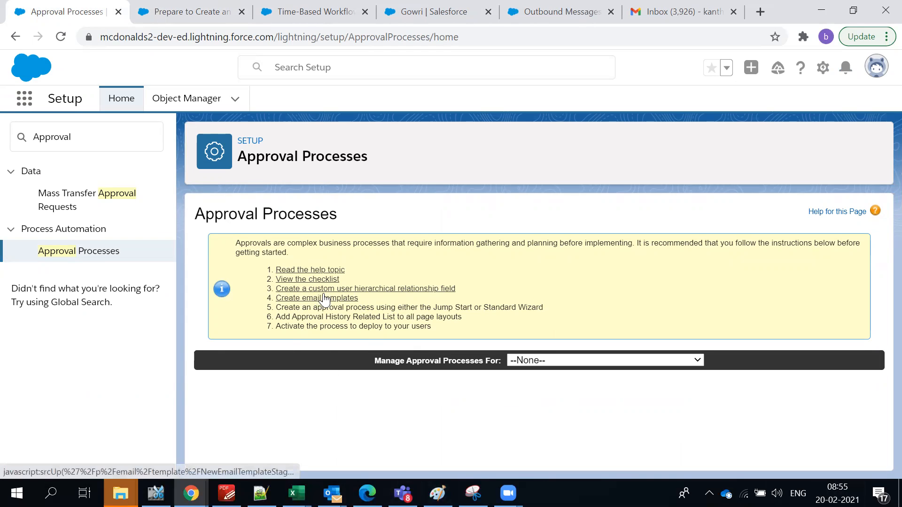
Highlight the Jump Start and Standard Wizard options in step 5, then view the 'Prepare to Create an Approval Process' article.
{"action": "triple_click", "coordinate": [473, 311]}
{"action": "left_click", "coordinate": [601, 324]}
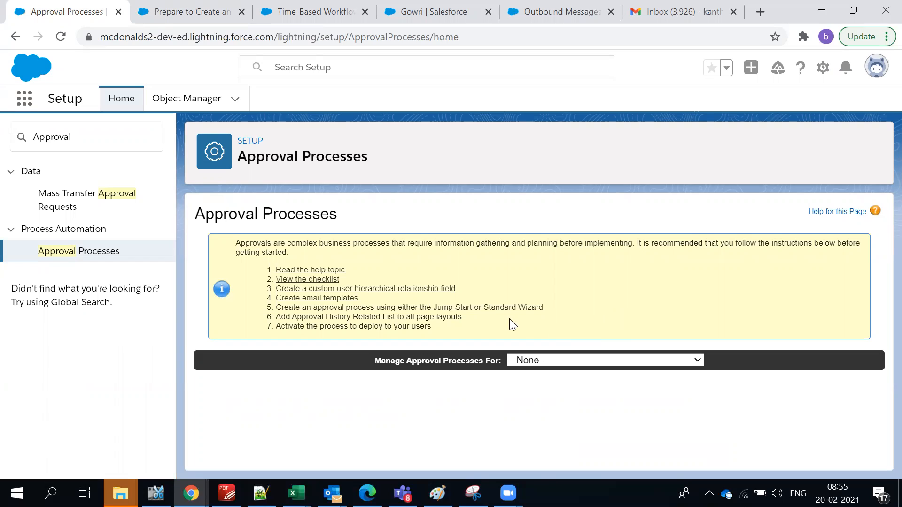
{"action": "left_click_drag", "start_coordinate": [433, 307], "coordinate": [479, 307]}
{"action": "left_click_drag", "start_coordinate": [543, 307], "coordinate": [437, 308]}
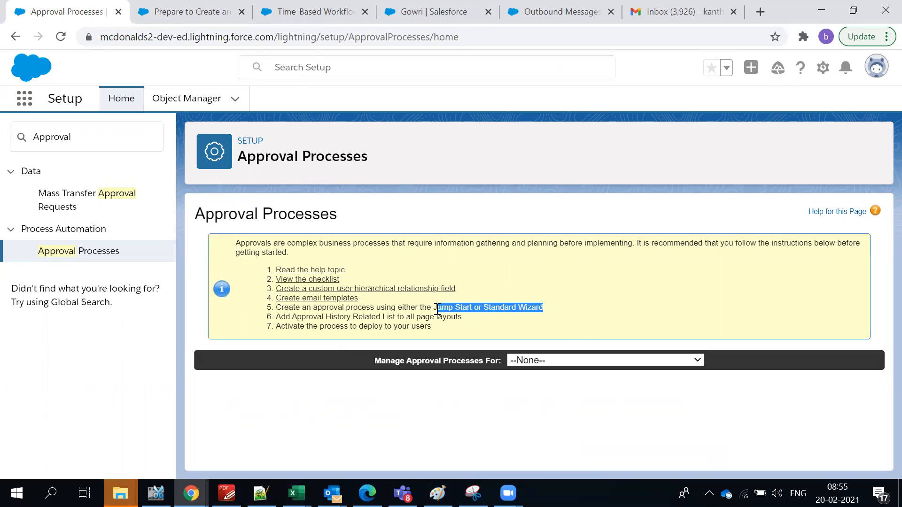
{"action": "left_click", "coordinate": [470, 306]}
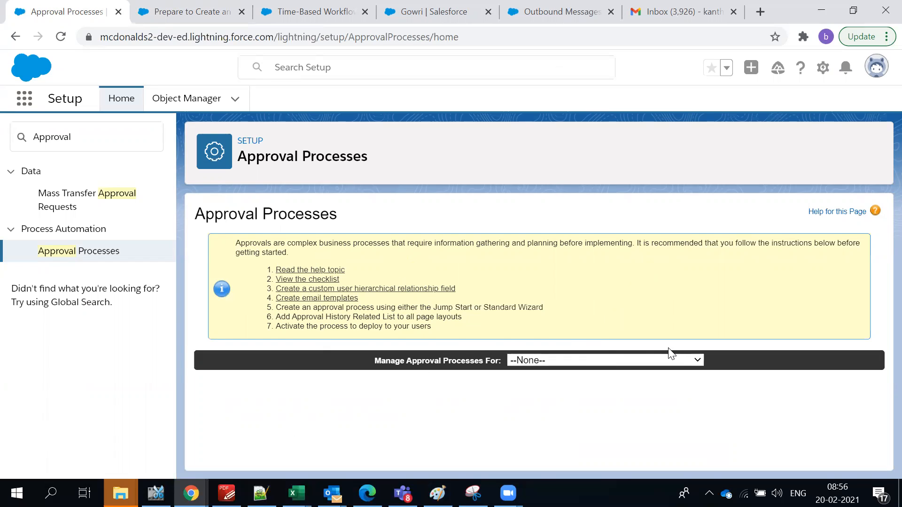
{"action": "left_click_drag", "start_coordinate": [505, 307], "coordinate": [484, 308]}
{"action": "left_click", "coordinate": [499, 313]}
{"action": "left_click", "coordinate": [532, 313]}
{"action": "left_click", "coordinate": [161, 7]}
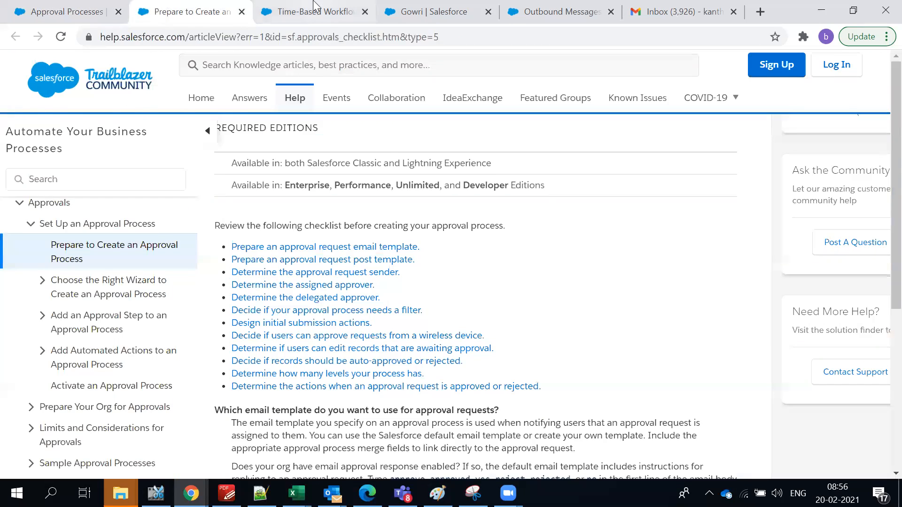
Go to the customer contact record and browse its Related lists.
{"action": "left_click", "coordinate": [425, 12]}
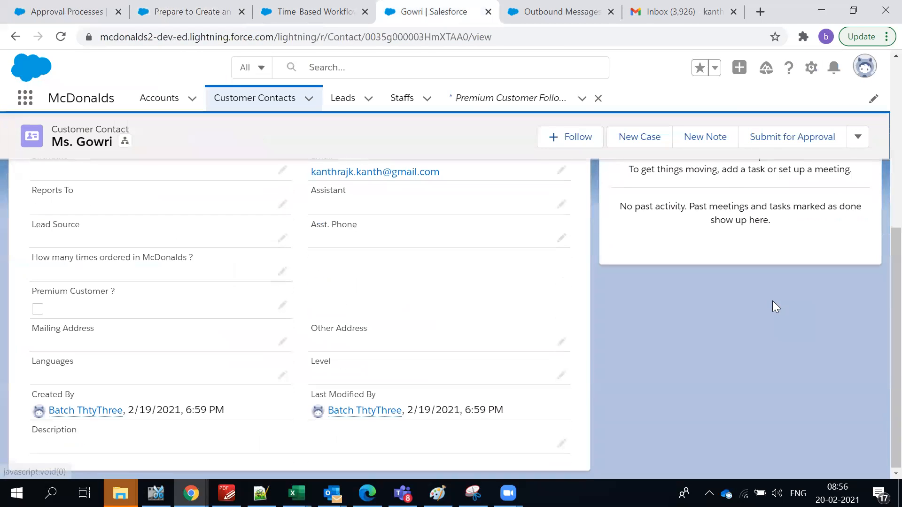
{"action": "left_click", "coordinate": [52, 235]}
{"action": "scroll", "coordinate": [108, 291], "scroll_direction": "down", "scroll_amount": 2}
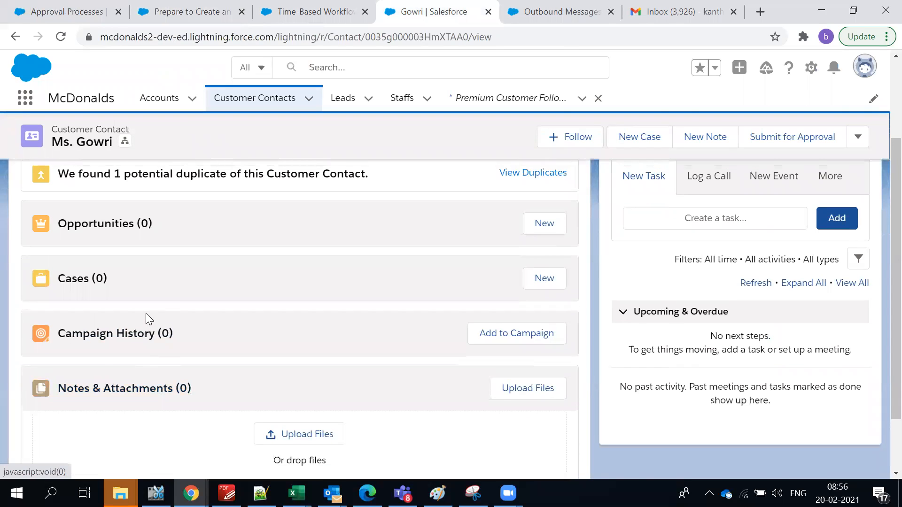
{"action": "scroll", "coordinate": [145, 313], "scroll_direction": "up", "scroll_amount": 3}
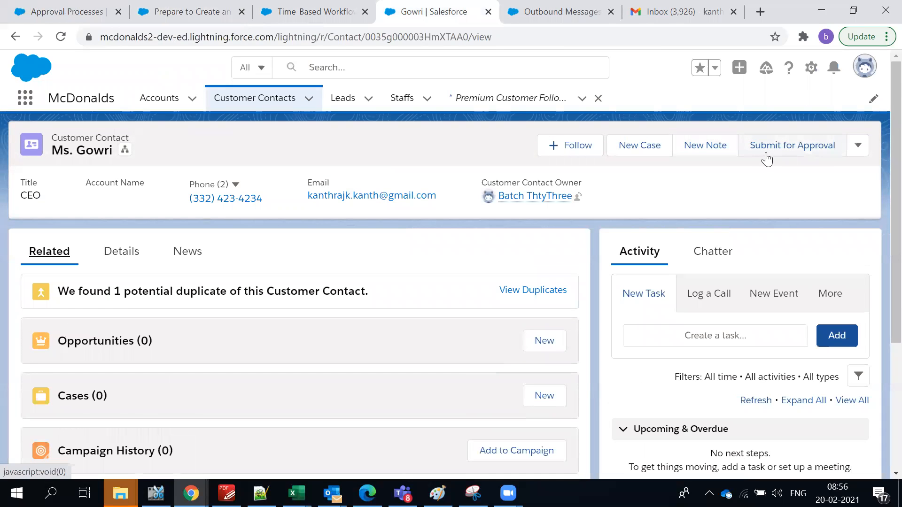
{"action": "scroll", "coordinate": [165, 455], "scroll_direction": "down", "scroll_amount": 4}
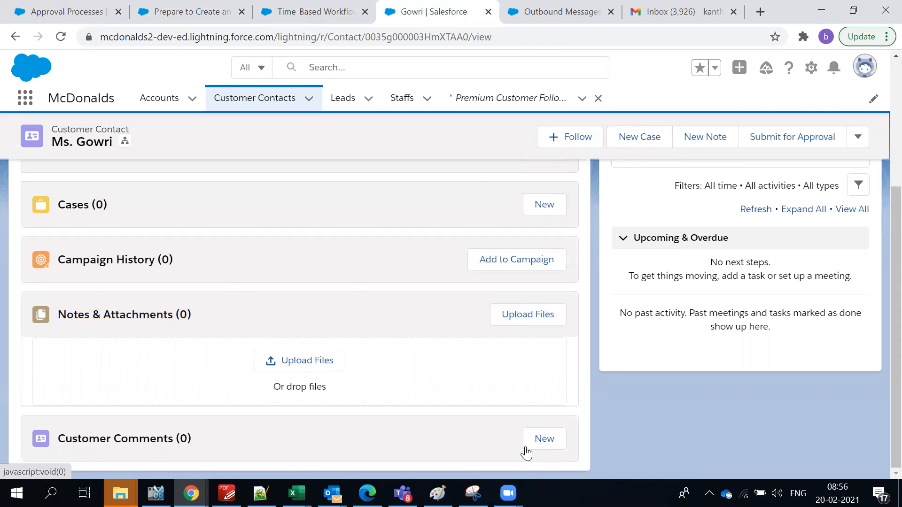
{"action": "scroll", "coordinate": [98, 418], "scroll_direction": "up", "scroll_amount": 3}
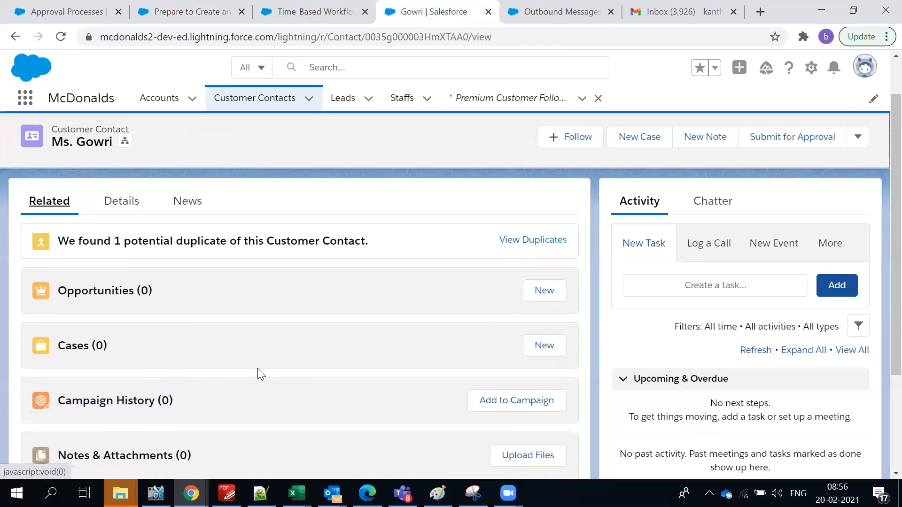
{"action": "scroll", "coordinate": [346, 196], "scroll_direction": "down", "scroll_amount": 3}
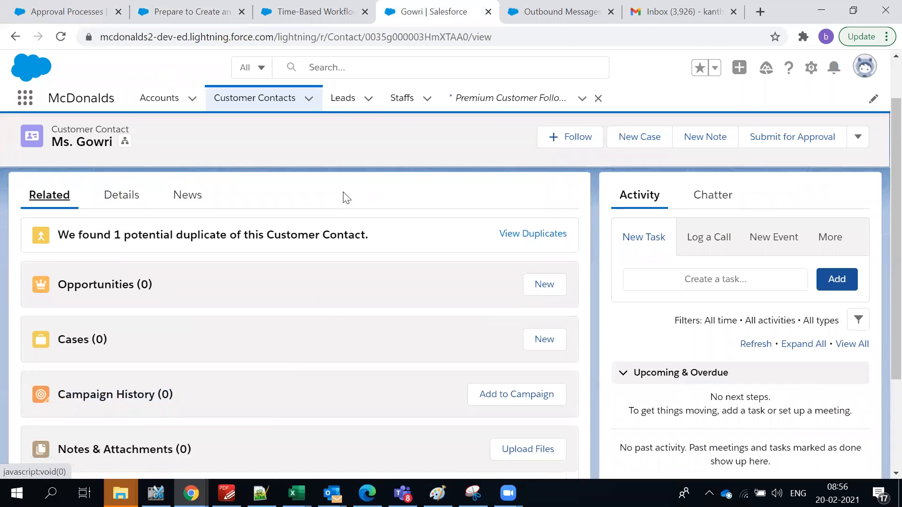
Submit the contact for approval with comment 'yes' and dismiss the no-approval-process error.
{"action": "left_click", "coordinate": [762, 148]}
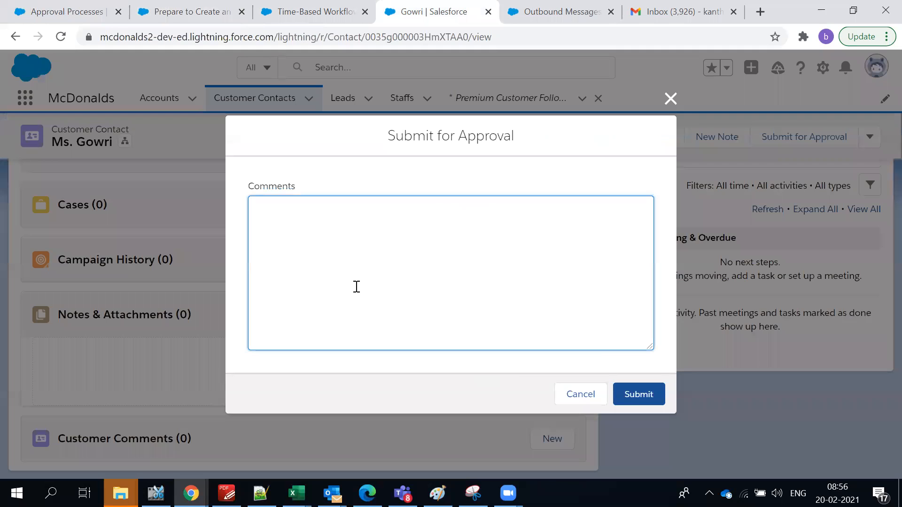
{"action": "type", "text": "yes"}
{"action": "left_click", "coordinate": [634, 394]}
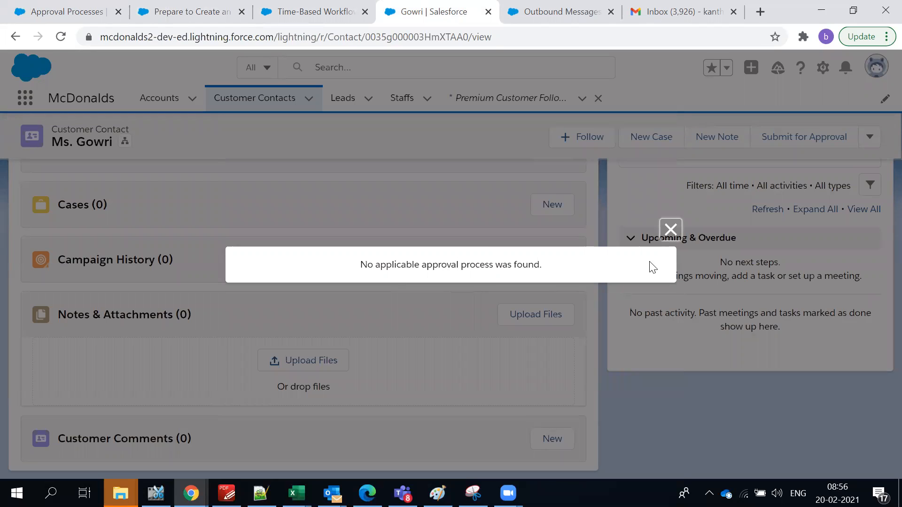
{"action": "left_click", "coordinate": [671, 230]}
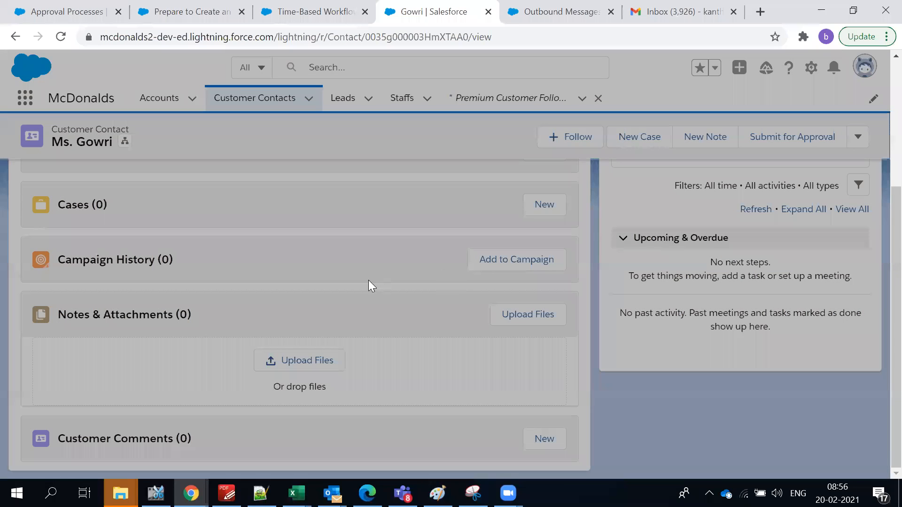
{"action": "scroll", "coordinate": [369, 280], "scroll_direction": "up", "scroll_amount": 3}
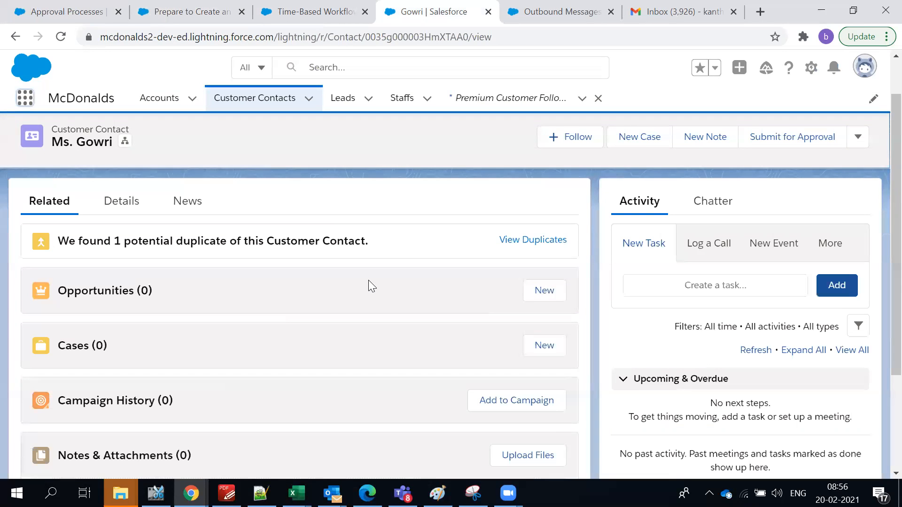
{"action": "scroll", "coordinate": [371, 274], "scroll_direction": "down", "scroll_amount": 3}
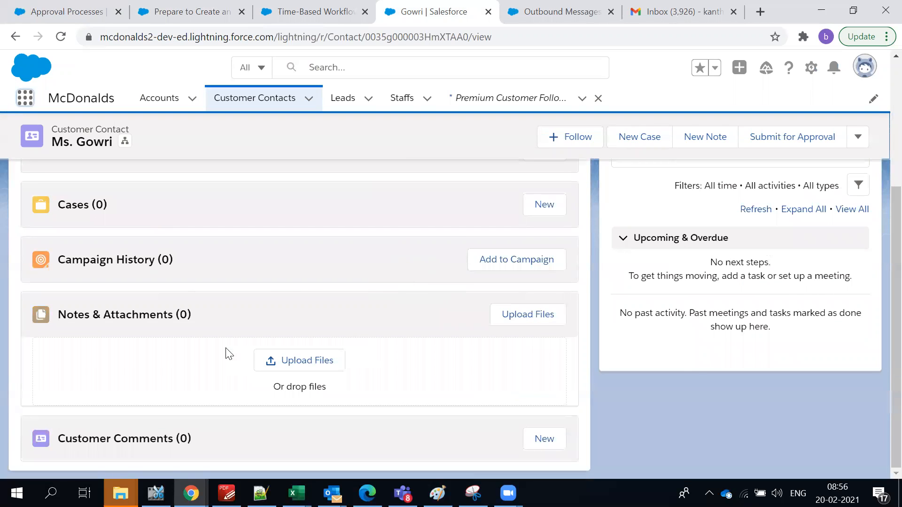
{"action": "scroll", "coordinate": [138, 378], "scroll_direction": "up", "scroll_amount": 4}
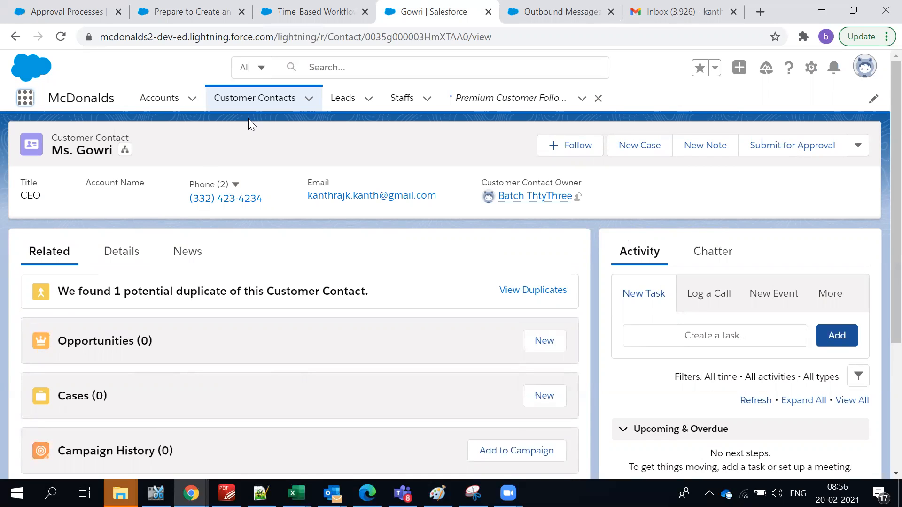
Show the Accounts list in the McD Restaurants list view.
{"action": "left_click", "coordinate": [160, 100]}
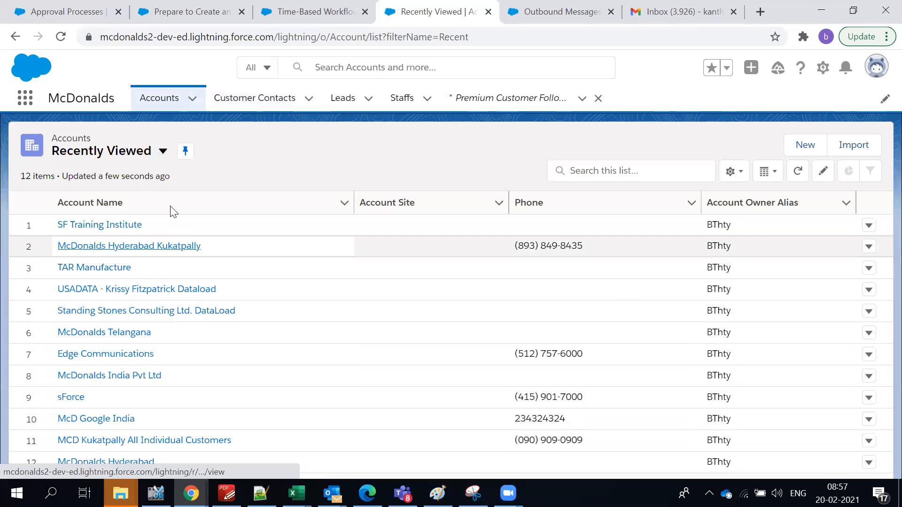
{"action": "left_click", "coordinate": [163, 152]}
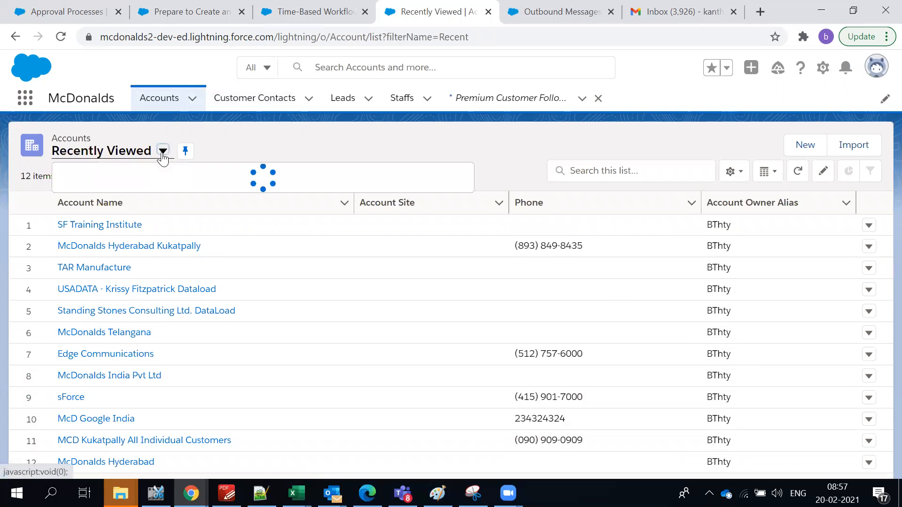
{"action": "left_click", "coordinate": [113, 274]}
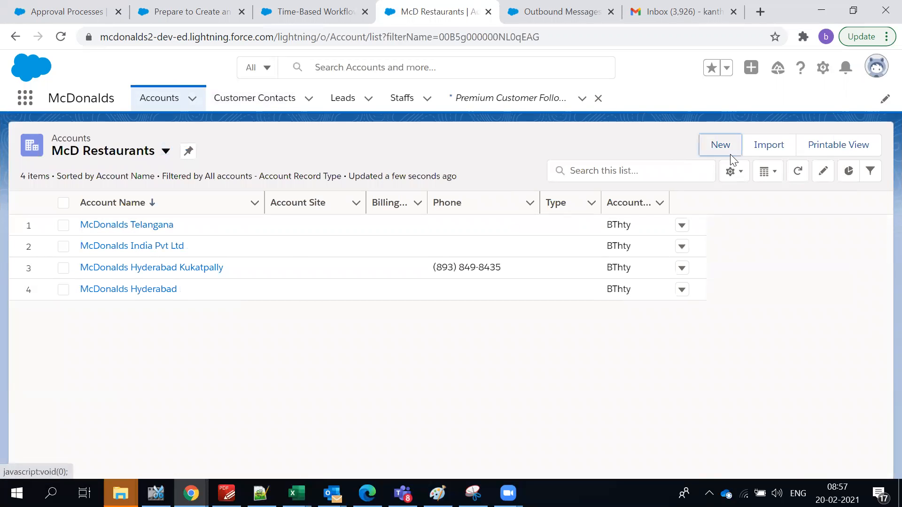
Preview a new Restaurant-type account form, then close it without saving.
{"action": "left_click", "coordinate": [727, 155]}
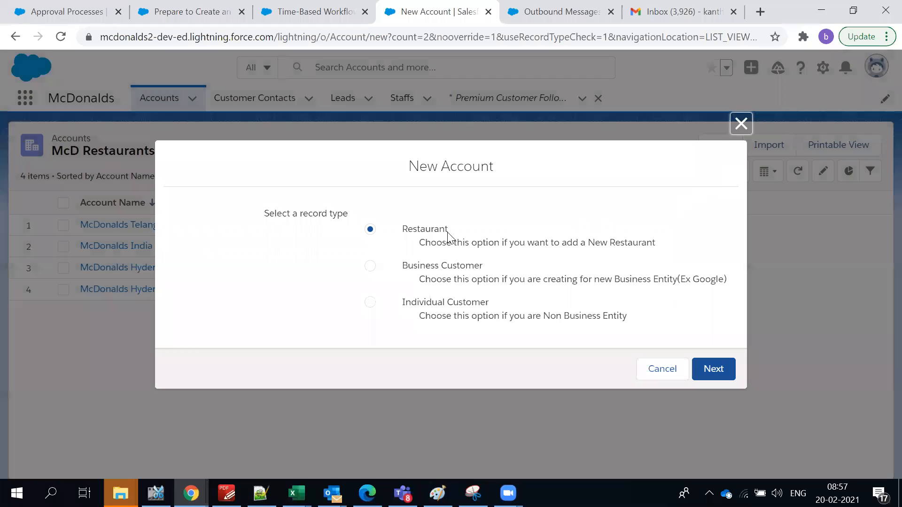
{"action": "left_click", "coordinate": [714, 369]}
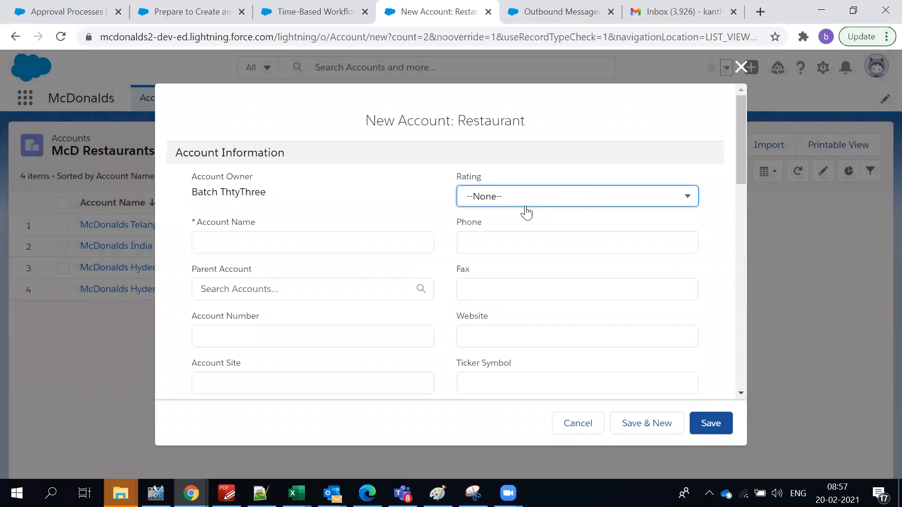
{"action": "scroll", "coordinate": [331, 235], "scroll_direction": "down", "scroll_amount": 3}
{"action": "scroll", "coordinate": [329, 239], "scroll_direction": "down", "scroll_amount": 6}
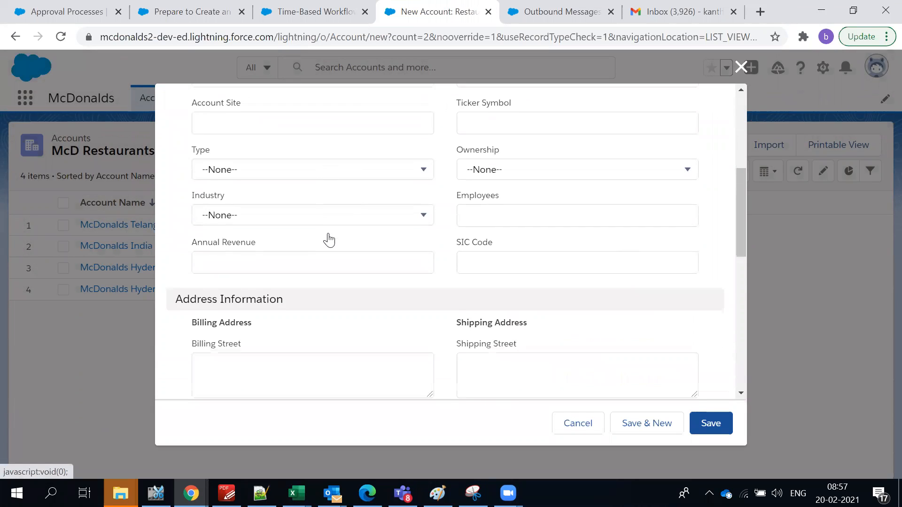
{"action": "scroll", "coordinate": [258, 273], "scroll_direction": "up", "scroll_amount": 3}
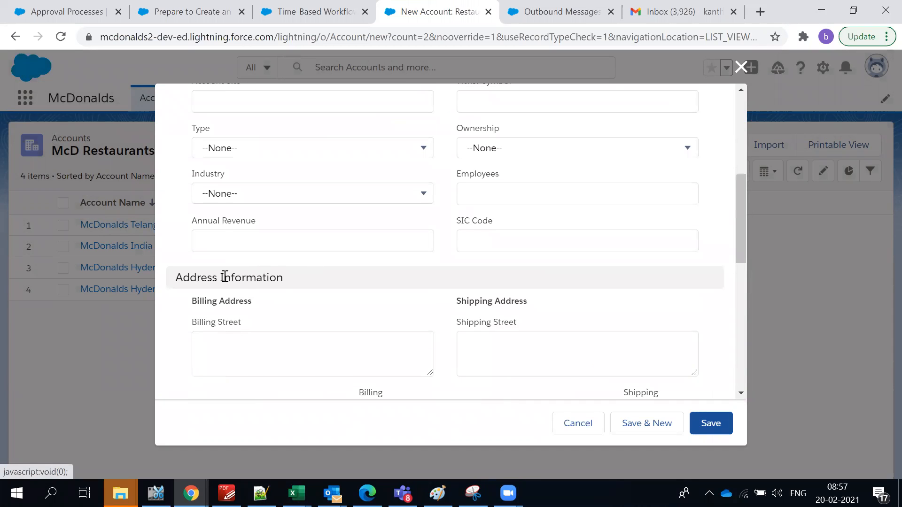
{"action": "scroll", "coordinate": [212, 273], "scroll_direction": "up", "scroll_amount": 5}
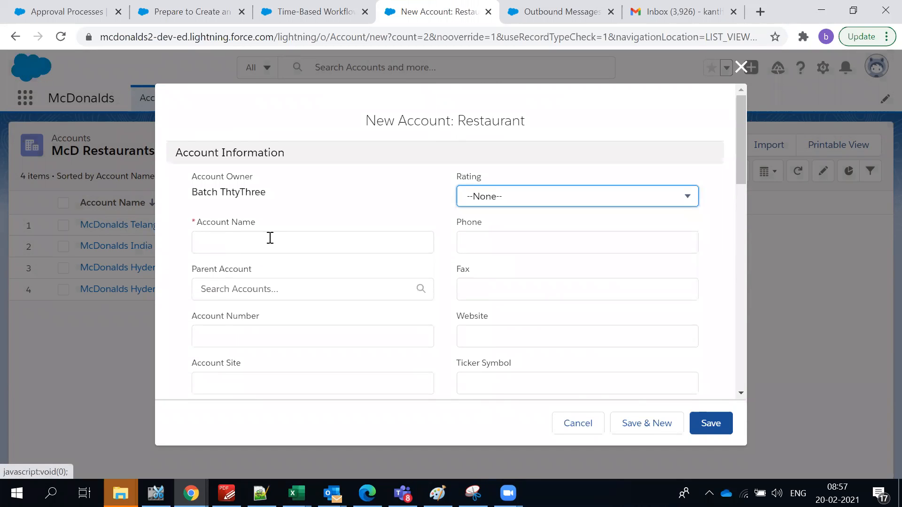
{"action": "scroll", "coordinate": [417, 334], "scroll_direction": "down", "scroll_amount": 6}
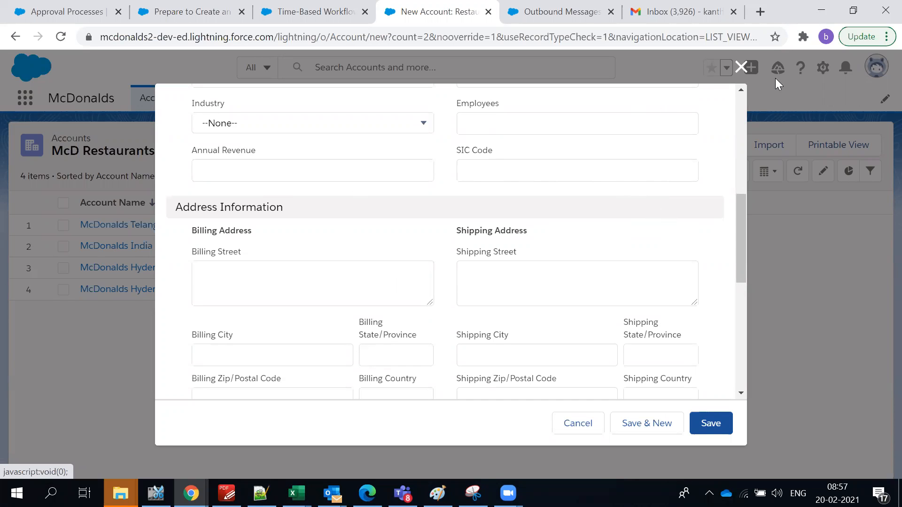
{"action": "left_click", "coordinate": [741, 67]}
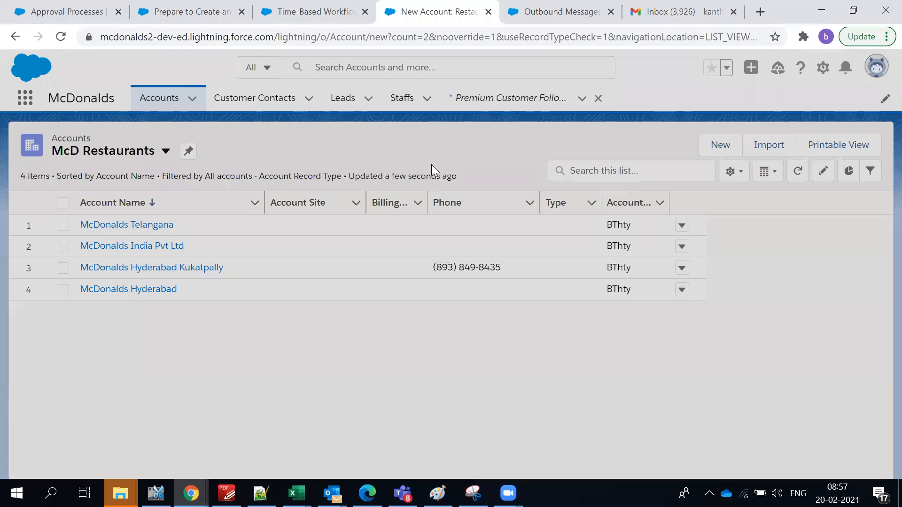
Set Manage Approval Processes For to Account and expand the Create New Approval Process options.
{"action": "left_click", "coordinate": [188, 11]}
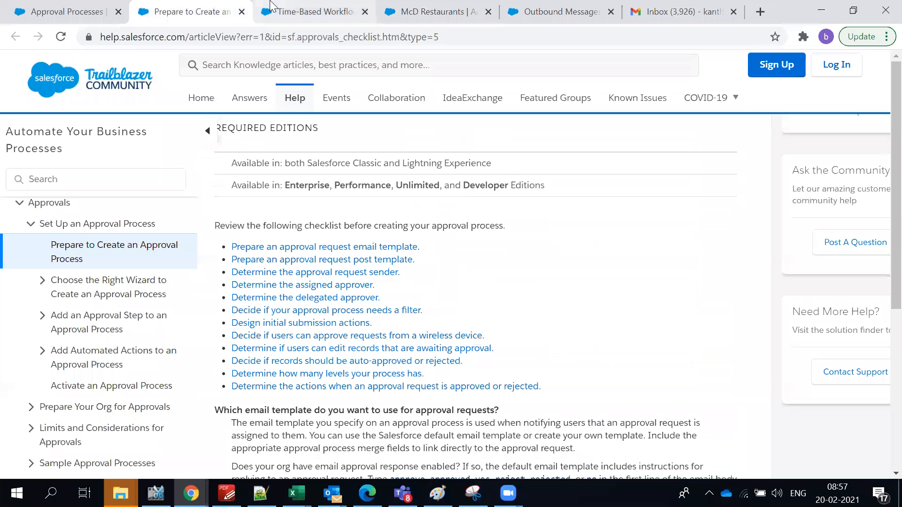
{"action": "left_click", "coordinate": [310, 11]}
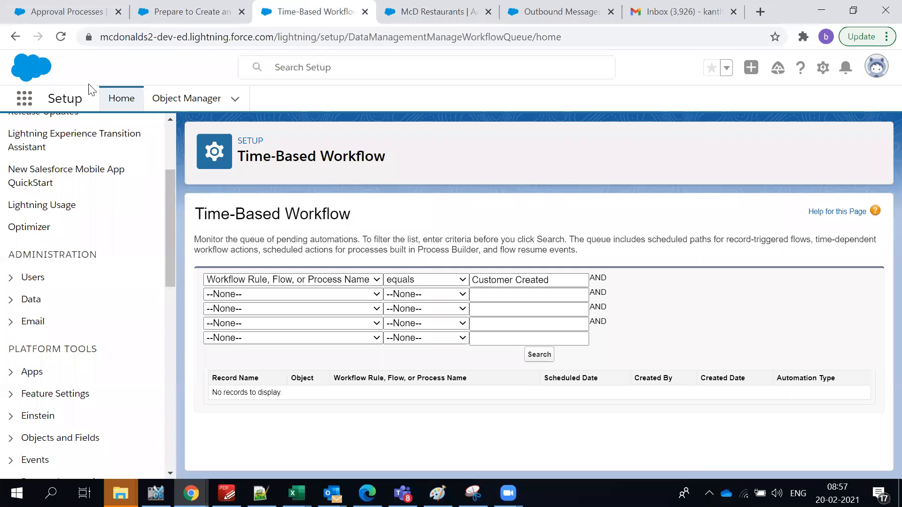
{"action": "left_click", "coordinate": [84, 11]}
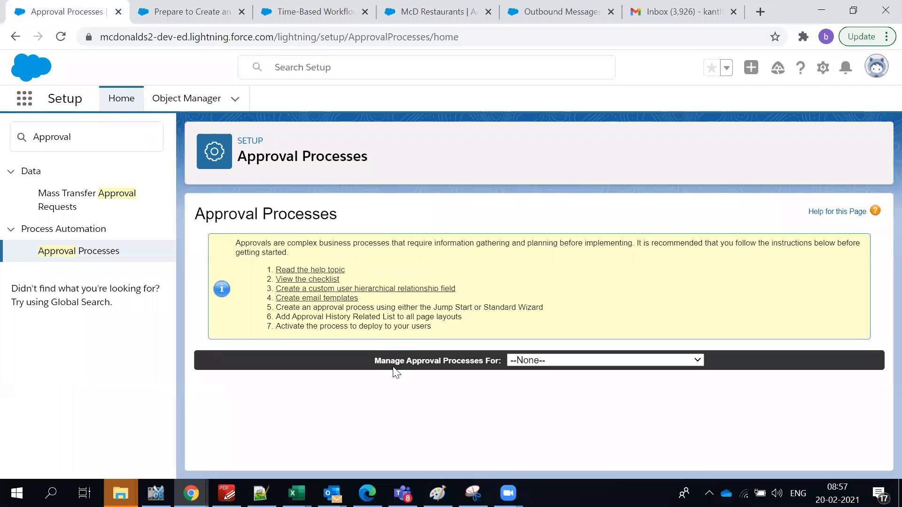
{"action": "left_click_drag", "start_coordinate": [394, 371], "coordinate": [495, 372]}
{"action": "left_click", "coordinate": [529, 363]}
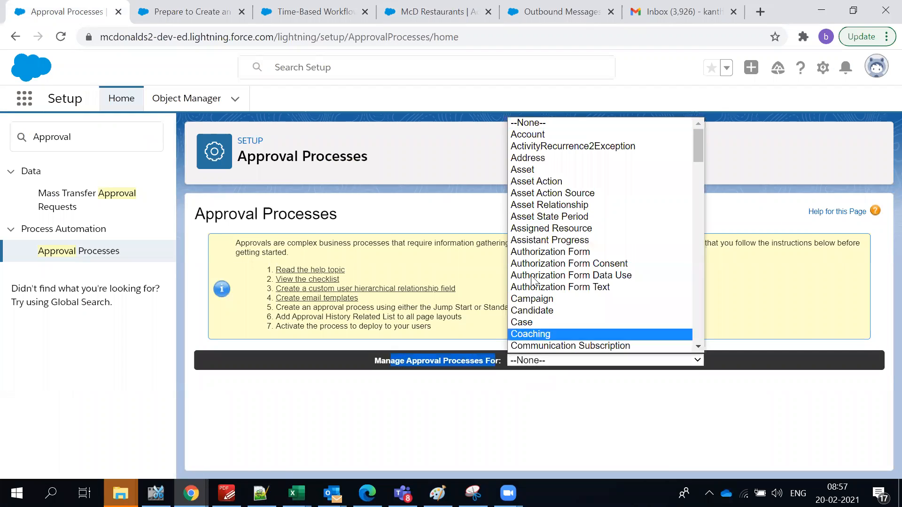
{"action": "left_click", "coordinate": [544, 134]}
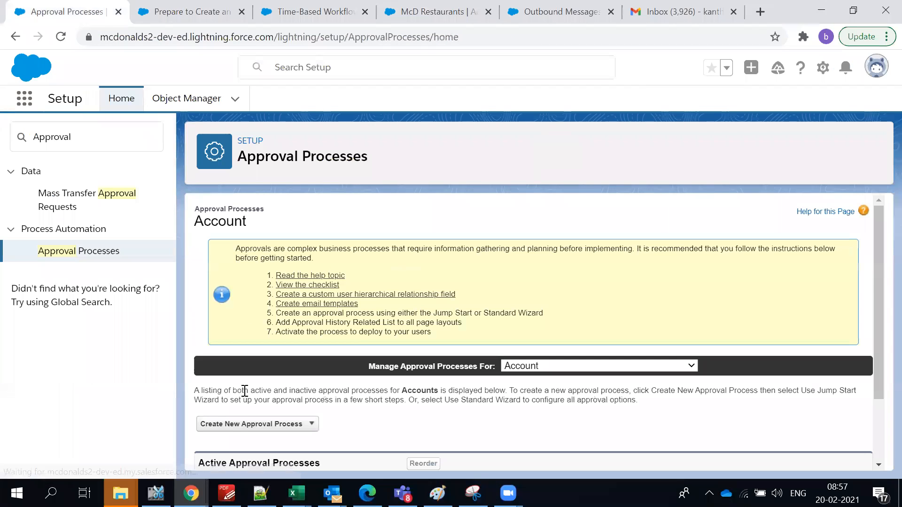
{"action": "scroll", "coordinate": [283, 391], "scroll_direction": "down", "scroll_amount": 2}
{"action": "left_click", "coordinate": [239, 339]}
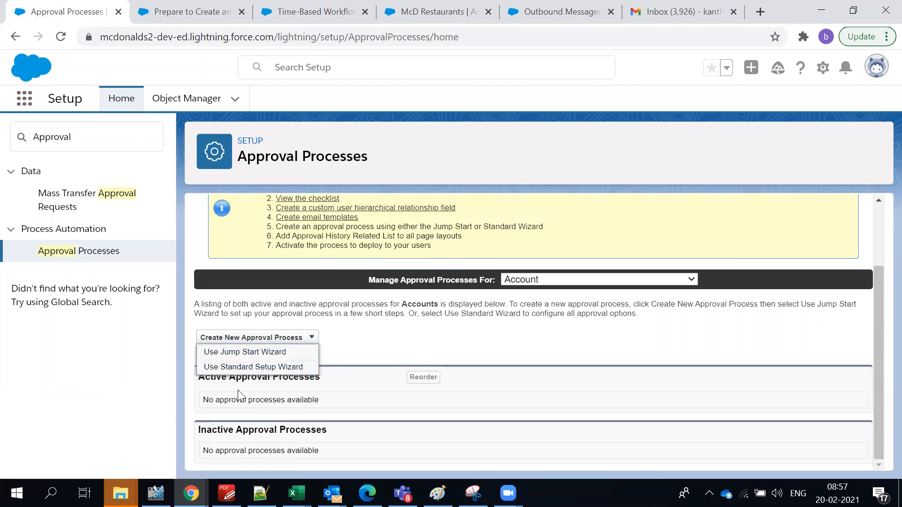
Start the Jump Start Wizard named 'Restaurant Approval' (unique name Restaurant_Approval), leaving the email template empty.
{"action": "left_click", "coordinate": [248, 354]}
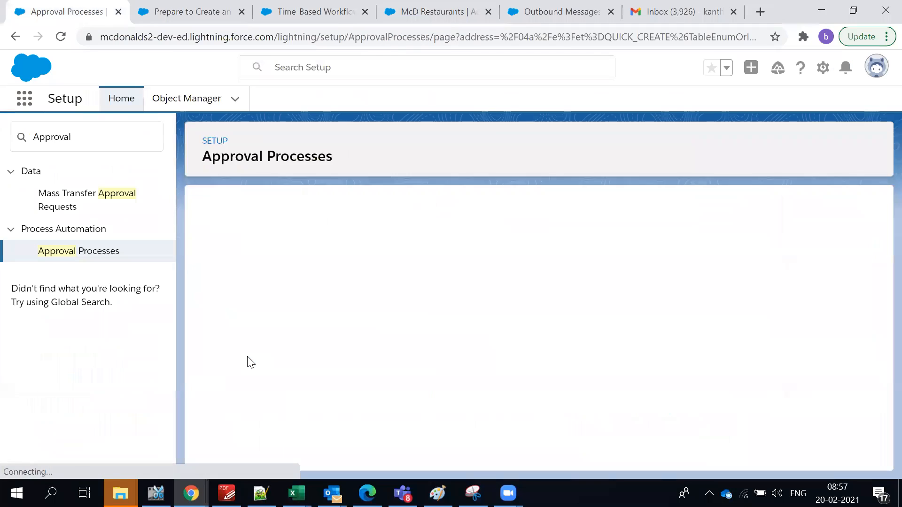
{"action": "left_click", "coordinate": [362, 338]}
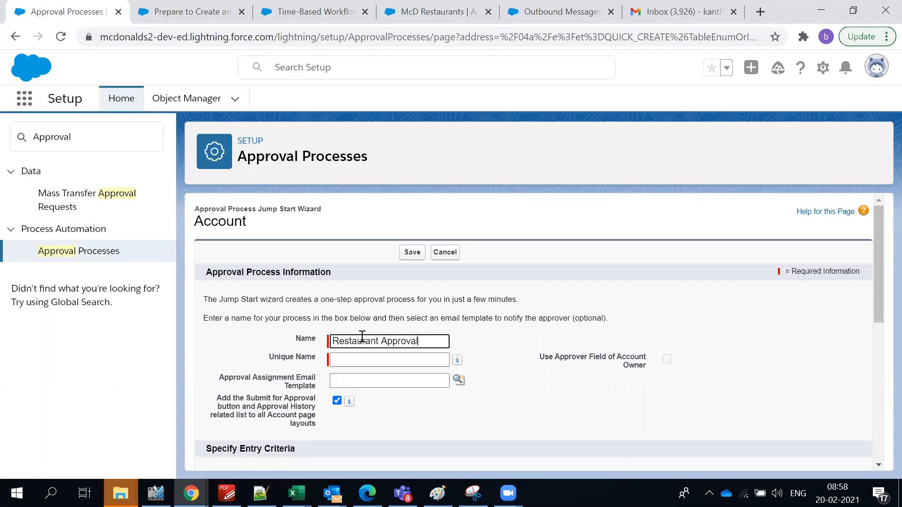
{"action": "key", "text": "Tab"}
{"action": "left_click", "coordinate": [418, 360]}
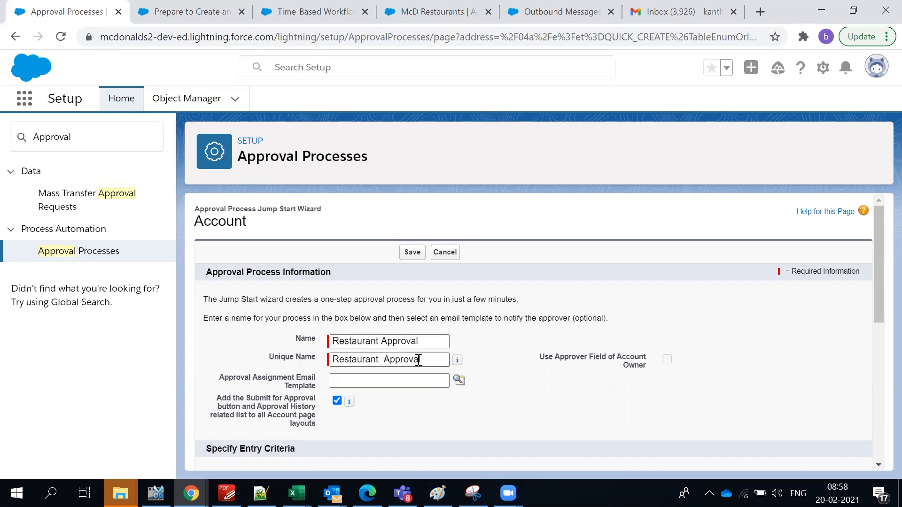
{"action": "scroll", "coordinate": [419, 360], "scroll_direction": "down", "scroll_amount": 2}
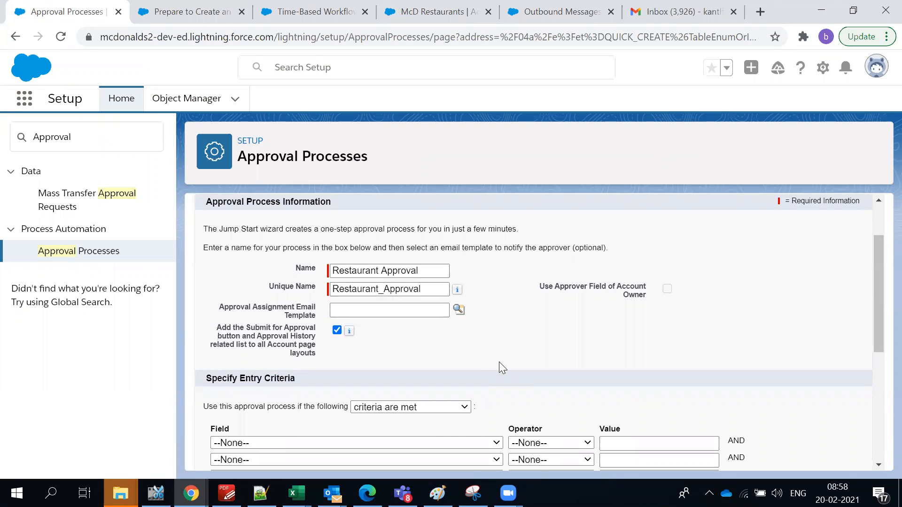
{"action": "left_click", "coordinate": [458, 309]}
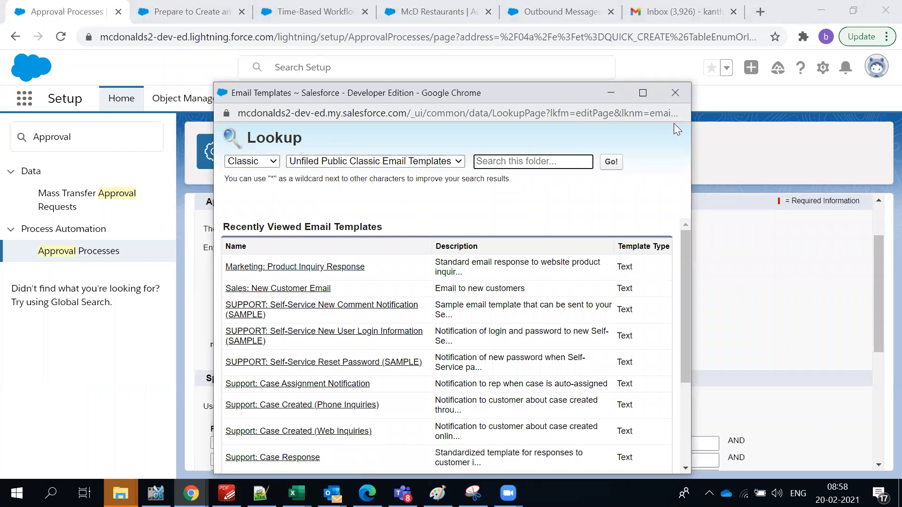
{"action": "left_click", "coordinate": [675, 93]}
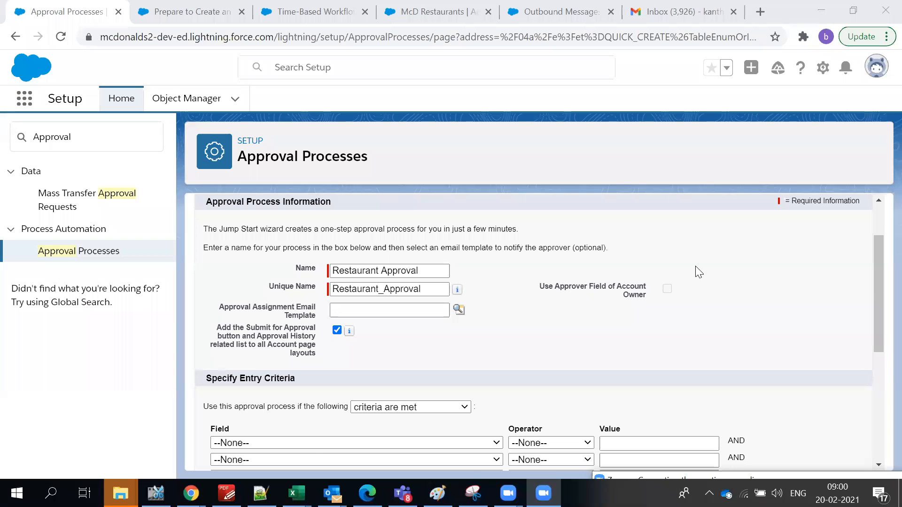
Read through the Jump Start wizard form's sections and descriptions.
{"action": "scroll", "coordinate": [699, 271], "scroll_direction": "down", "scroll_amount": 3}
{"action": "scroll", "coordinate": [547, 307], "scroll_direction": "up", "scroll_amount": 3}
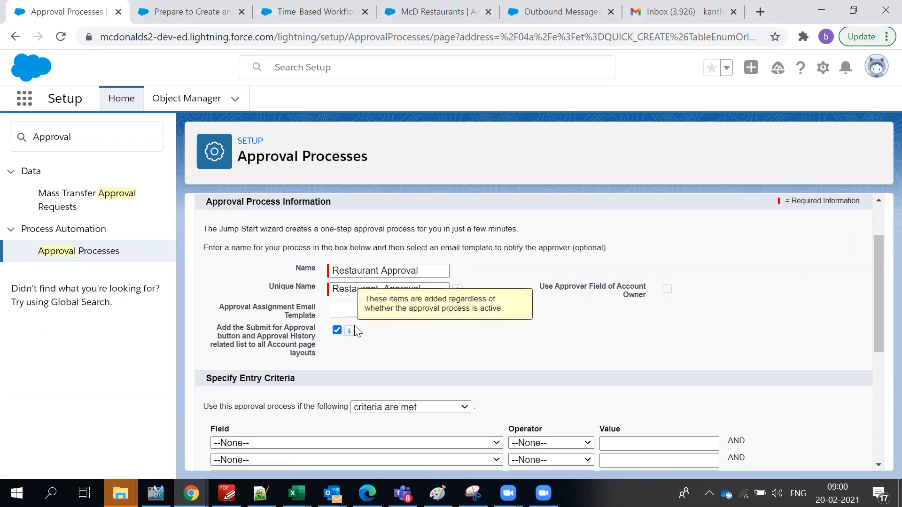
{"action": "scroll", "coordinate": [355, 326], "scroll_direction": "down", "scroll_amount": 5}
{"action": "scroll", "coordinate": [356, 327], "scroll_direction": "up", "scroll_amount": 5}
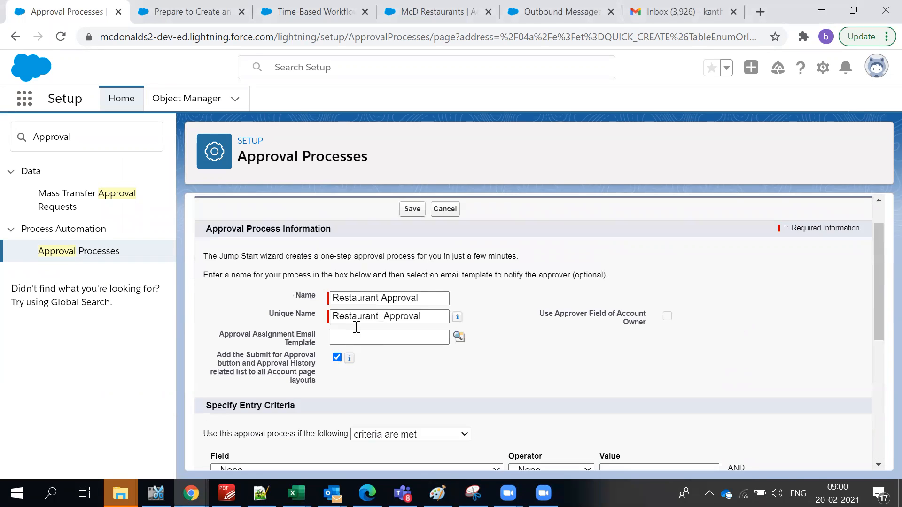
{"action": "scroll", "coordinate": [356, 328], "scroll_direction": "up", "scroll_amount": 1}
{"action": "left_click_drag", "start_coordinate": [213, 271], "coordinate": [425, 410]}
{"action": "scroll", "coordinate": [425, 410], "scroll_direction": "down", "scroll_amount": 5}
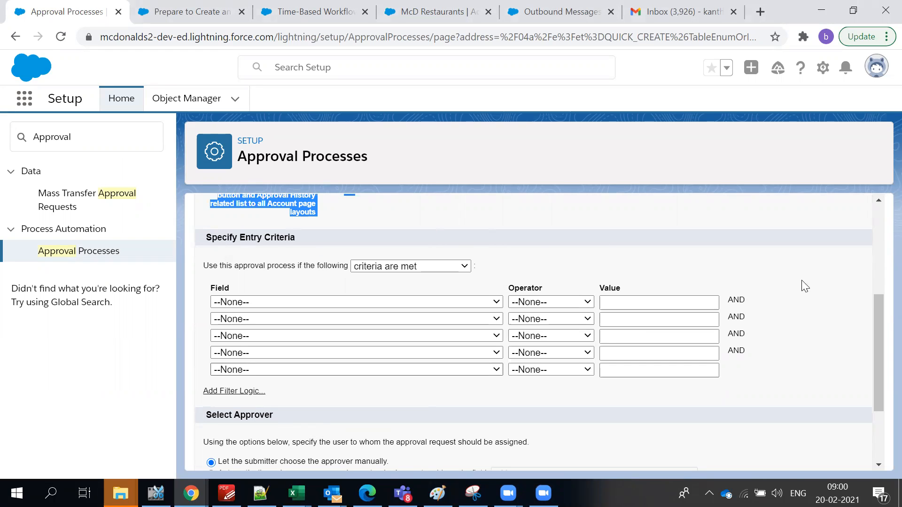
{"action": "left_click_drag", "start_coordinate": [877, 319], "coordinate": [810, 240]}
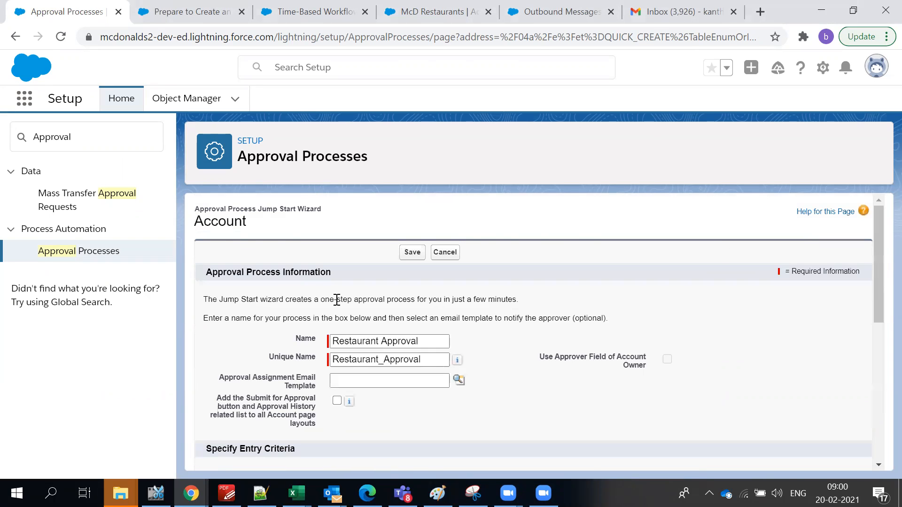
{"action": "scroll", "coordinate": [332, 305], "scroll_direction": "down", "scroll_amount": 2}
{"action": "scroll", "coordinate": [206, 264], "scroll_direction": "up", "scroll_amount": 2}
{"action": "left_click_drag", "start_coordinate": [205, 269], "coordinate": [488, 456]}
{"action": "scroll", "coordinate": [485, 450], "scroll_direction": "down", "scroll_amount": 1}
{"action": "left_click", "coordinate": [500, 398]}
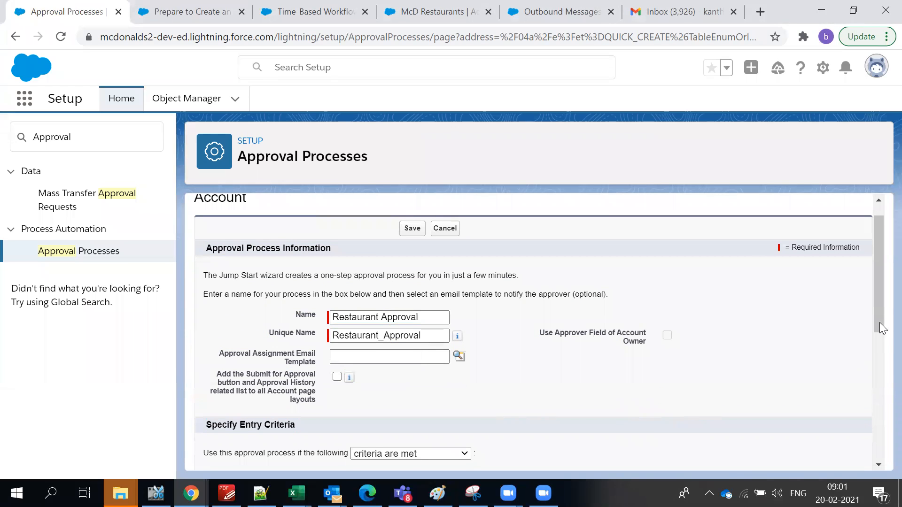
Tick 'Add the Submit for Approval button and Approval History related list' for Account layouts.
{"action": "scroll", "coordinate": [698, 322], "scroll_direction": "down", "scroll_amount": 1}
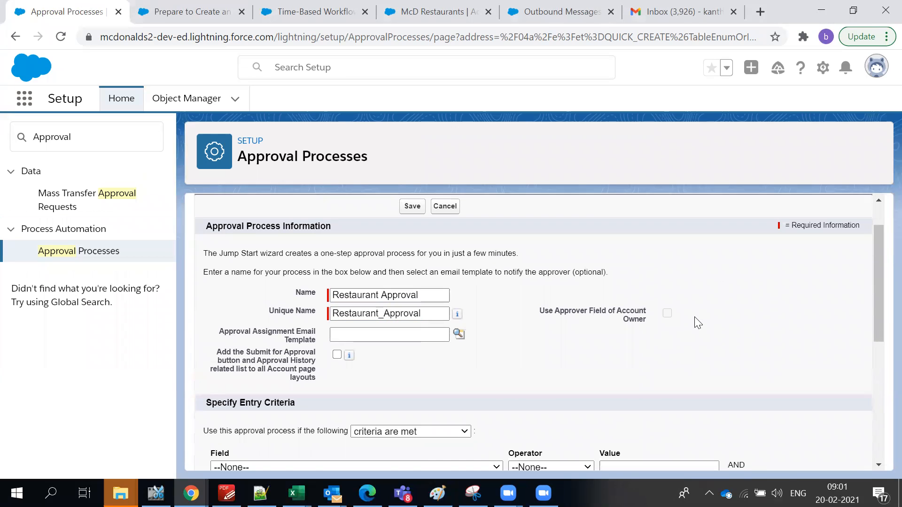
{"action": "scroll", "coordinate": [587, 343], "scroll_direction": "down", "scroll_amount": 3}
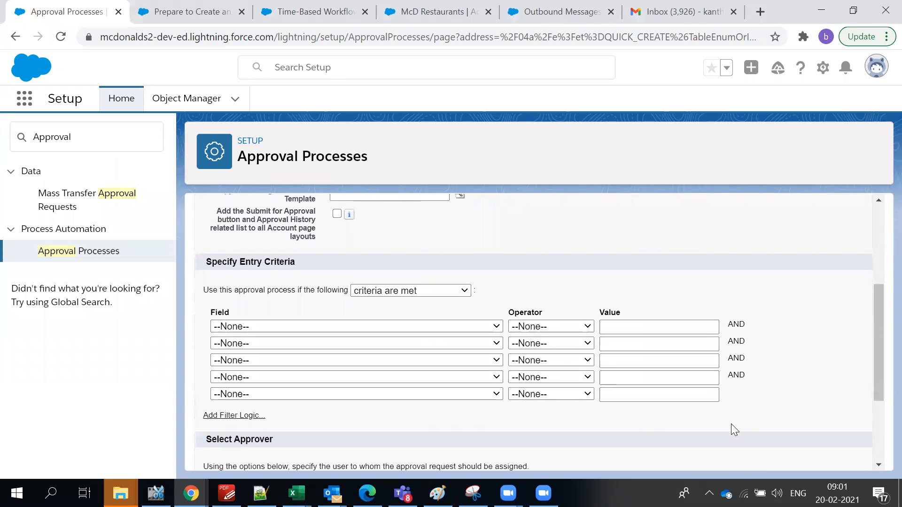
{"action": "scroll", "coordinate": [816, 399], "scroll_direction": "down", "scroll_amount": 3}
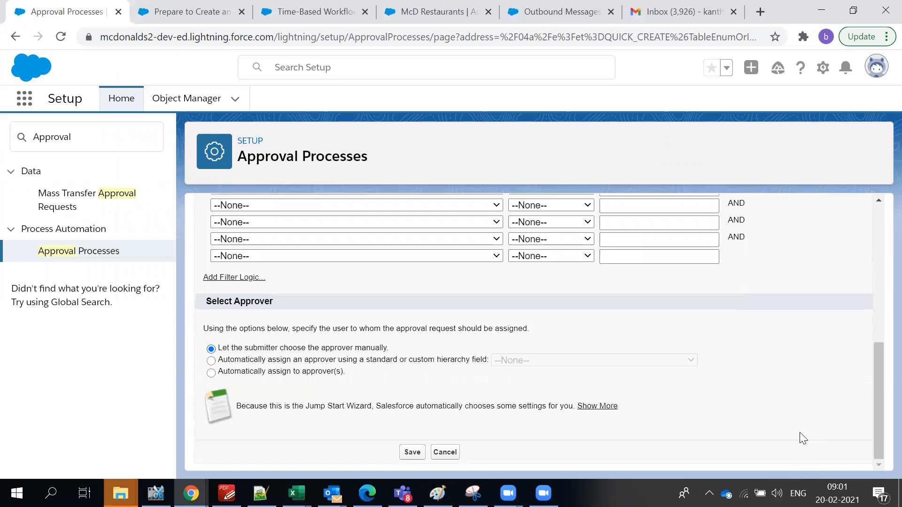
{"action": "scroll", "coordinate": [791, 420], "scroll_direction": "up", "scroll_amount": 7}
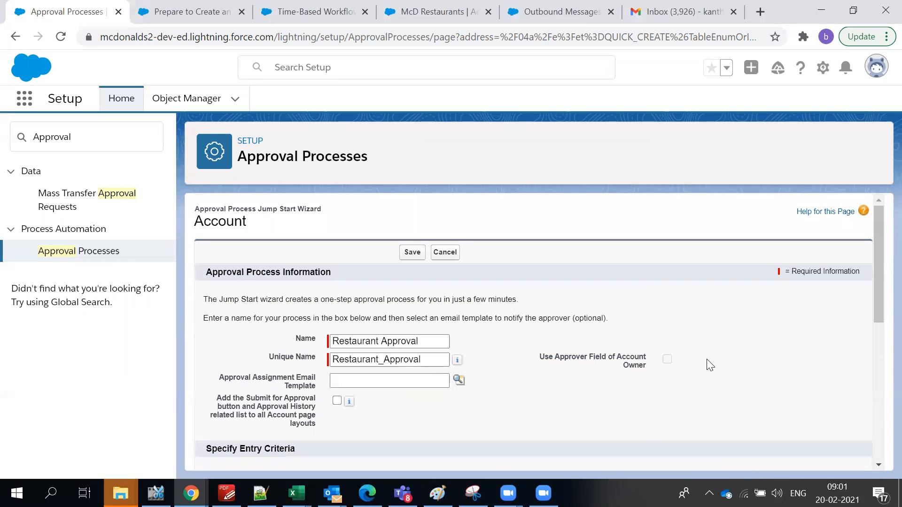
{"action": "scroll", "coordinate": [332, 287], "scroll_direction": "down", "scroll_amount": 3}
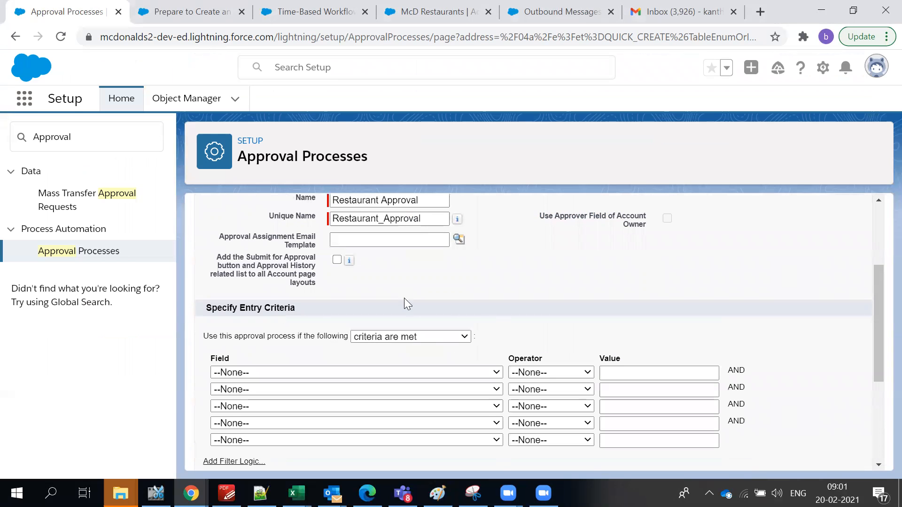
{"action": "scroll", "coordinate": [405, 303], "scroll_direction": "up", "scroll_amount": 2}
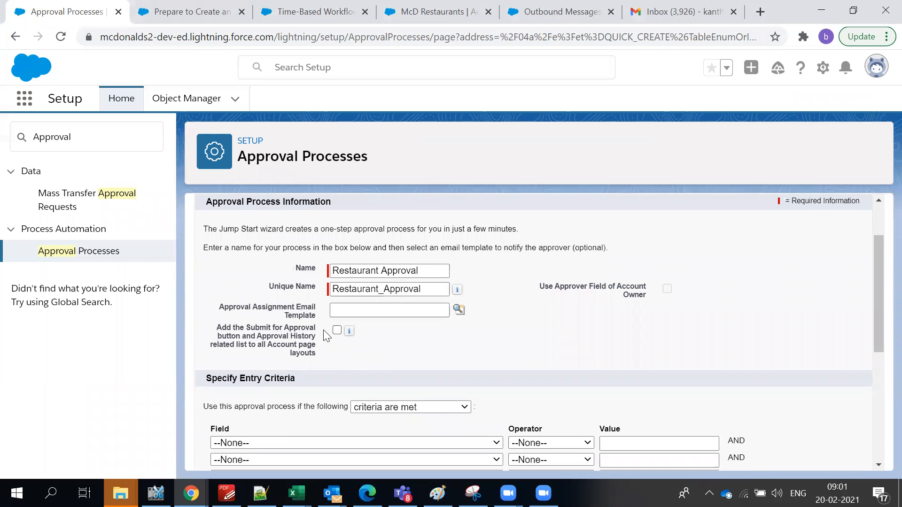
{"action": "left_click", "coordinate": [337, 330]}
Open the McDonalds Telangana account from the McD Restaurants list and scroll through it.
{"action": "left_click", "coordinate": [218, 11]}
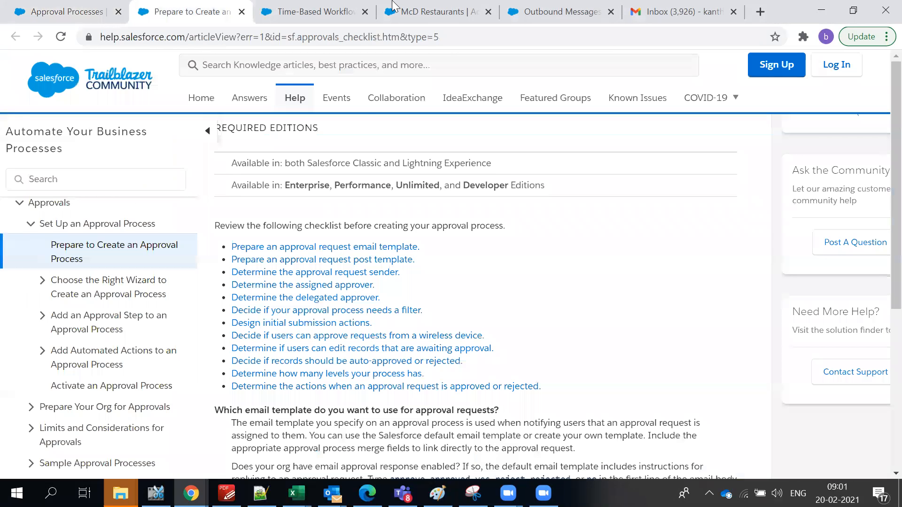
{"action": "left_click", "coordinate": [441, 11]}
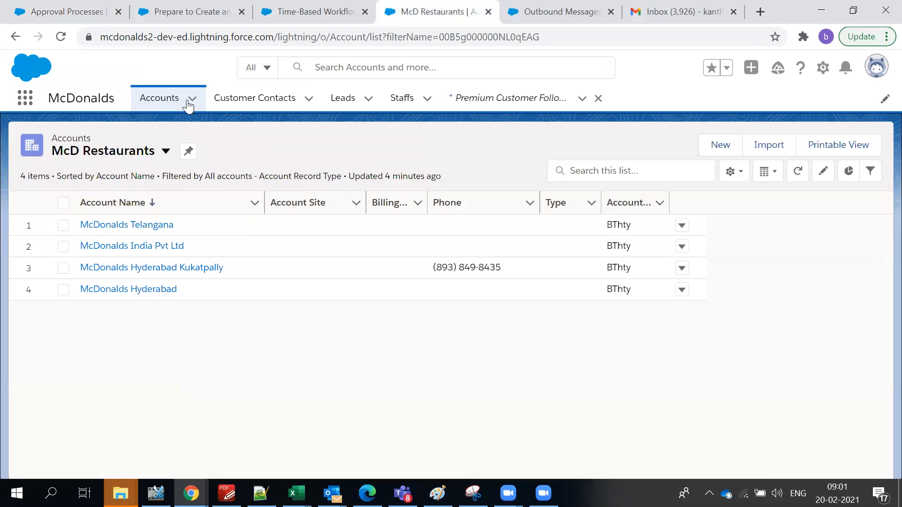
{"action": "left_click", "coordinate": [127, 226]}
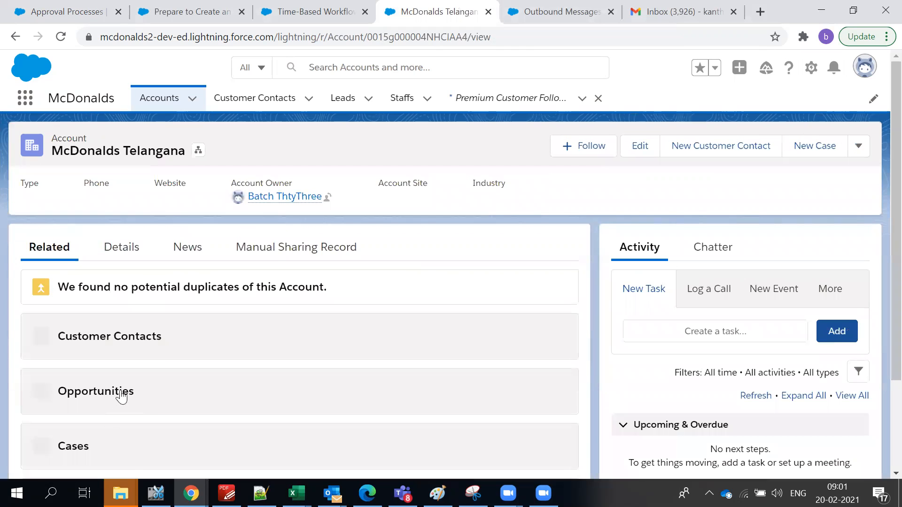
{"action": "scroll", "coordinate": [121, 396], "scroll_direction": "down", "scroll_amount": 3}
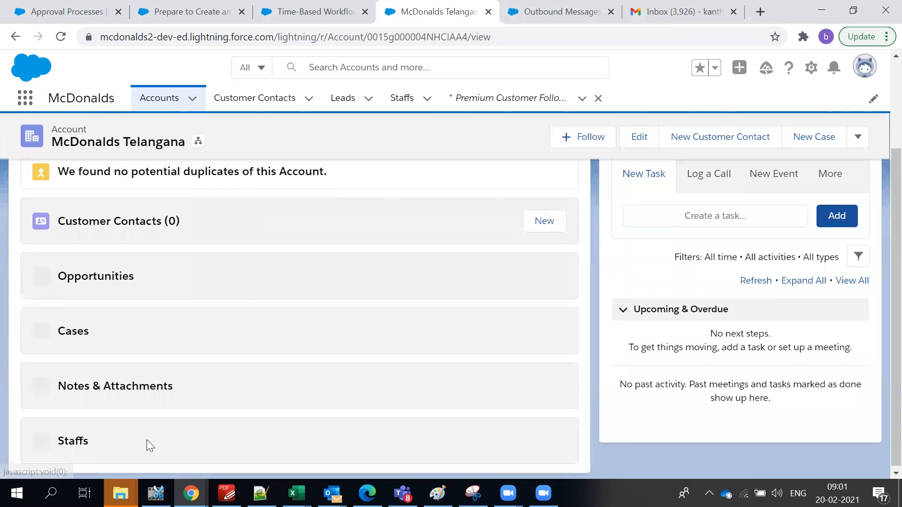
{"action": "scroll", "coordinate": [147, 440], "scroll_direction": "up", "scroll_amount": 3}
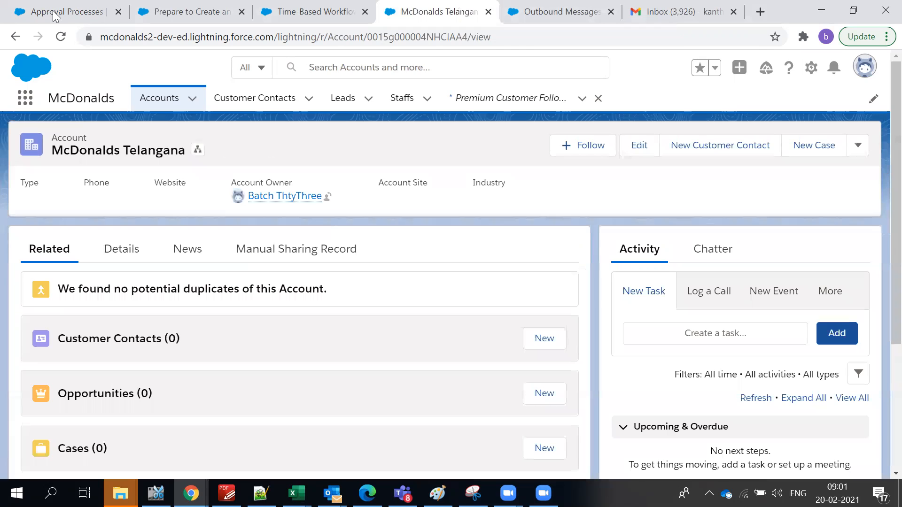
Back in the wizard, highlight the Submit for Approval option's description.
{"action": "left_click", "coordinate": [56, 13]}
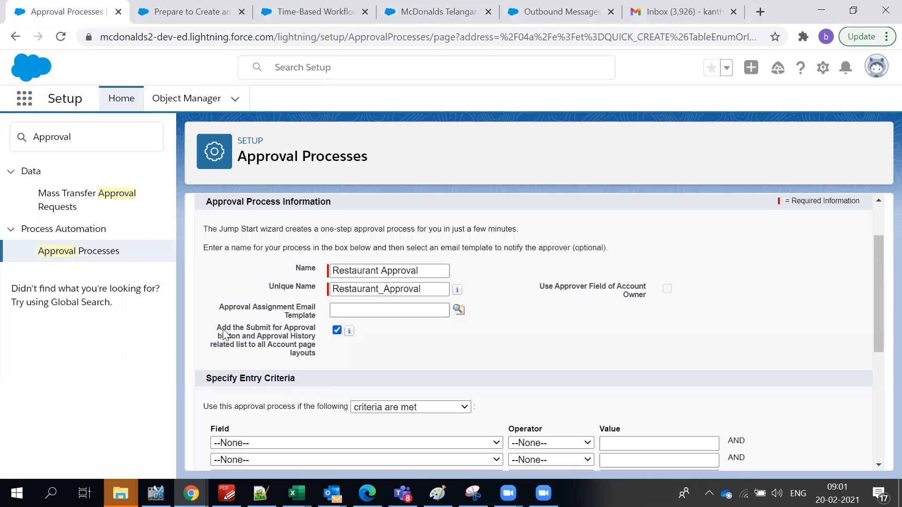
{"action": "left_click_drag", "start_coordinate": [240, 328], "coordinate": [318, 365]}
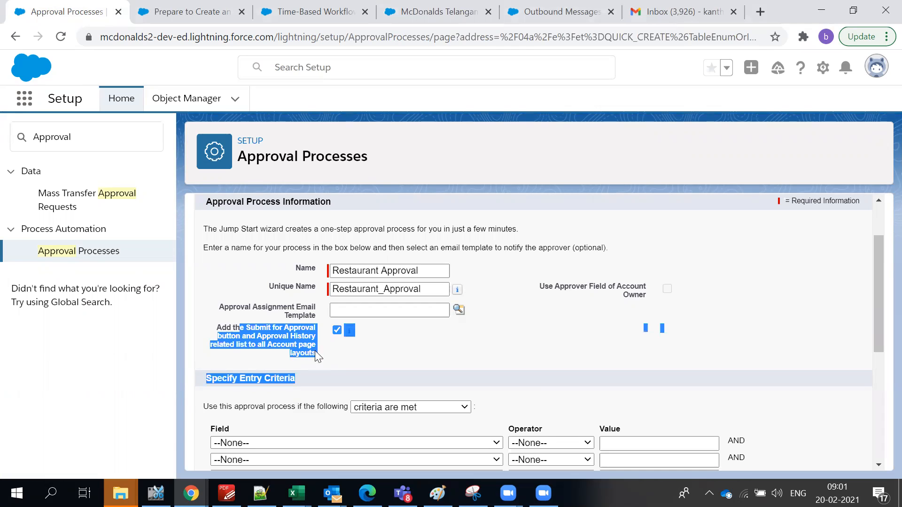
{"action": "left_click", "coordinate": [298, 345]}
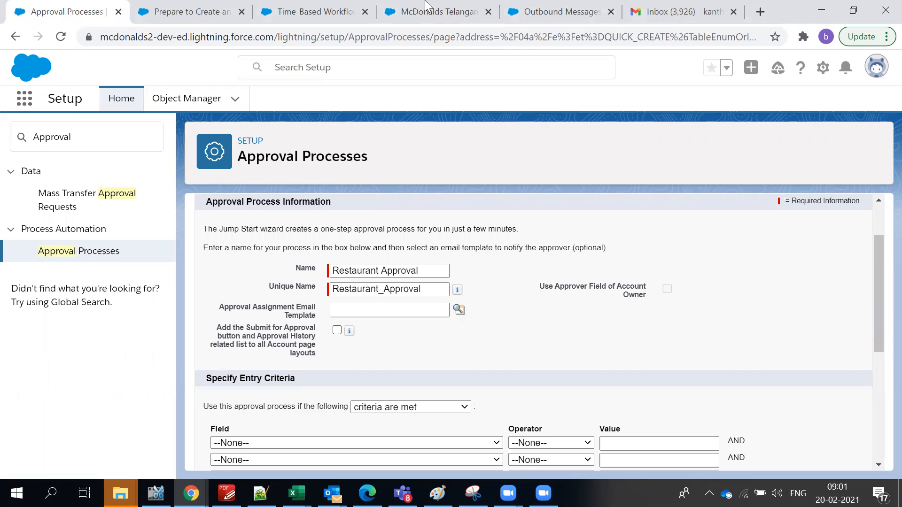
Review the McDonalds Telangana record again, then return to the Restaurant Approval wizard.
{"action": "left_click", "coordinate": [421, 22]}
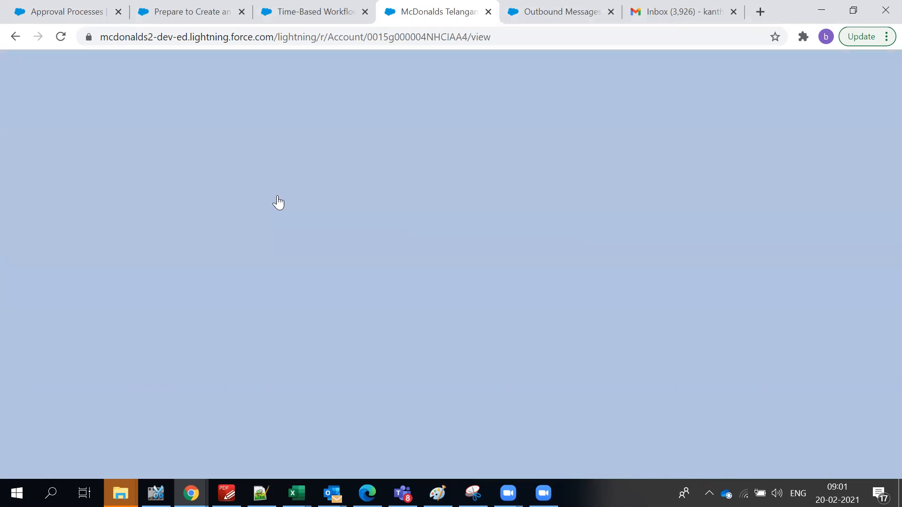
{"action": "scroll", "coordinate": [116, 412], "scroll_direction": "down", "scroll_amount": 4}
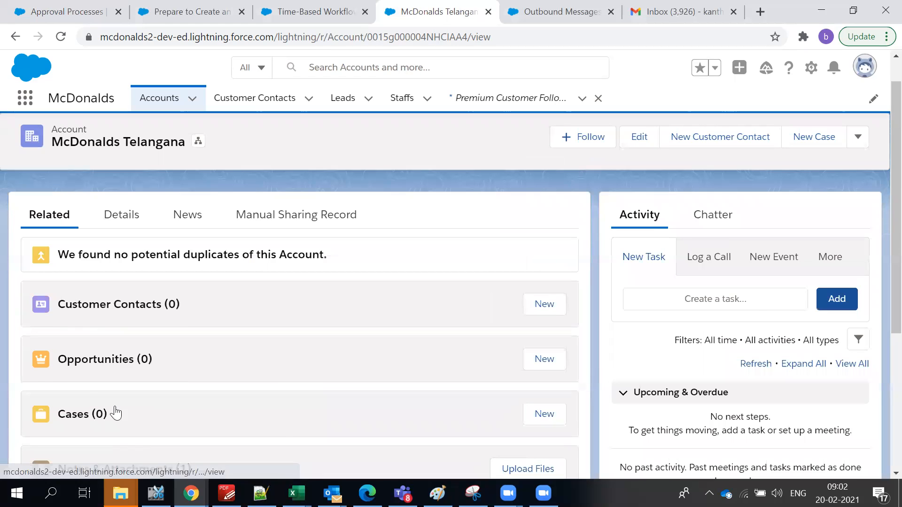
{"action": "scroll", "coordinate": [115, 406], "scroll_direction": "down", "scroll_amount": 2}
{"action": "scroll", "coordinate": [141, 407], "scroll_direction": "up", "scroll_amount": 2}
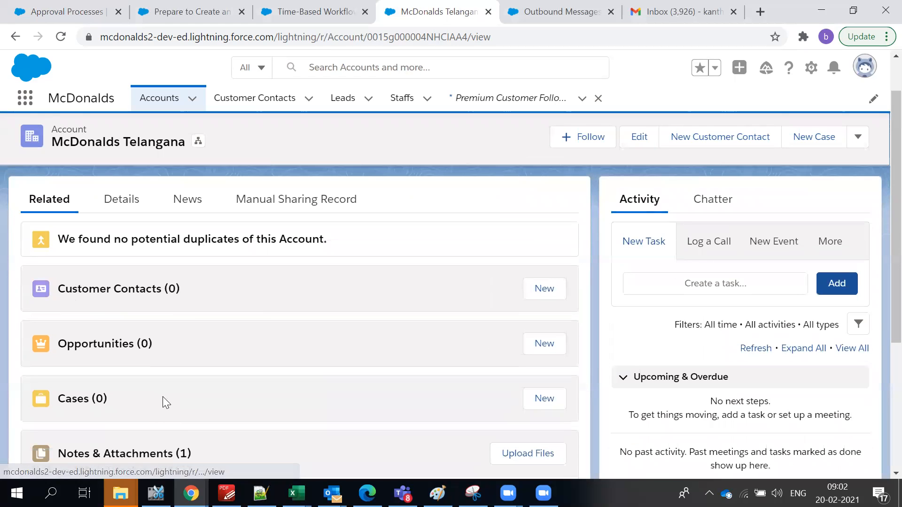
{"action": "scroll", "coordinate": [162, 396], "scroll_direction": "up", "scroll_amount": 1}
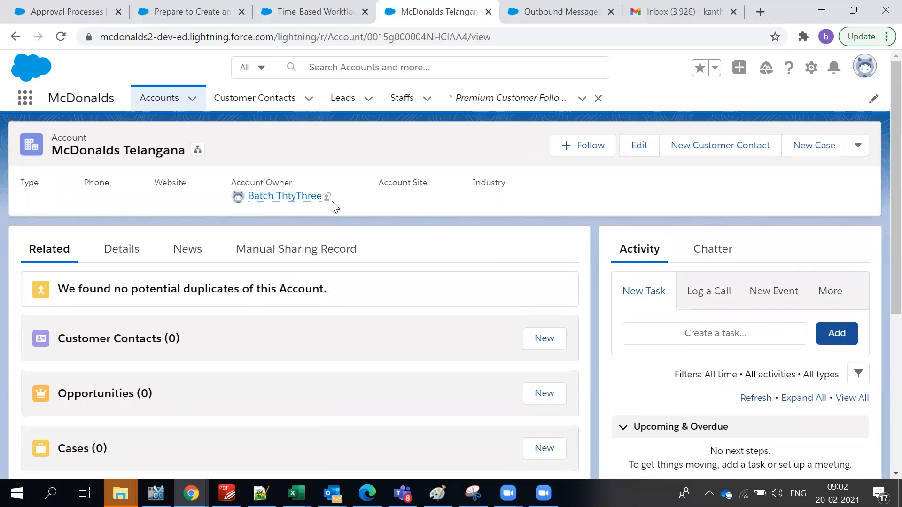
{"action": "scroll", "coordinate": [195, 434], "scroll_direction": "down", "scroll_amount": 5}
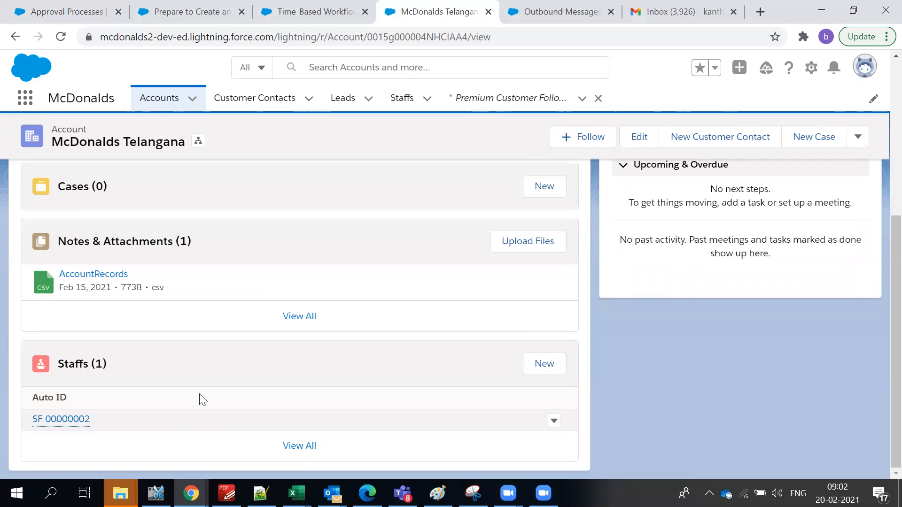
{"action": "scroll", "coordinate": [199, 394], "scroll_direction": "up", "scroll_amount": 4}
{"action": "scroll", "coordinate": [207, 394], "scroll_direction": "up", "scroll_amount": 1}
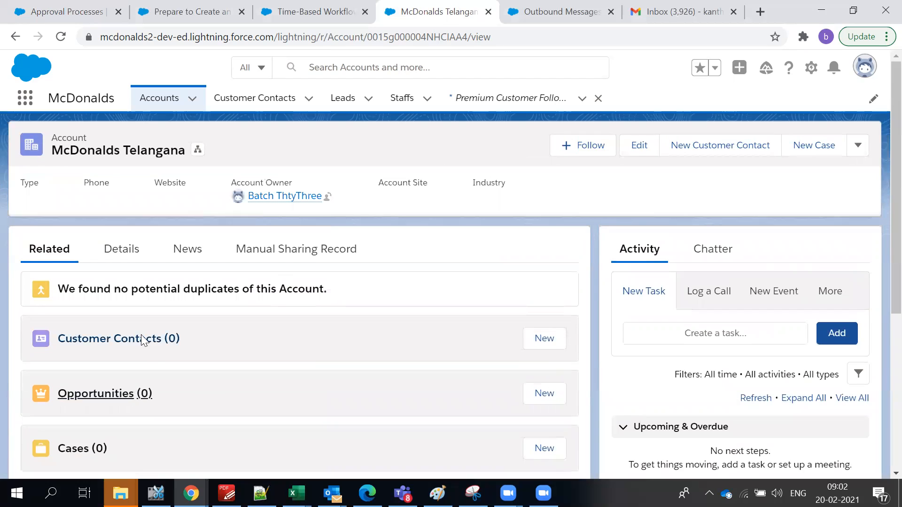
{"action": "left_click", "coordinate": [15, 10]}
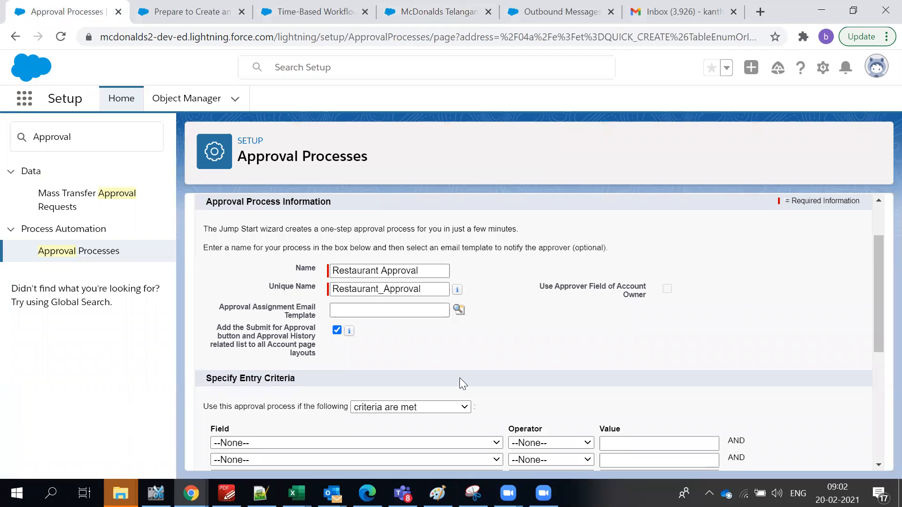
{"action": "scroll", "coordinate": [331, 307], "scroll_direction": "down", "scroll_amount": 3}
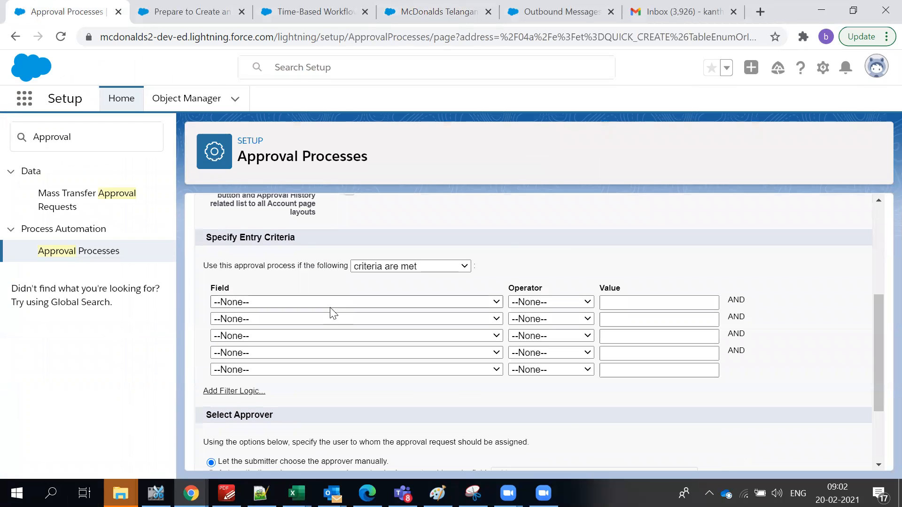
{"action": "left_click", "coordinate": [326, 302]}
{"action": "scroll", "coordinate": [304, 249], "scroll_direction": "down", "scroll_amount": 5}
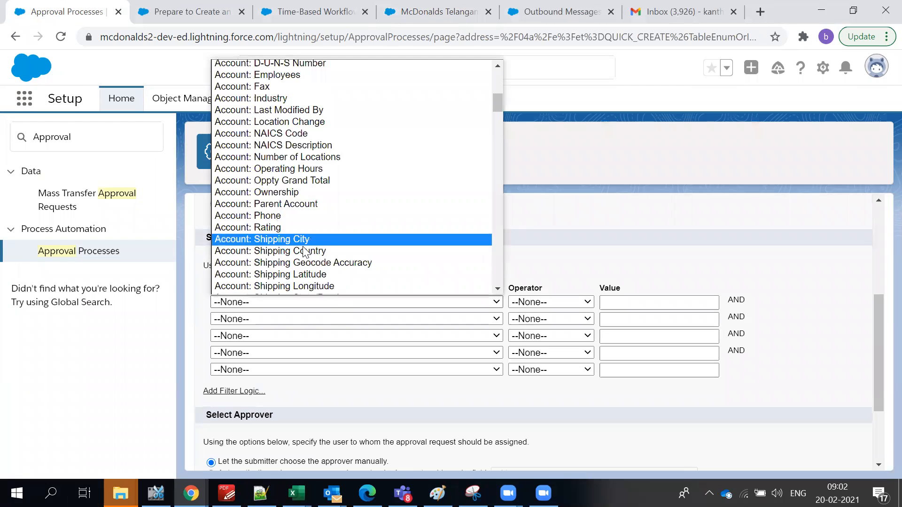
{"action": "scroll", "coordinate": [304, 252], "scroll_direction": "down", "scroll_amount": 3}
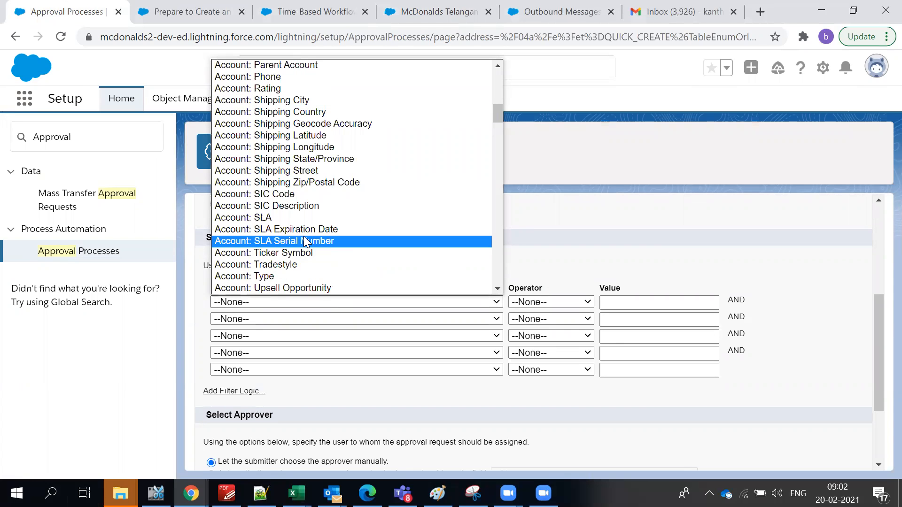
{"action": "scroll", "coordinate": [305, 235], "scroll_direction": "up", "scroll_amount": 6}
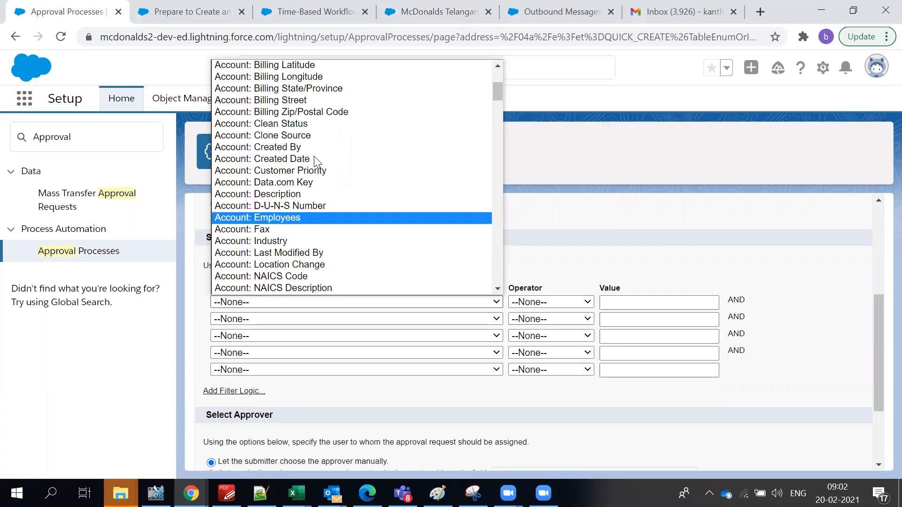
{"action": "left_click", "coordinate": [646, 301]}
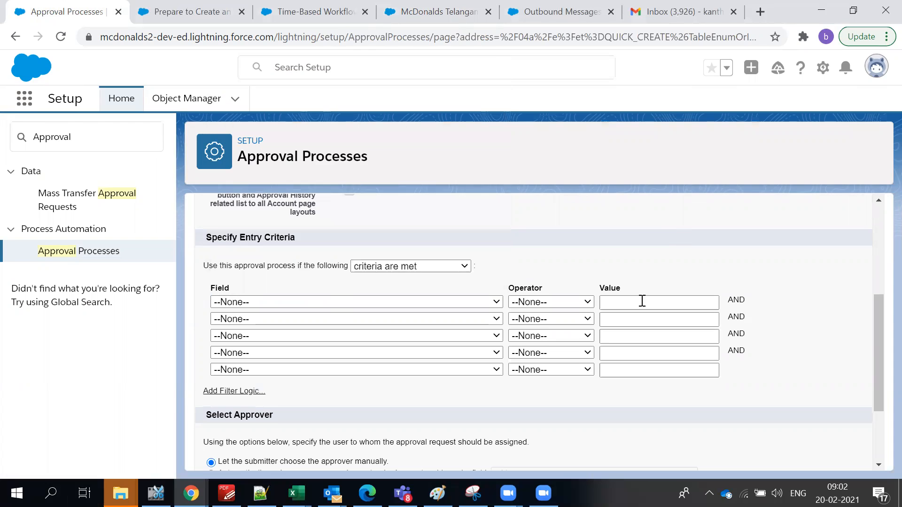
{"action": "left_click", "coordinate": [473, 324]}
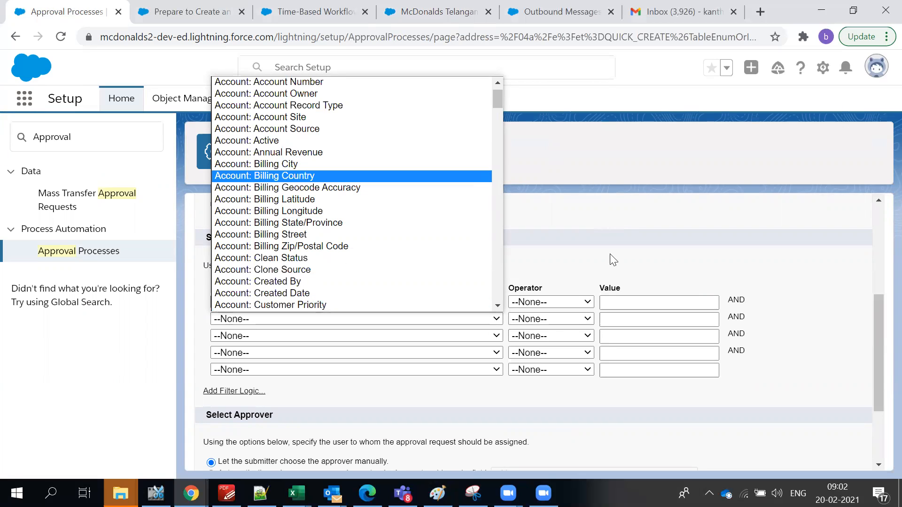
{"action": "left_click", "coordinate": [608, 320]}
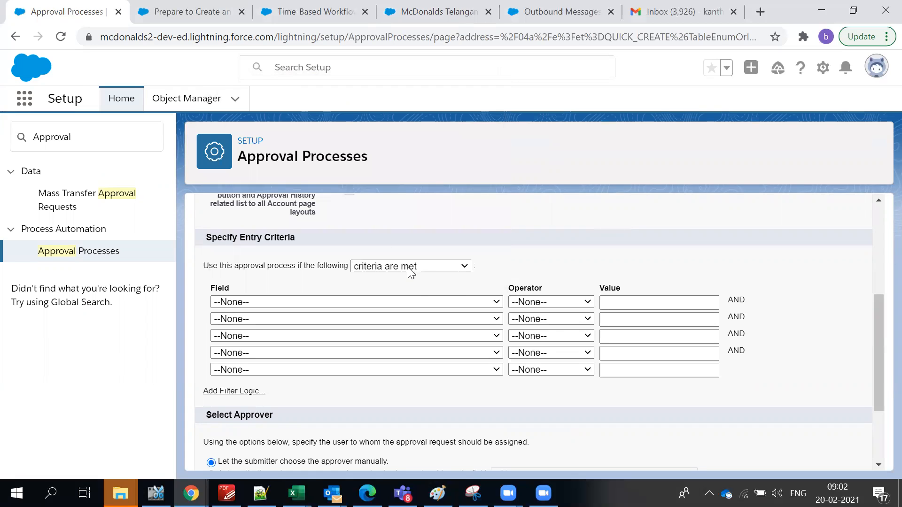
{"action": "scroll", "coordinate": [412, 294], "scroll_direction": "down", "scroll_amount": 2}
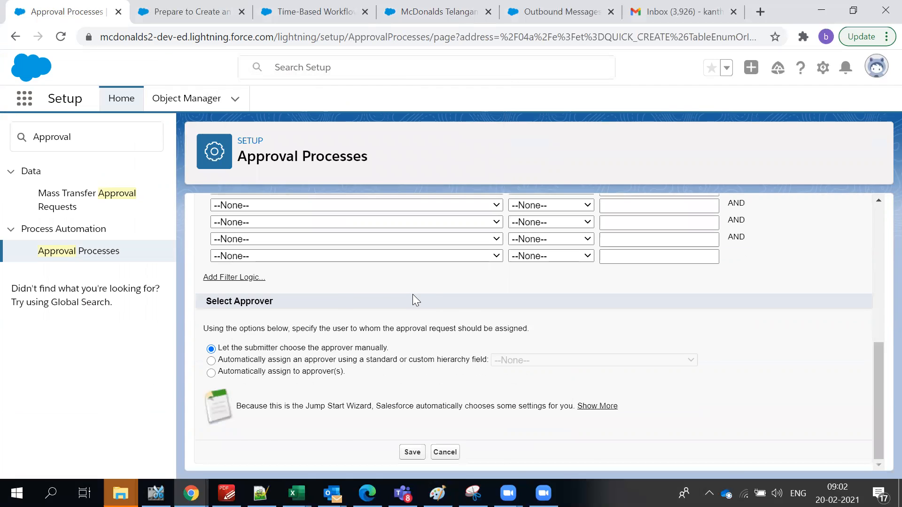
{"action": "scroll", "coordinate": [596, 274], "scroll_direction": "up", "scroll_amount": 5}
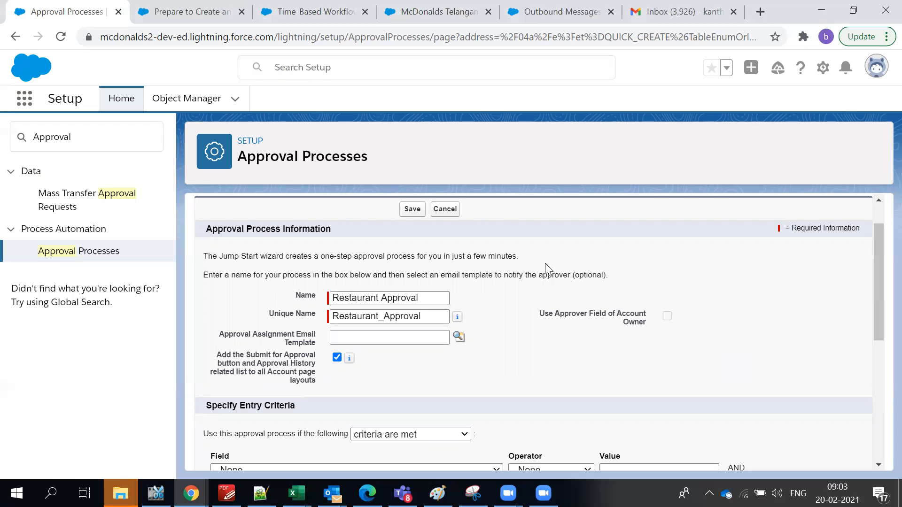
{"action": "scroll", "coordinate": [543, 334], "scroll_direction": "down", "scroll_amount": 3}
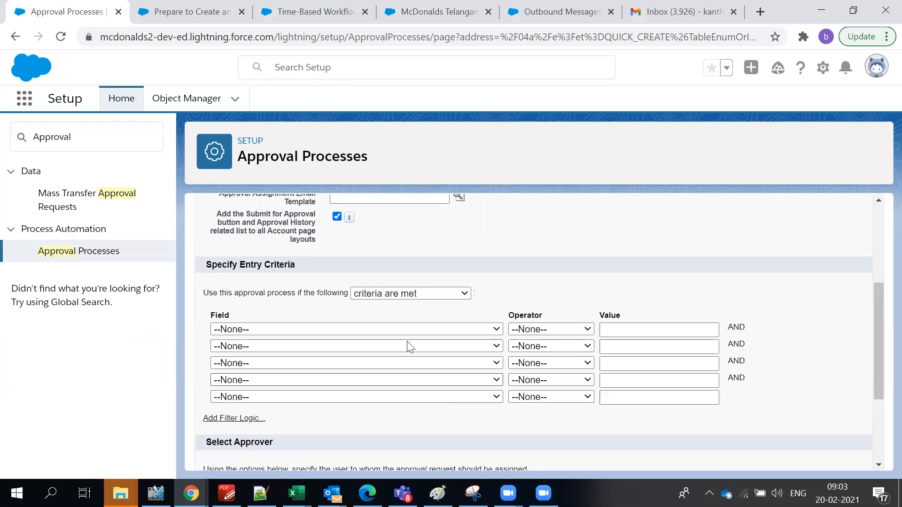
{"action": "scroll", "coordinate": [399, 343], "scroll_direction": "up", "scroll_amount": 4}
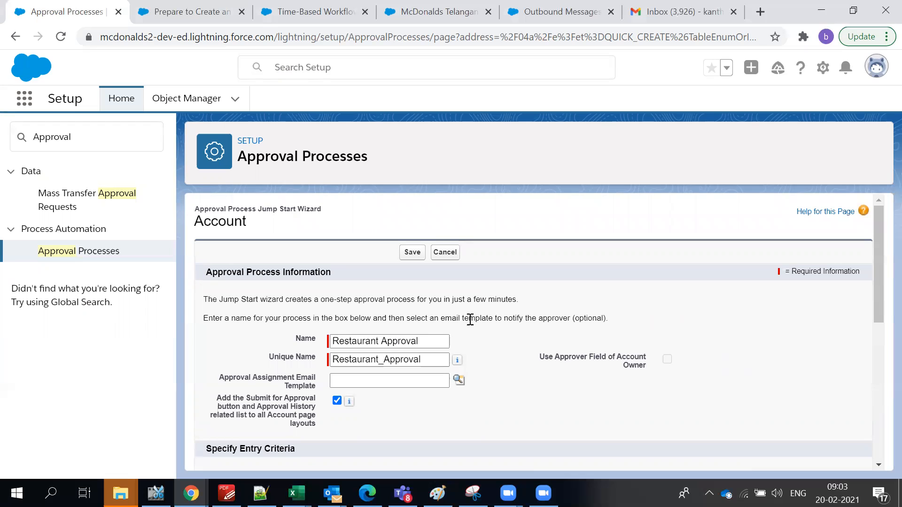
{"action": "scroll", "coordinate": [540, 356], "scroll_direction": "down", "scroll_amount": 3}
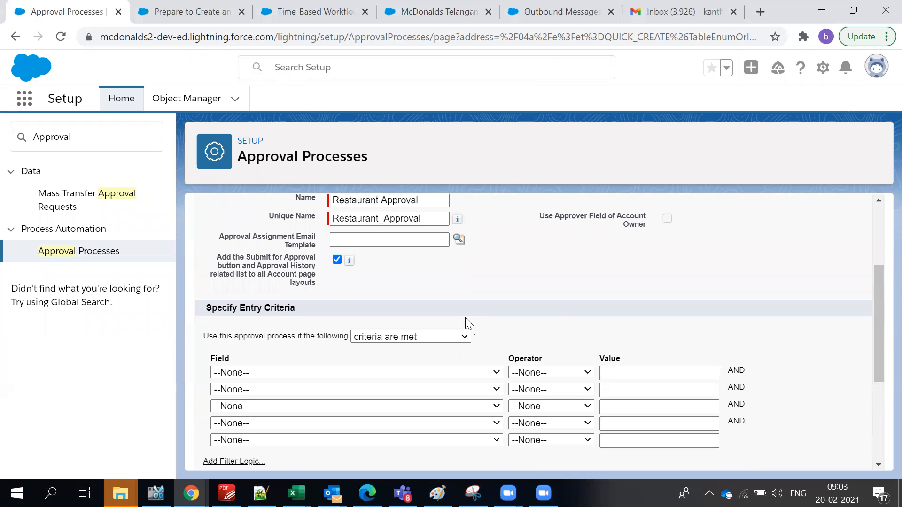
{"action": "scroll", "coordinate": [465, 318], "scroll_direction": "up", "scroll_amount": 2}
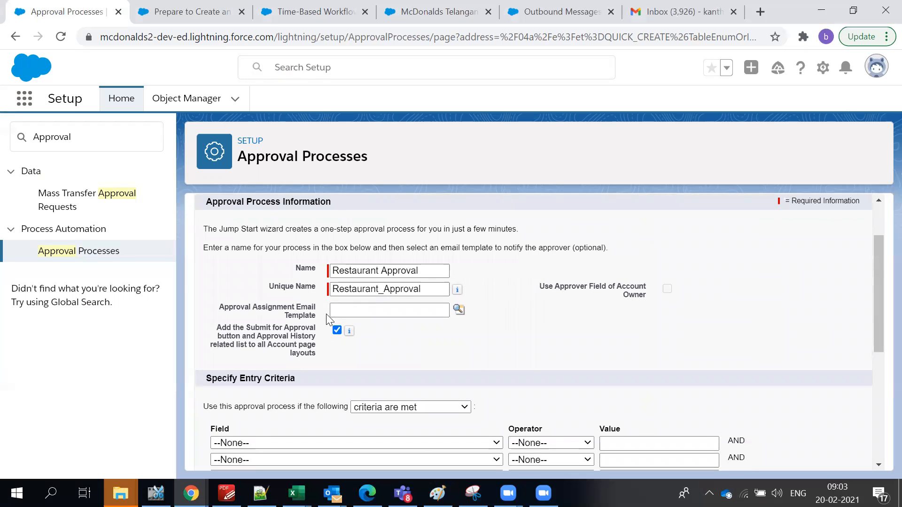
{"action": "scroll", "coordinate": [327, 319], "scroll_direction": "down", "scroll_amount": 2}
{"action": "scroll", "coordinate": [326, 319], "scroll_direction": "down", "scroll_amount": 3}
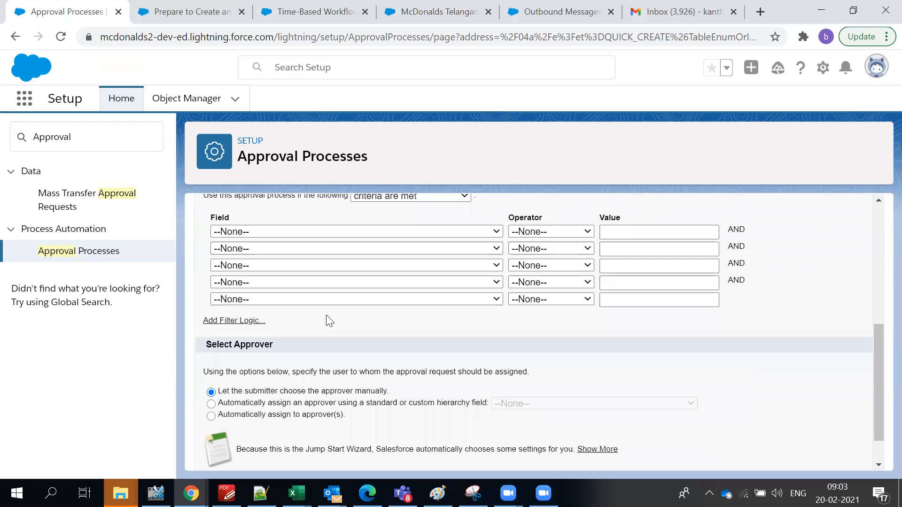
{"action": "left_click_drag", "start_coordinate": [229, 393], "coordinate": [417, 391]}
{"action": "scroll", "coordinate": [357, 369], "scroll_direction": "up", "scroll_amount": 3}
{"action": "left_click_drag", "start_coordinate": [252, 336], "coordinate": [426, 372]}
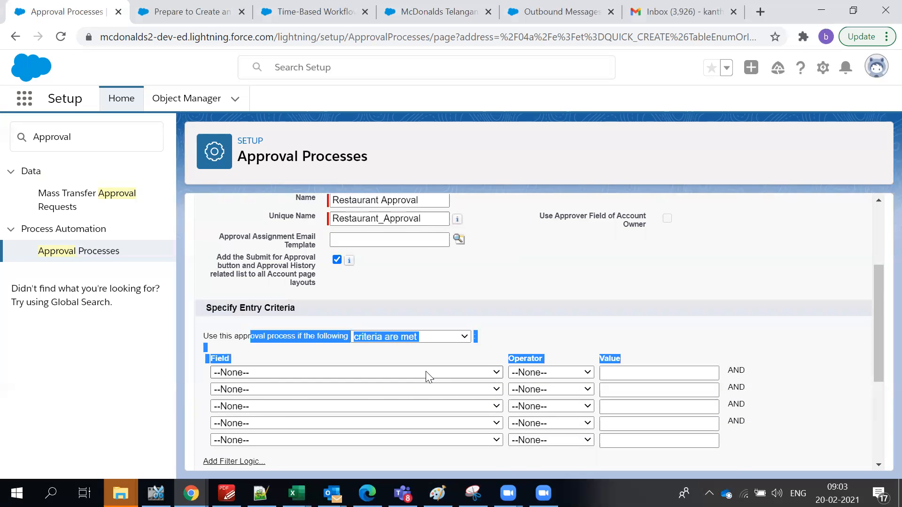
{"action": "scroll", "coordinate": [426, 373], "scroll_direction": "up", "scroll_amount": 3}
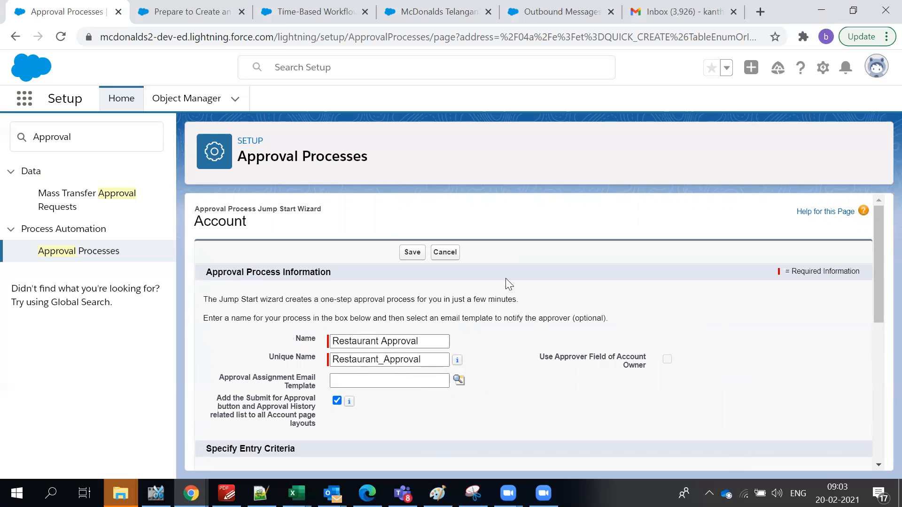
{"action": "scroll", "coordinate": [506, 280], "scroll_direction": "down", "scroll_amount": 7}
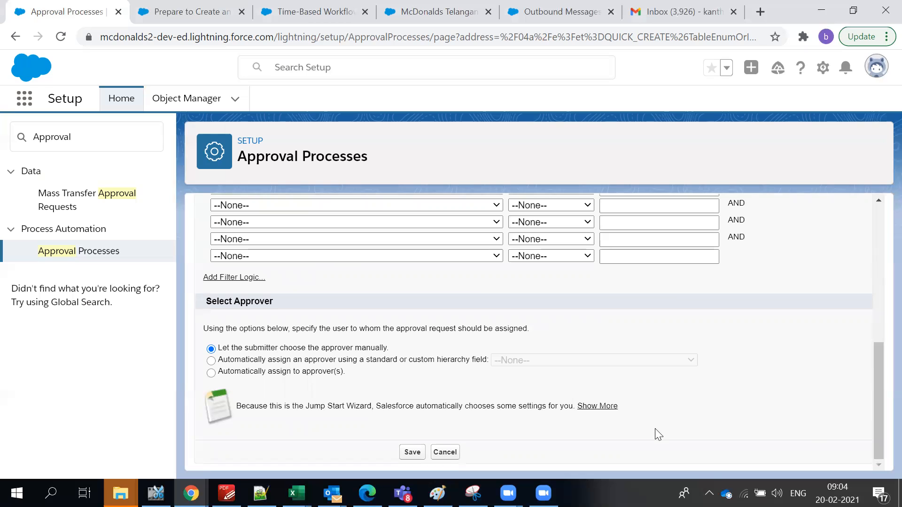
{"action": "left_click", "coordinate": [587, 481]}
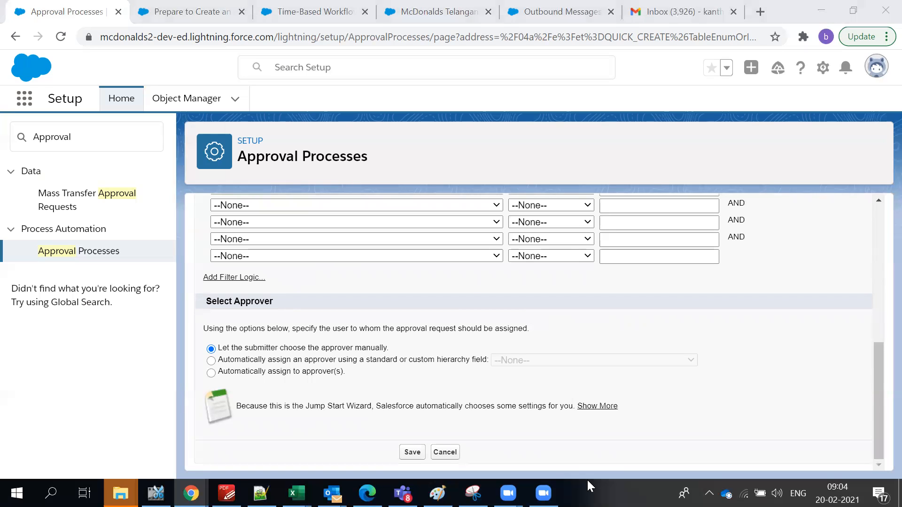